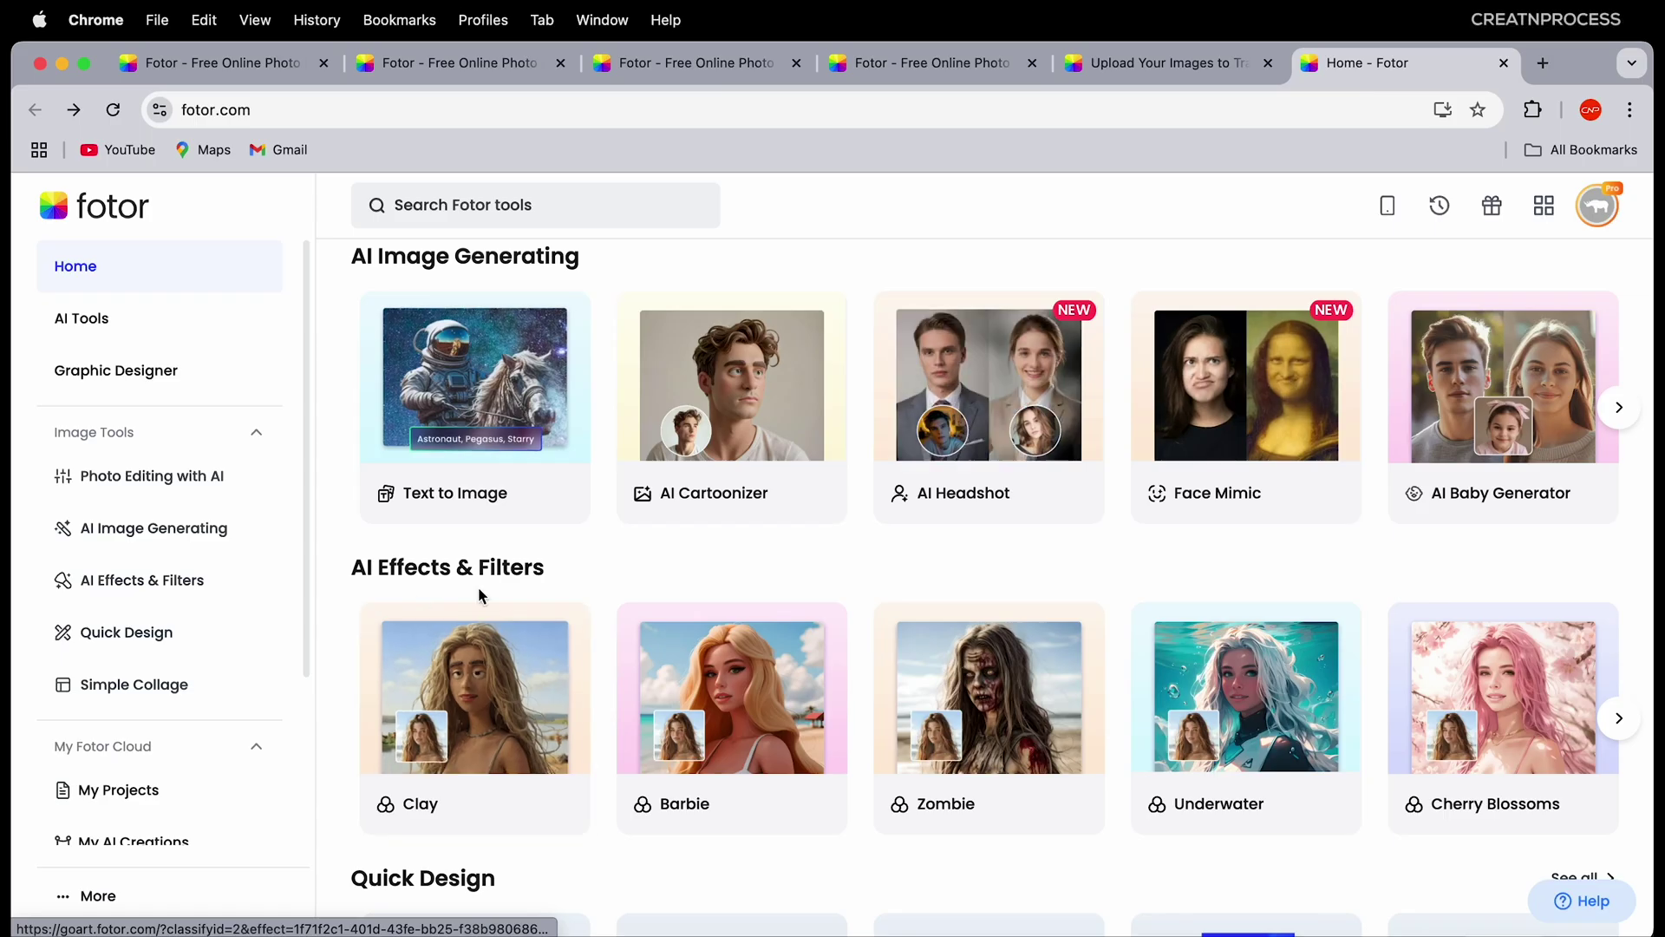
Step: Browse the home page's tool categories and the AI image generating and photo editing tools on the AI Tools page
scroll(479, 595, down, 7)
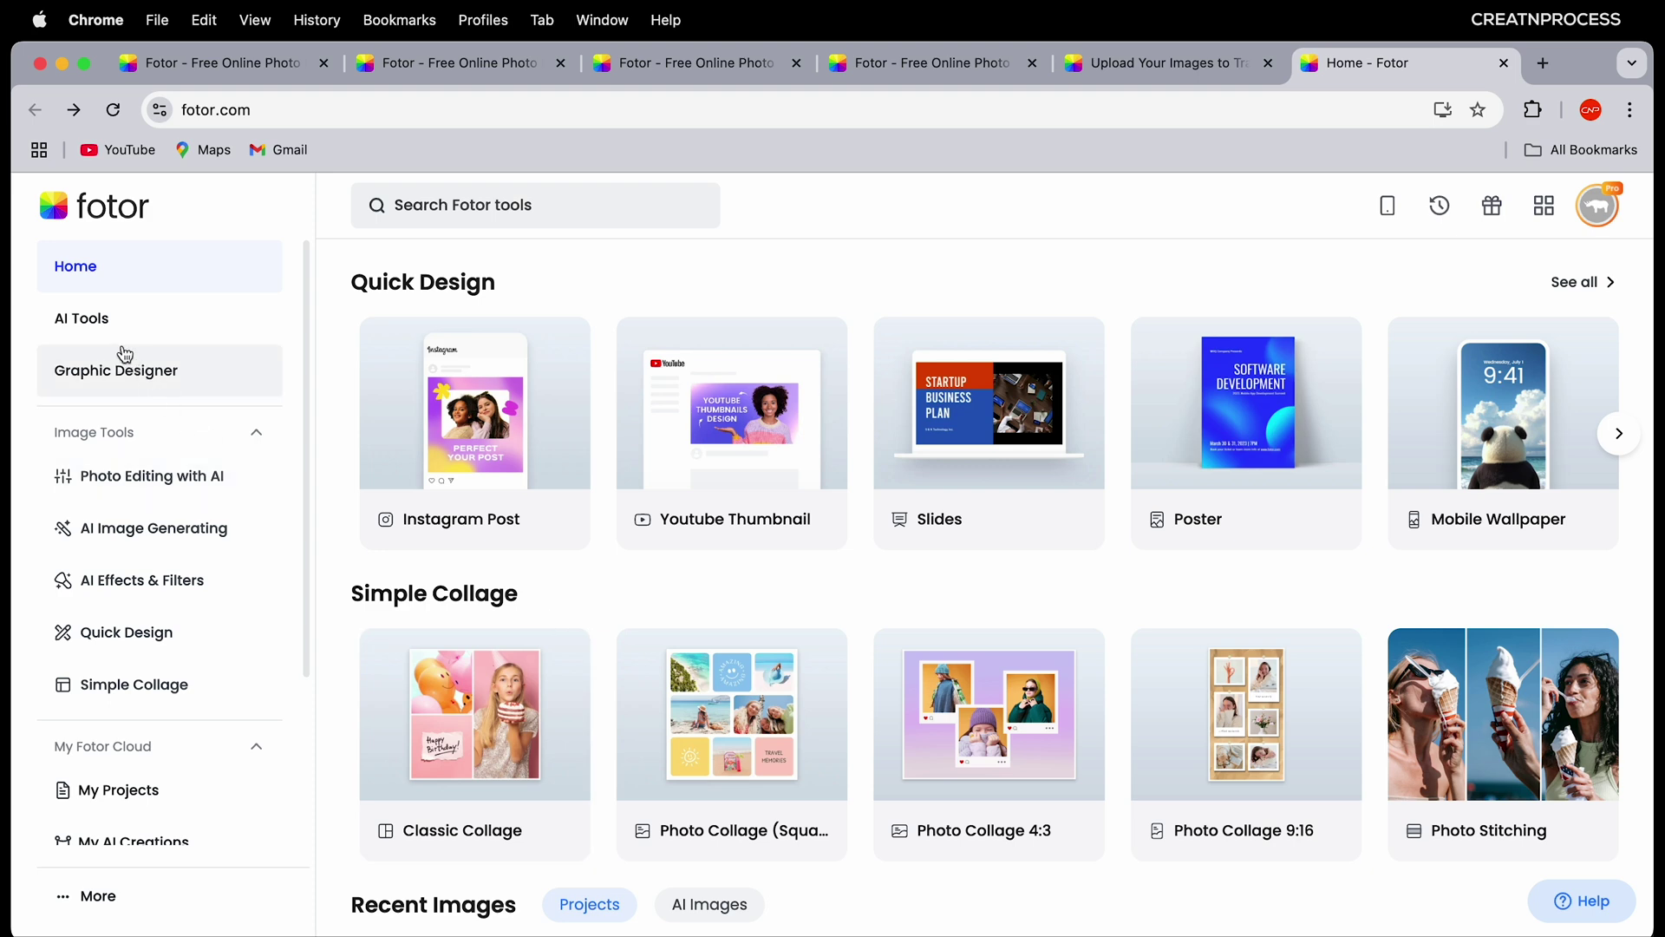
click(96, 338)
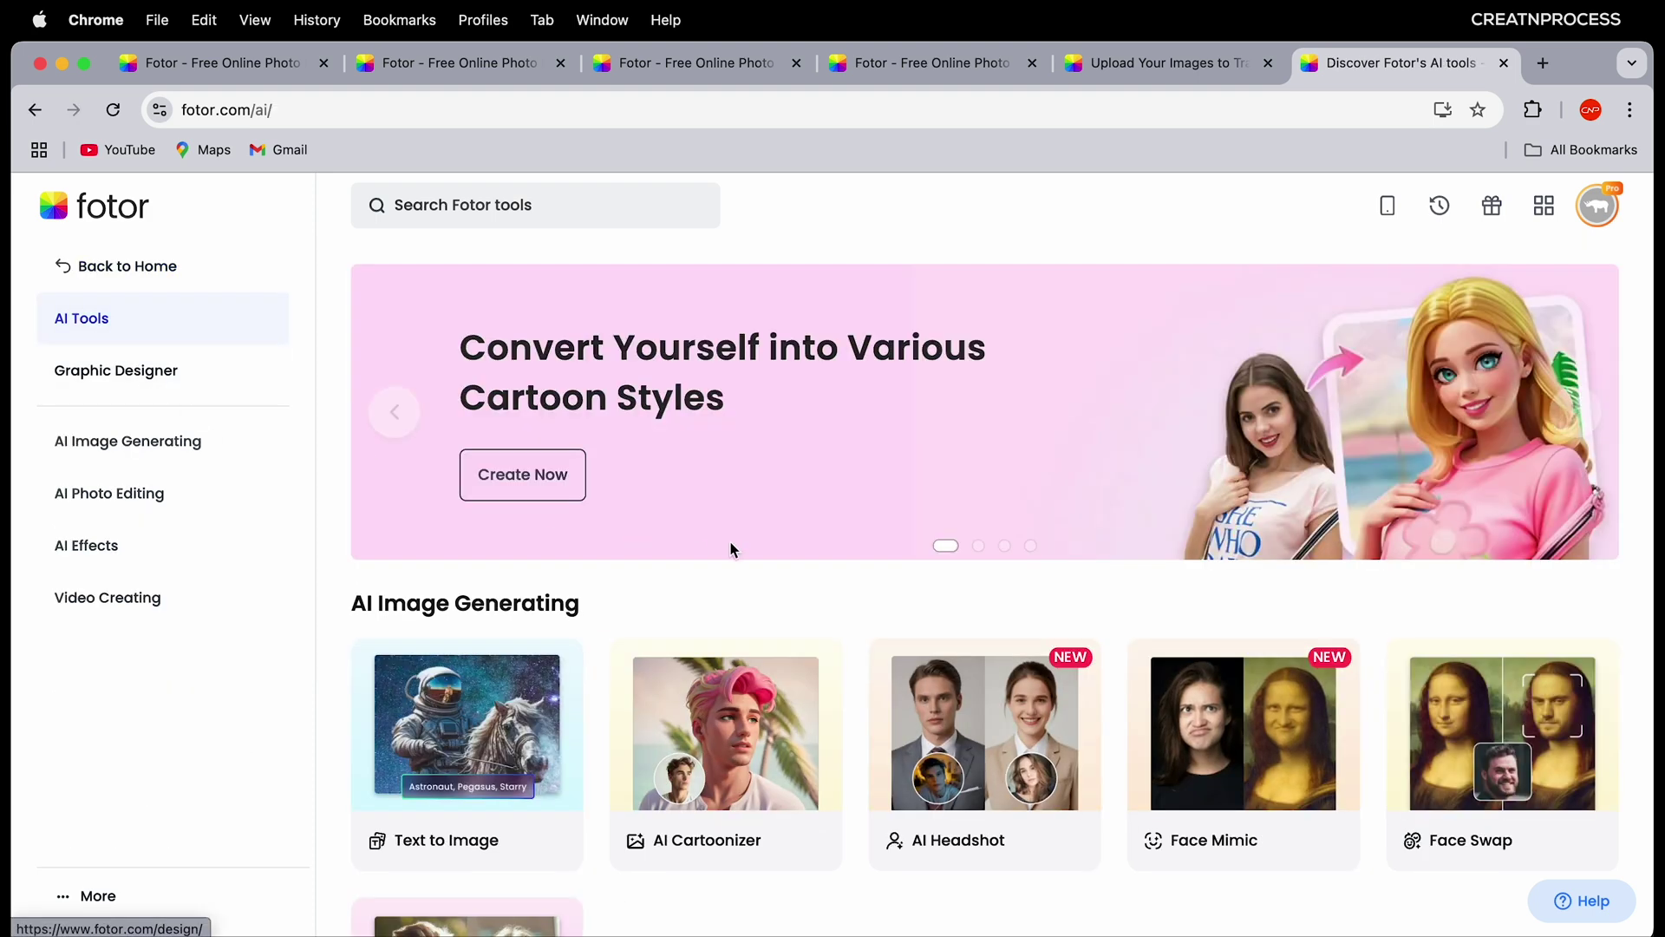
scroll(781, 555, down, 3)
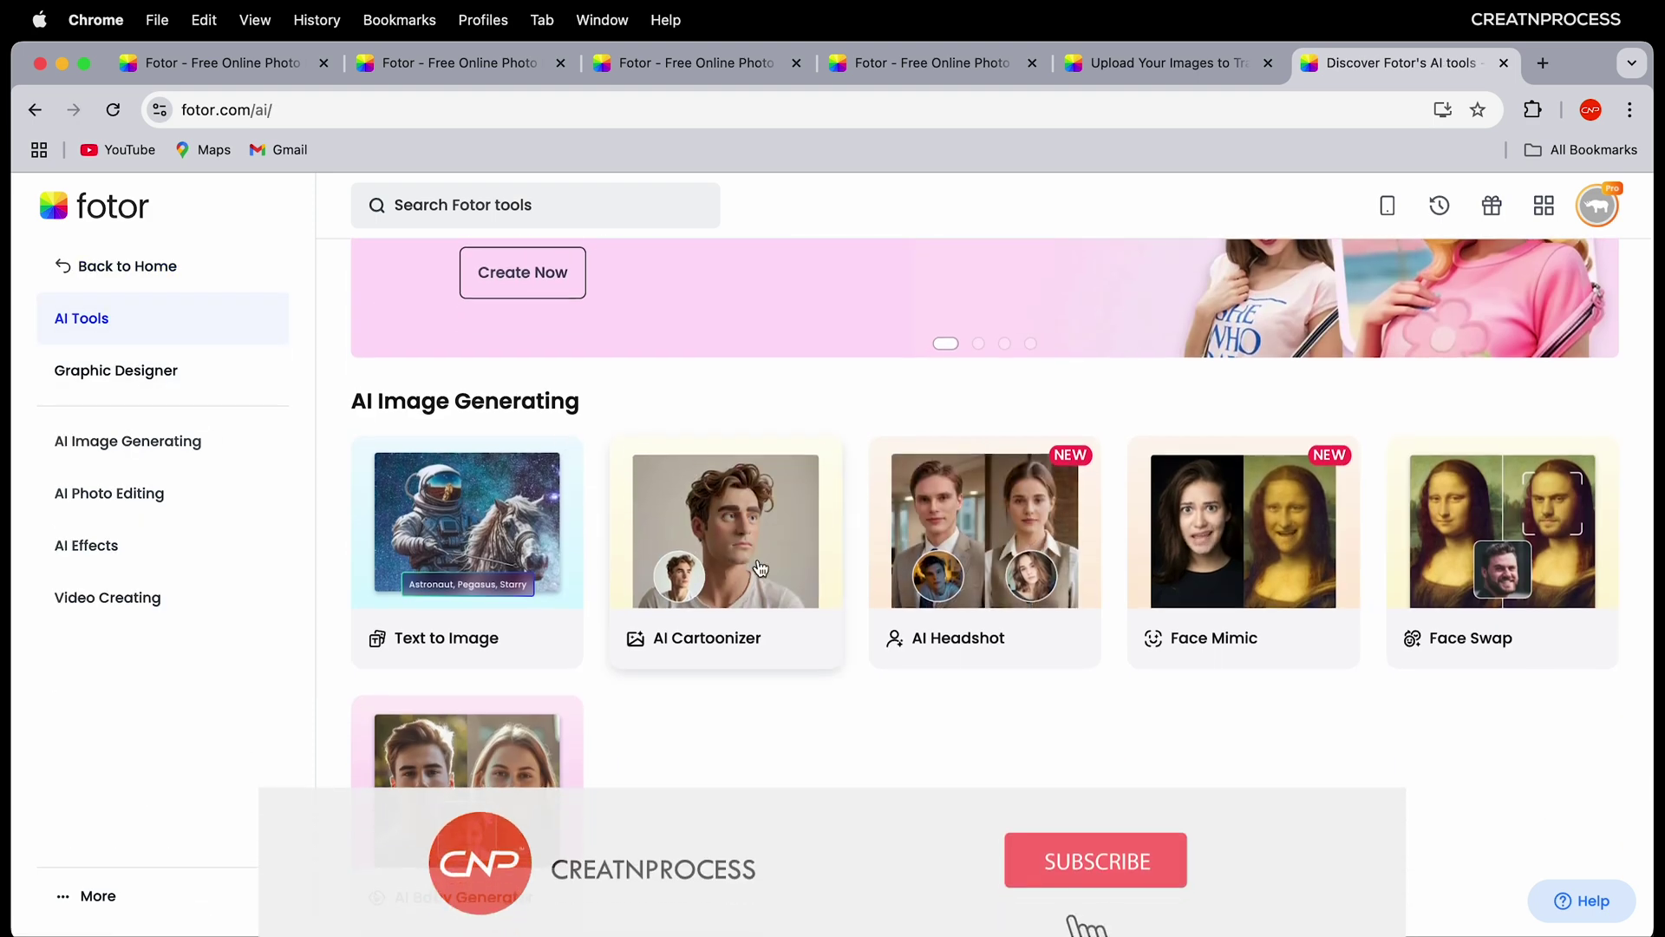
scroll(748, 590, down, 7)
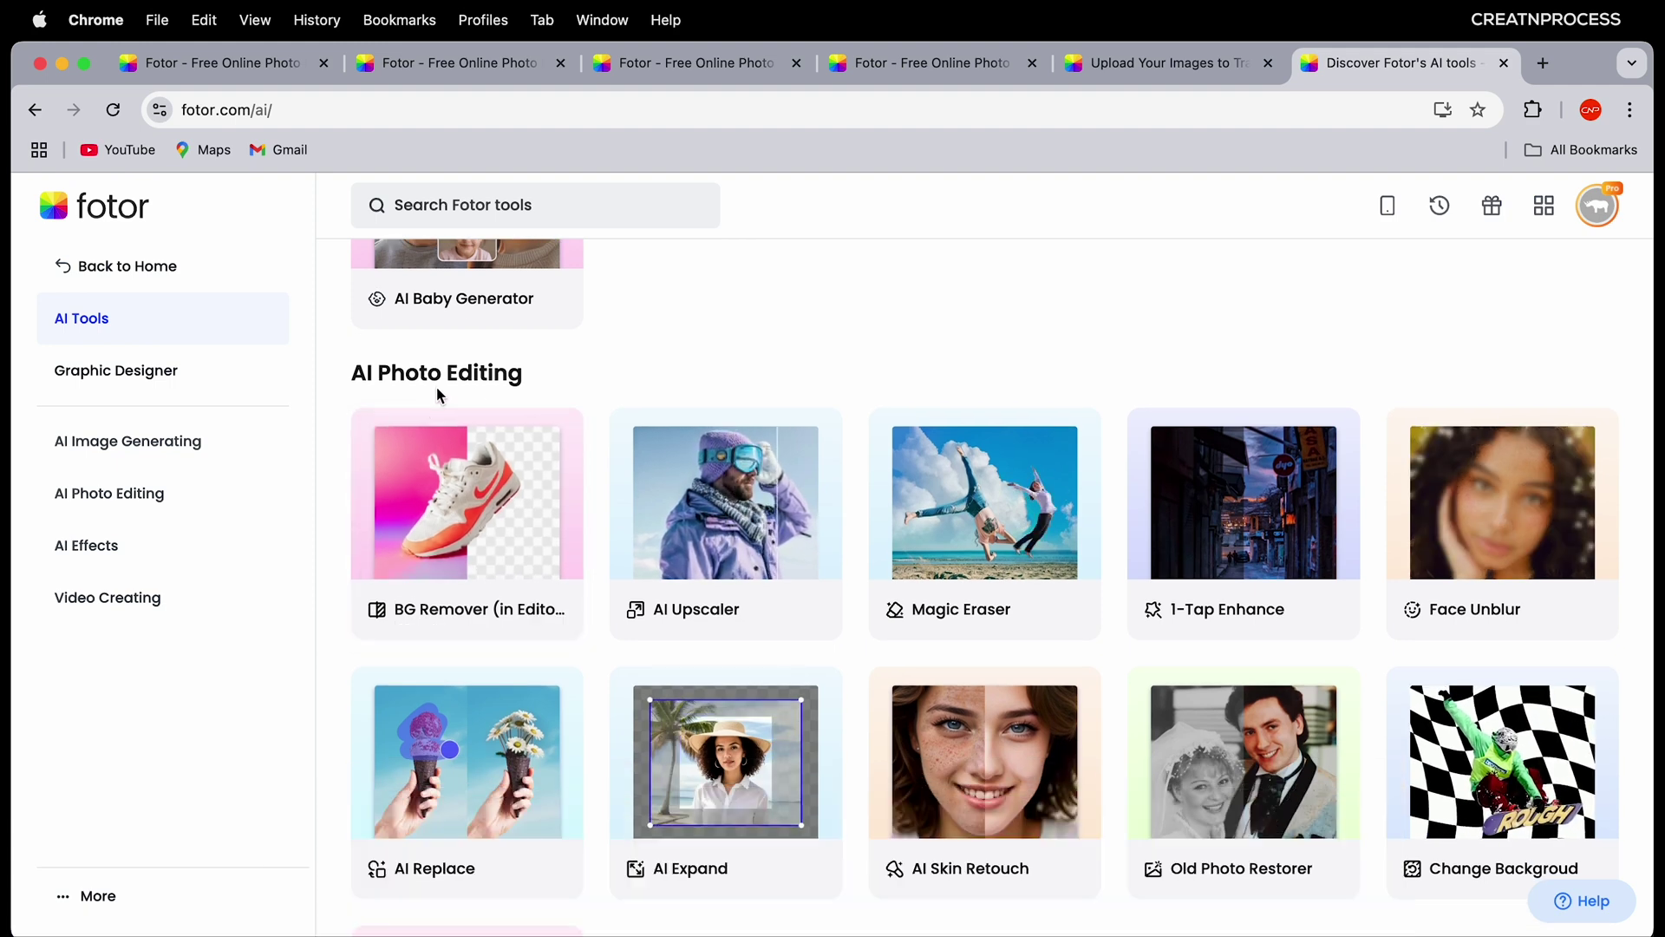
scroll(624, 490, down, 1)
scroll(929, 602, down, 1)
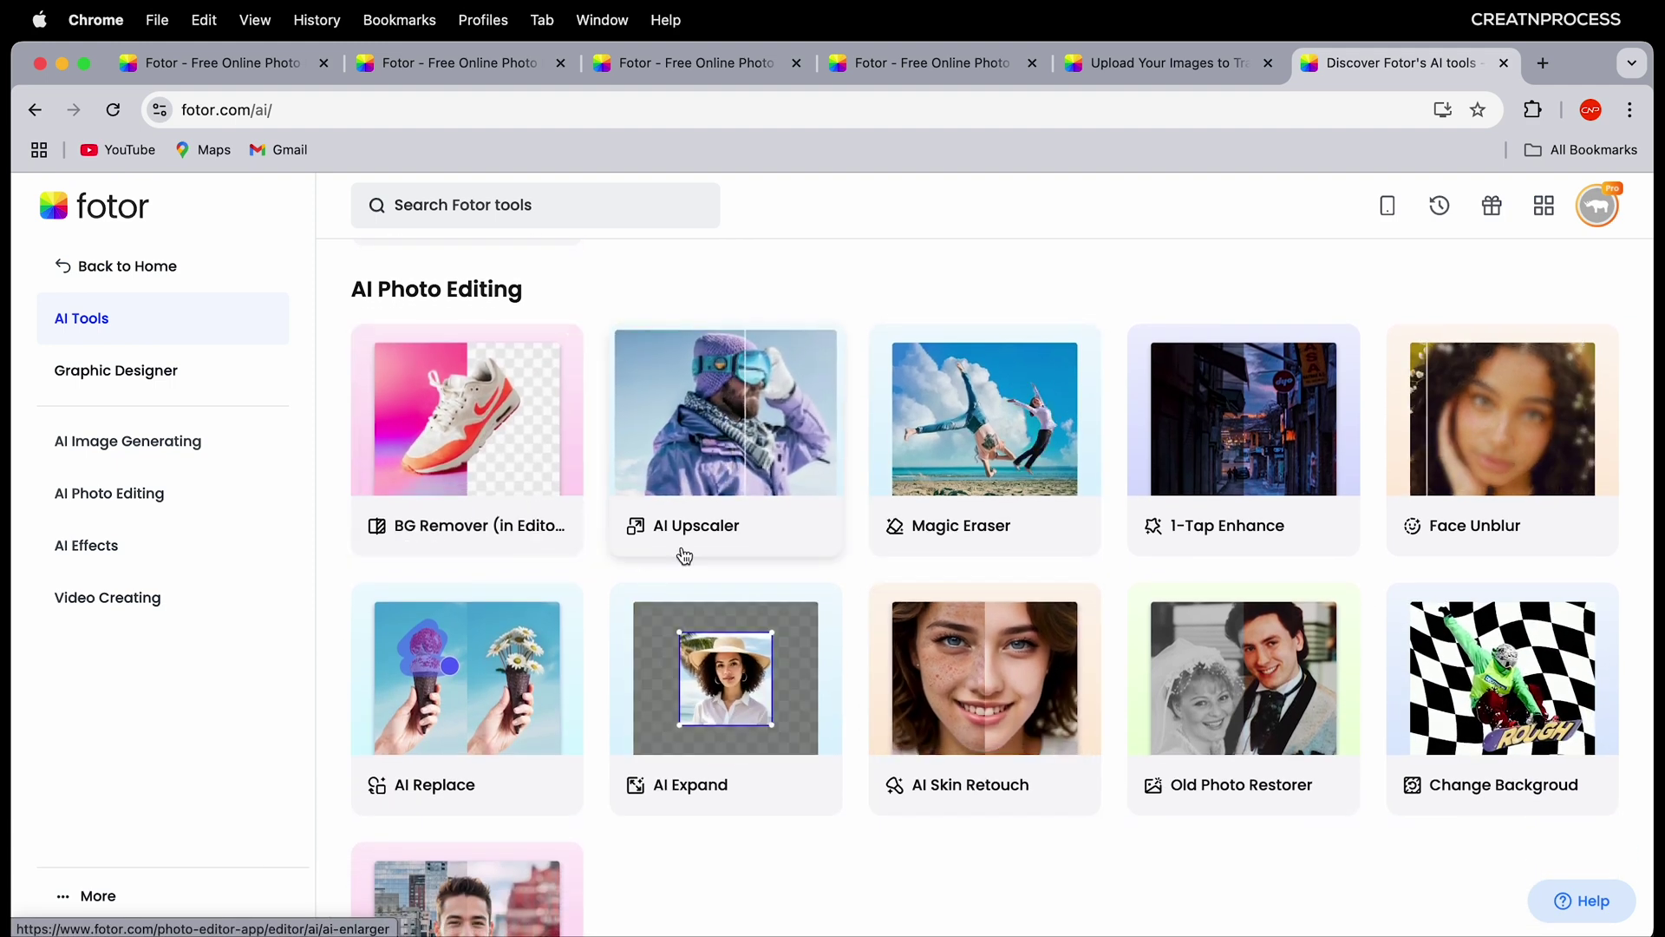
Step: Compare the sample photos edited with enhancement, object removal, background removal, AI Replace and the Structuralism effect with their originals
click(1466, 845)
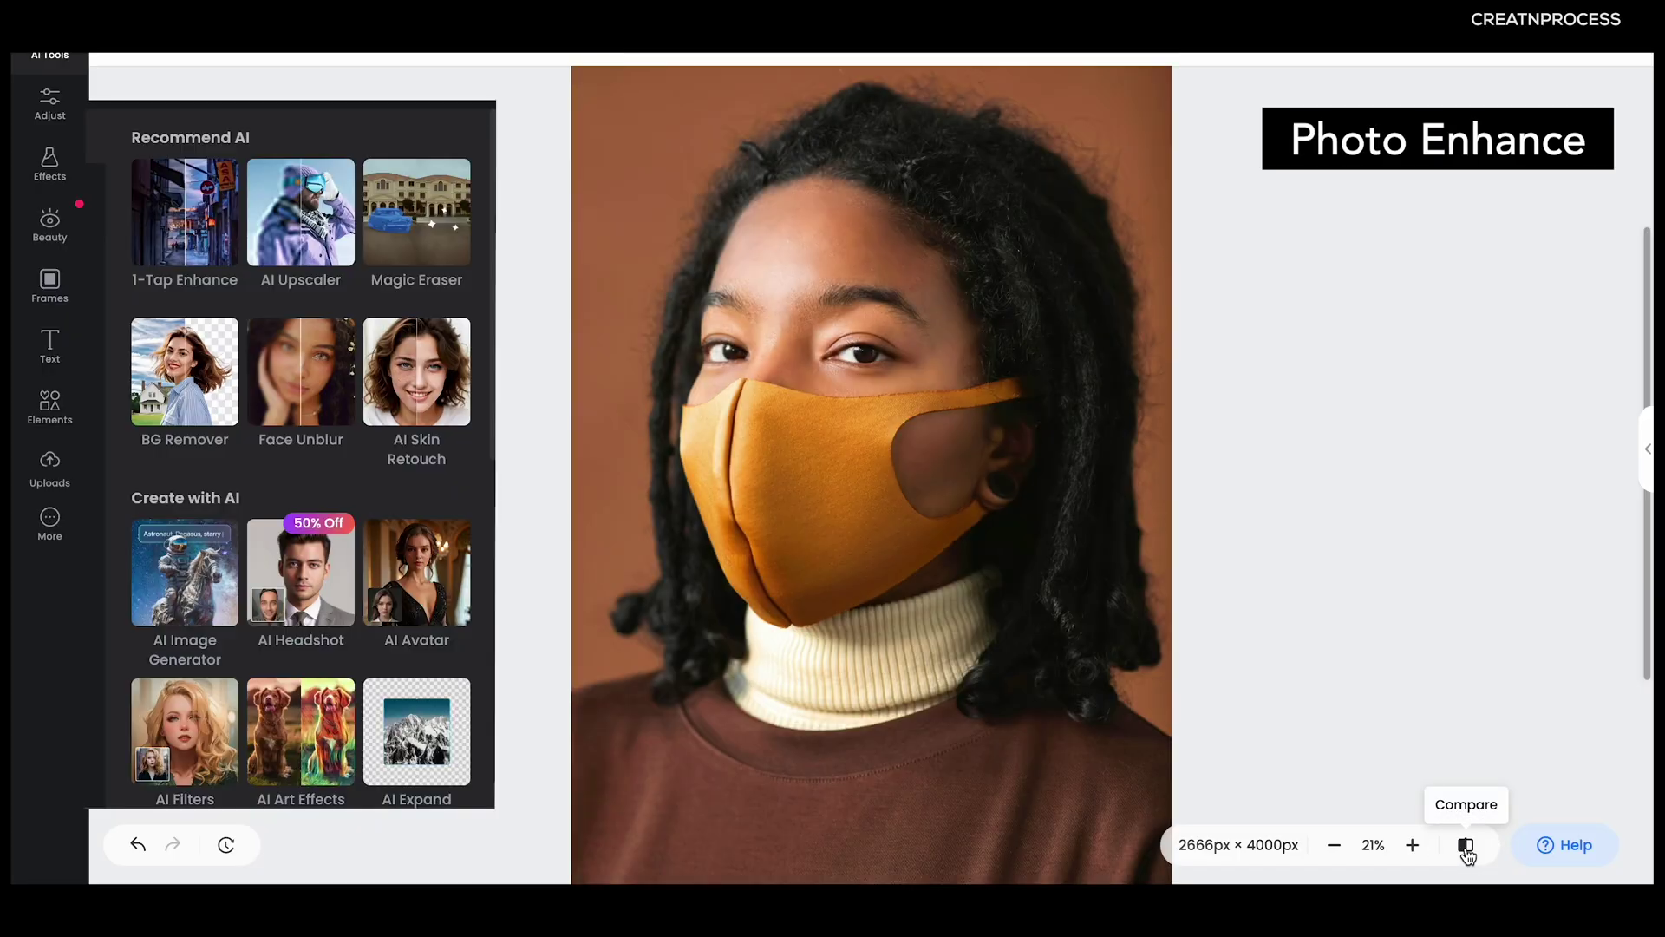
click(1466, 846)
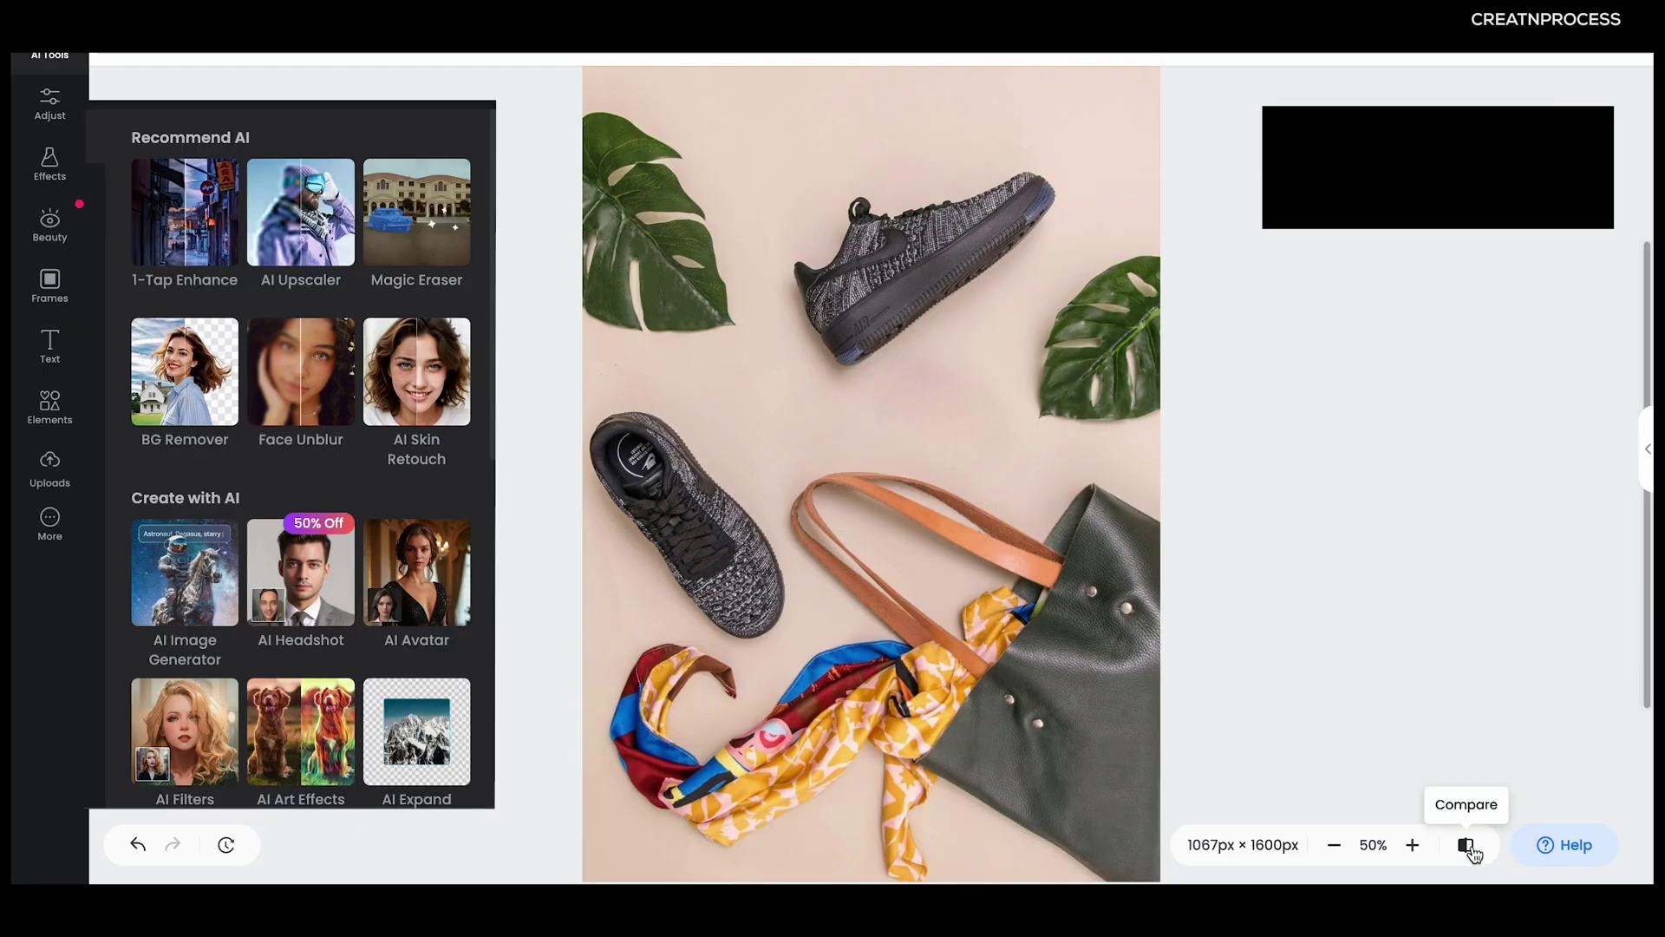
click(1469, 850)
click(1468, 849)
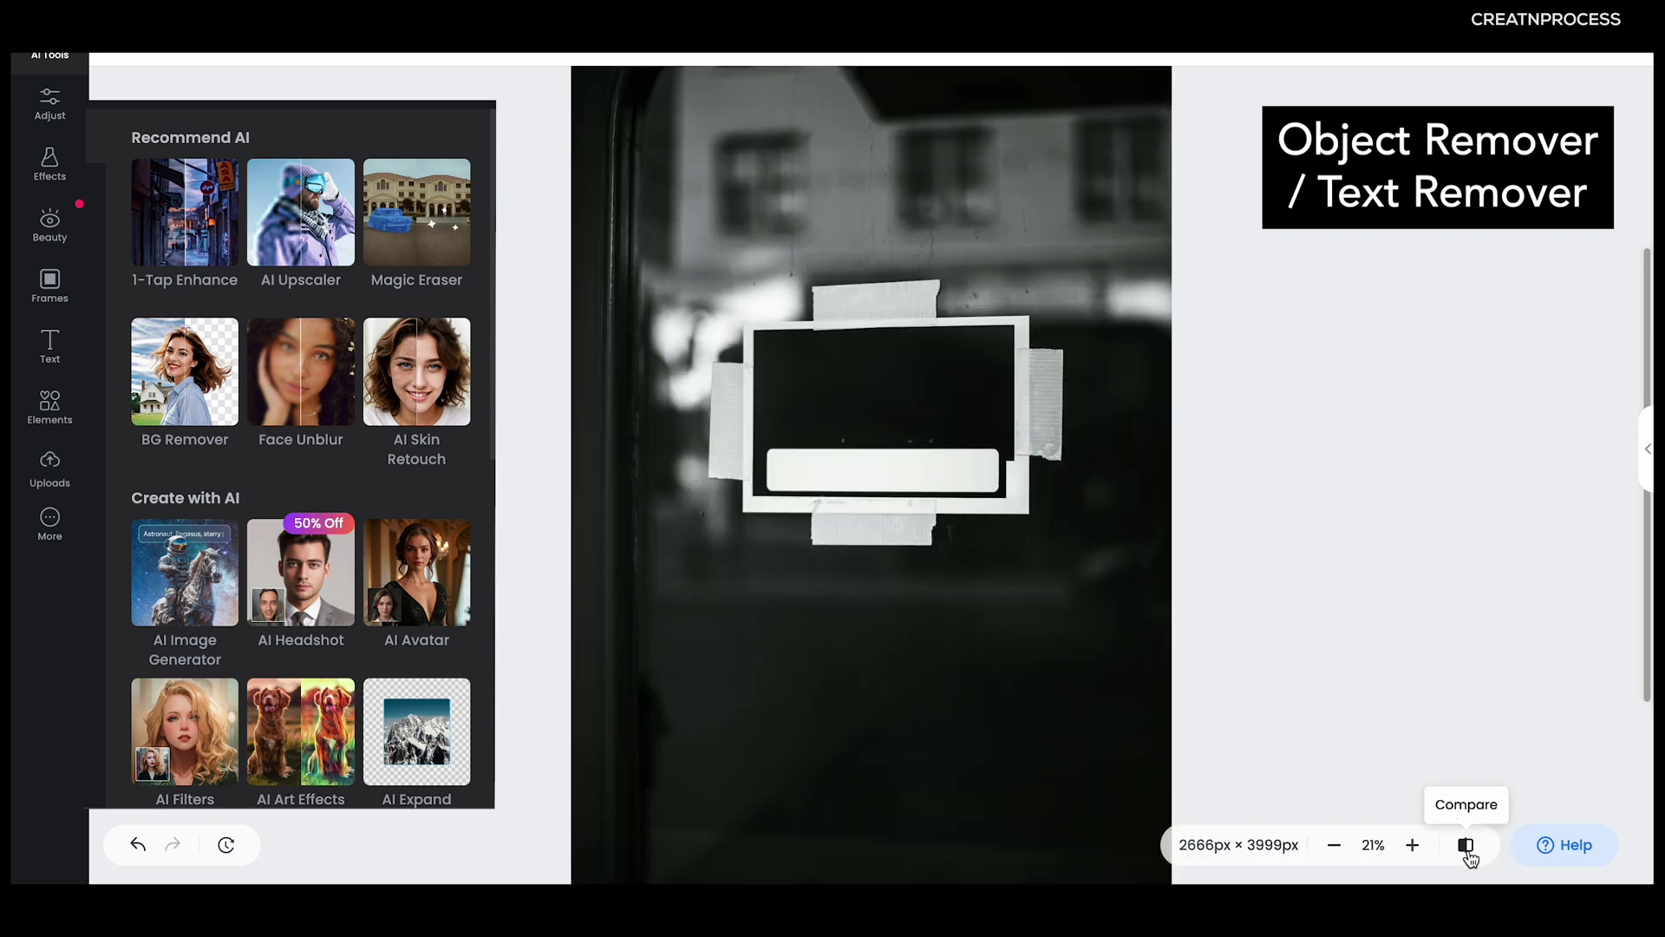
click(1467, 848)
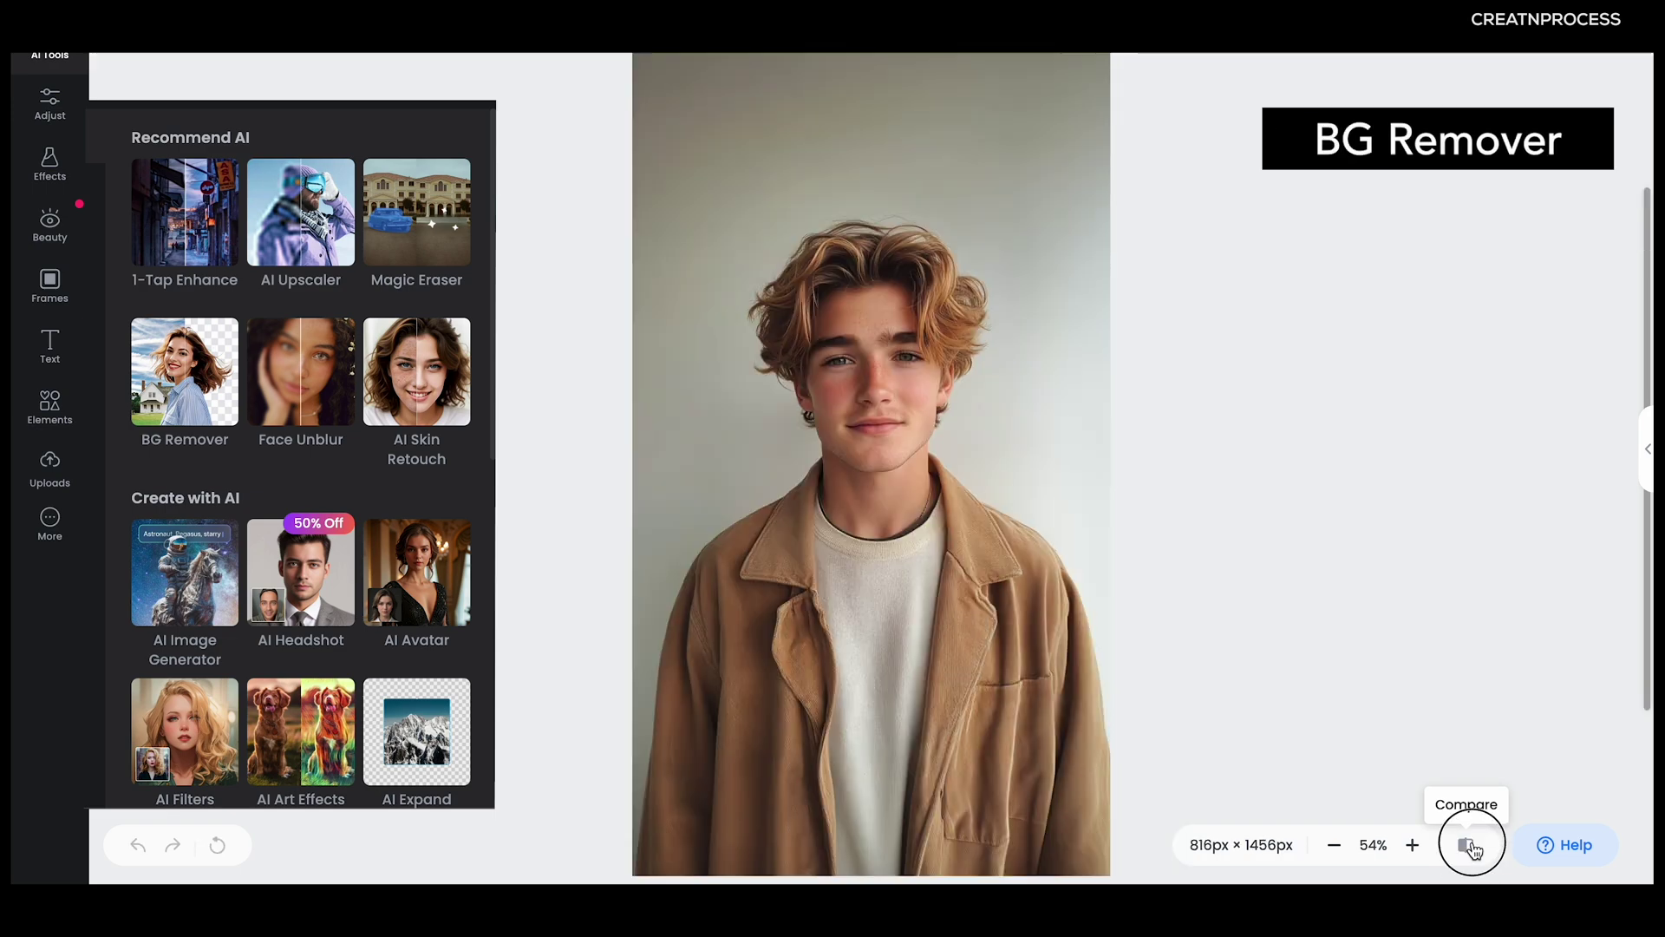
click(1467, 850)
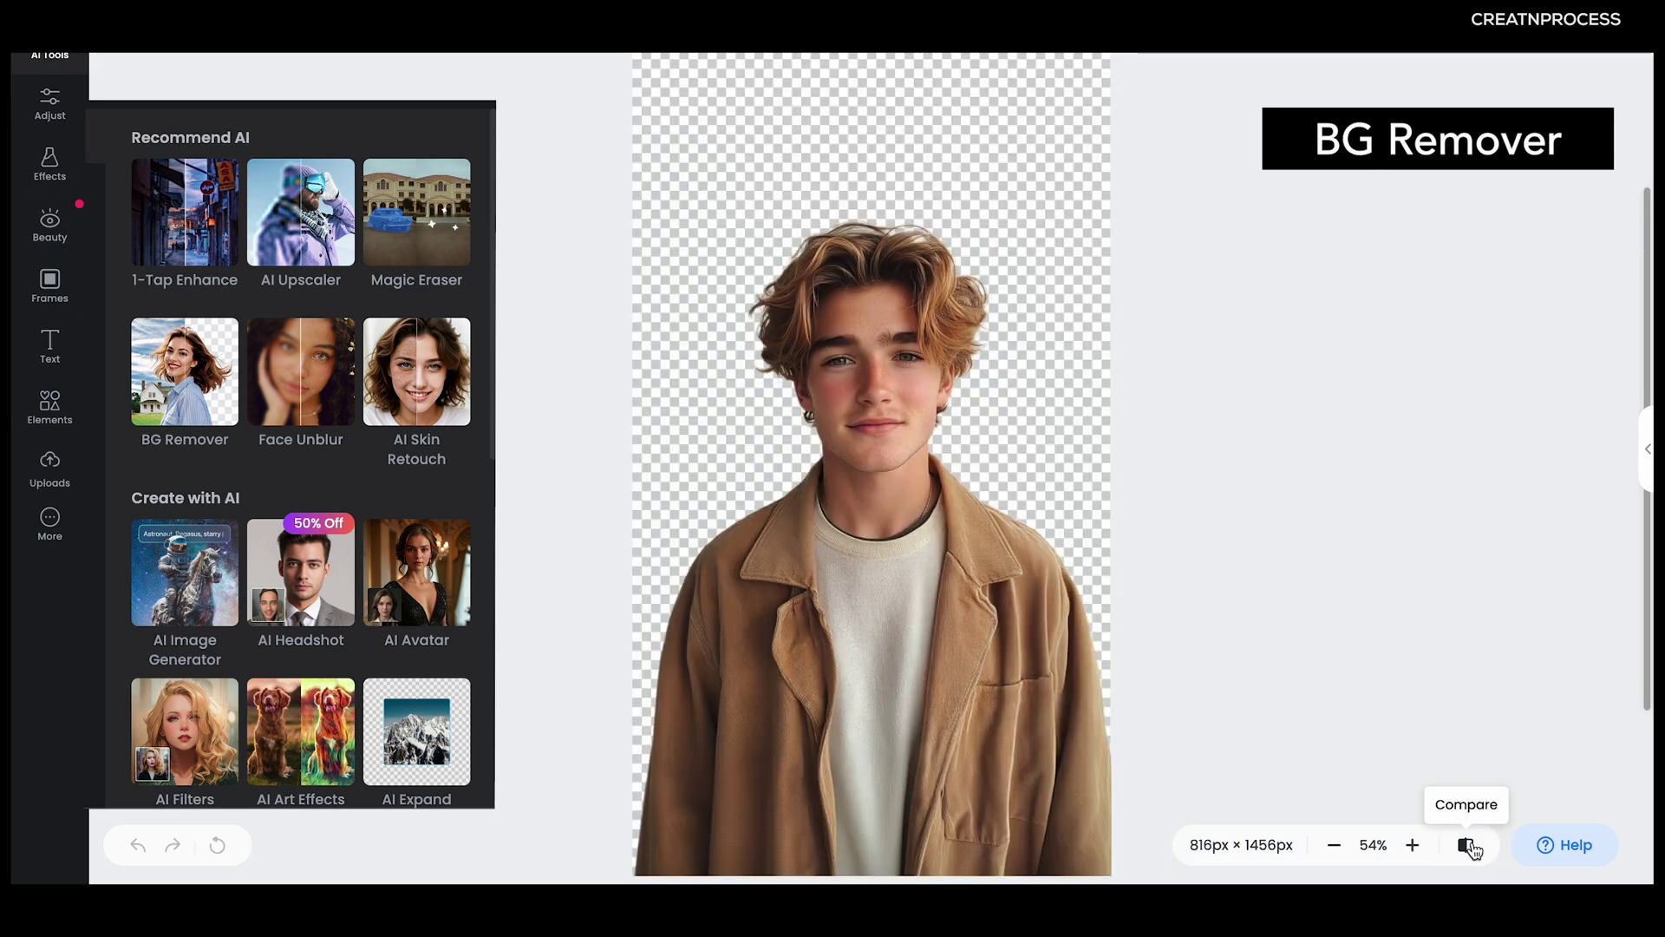
click(1466, 850)
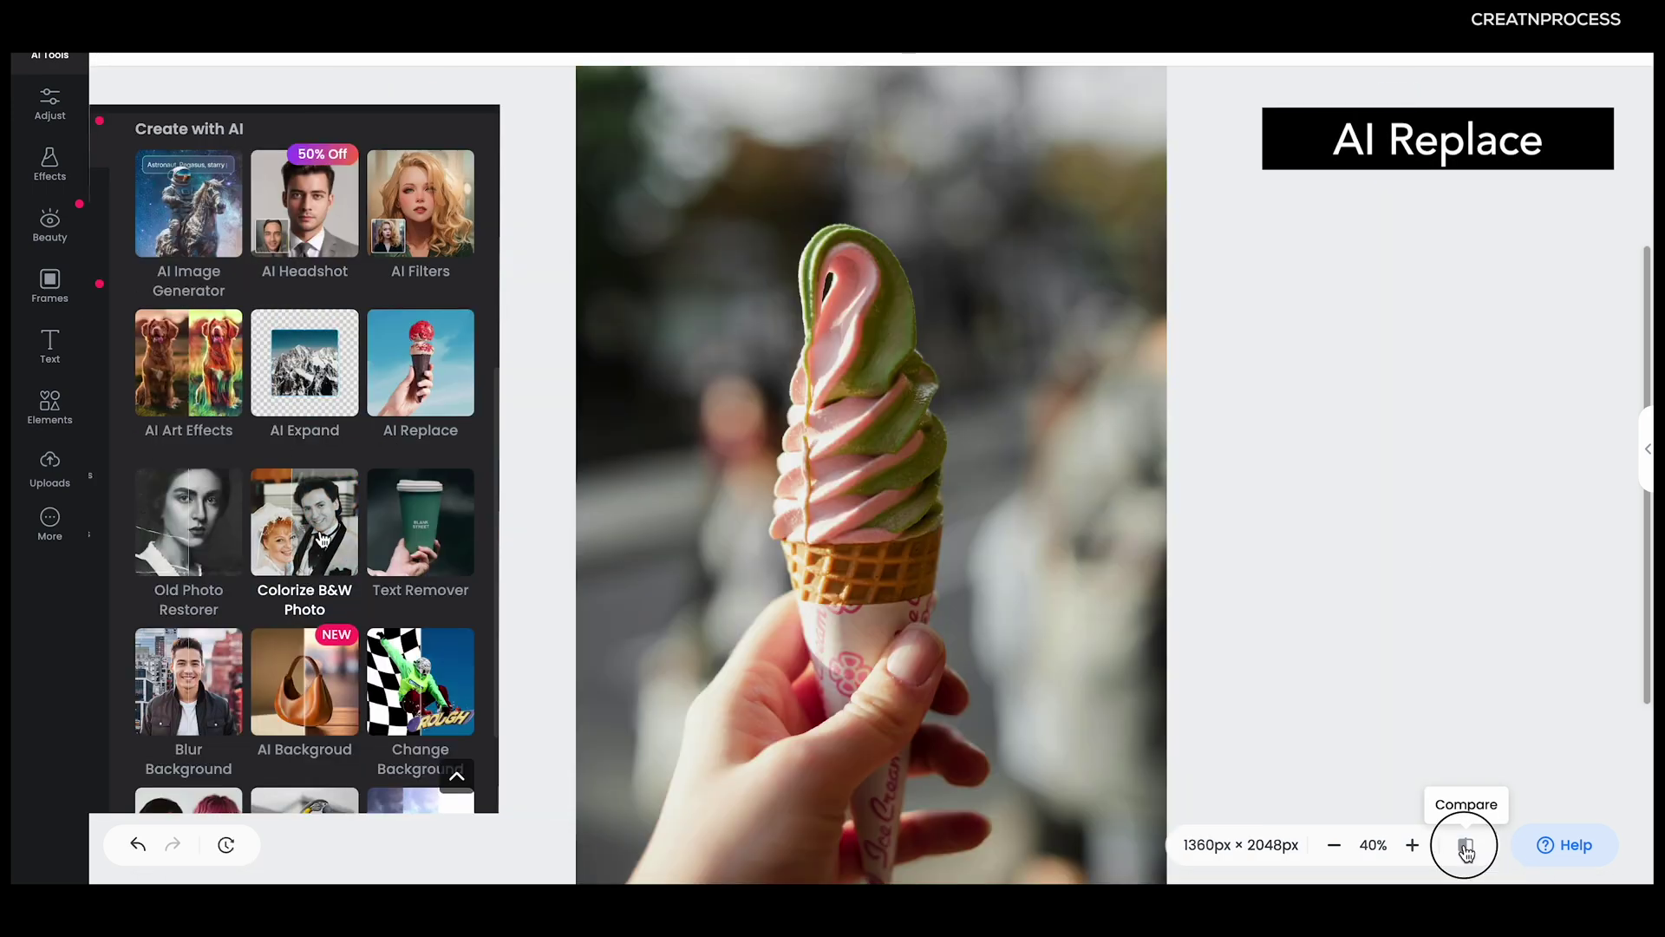
click(1465, 848)
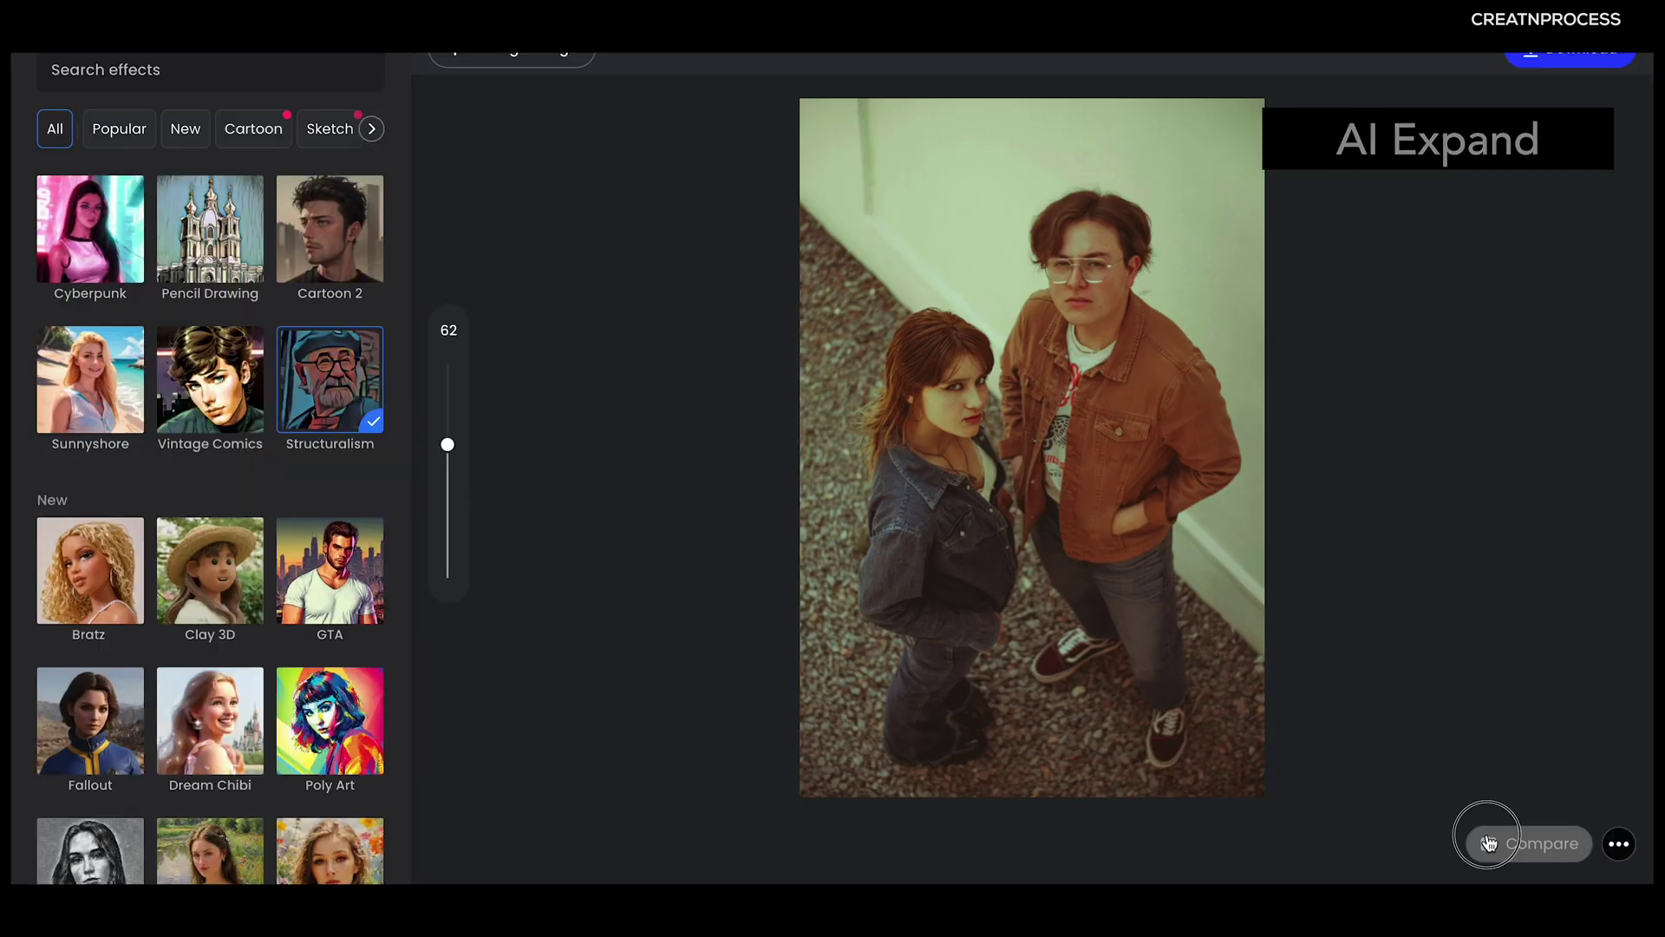
click(1489, 843)
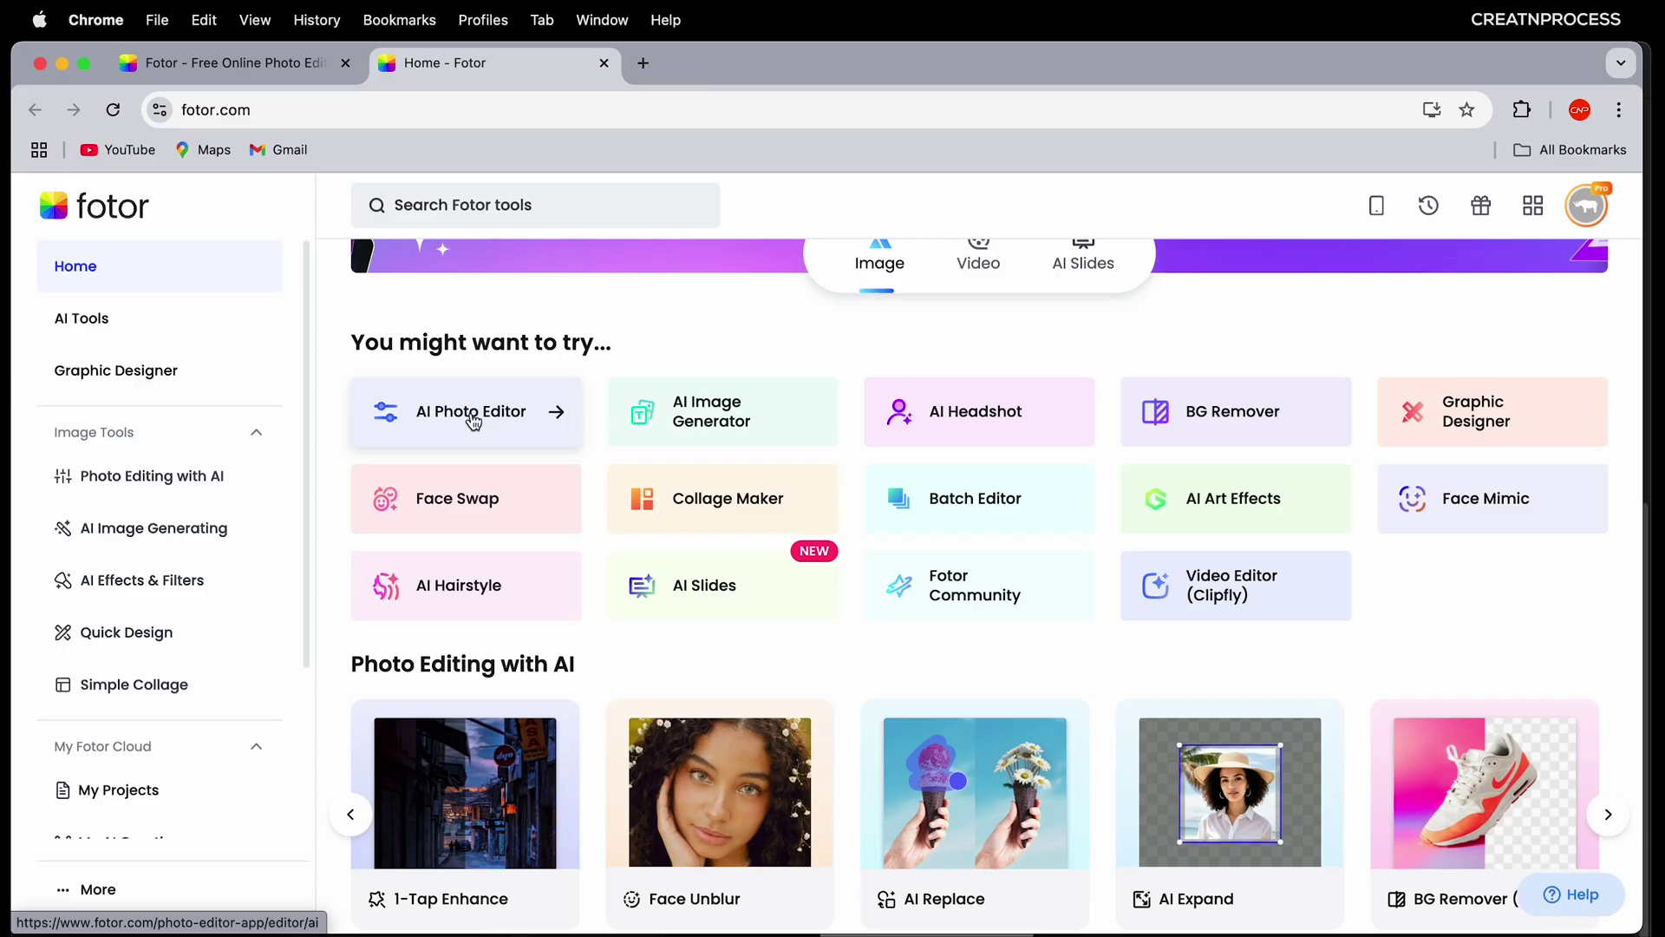
Step: Open the portrait of the person in an orange face mask in the AI Photo Editor
click(461, 409)
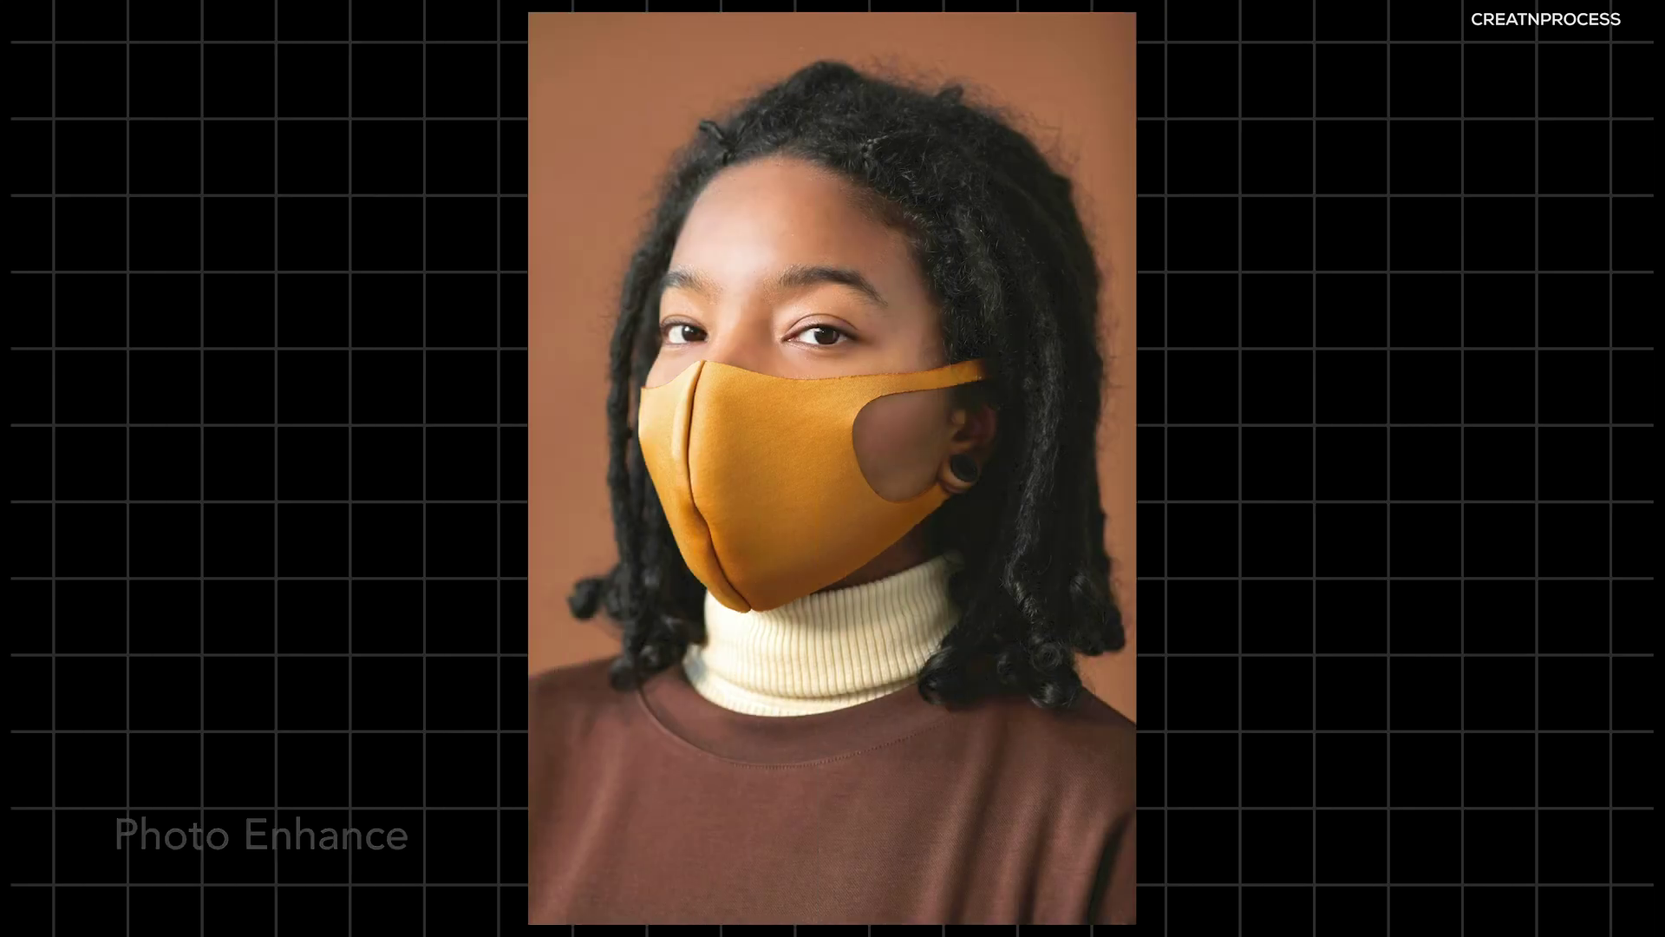
click(1308, 807)
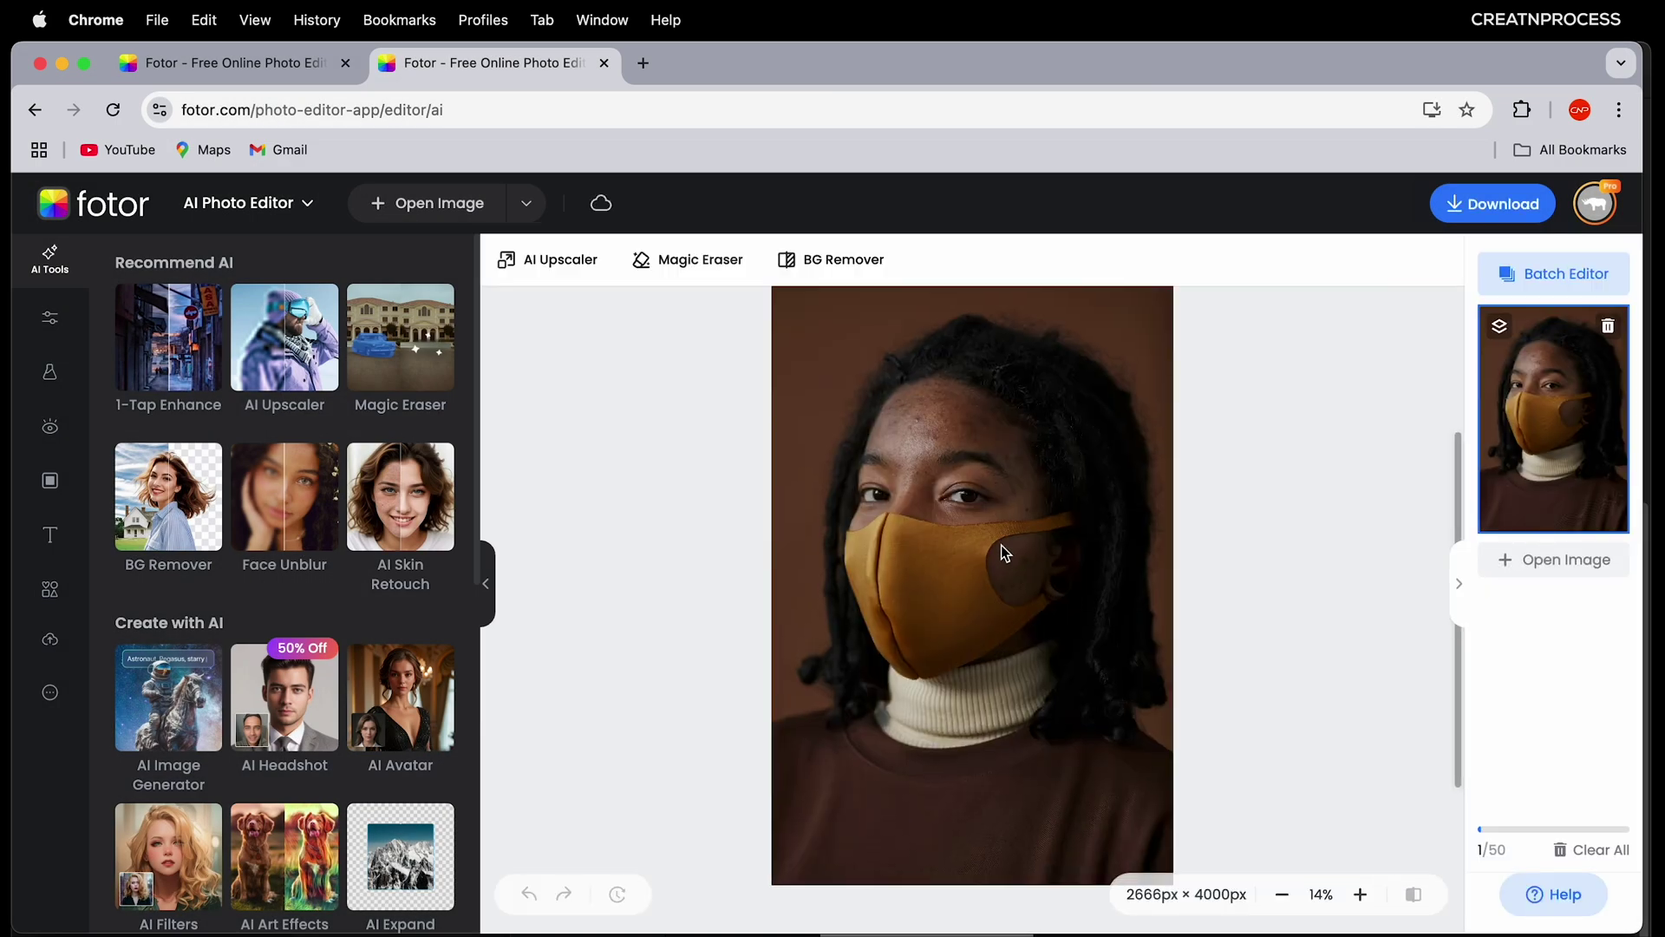
Step: Examine the unedited portrait's lighting, face and mask at several magnifications
scroll(1000, 545, up, 3)
scroll(1001, 544, down, 3)
scroll(1025, 597, up, 3)
scroll(1025, 597, down, 3)
scroll(1026, 597, up, 4)
scroll(981, 523, down, 1)
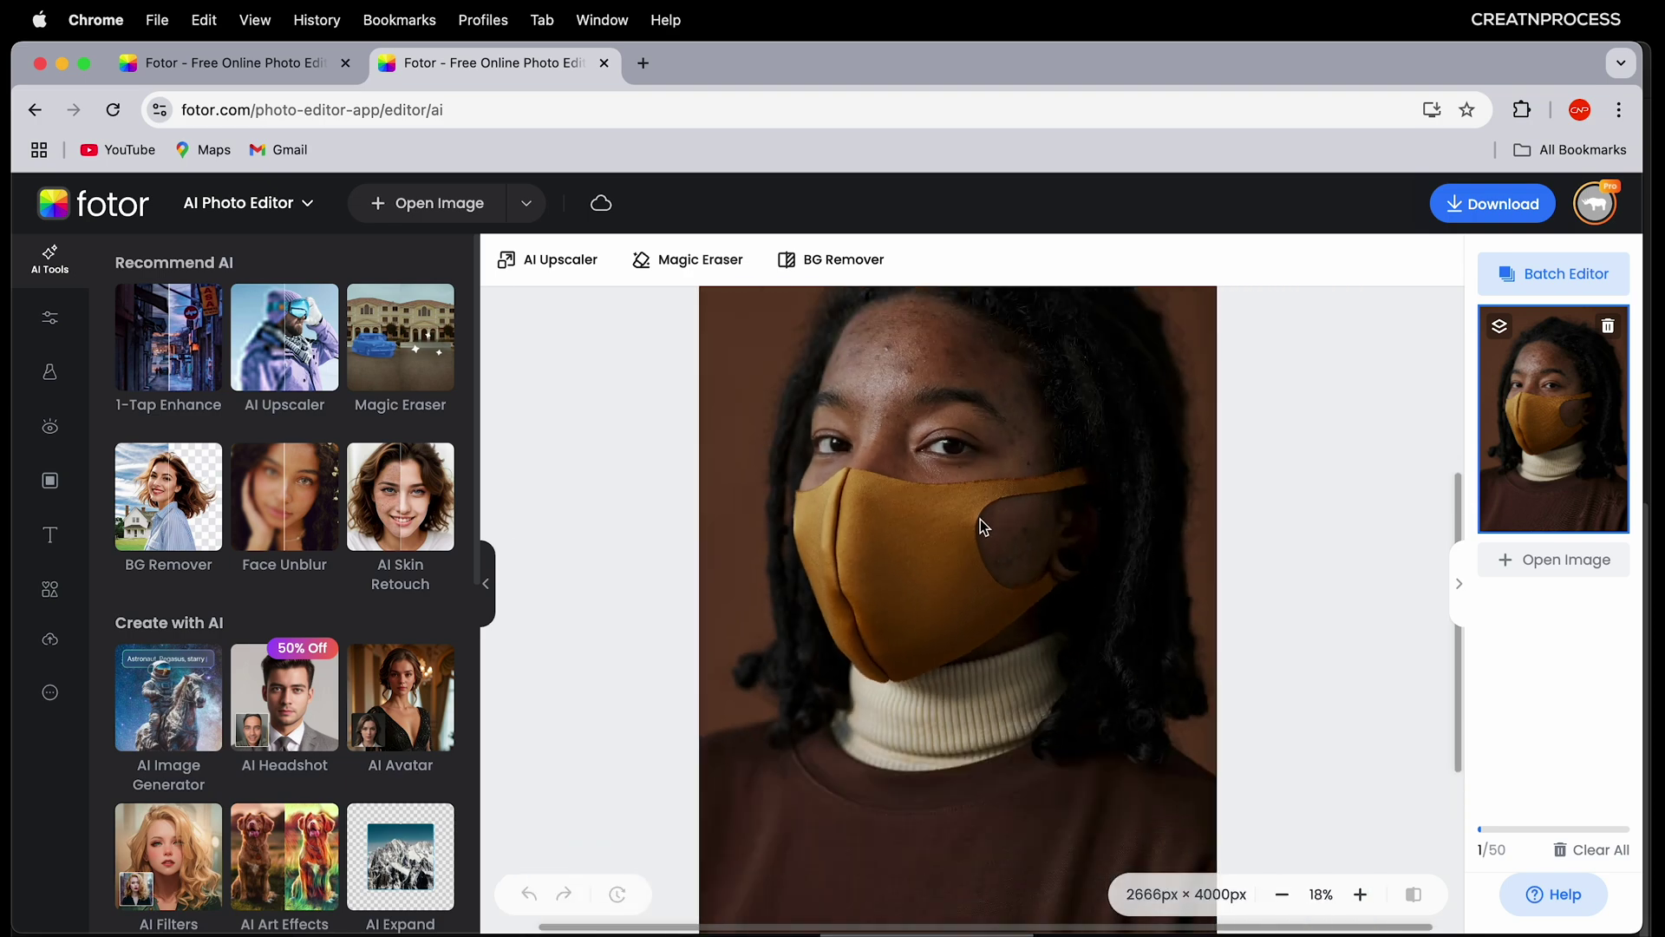
scroll(980, 519, down, 2)
scroll(1094, 499, up, 3)
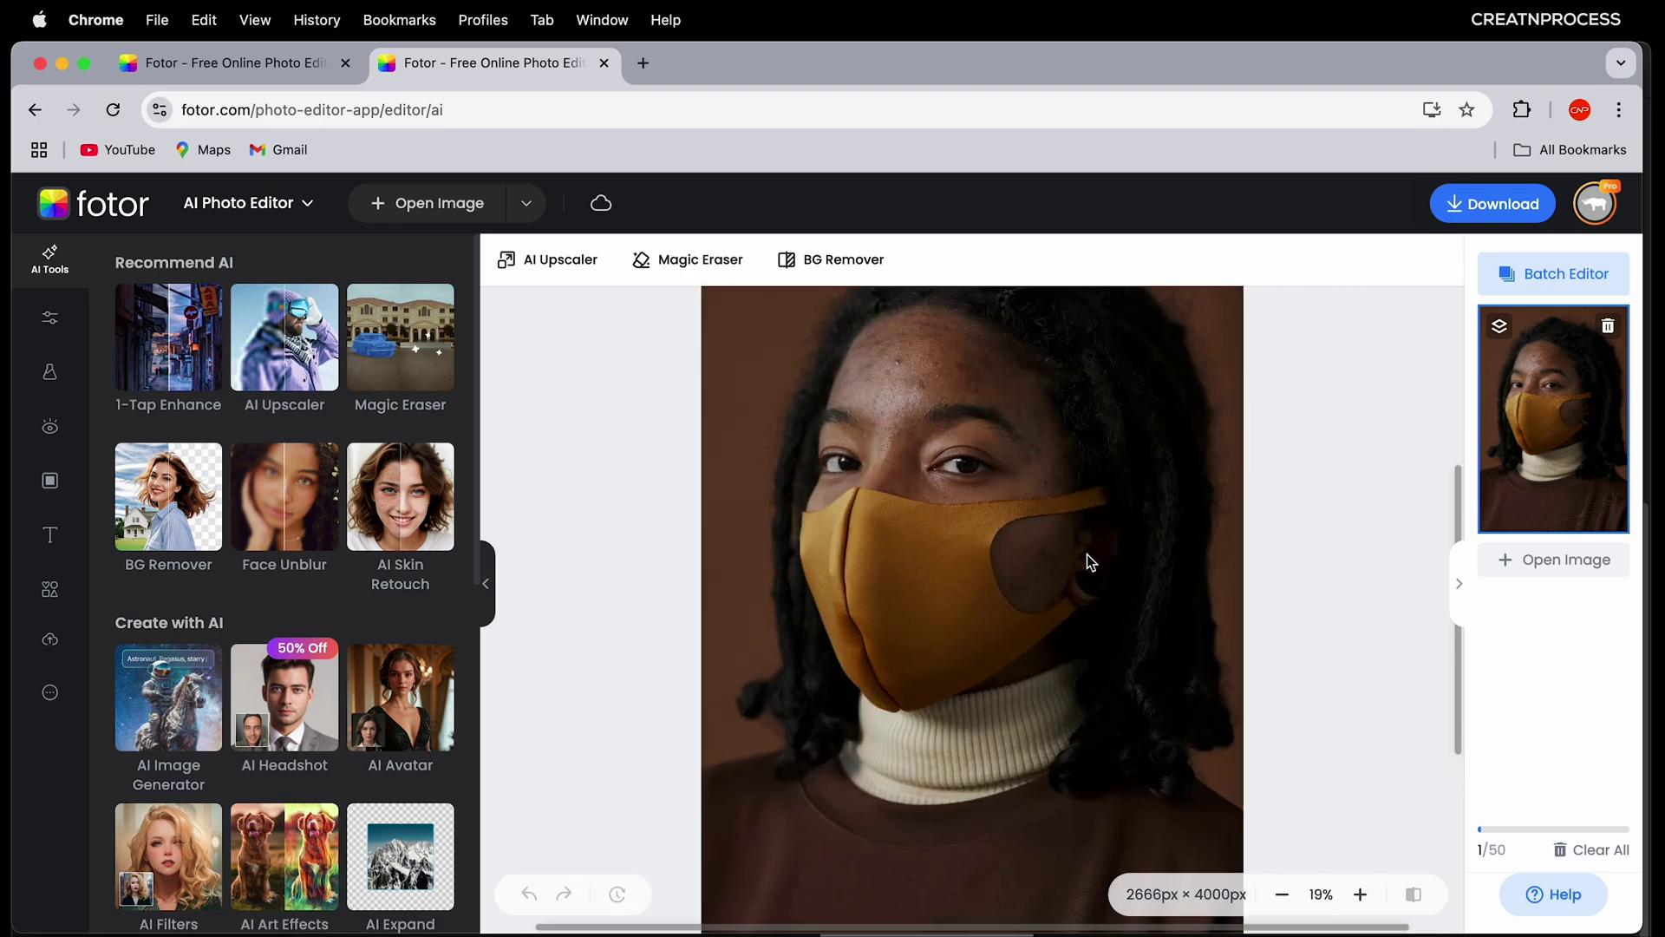
scroll(1091, 562, up, 2)
scroll(1090, 562, down, 1)
scroll(1090, 564, down, 4)
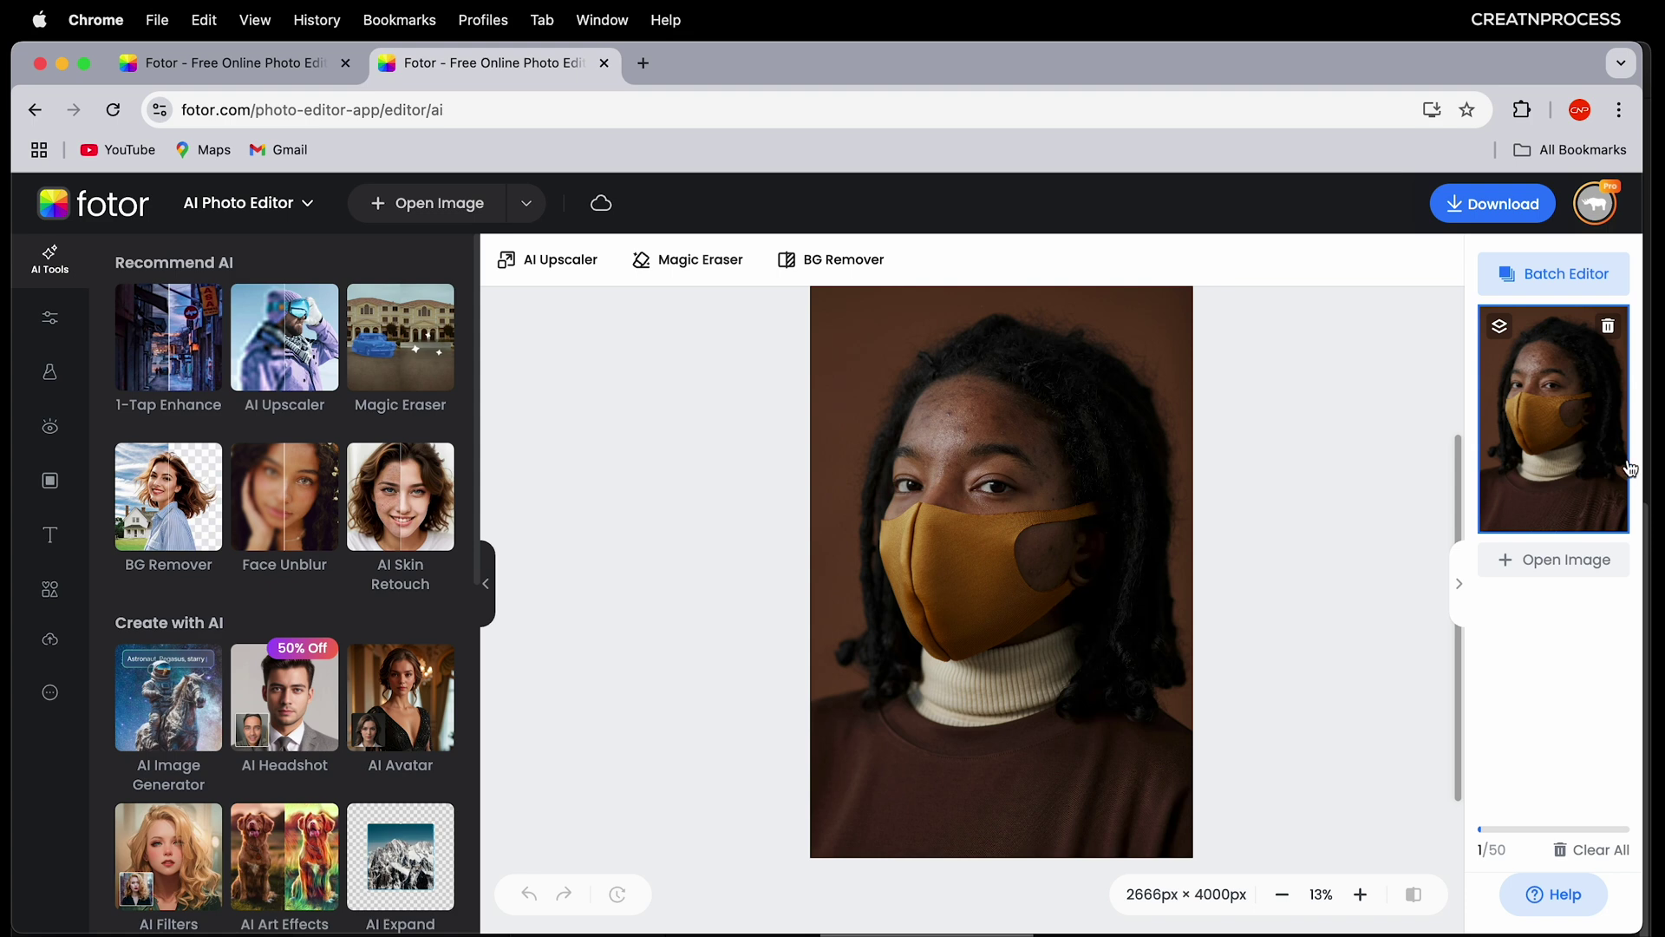
scroll(1629, 468, up, 1)
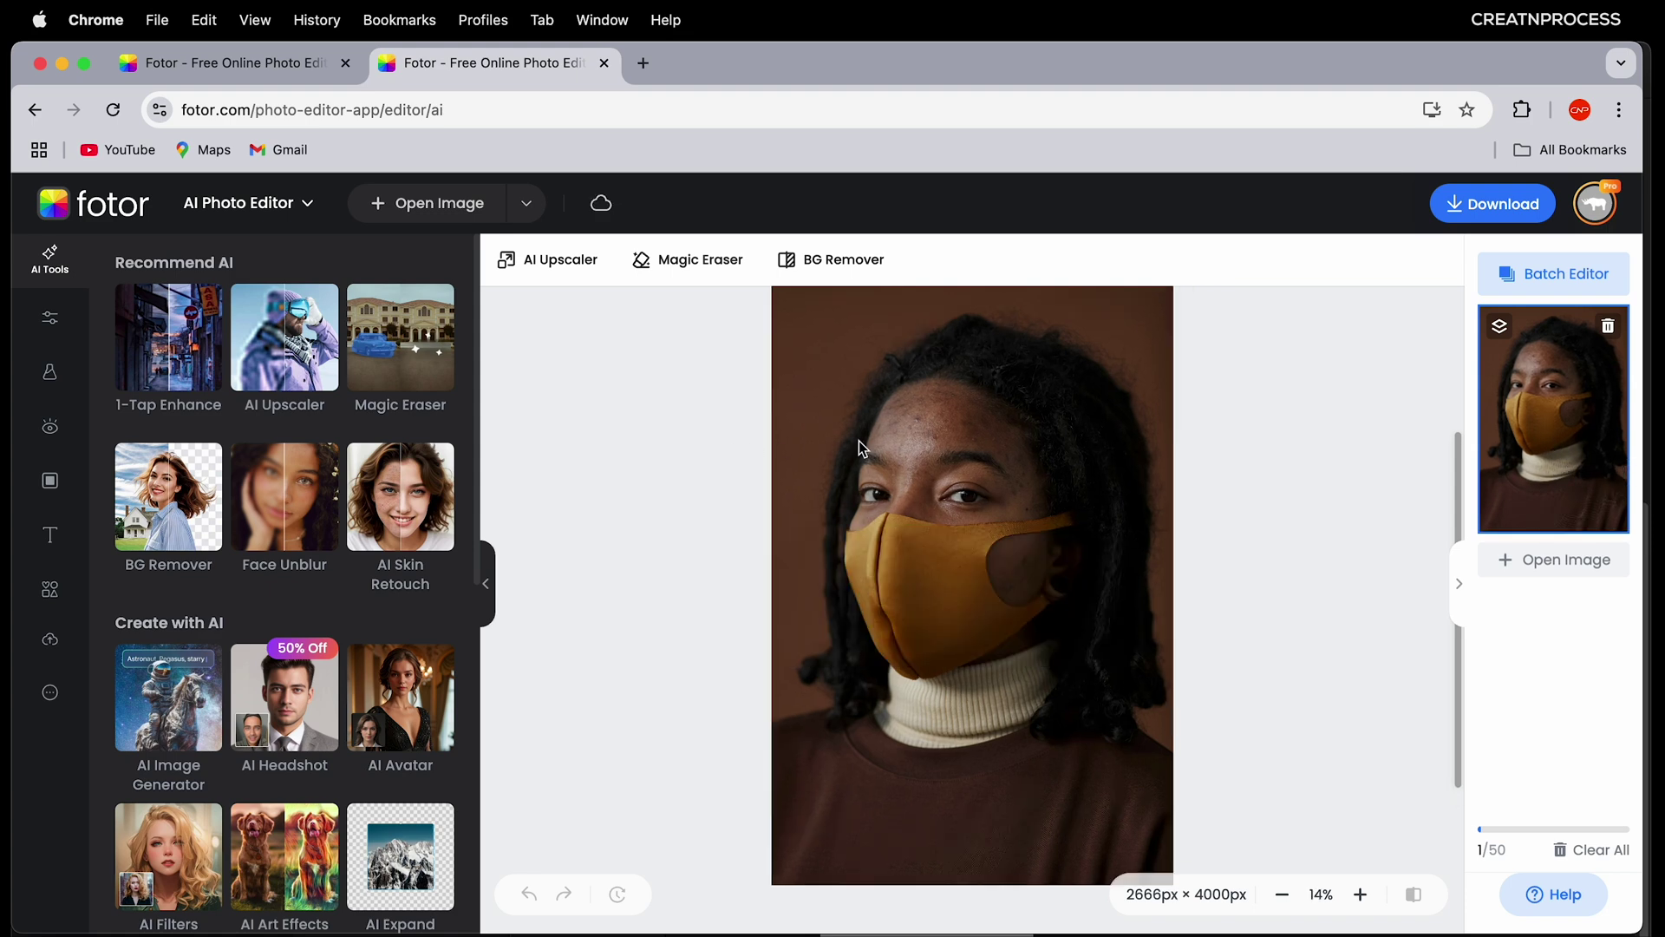
Step: Apply 1-Tap Enhance to the portrait and compare the result with the original photo
click(182, 374)
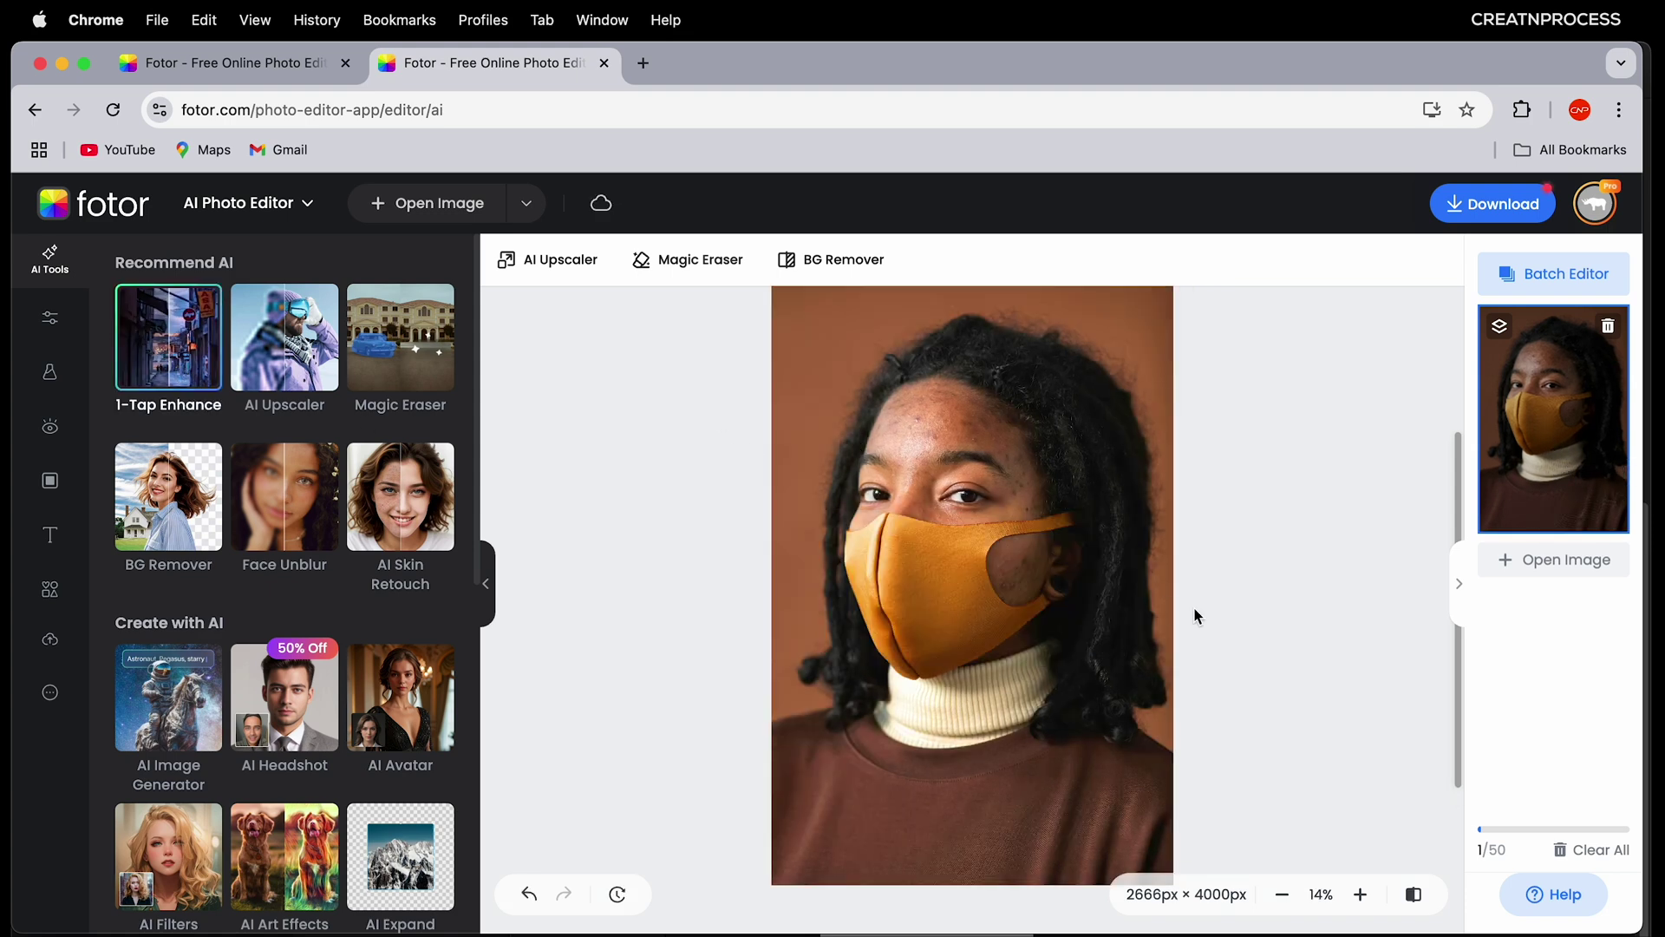
scroll(1027, 564, up, 2)
scroll(1022, 556, down, 2)
scroll(1041, 563, up, 2)
scroll(1072, 578, down, 2)
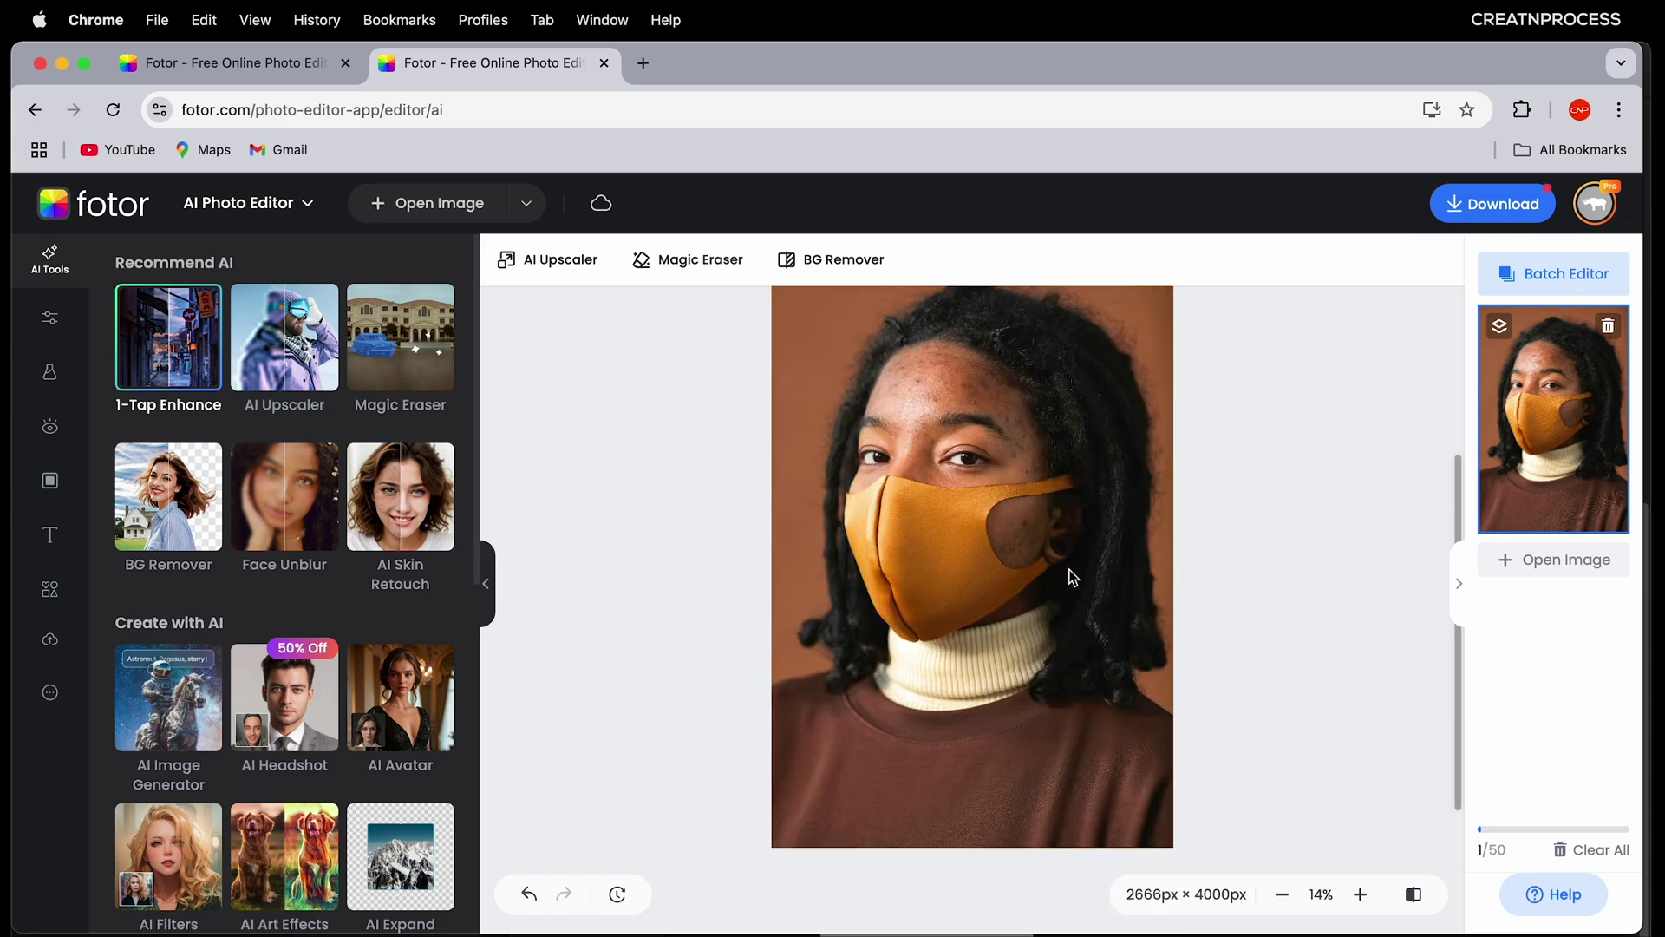
click(1414, 902)
Step: Examine the skin on the enhanced portrait's face close up and compare it with the original
scroll(1028, 566, up, 5)
scroll(1060, 547, up, 3)
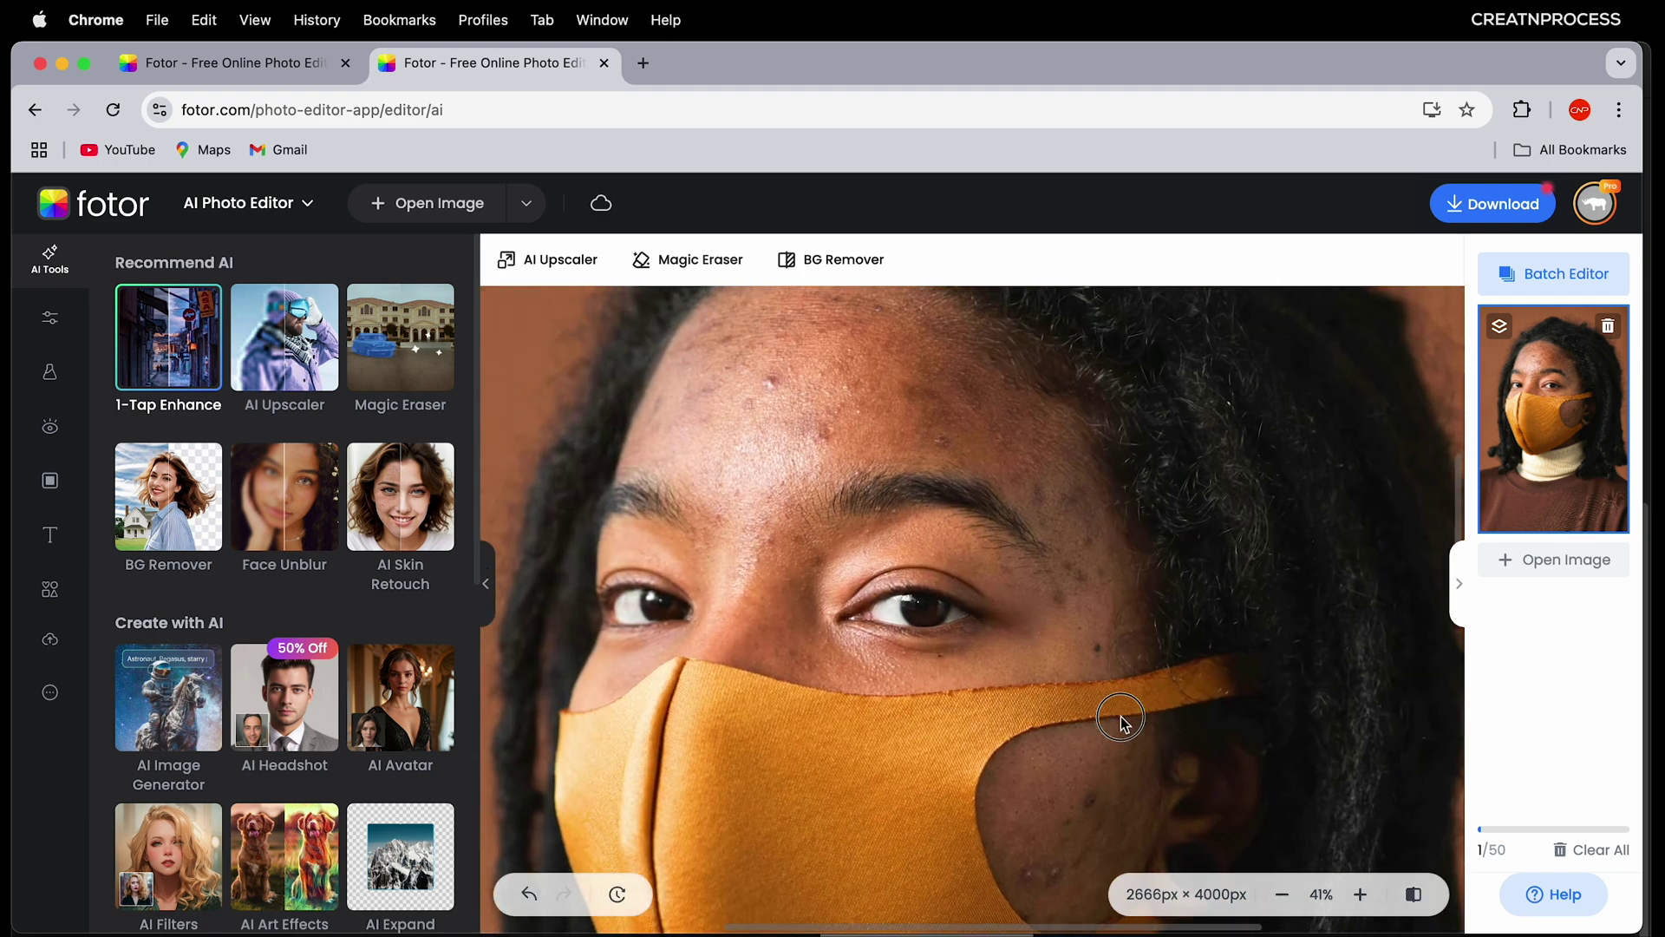
scroll(1120, 720, down, 5)
scroll(1121, 728, up, 1)
scroll(1106, 642, down, 5)
scroll(1067, 633, up, 3)
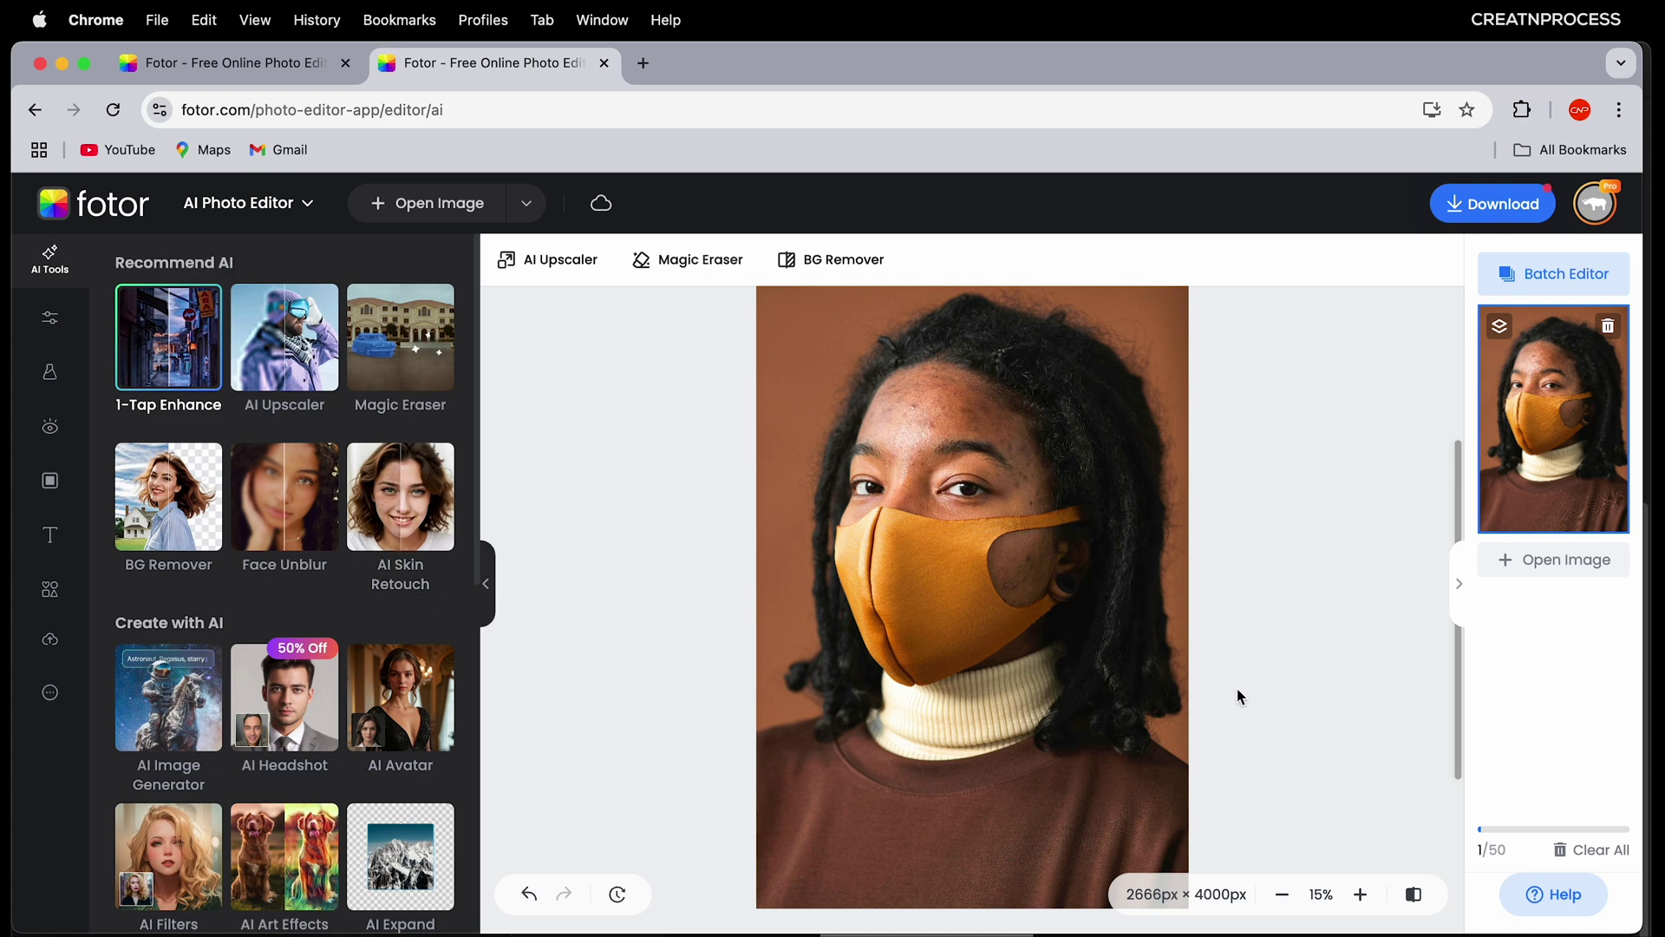
click(1411, 897)
Step: Apply AI Skin Retouch to the portrait, compare it with the original and check the facial skin close up
click(431, 542)
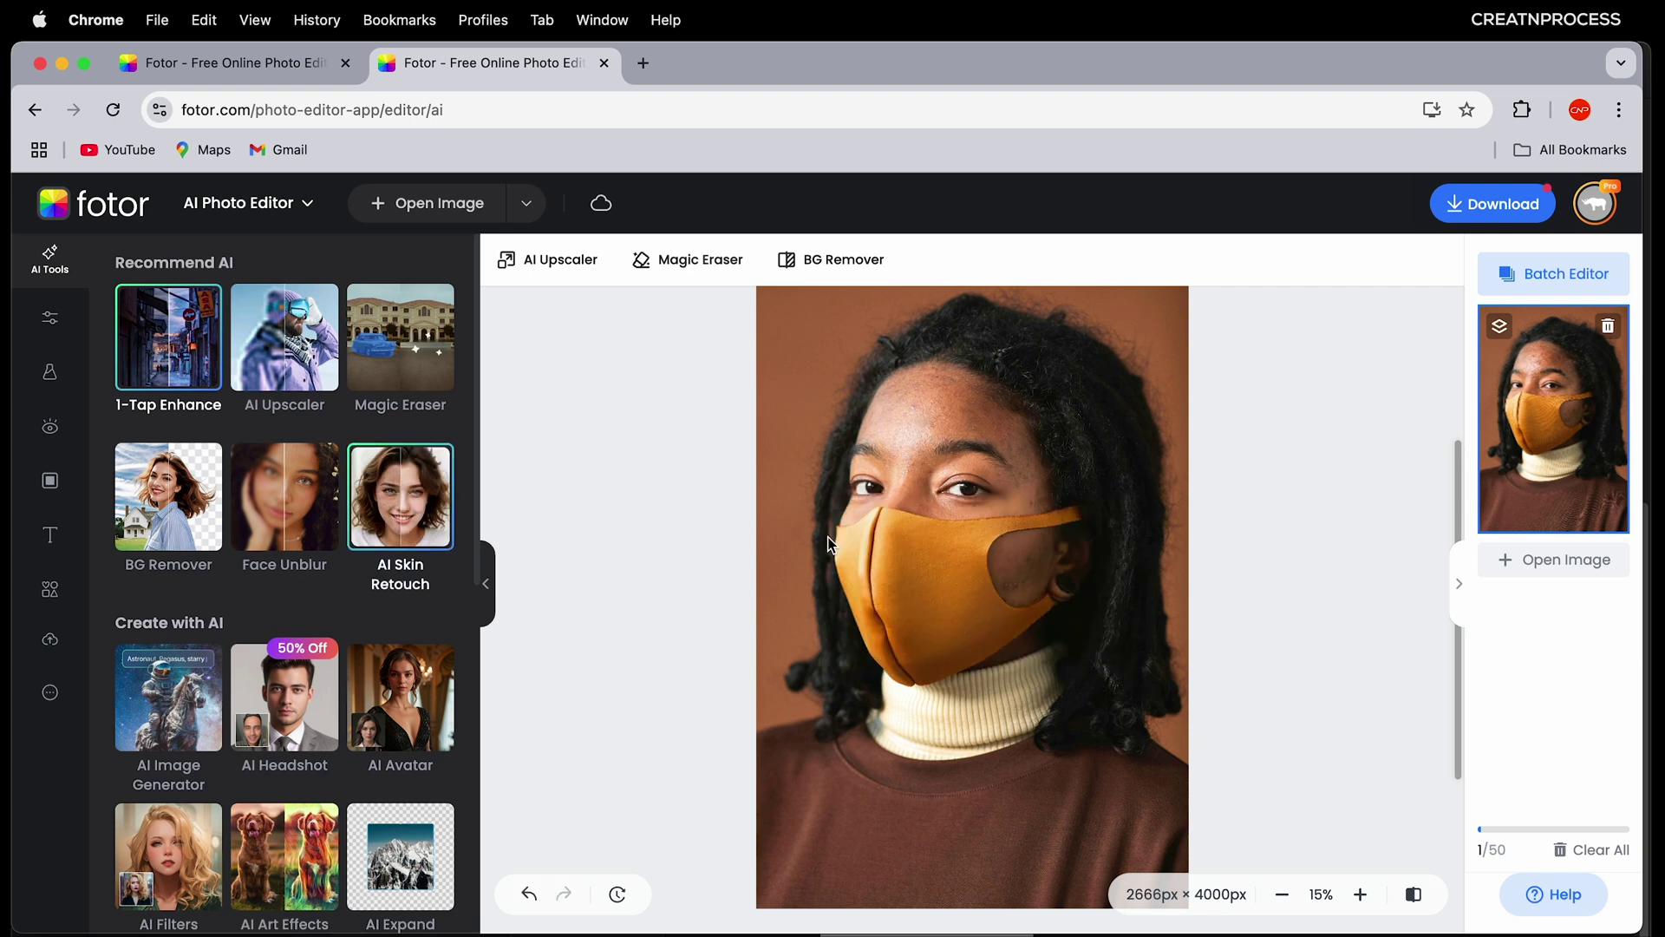
click(1416, 896)
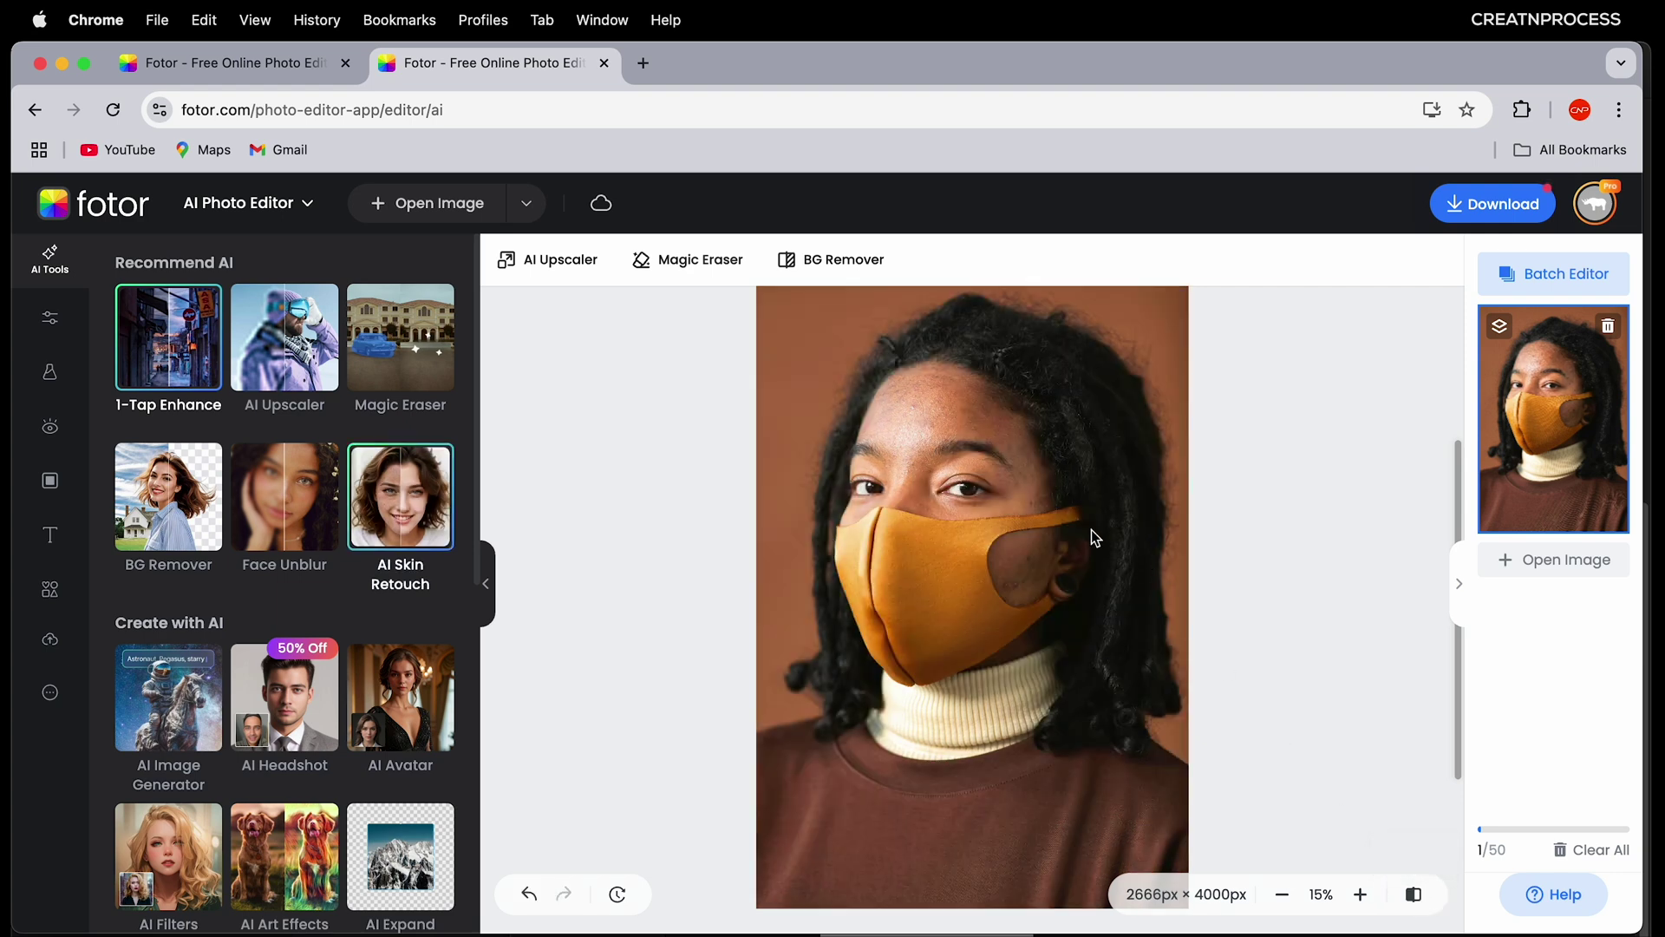
scroll(1027, 470, up, 3)
scroll(1032, 562, up, 10)
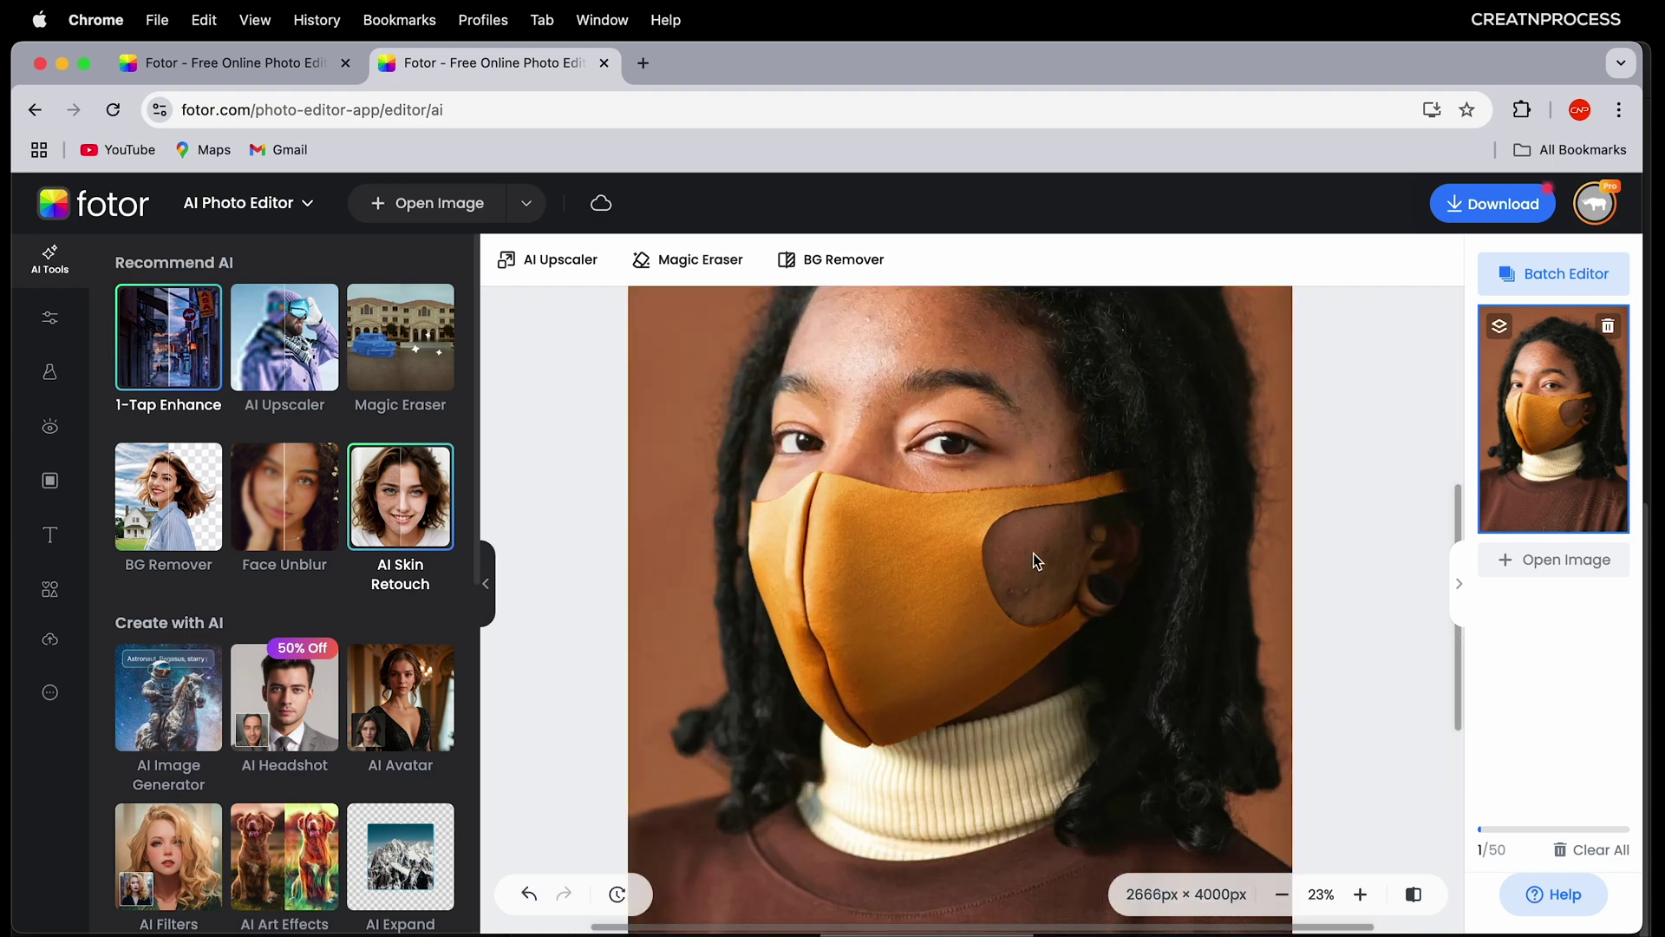
scroll(1032, 423, down, 5)
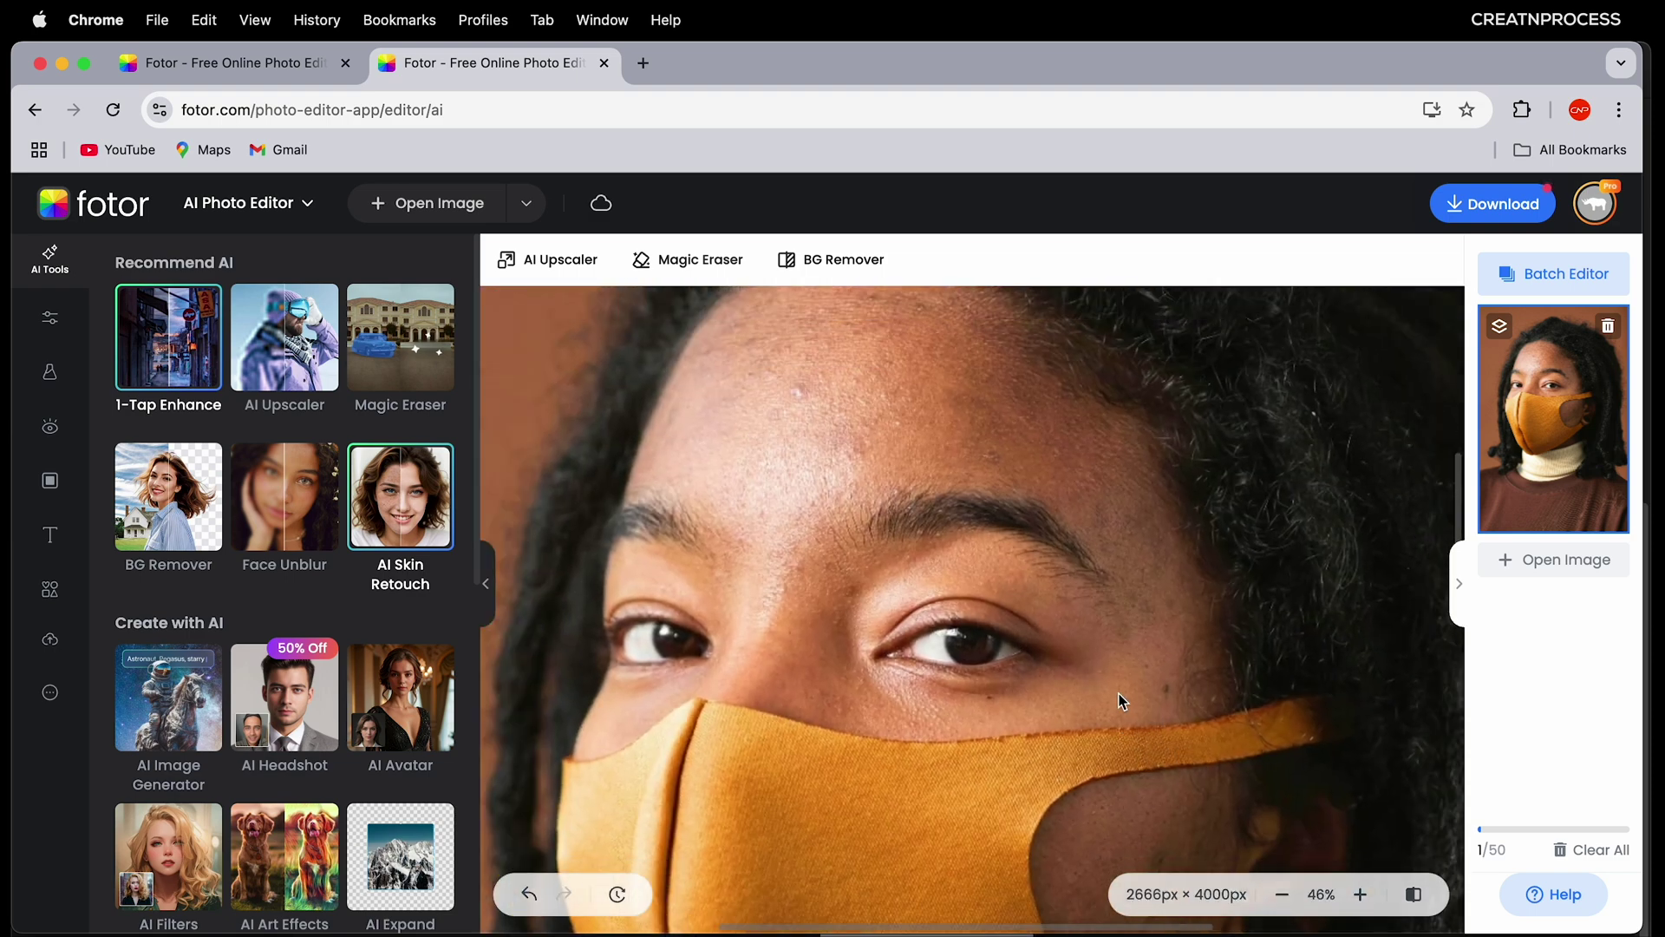
scroll(1052, 586, down, 5)
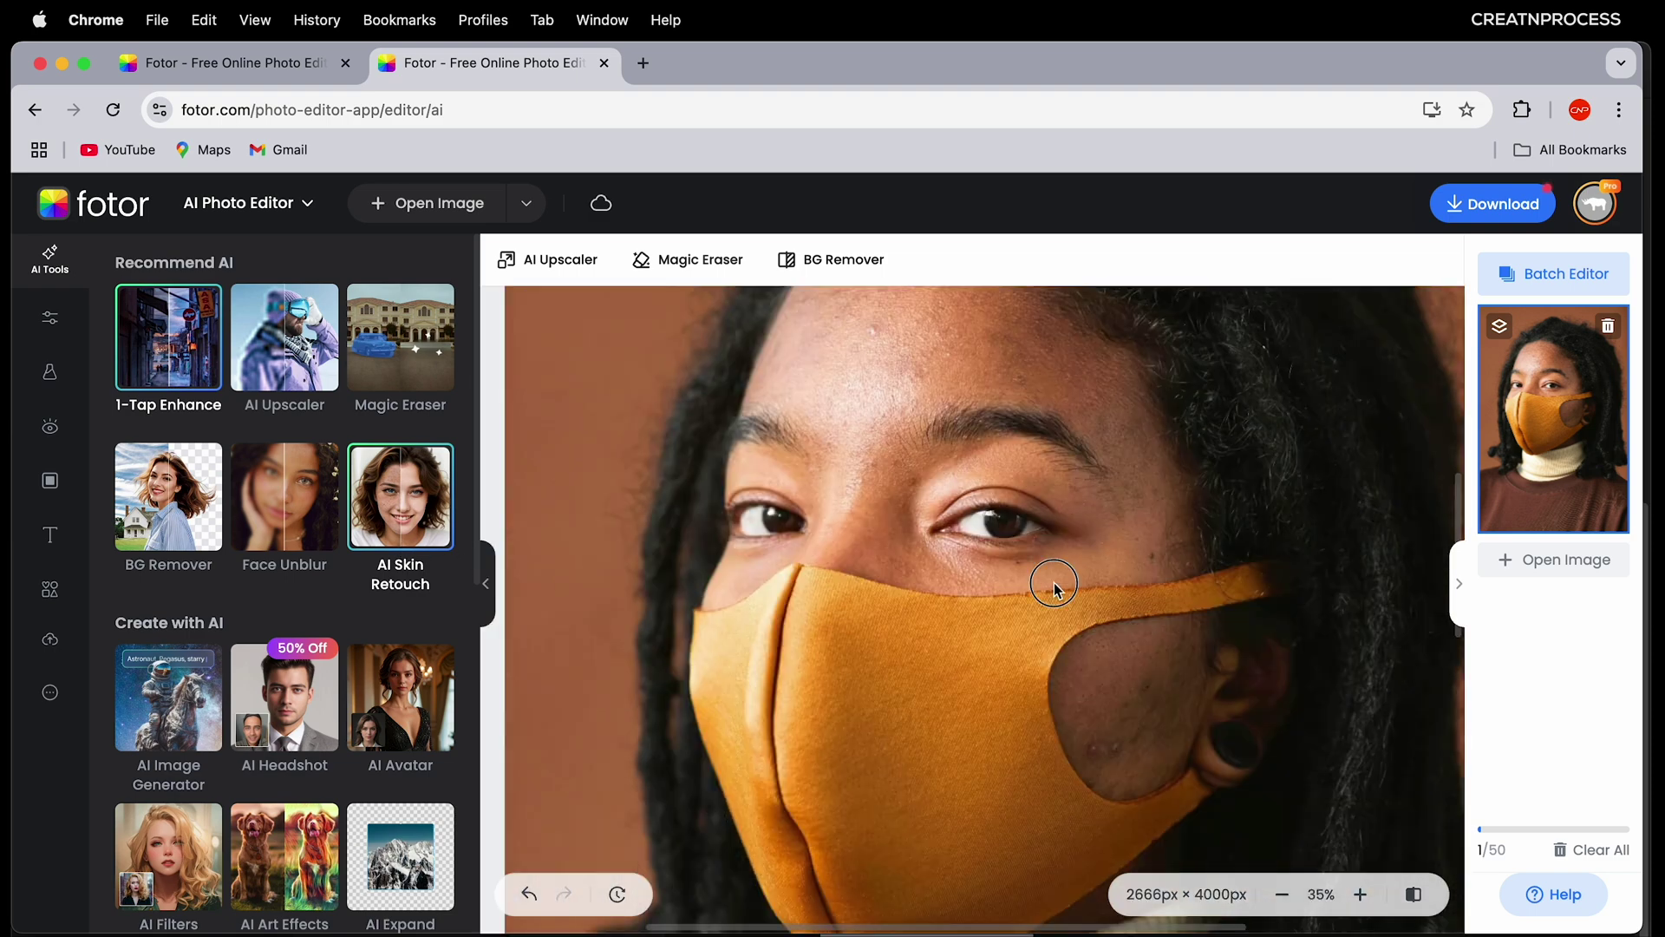
scroll(1119, 555, up, 5)
scroll(1084, 527, down, 1)
scroll(1071, 532, down, 3)
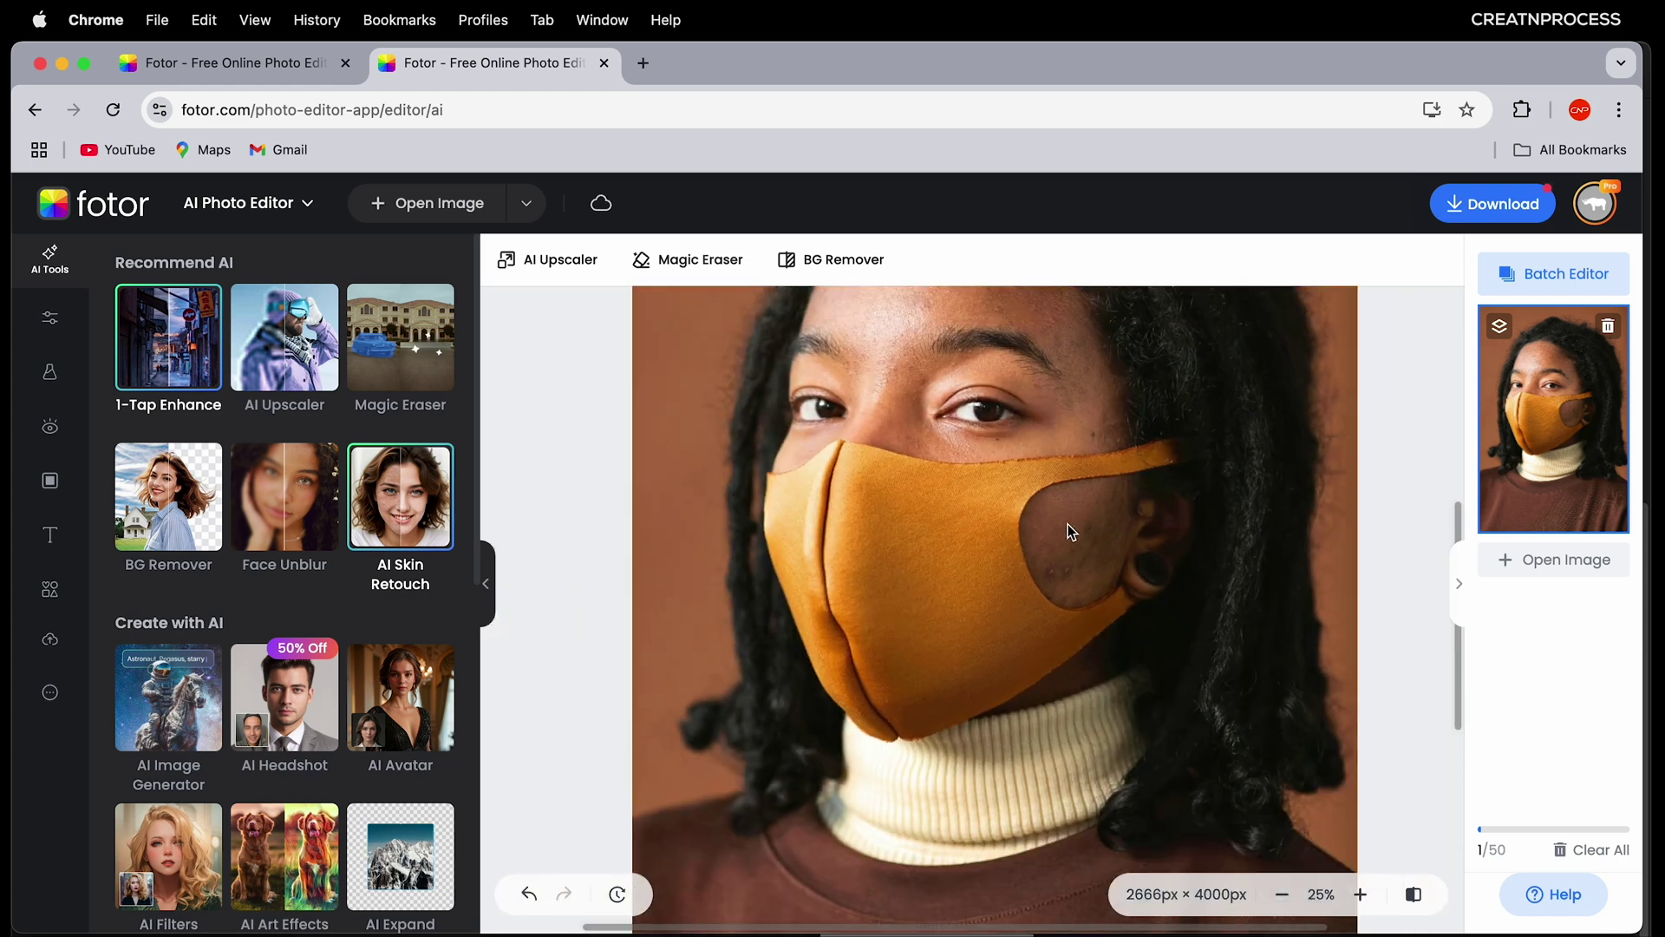
Step: Look through the available Adjust tools and the Beauty retouching tools for the portrait
click(52, 314)
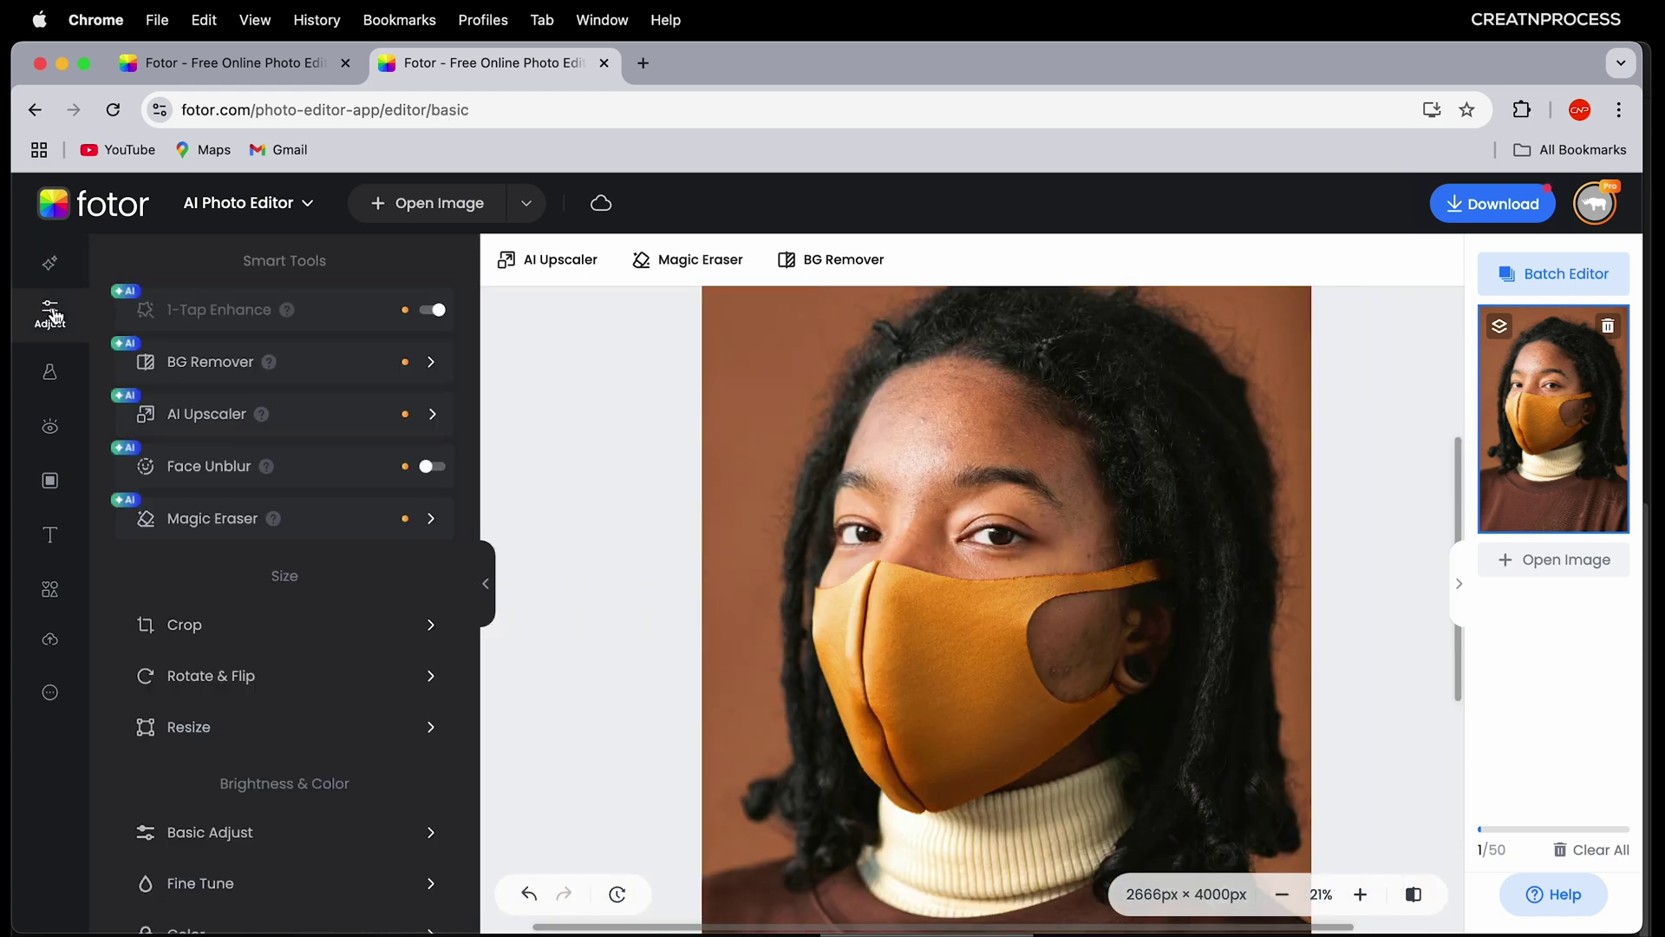
scroll(315, 632, down, 8)
scroll(193, 387, up, 4)
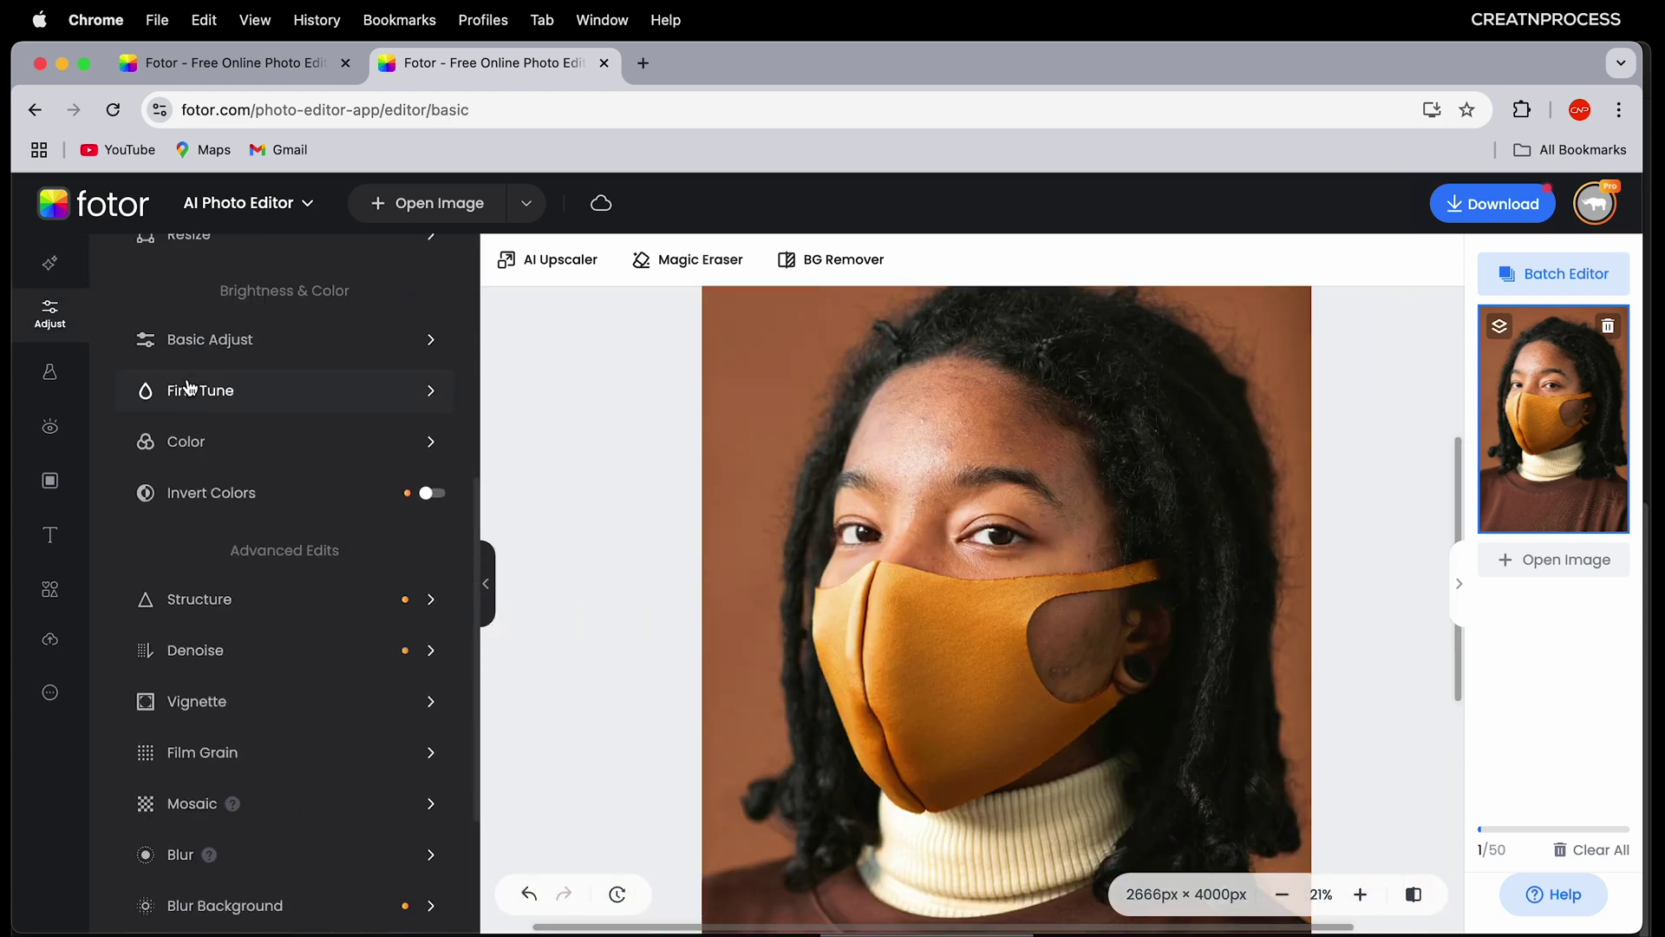
scroll(266, 290, up, 1)
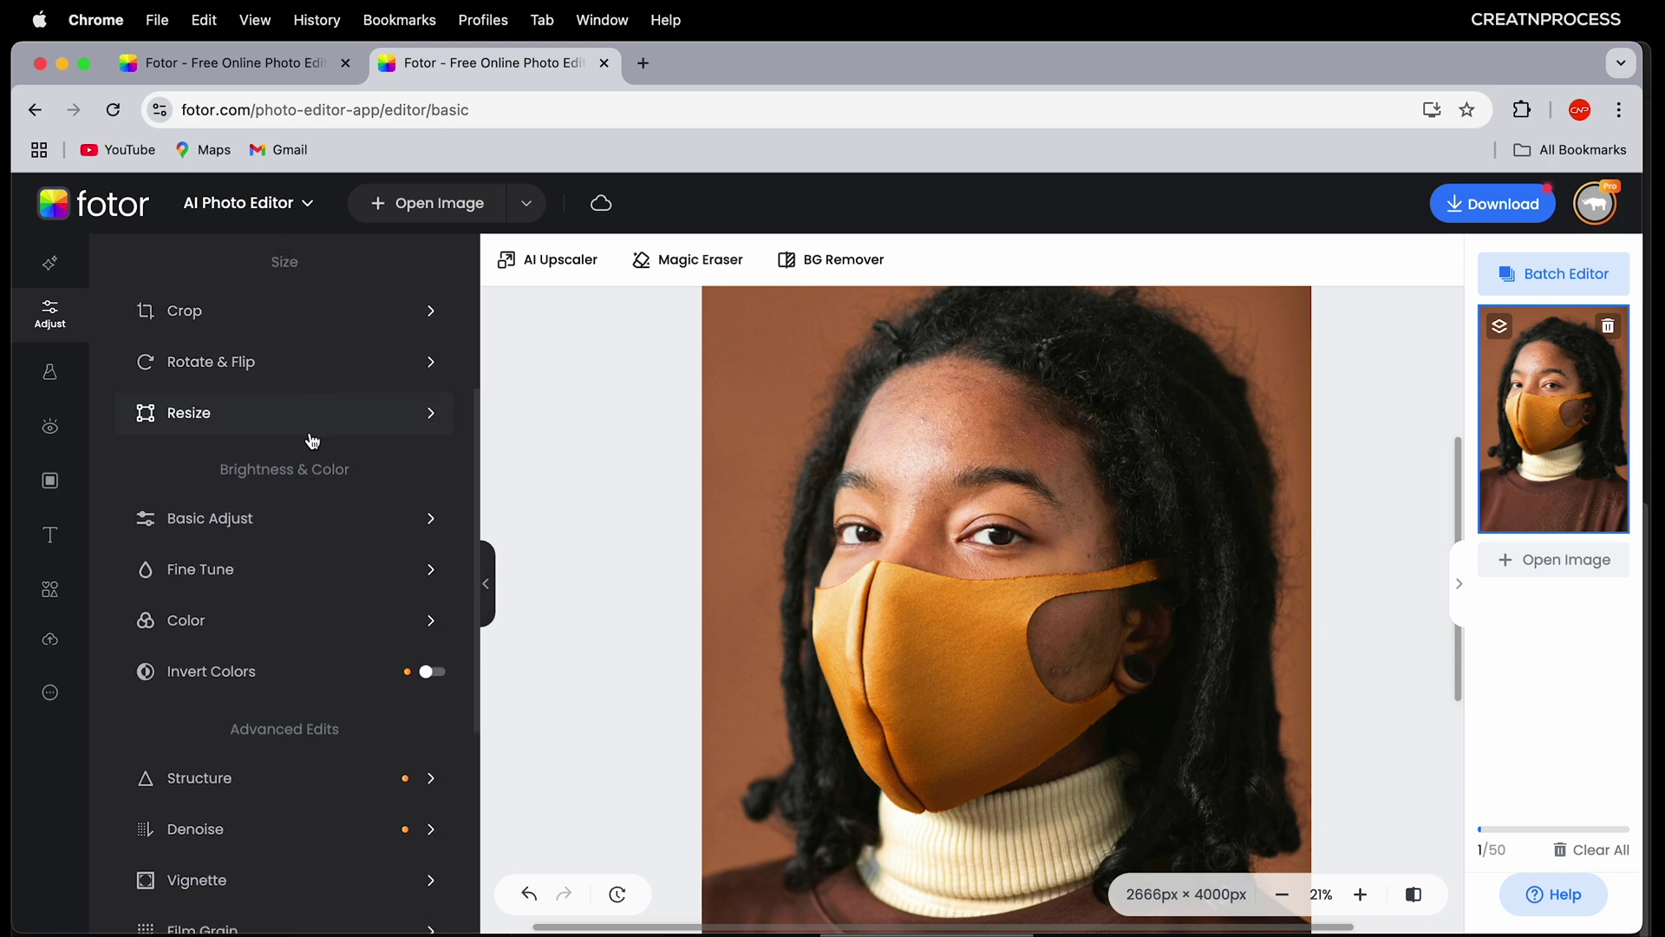
click(56, 440)
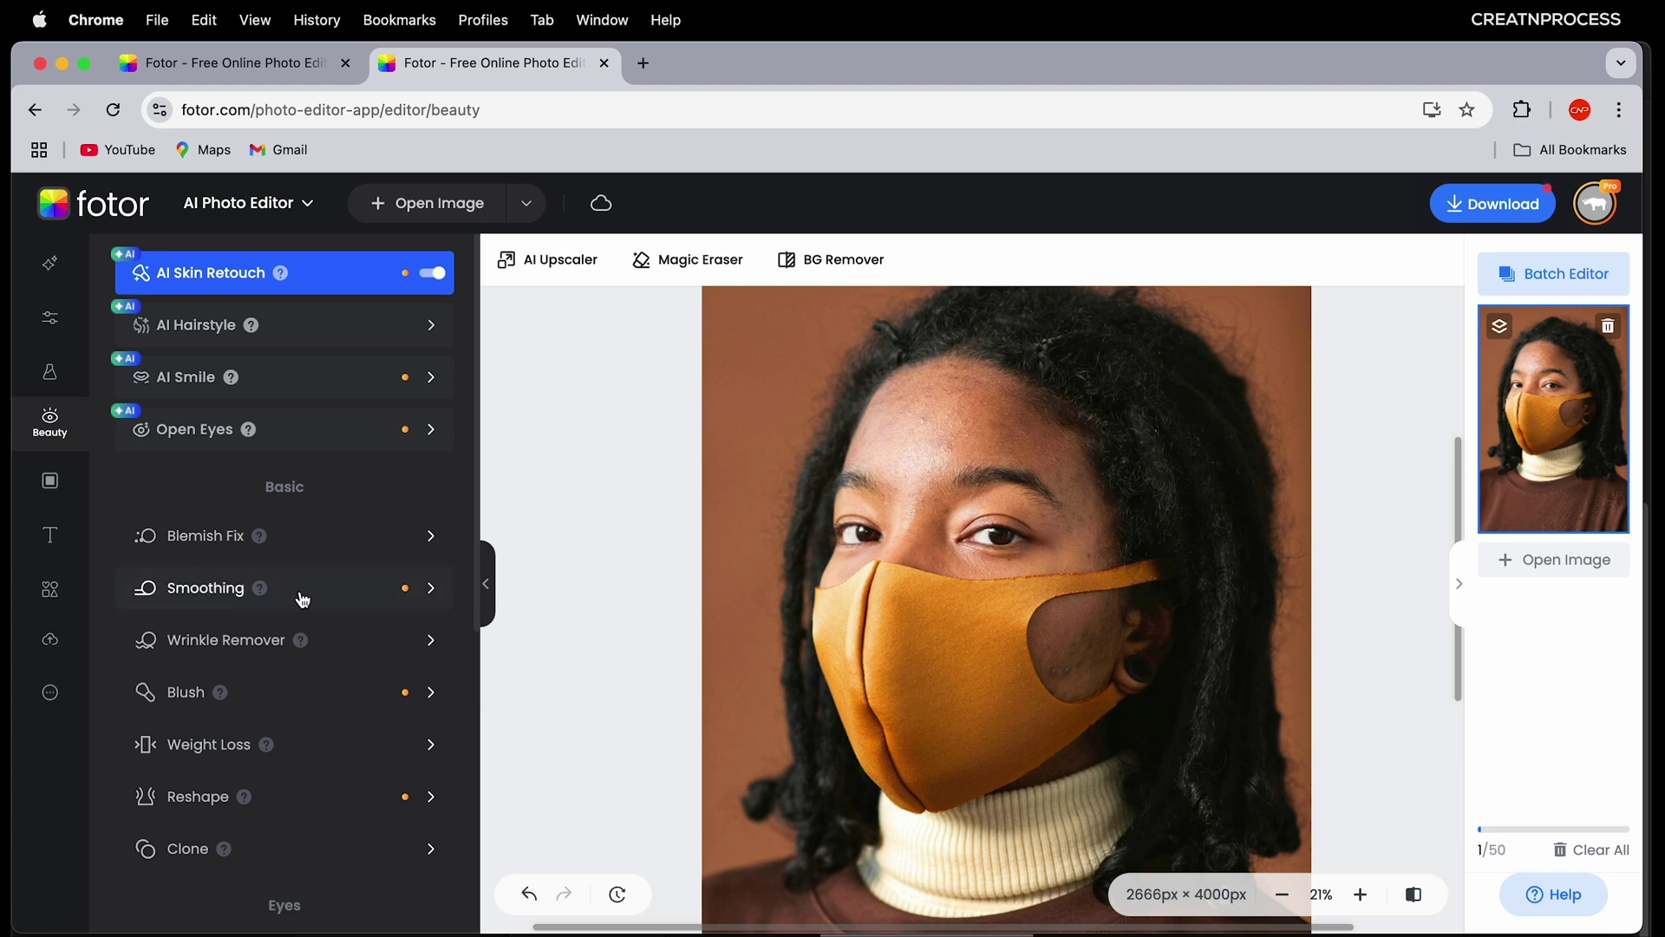
scroll(302, 600, down, 5)
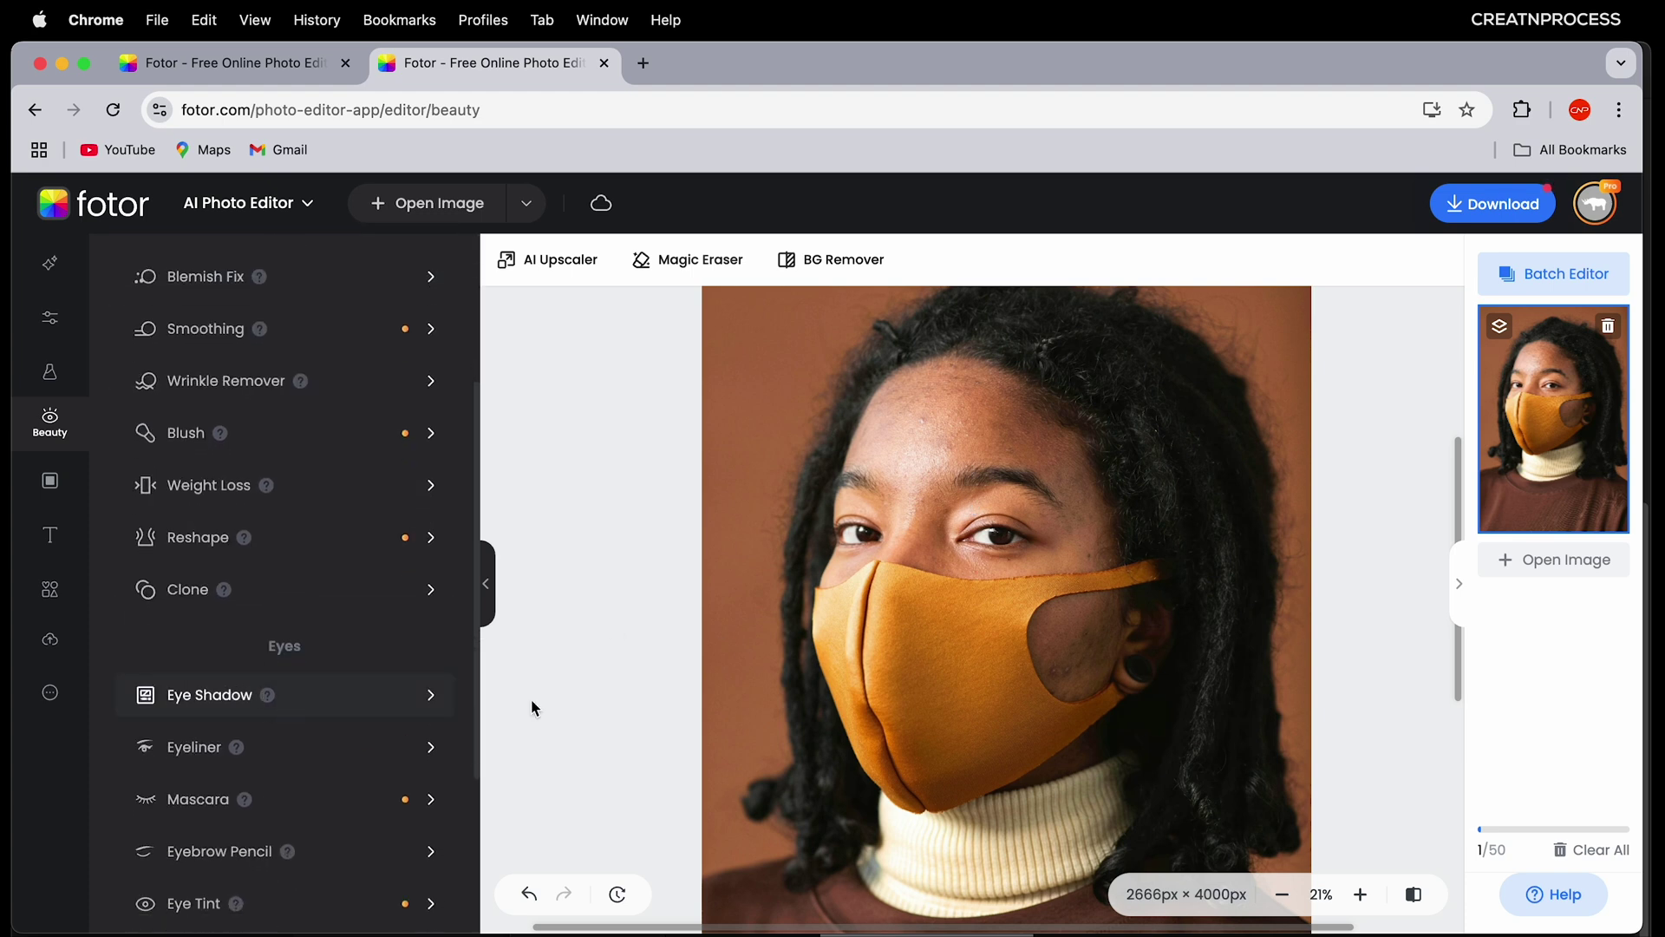
scroll(268, 534, up, 5)
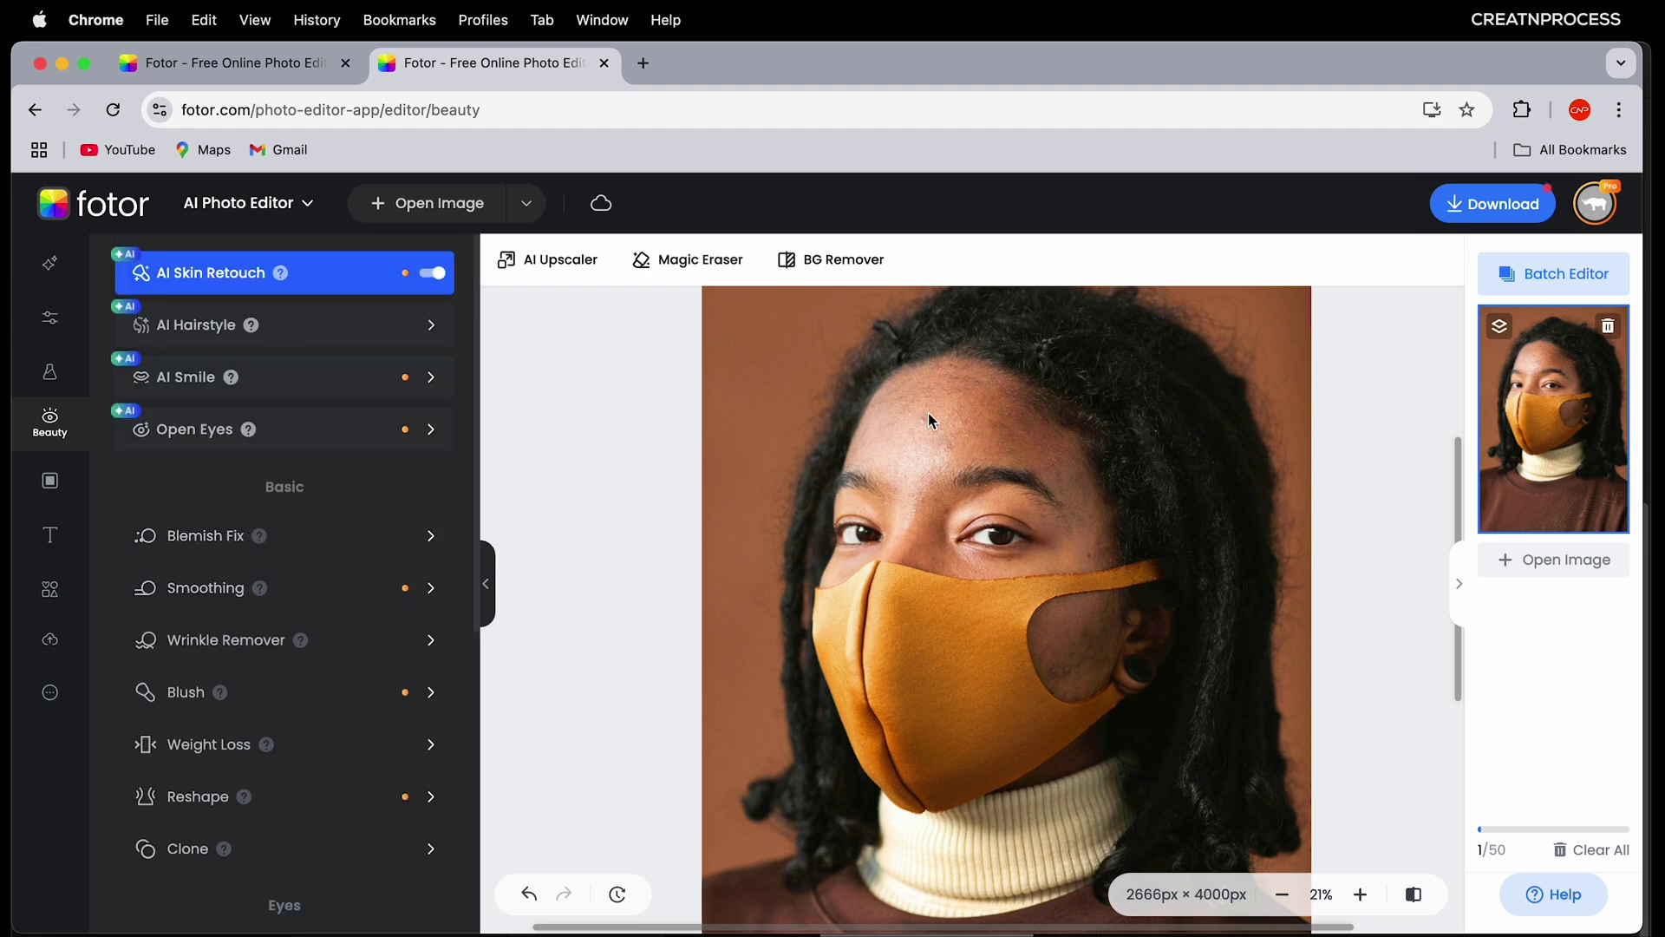
Step: Retouch the skin spots on the portrait's forehead using Blemish Fix with the size set to 73
scroll(1112, 514, up, 2)
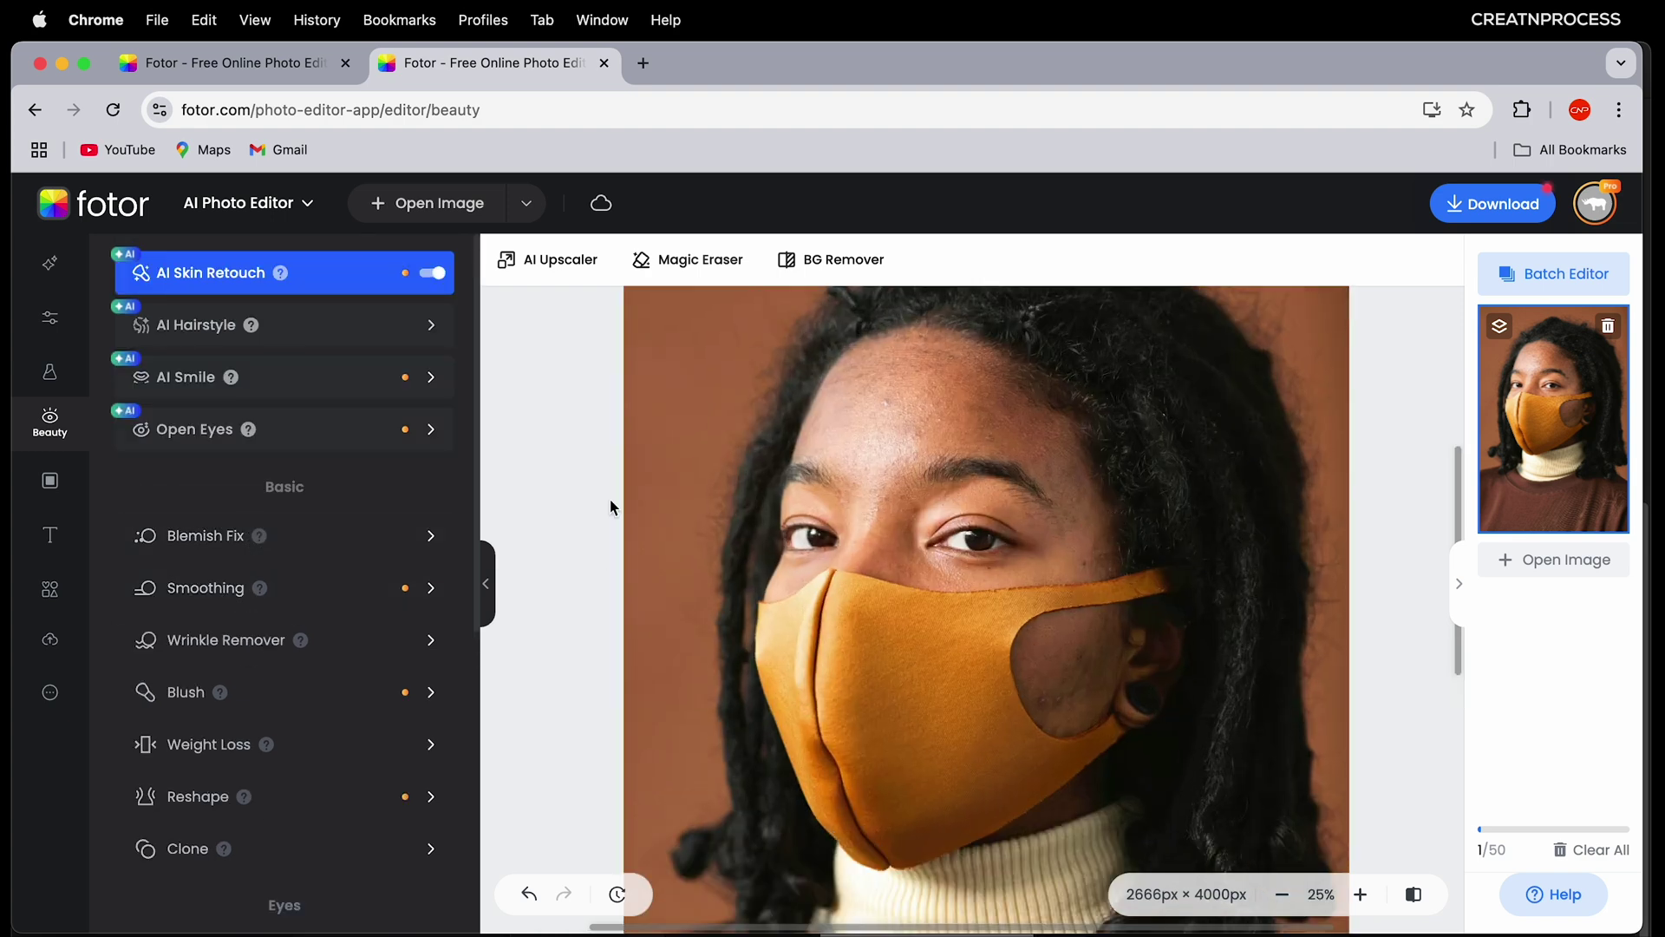
click(314, 549)
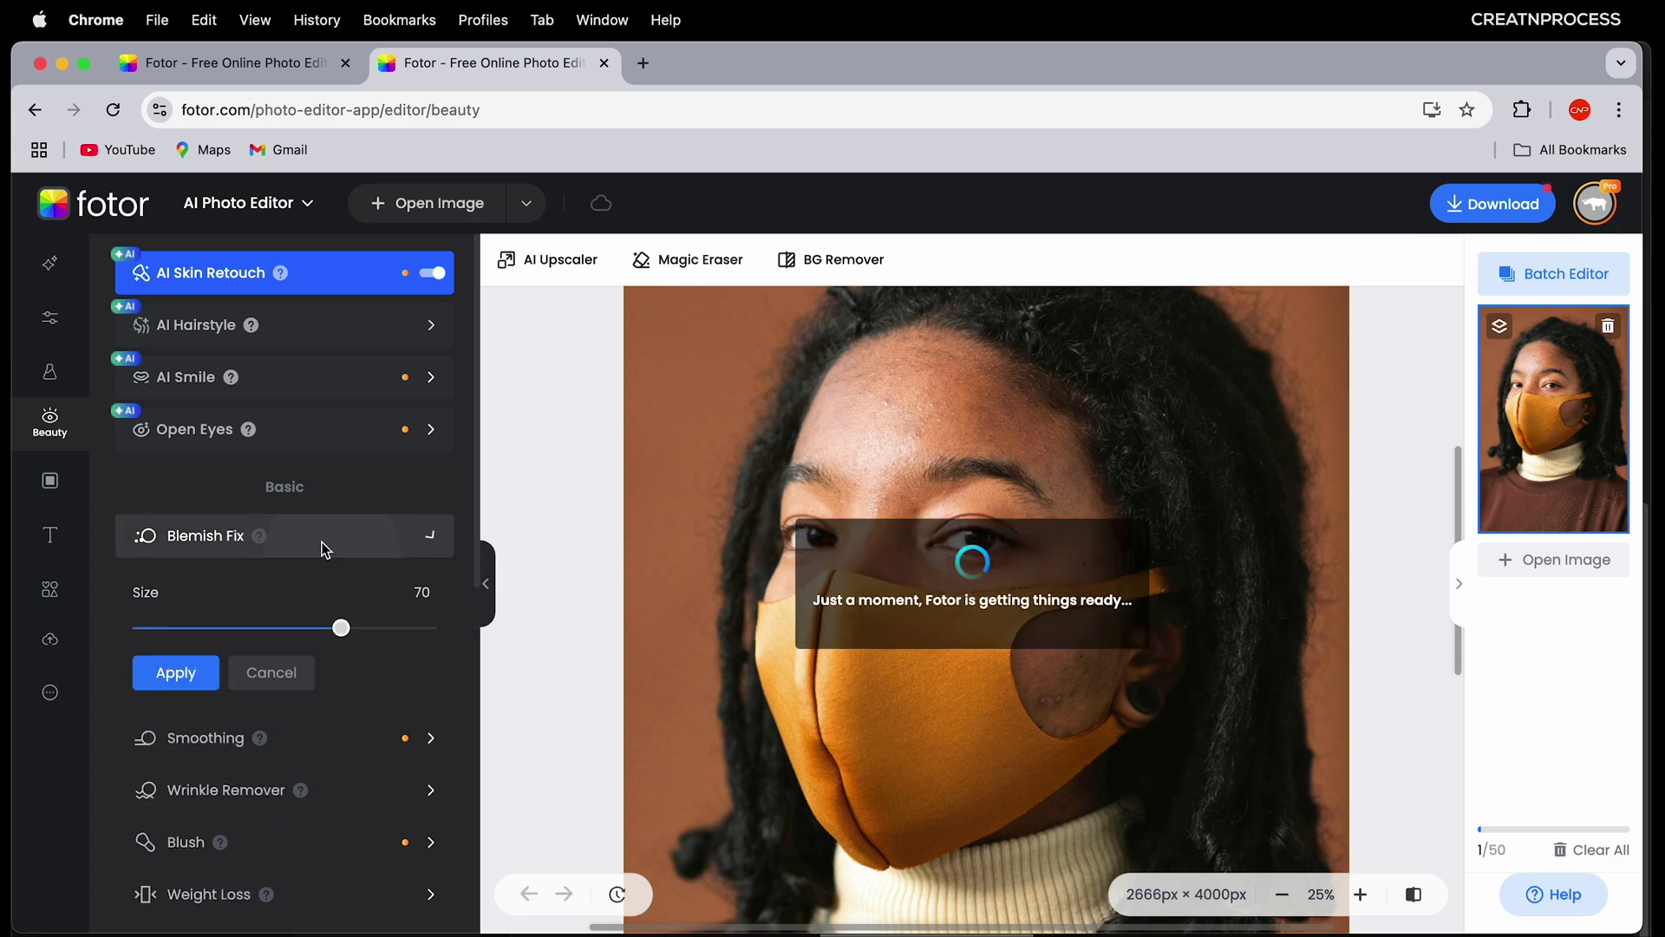
drag(341, 627, 237, 626)
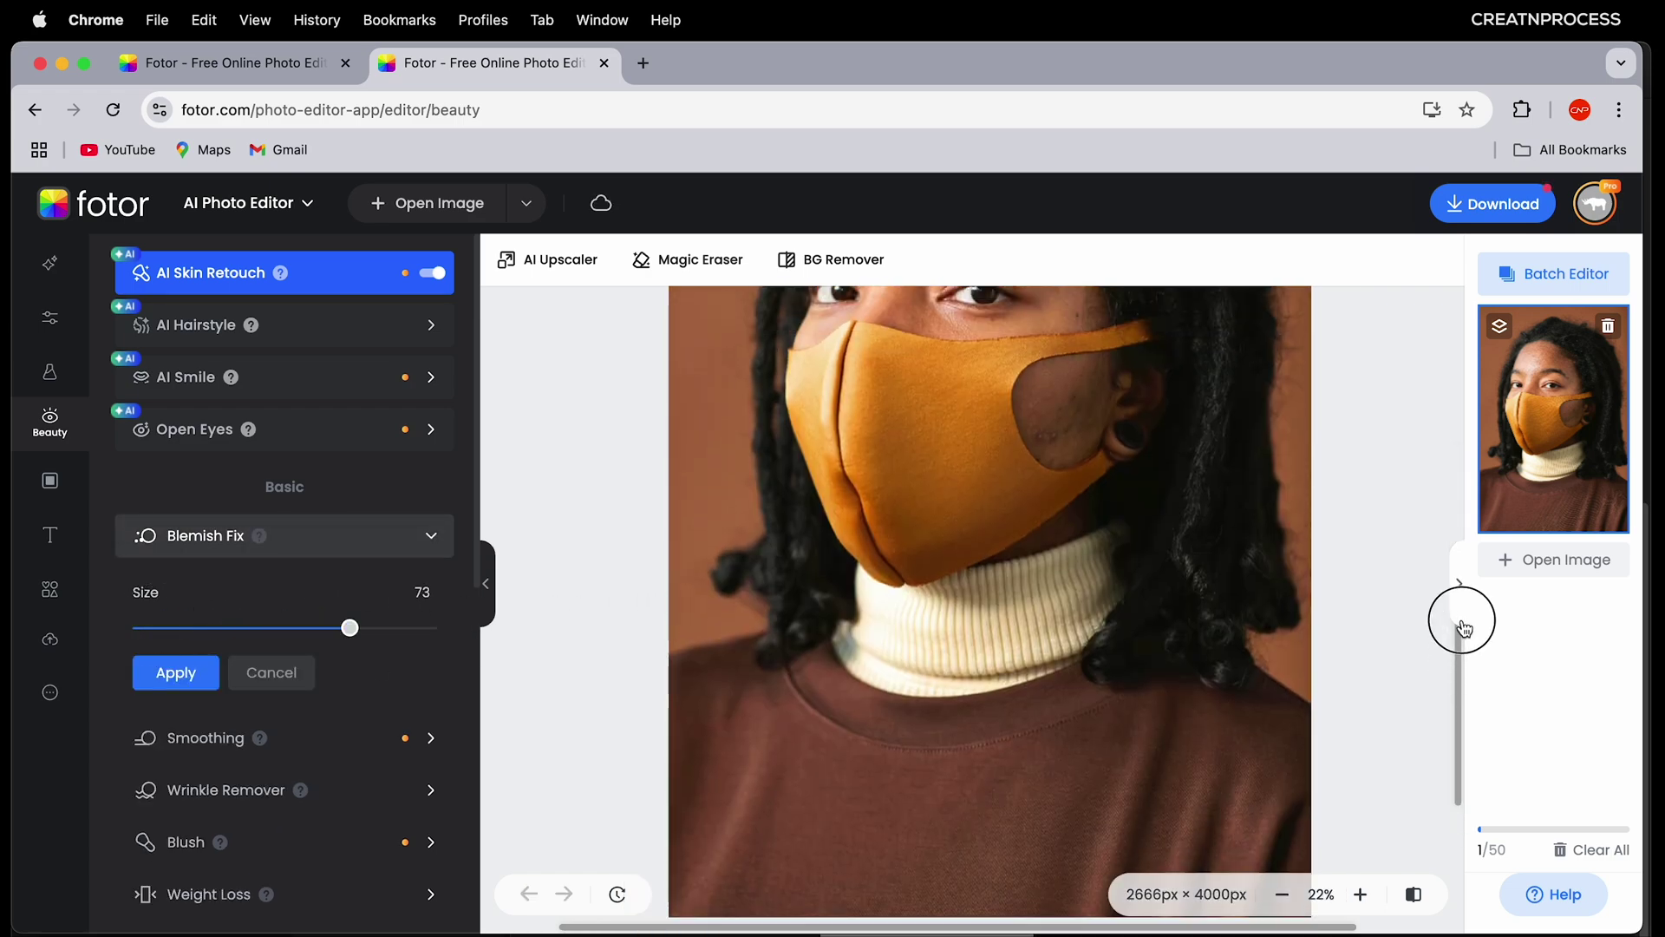
scroll(863, 476, up, 5)
scroll(879, 454, up, 5)
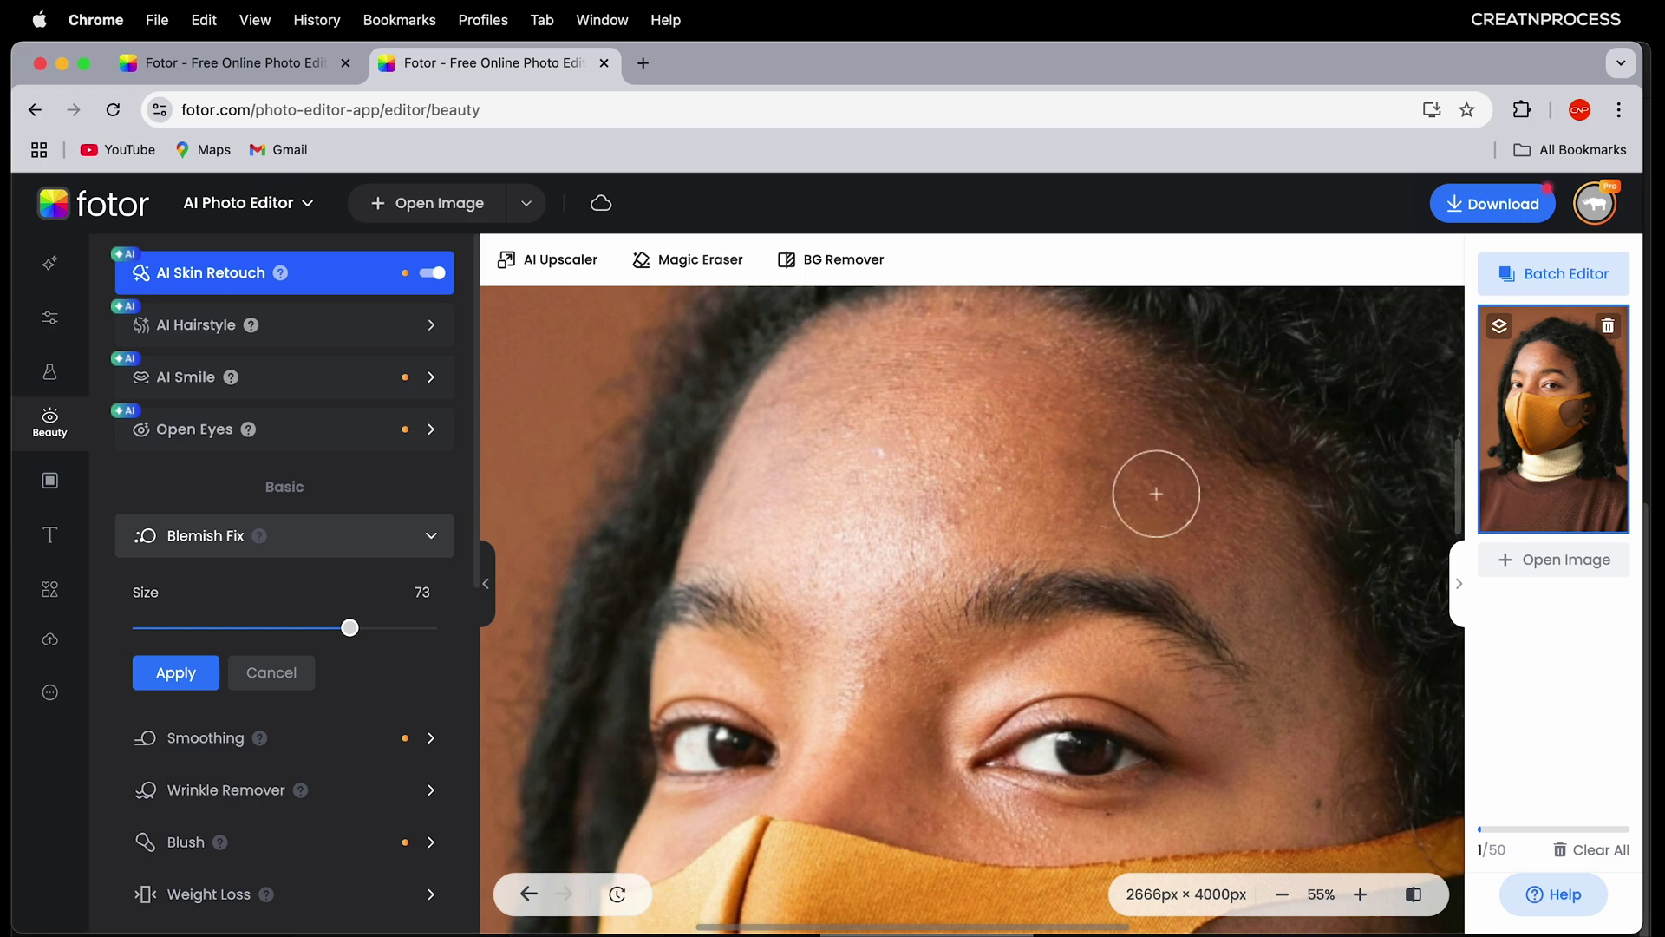
scroll(1052, 458, down, 5)
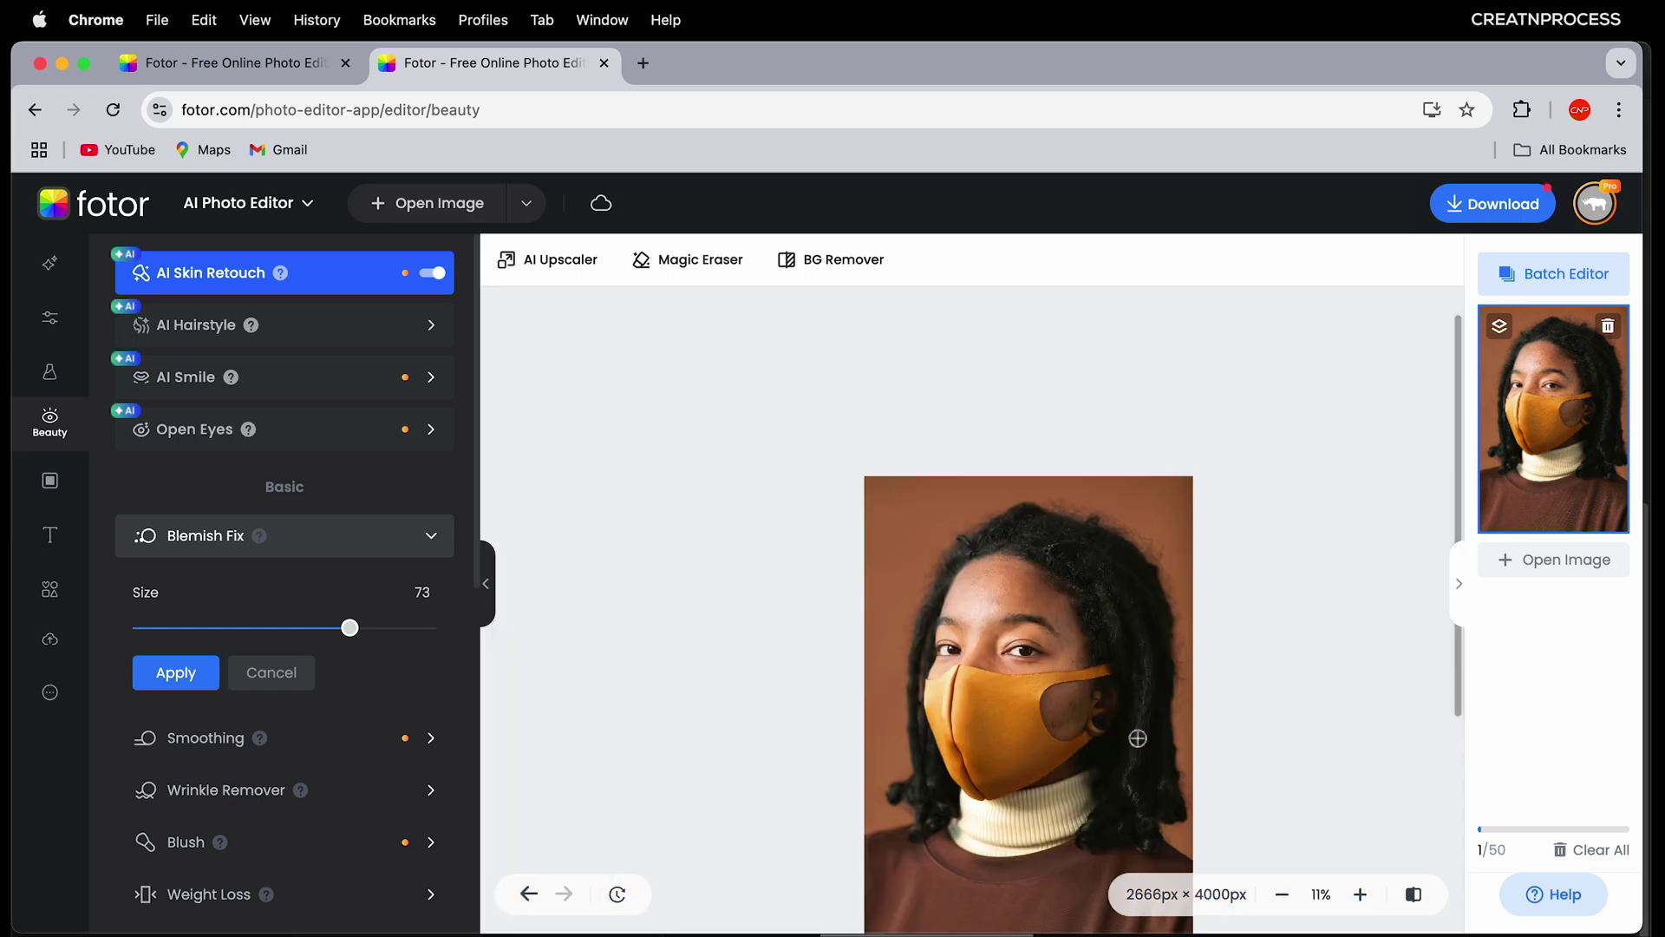
Step: Fix further blemishes on the exposed cheek, forehead and skin around the brows using Blemish Fix sizes 75 and 64
scroll(916, 472, up, 4)
scroll(1047, 605, up, 3)
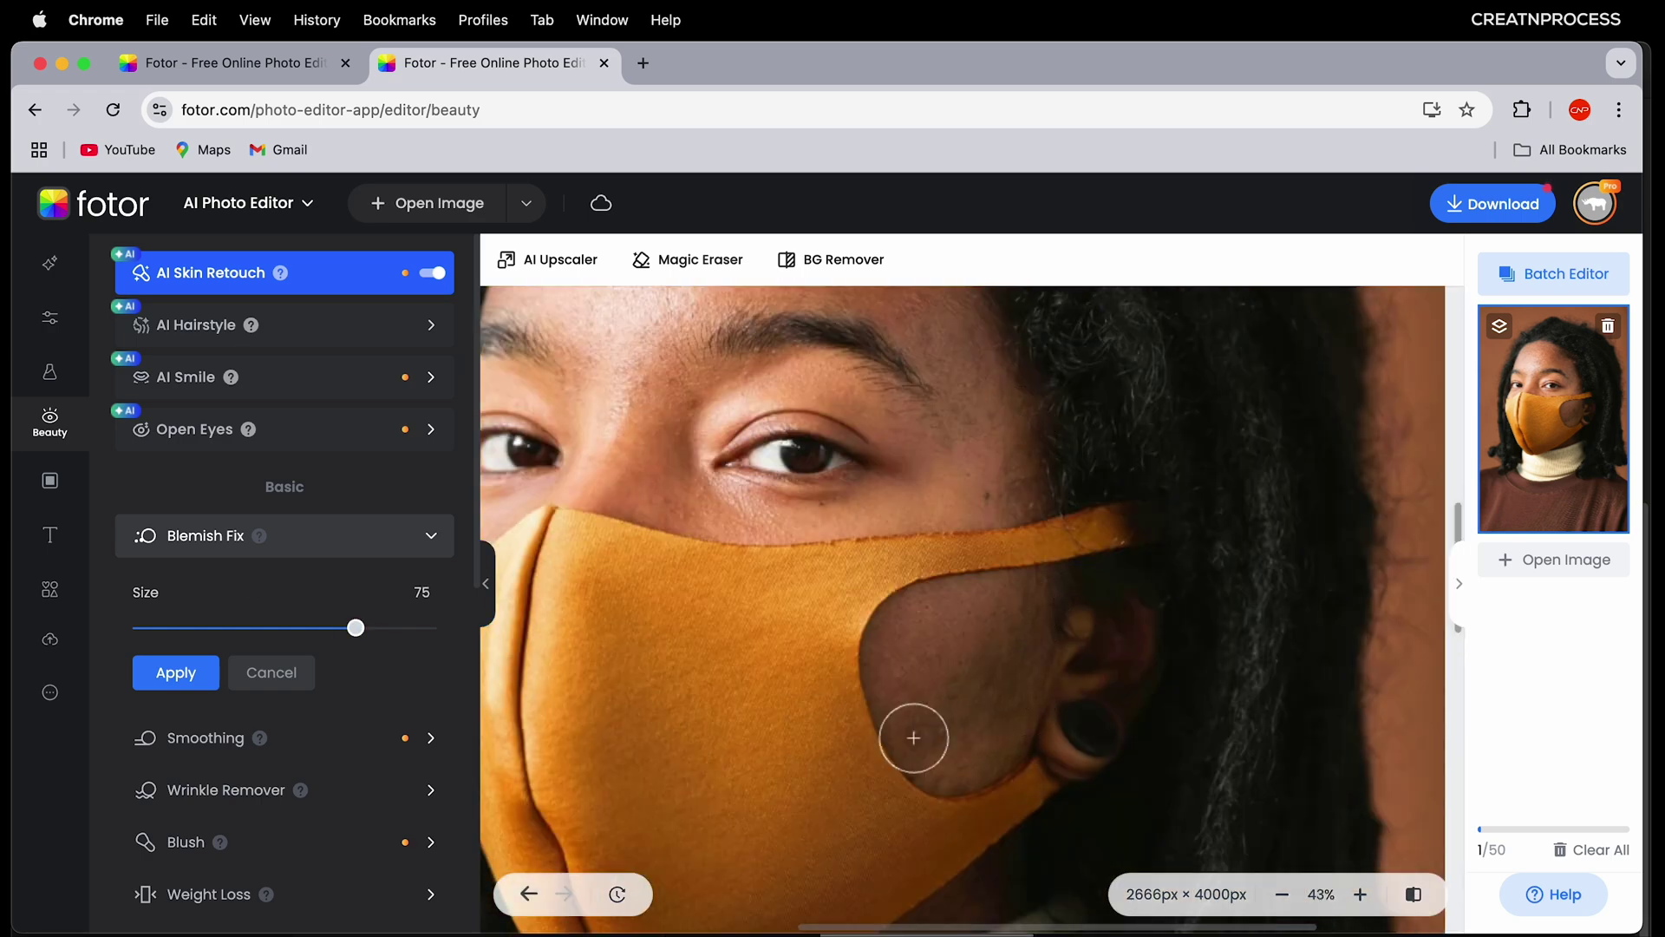
scroll(989, 670, up, 5)
scroll(855, 699, down, 4)
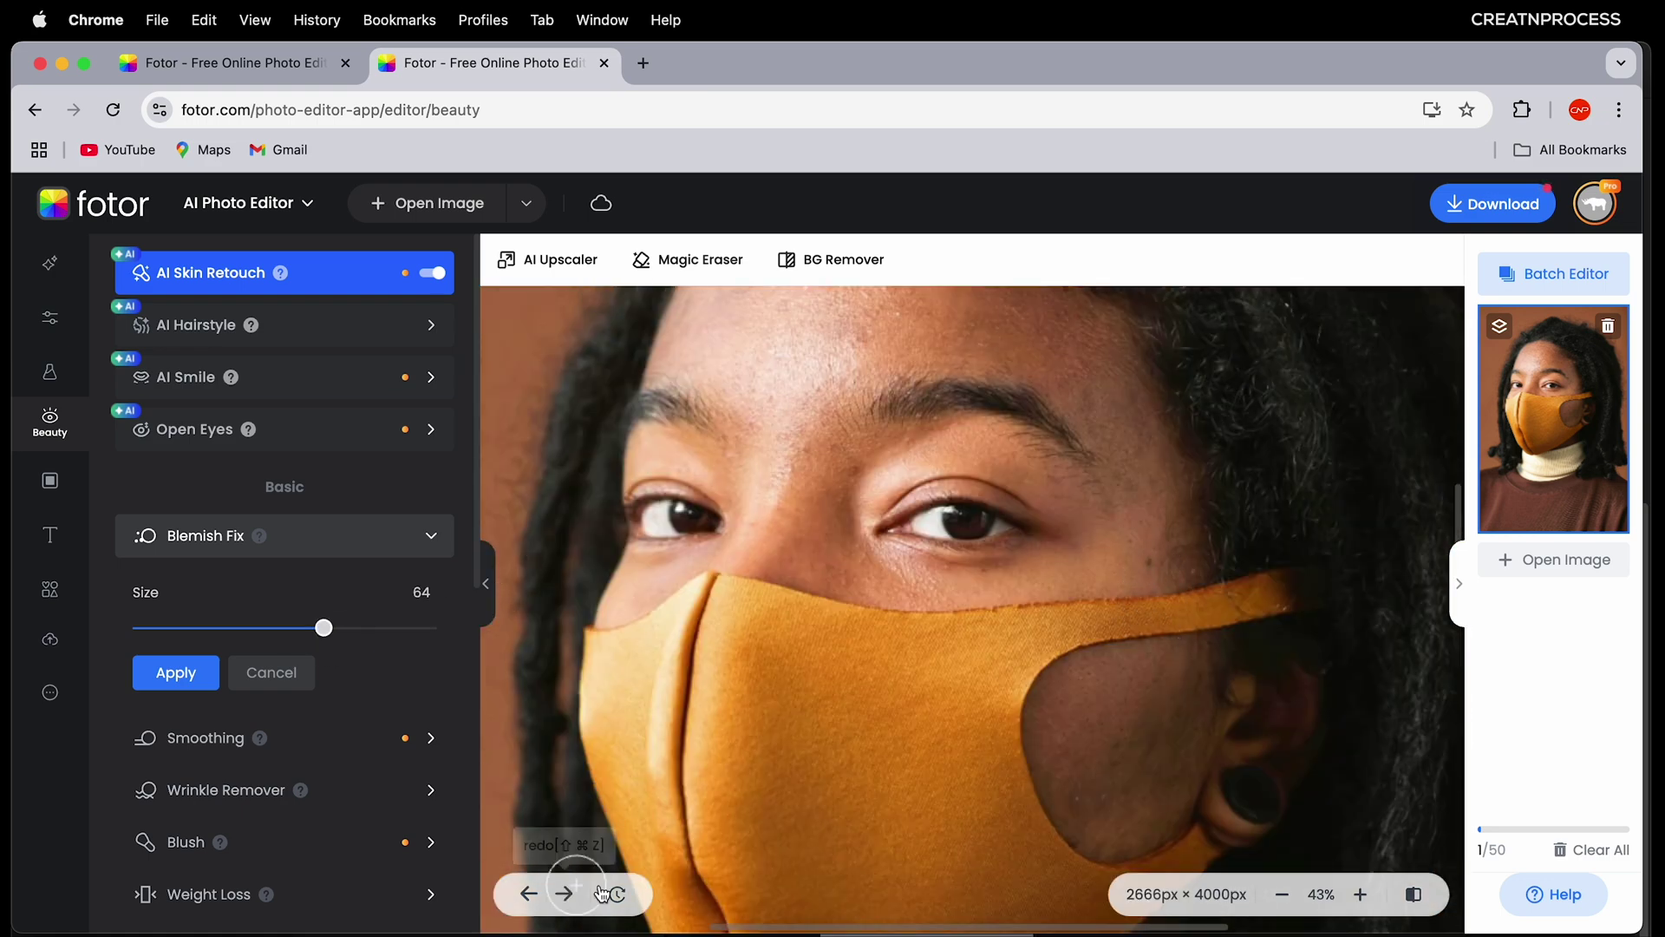
scroll(1134, 572, up, 5)
scroll(1104, 487, up, 5)
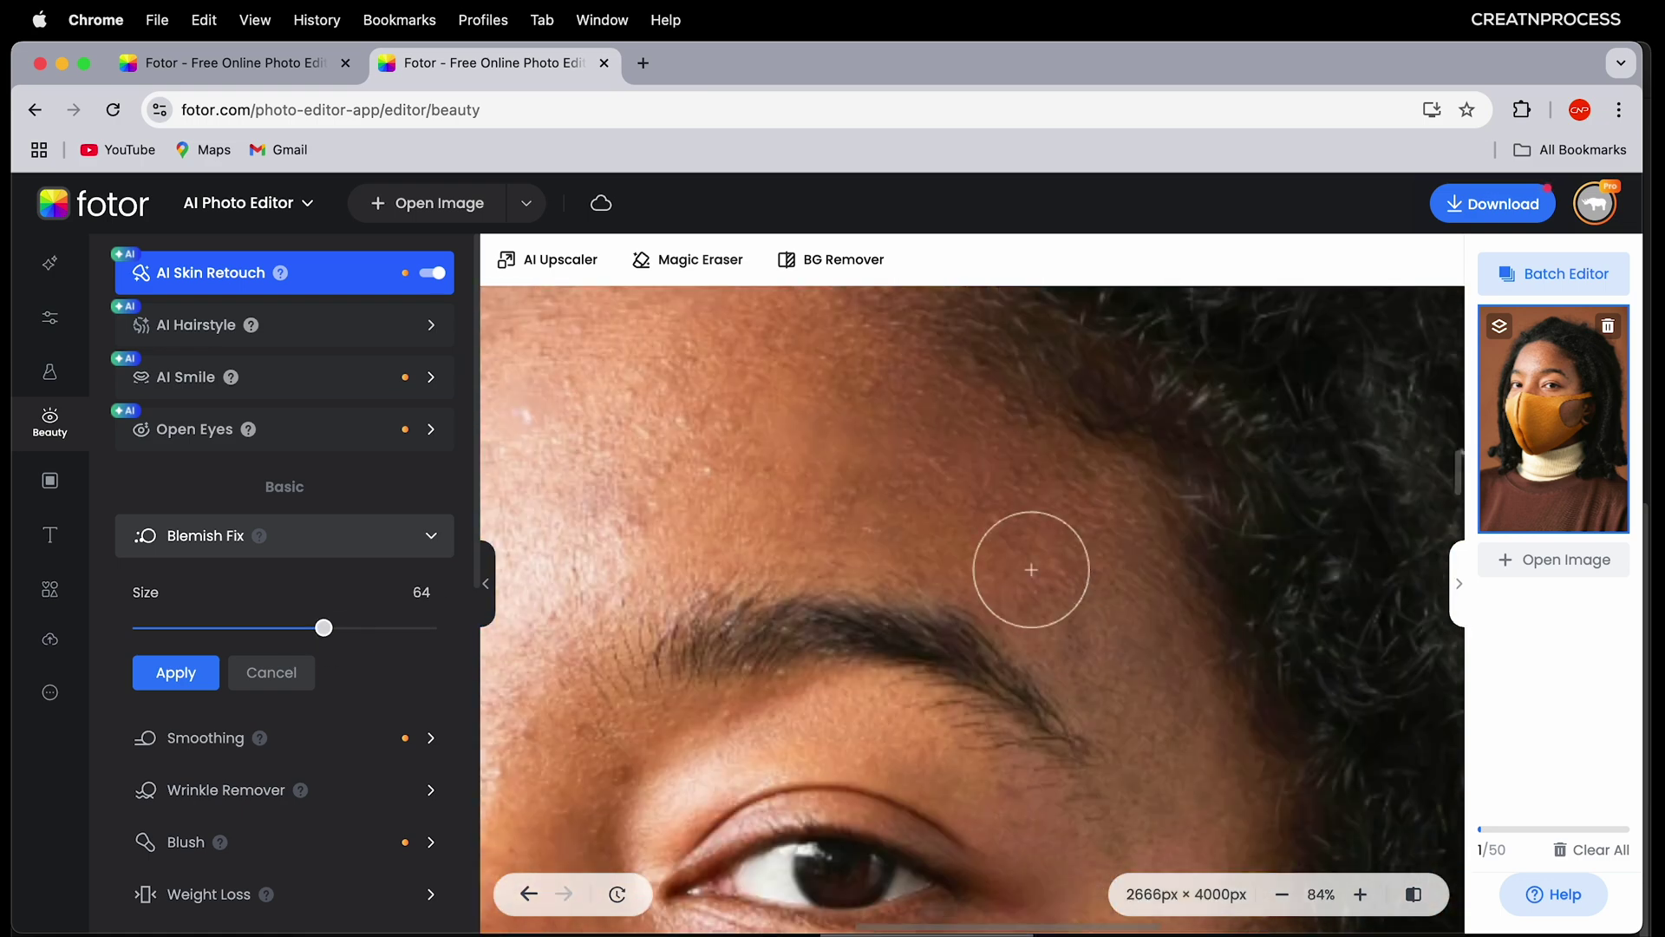
scroll(1210, 538, up, 2)
scroll(1075, 494, down, 6)
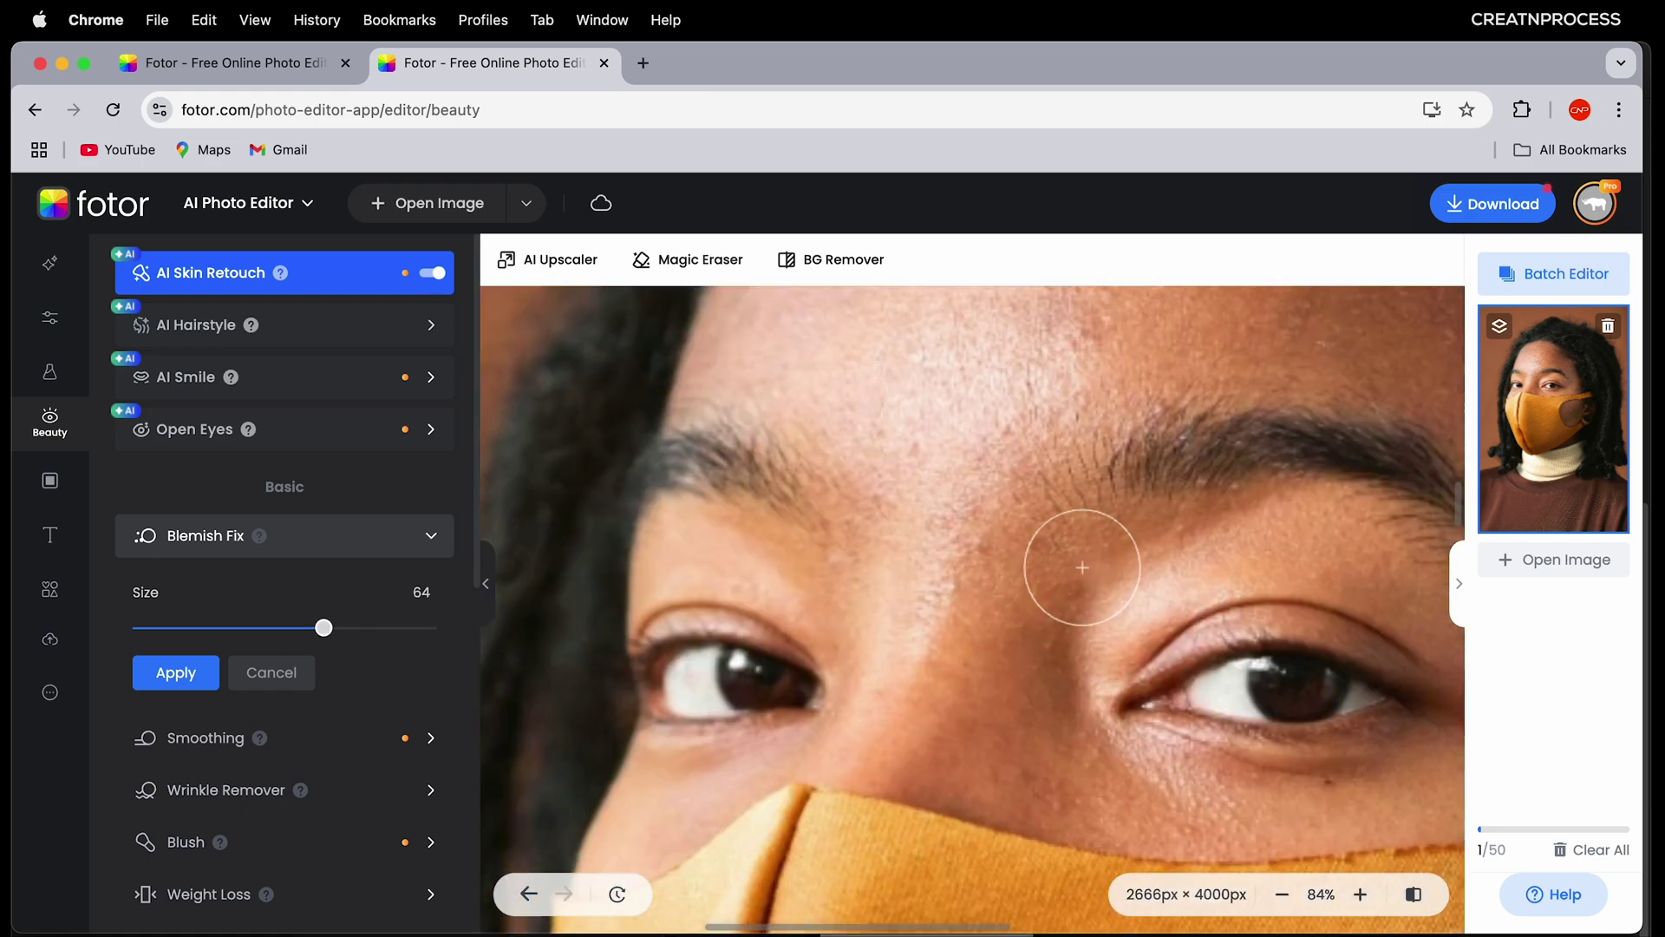
Step: Retouch the cheek skin inside the mask opening with Blemish Fix at size 55 and apply the blemish corrections
scroll(989, 581, down, 4)
scroll(1006, 659, down, 3)
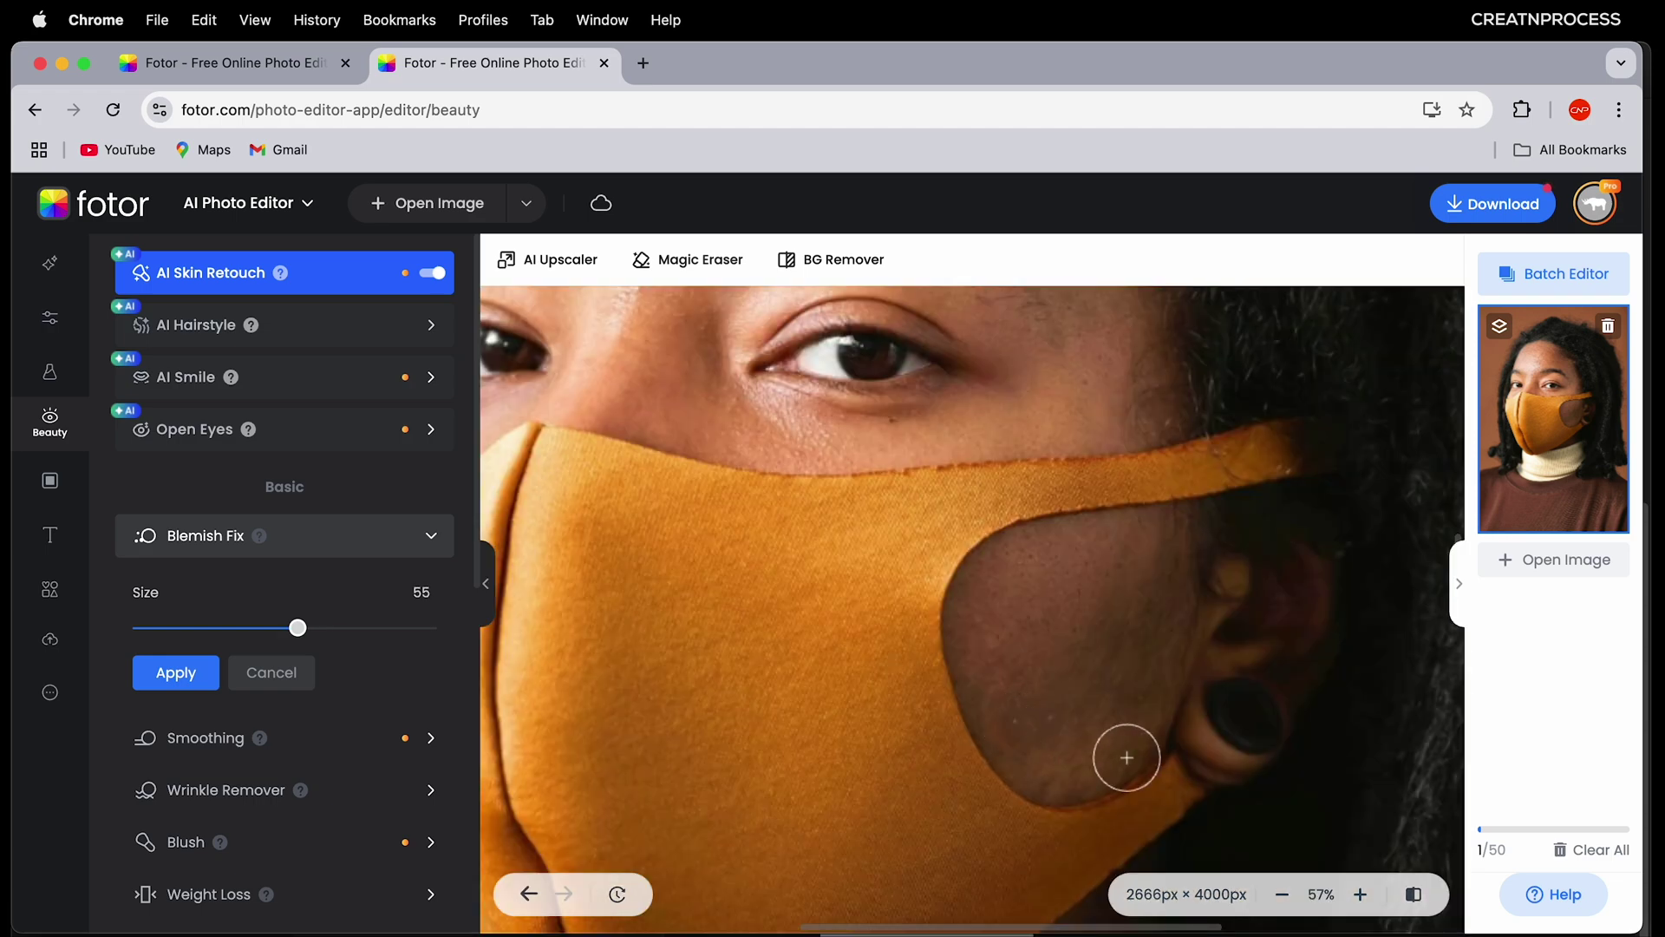
scroll(1091, 549, up, 8)
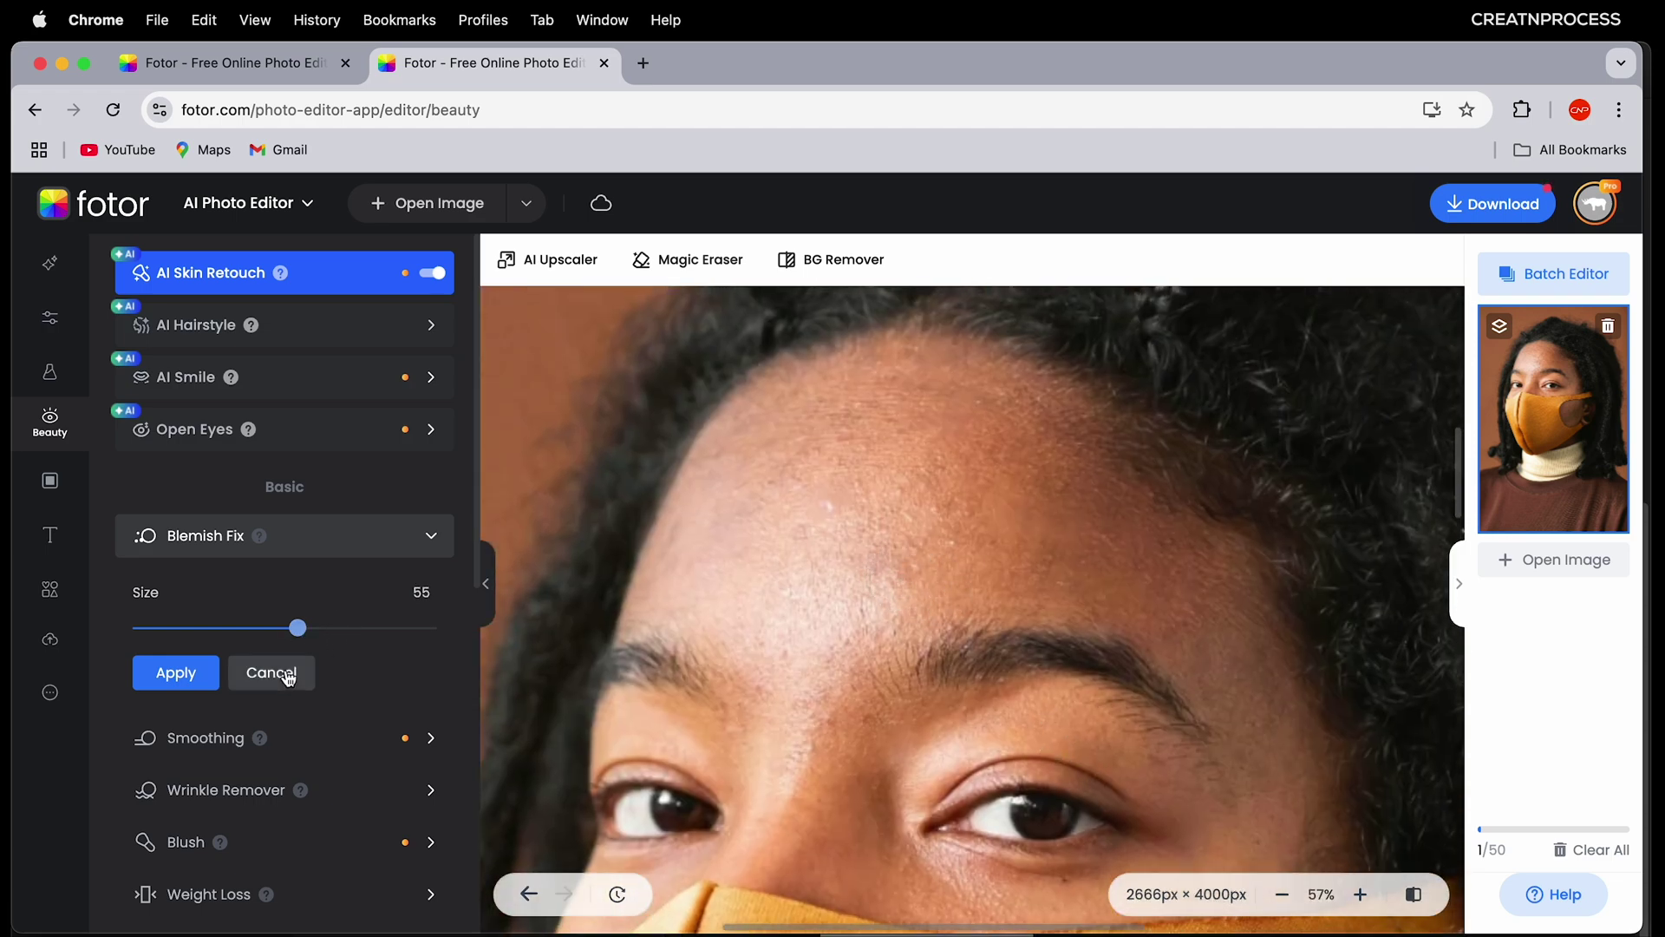
click(205, 683)
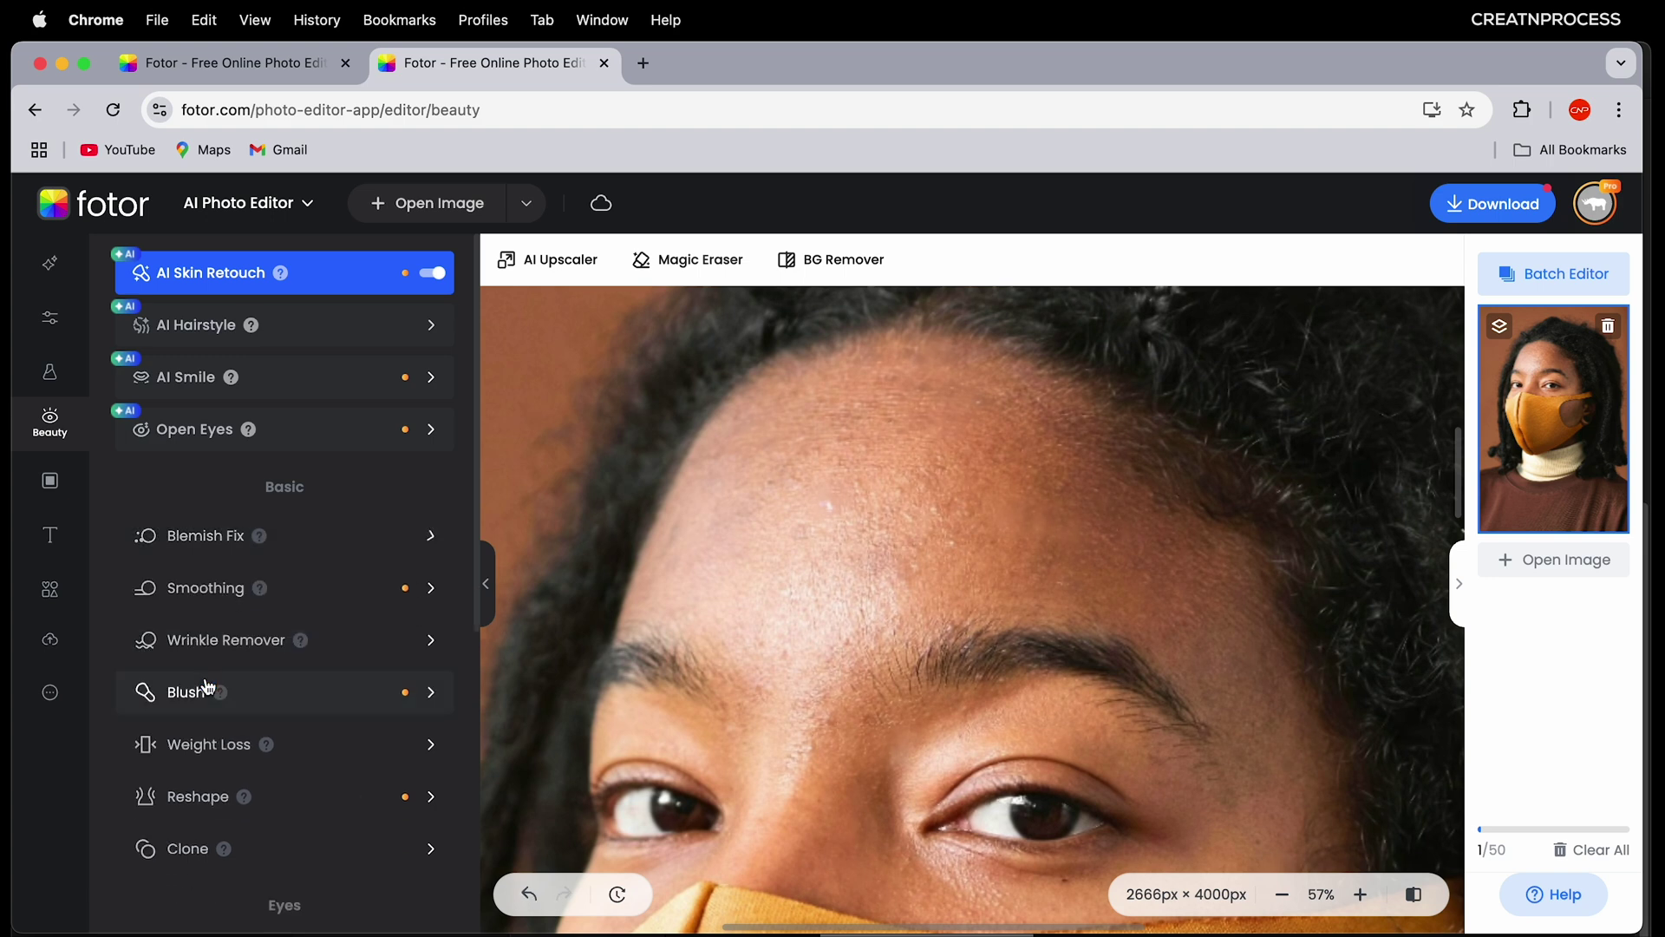
Step: Smooth the forehead skin with the Smoothing brush at size 42 and 48% intensity
click(239, 597)
drag(259, 733, 311, 733)
mouse_move(334, 824)
mouse_down()
mouse_move(242, 825)
mouse_move(274, 833)
mouse_up()
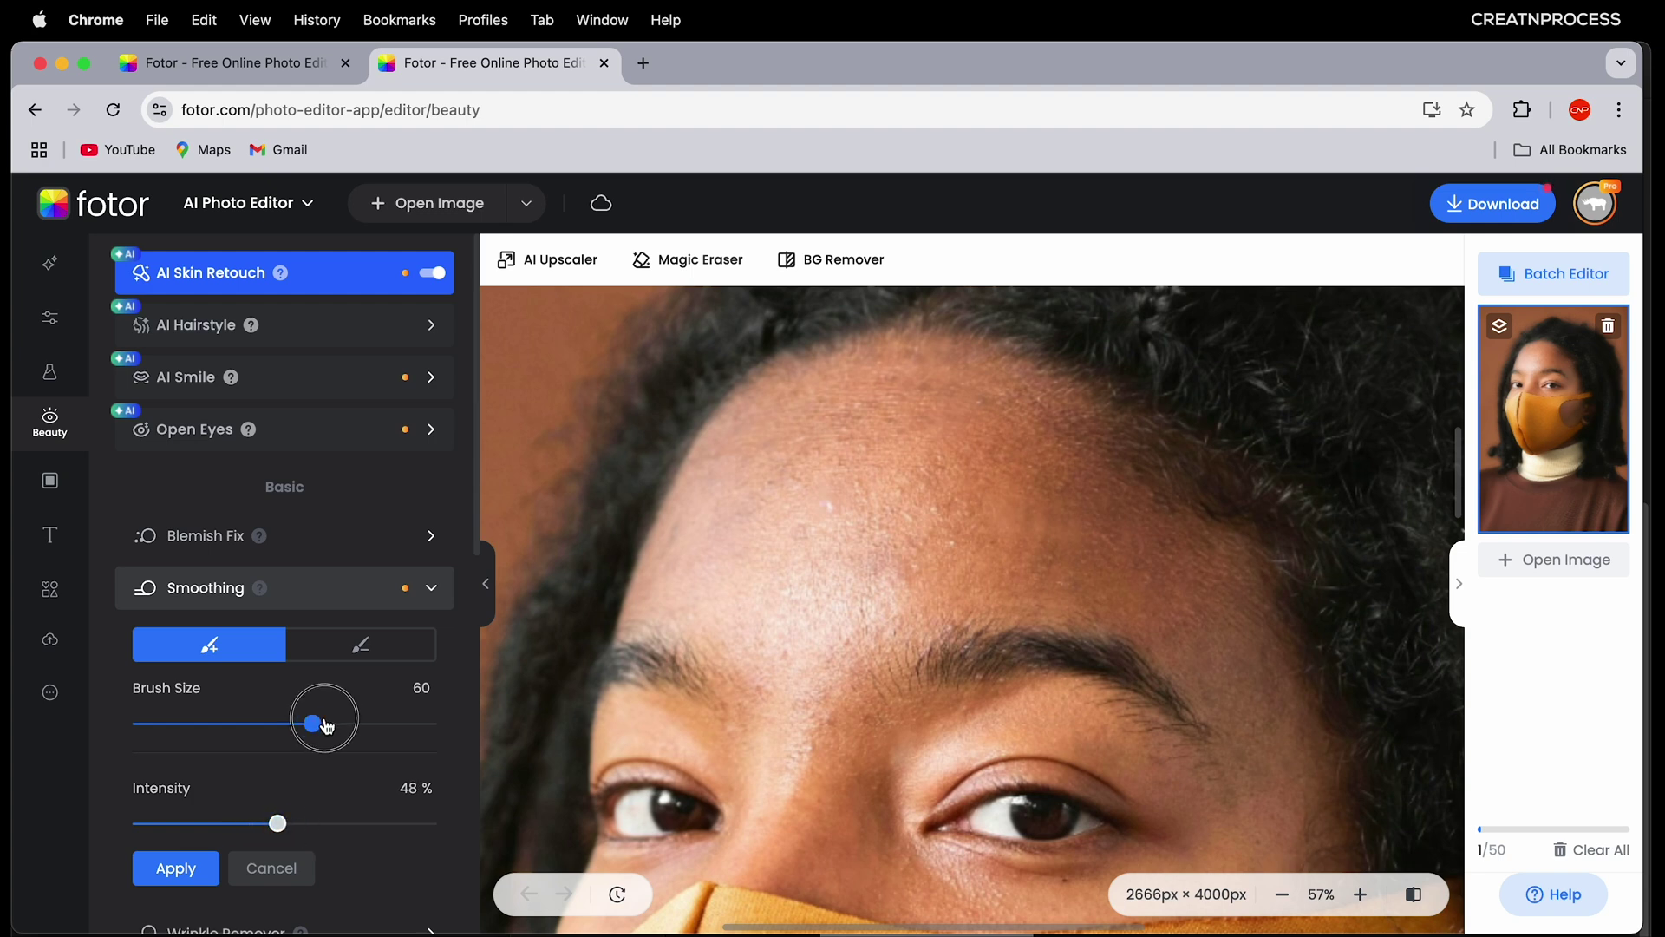
drag(276, 729, 261, 724)
mouse_move(1011, 529)
mouse_down()
mouse_move(760, 555)
mouse_move(1087, 551)
mouse_move(1194, 603)
mouse_move(1266, 816)
mouse_move(1127, 562)
mouse_move(969, 431)
mouse_move(1034, 454)
mouse_move(762, 429)
mouse_move(728, 712)
mouse_up()
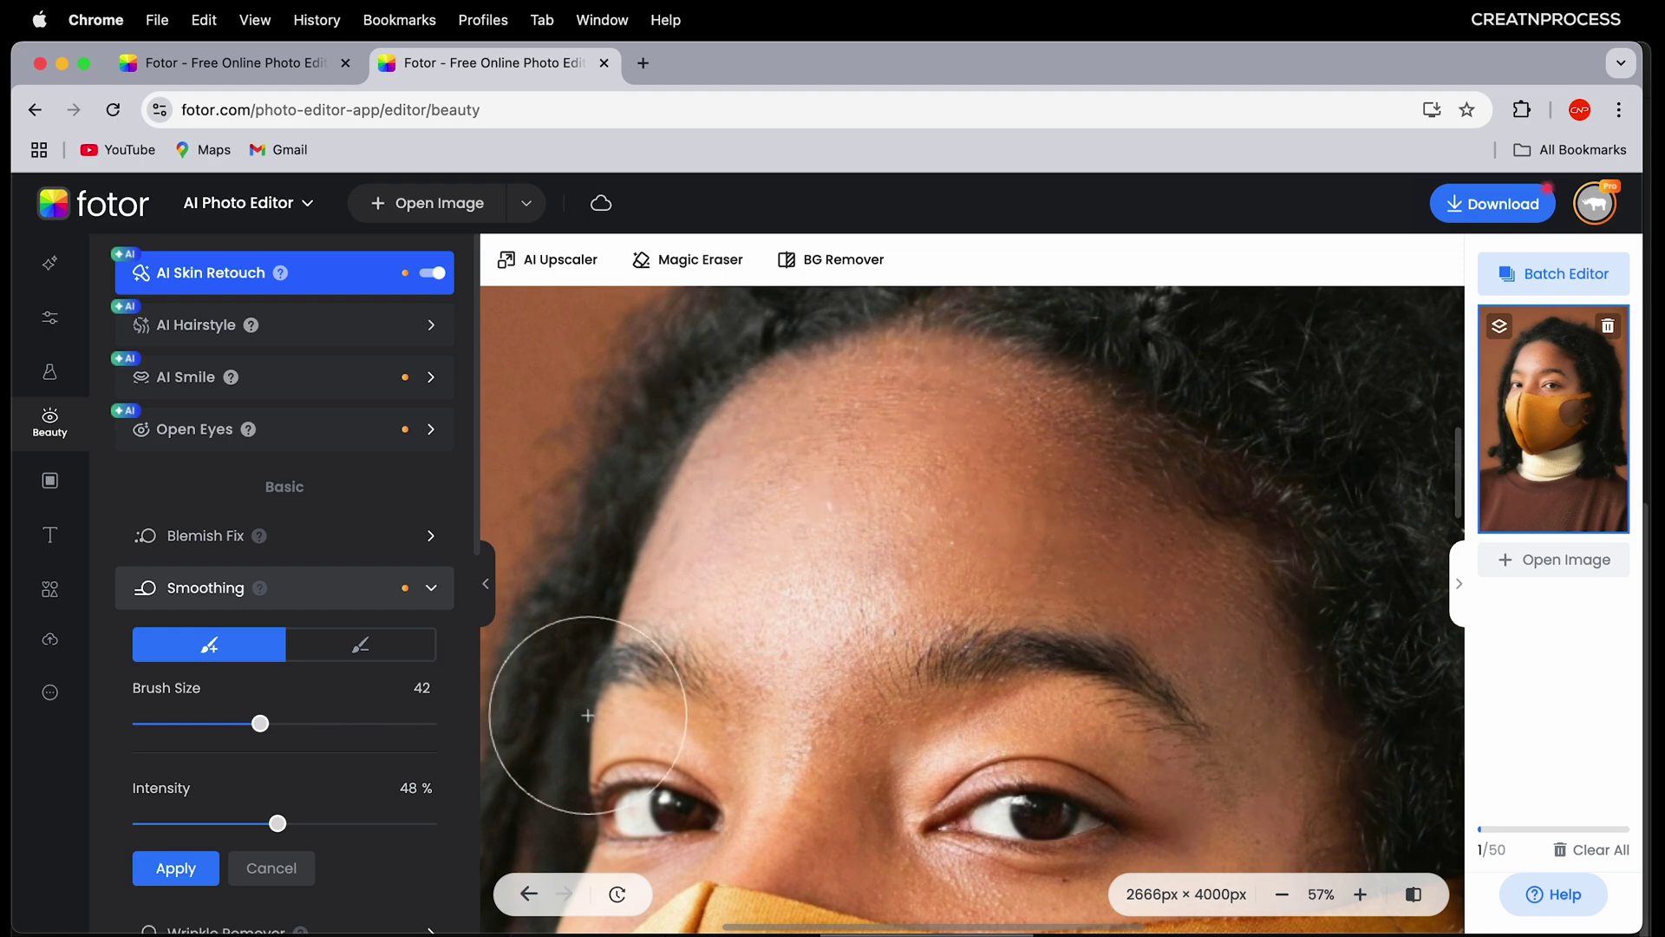
Step: Smooth the skin around the eyes and beside the mask using smaller Smoothing brushes of size 32 and 18
scroll(769, 454, down, 3)
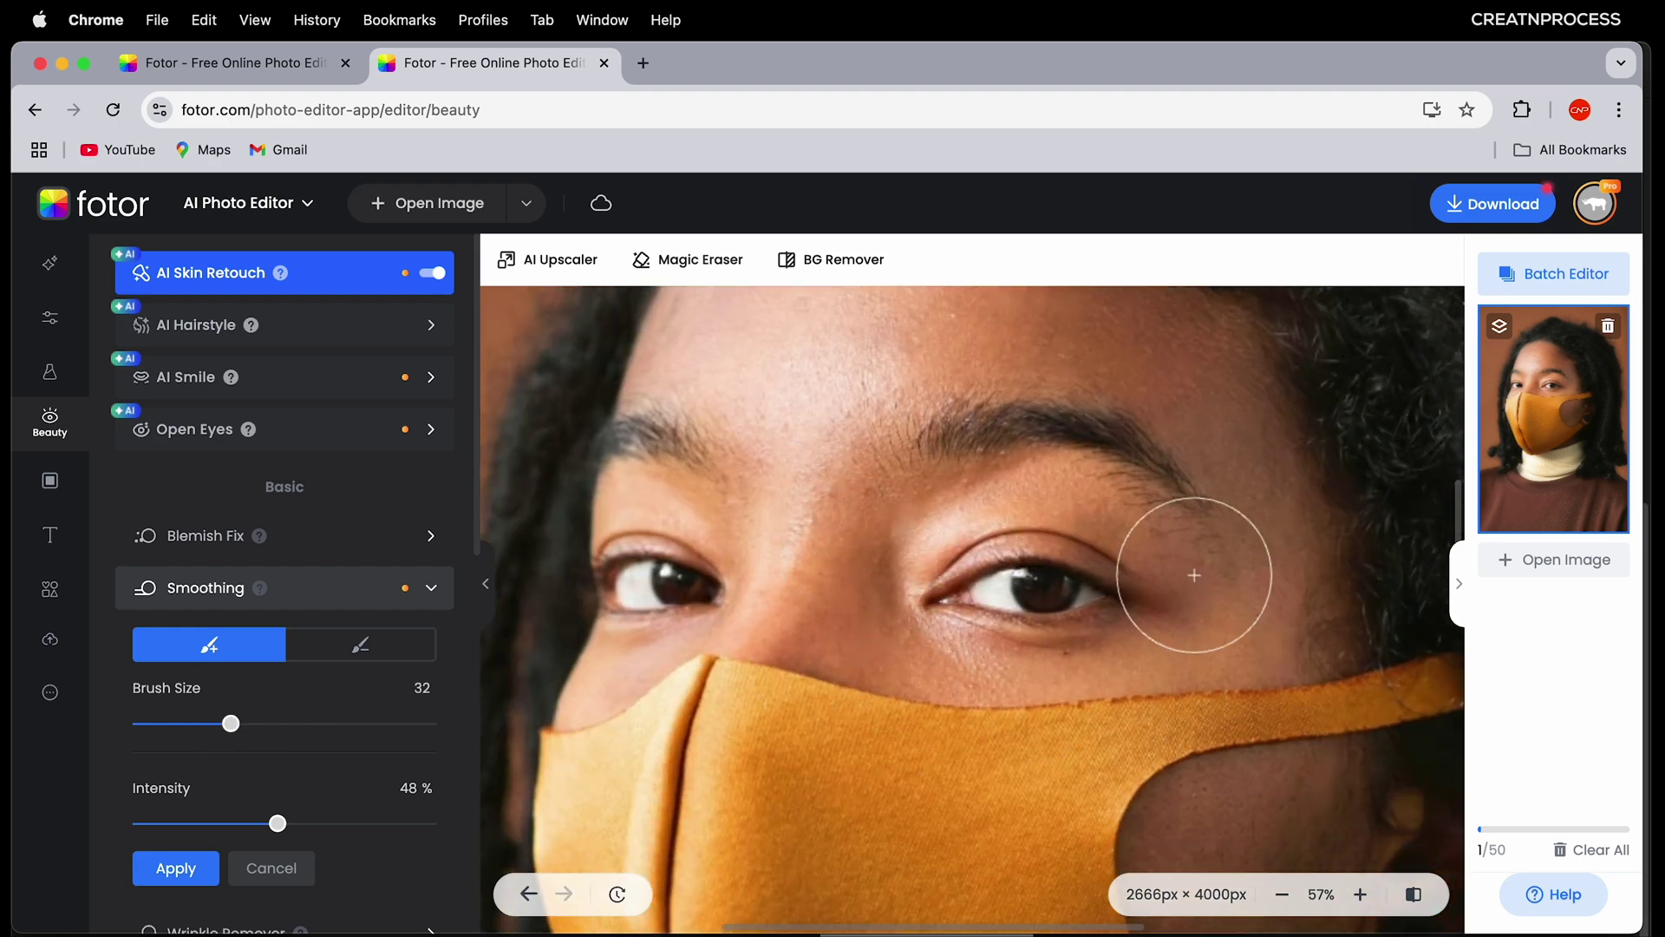
scroll(1284, 633, down, 3)
scroll(1167, 639, up, 3)
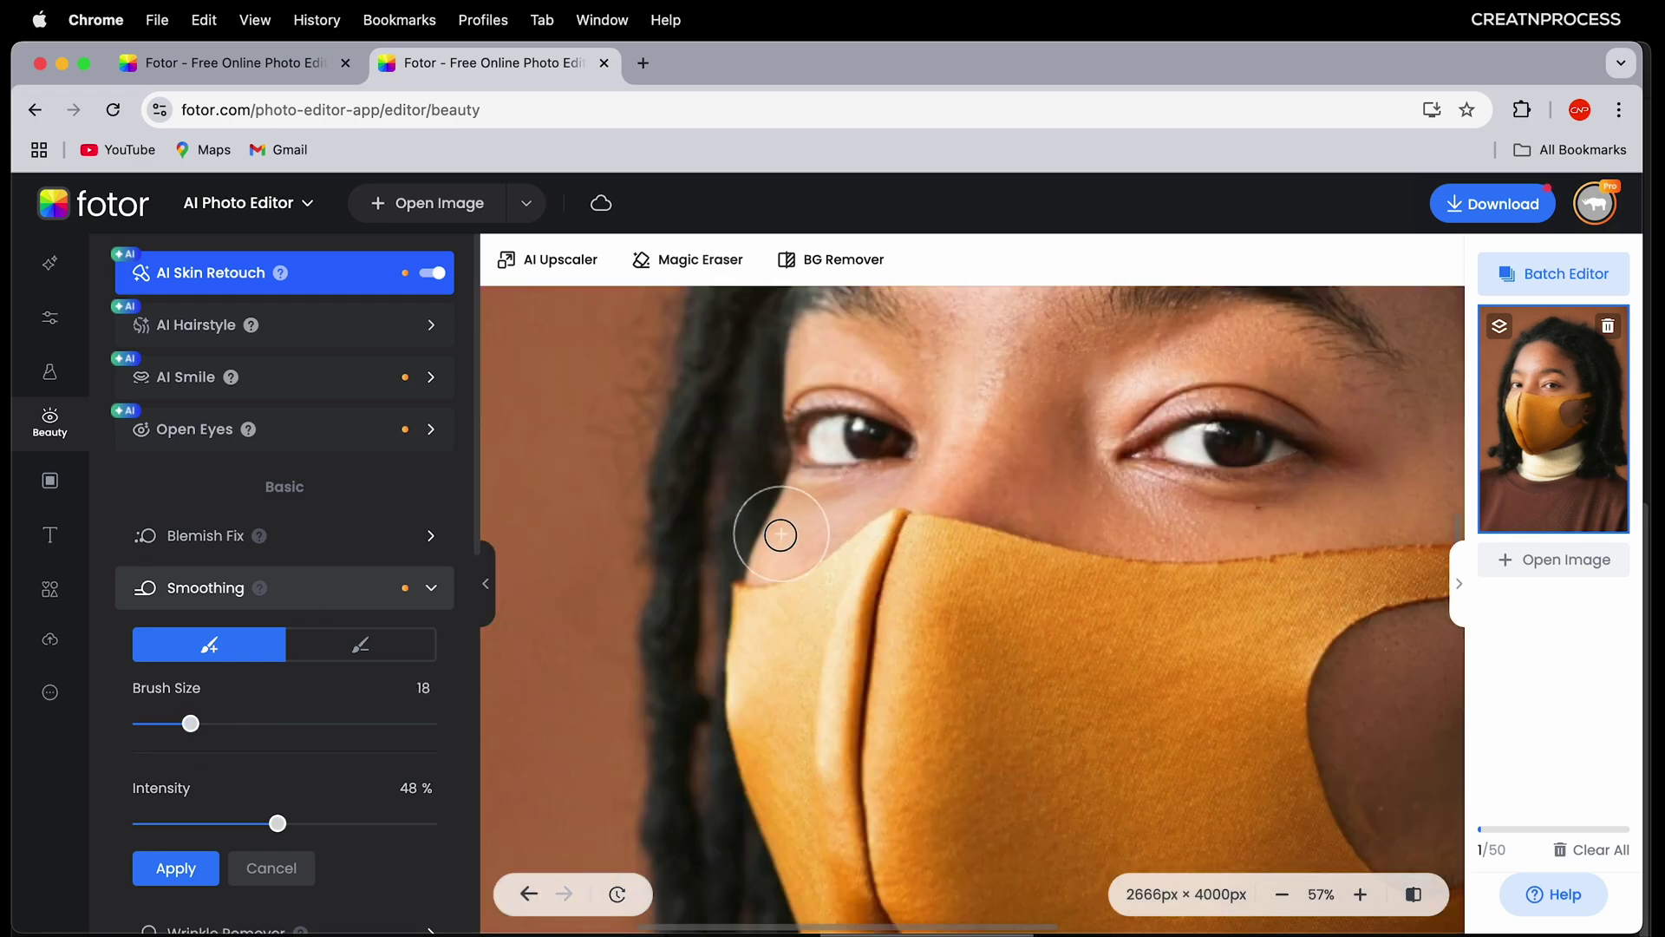
scroll(981, 547, up, 3)
scroll(1035, 521, up, 2)
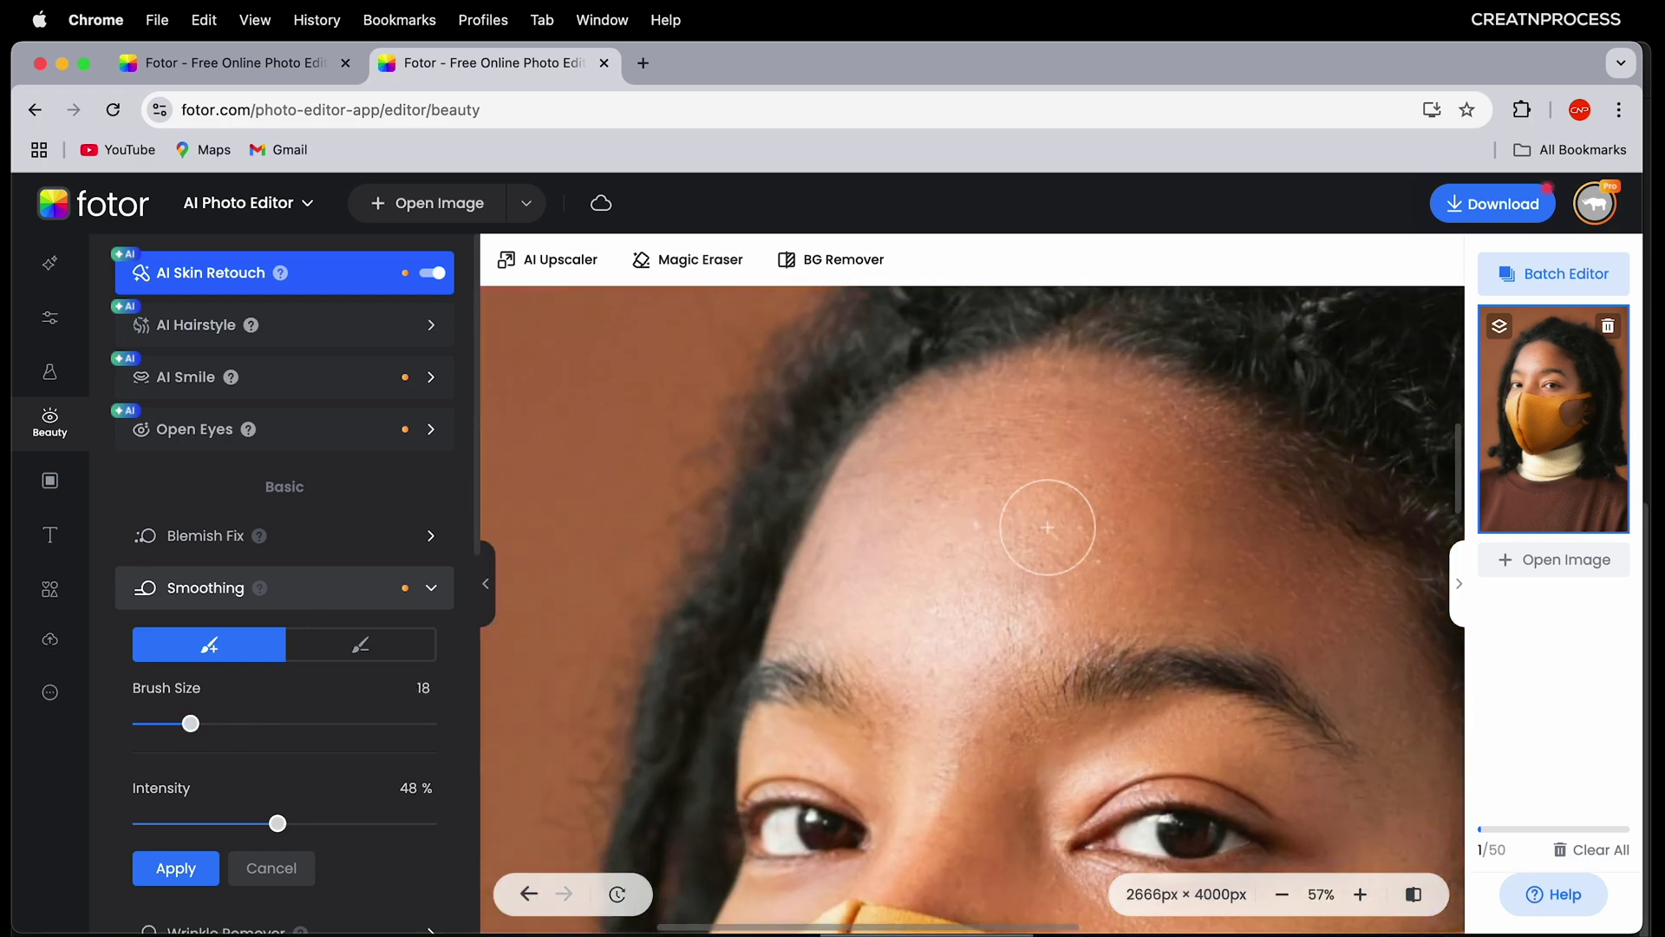
Step: Compare the whole smoothed portrait with the original photo and apply the Smoothing edit
scroll(1035, 521, down, 5)
click(1414, 898)
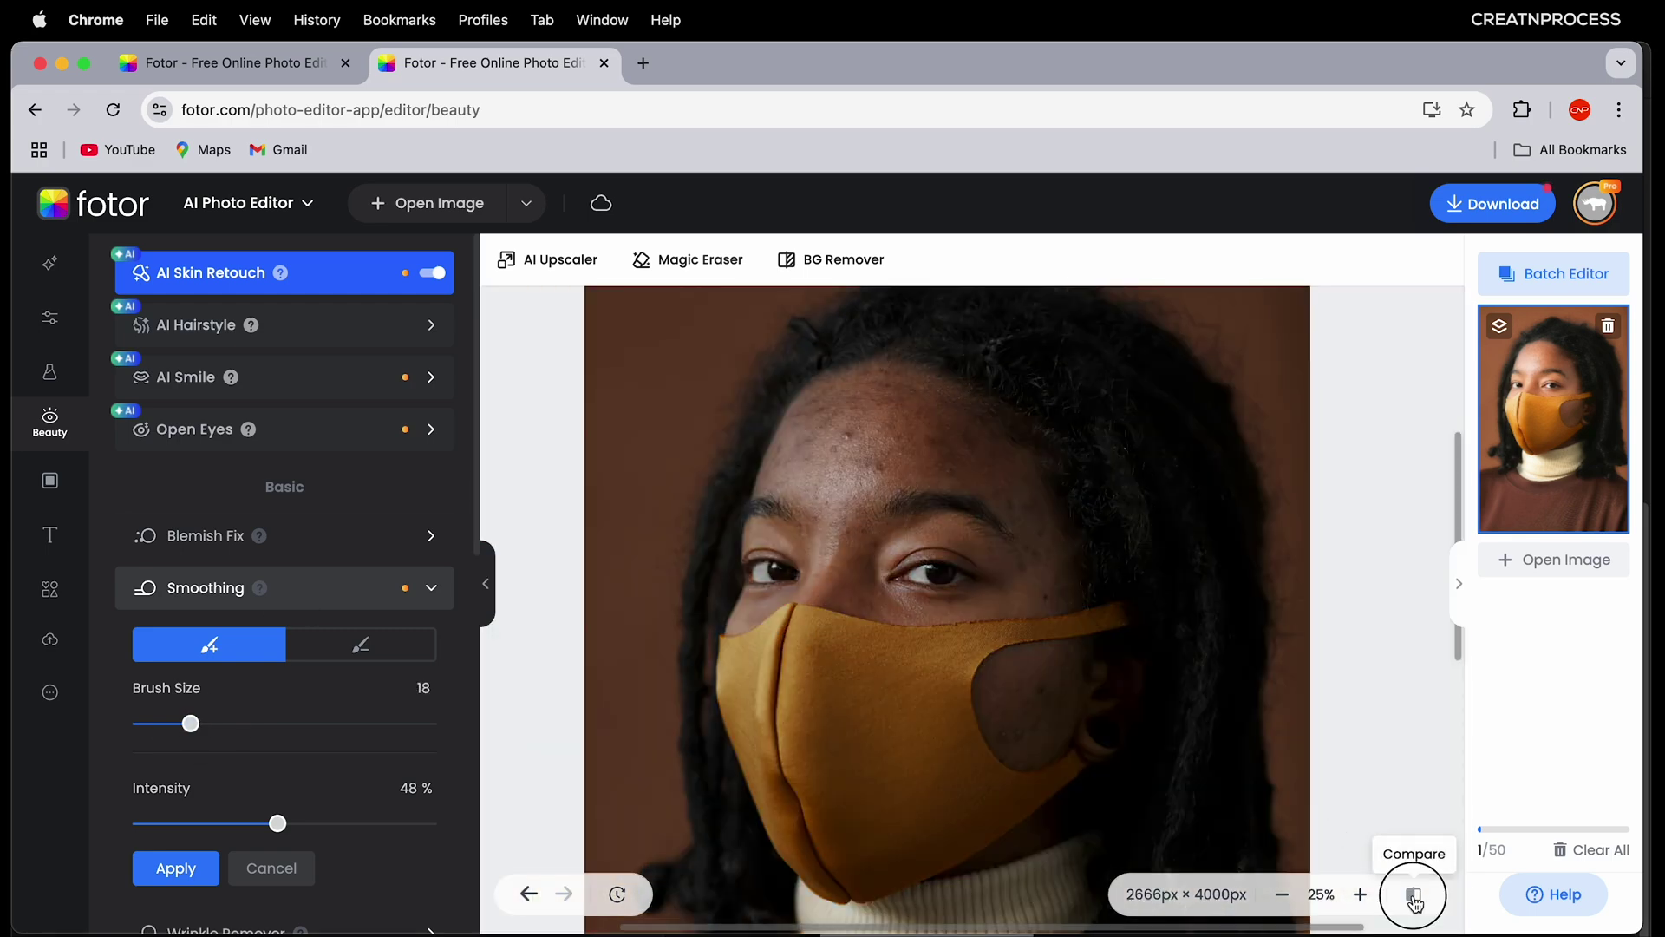
click(1415, 898)
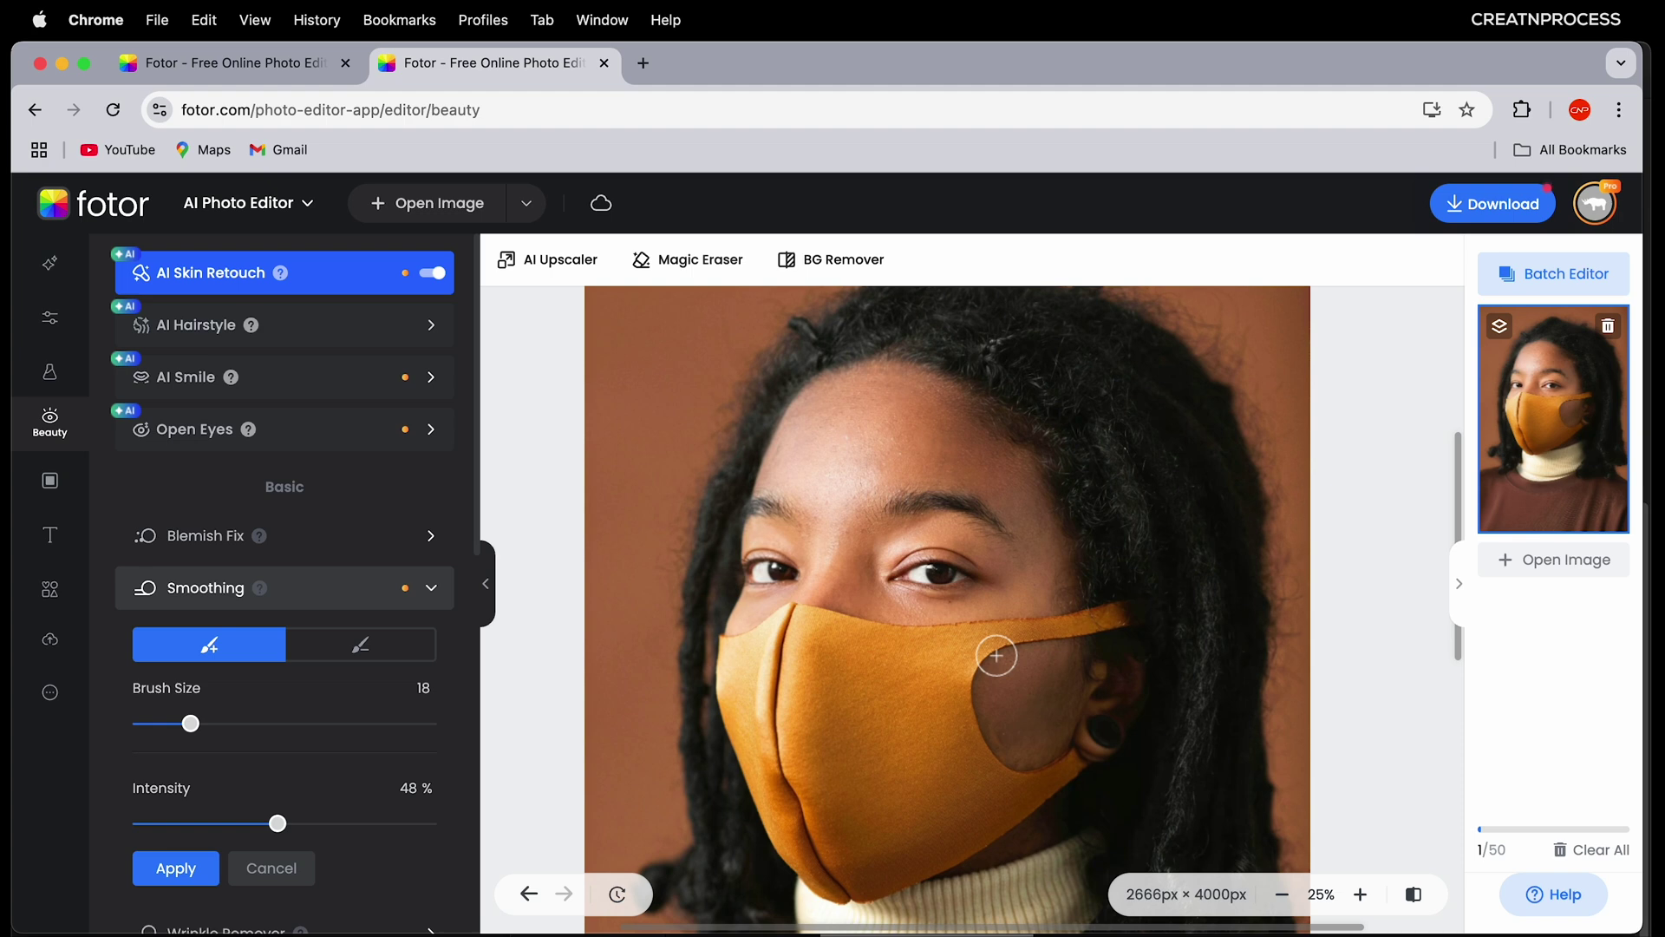
click(1414, 900)
click(1415, 903)
click(175, 867)
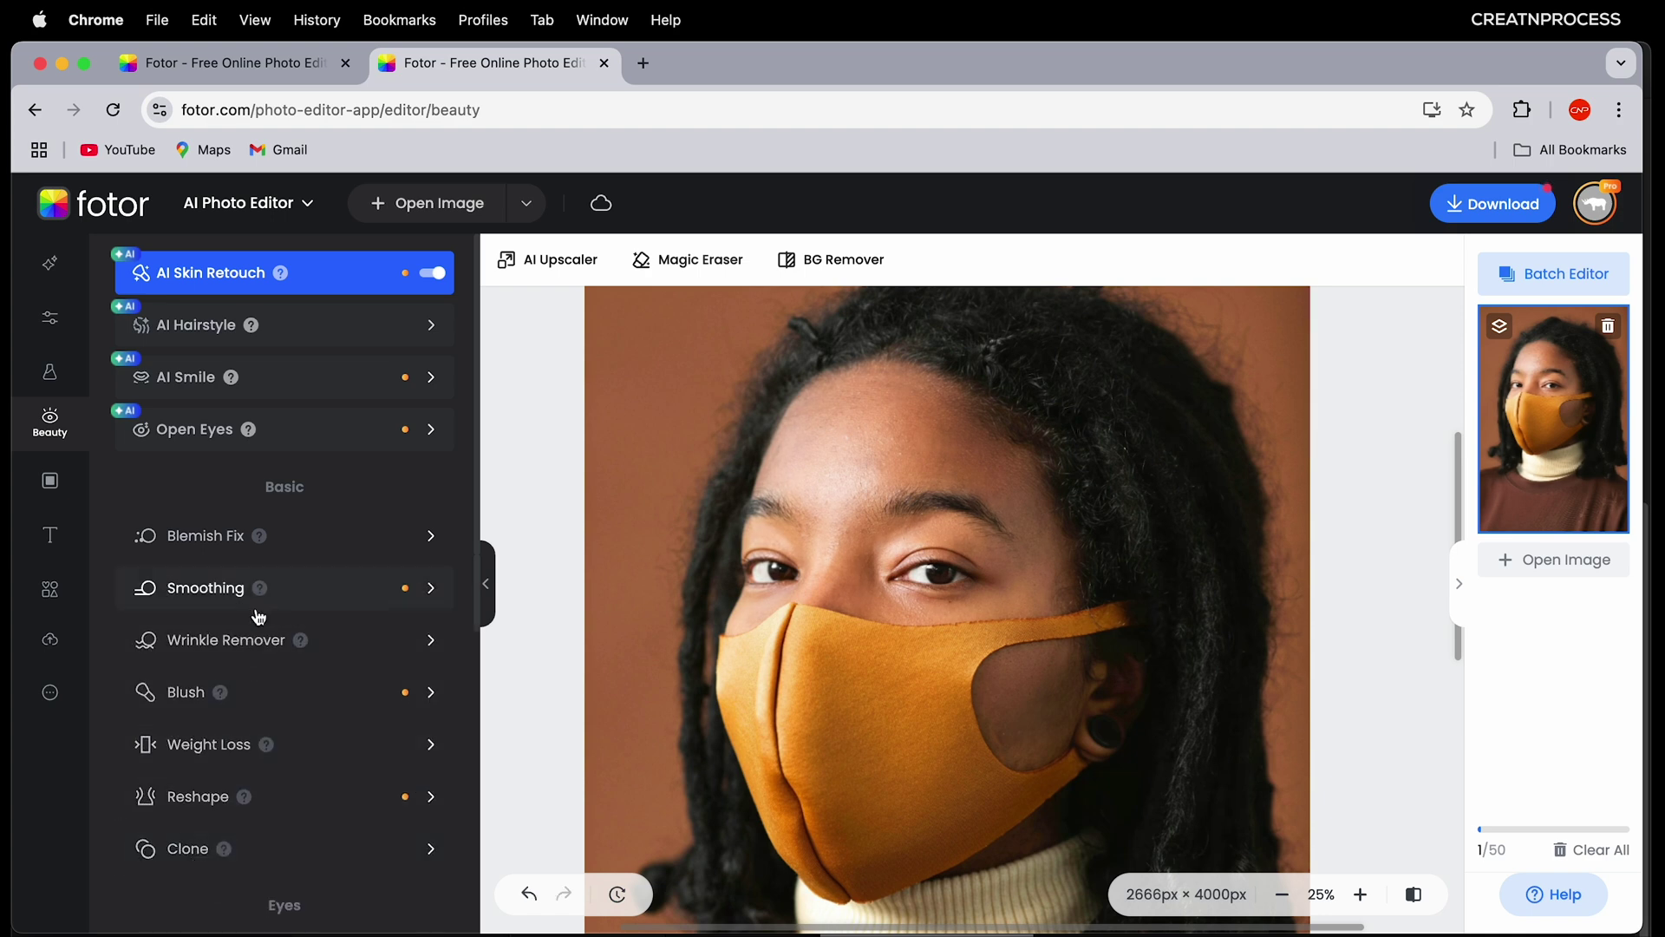
Step: Tint the portrait's eyes light blue using Eye Tint with a brush smaller than the default size
scroll(260, 563, down, 2)
scroll(279, 564, down, 4)
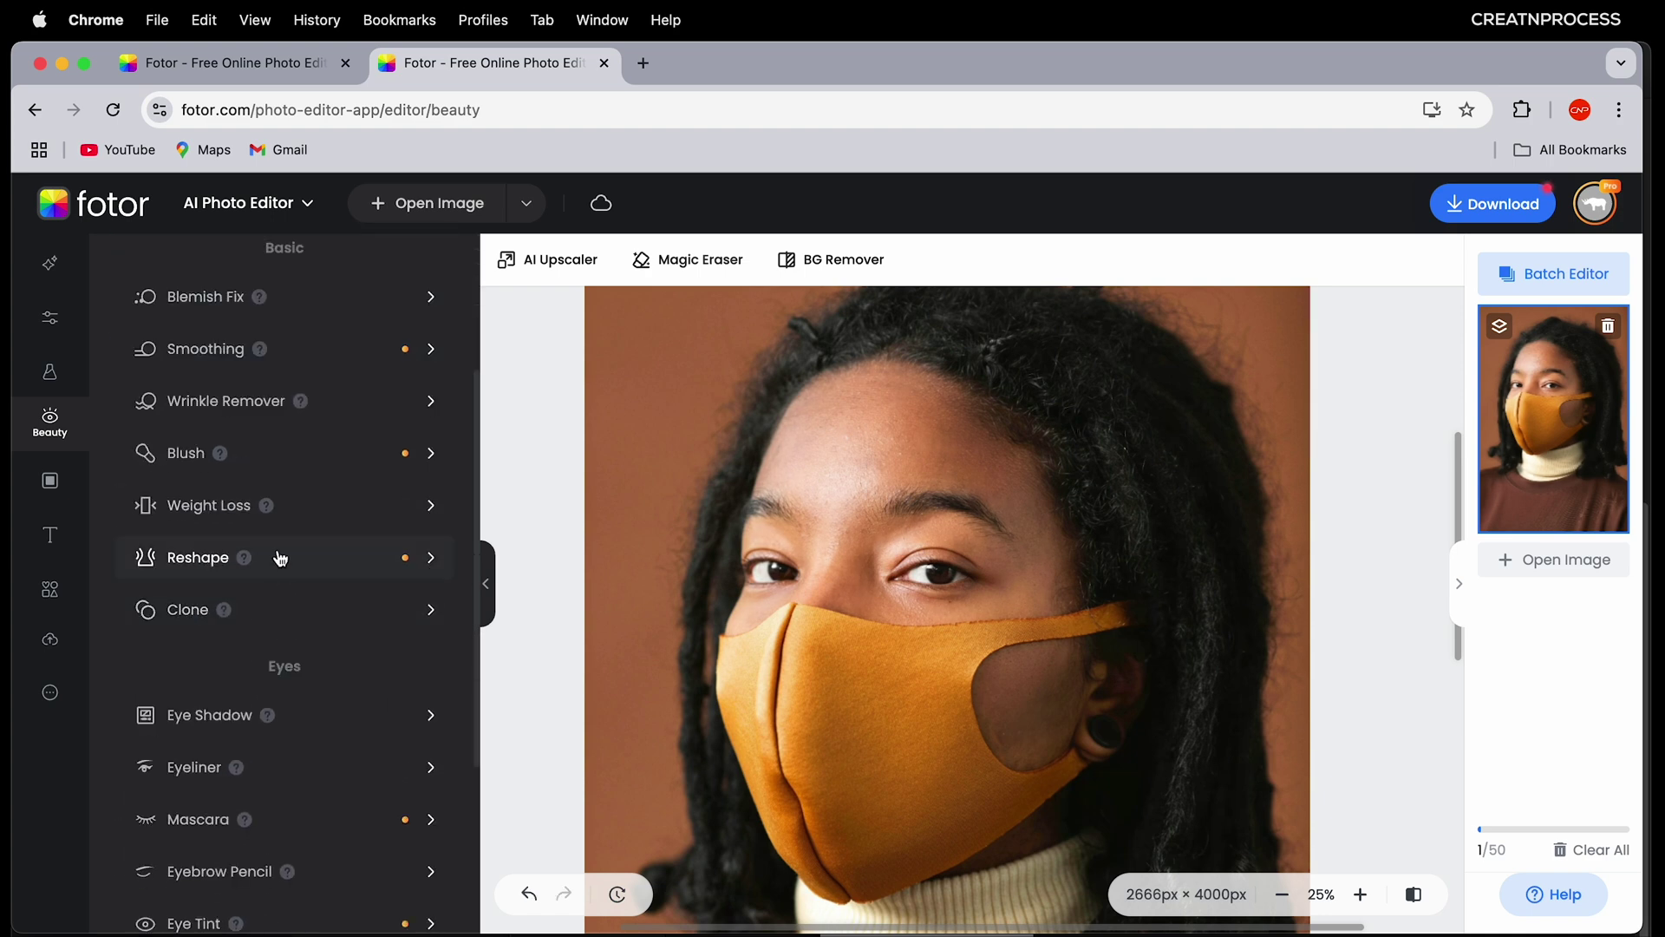
scroll(261, 546, down, 2)
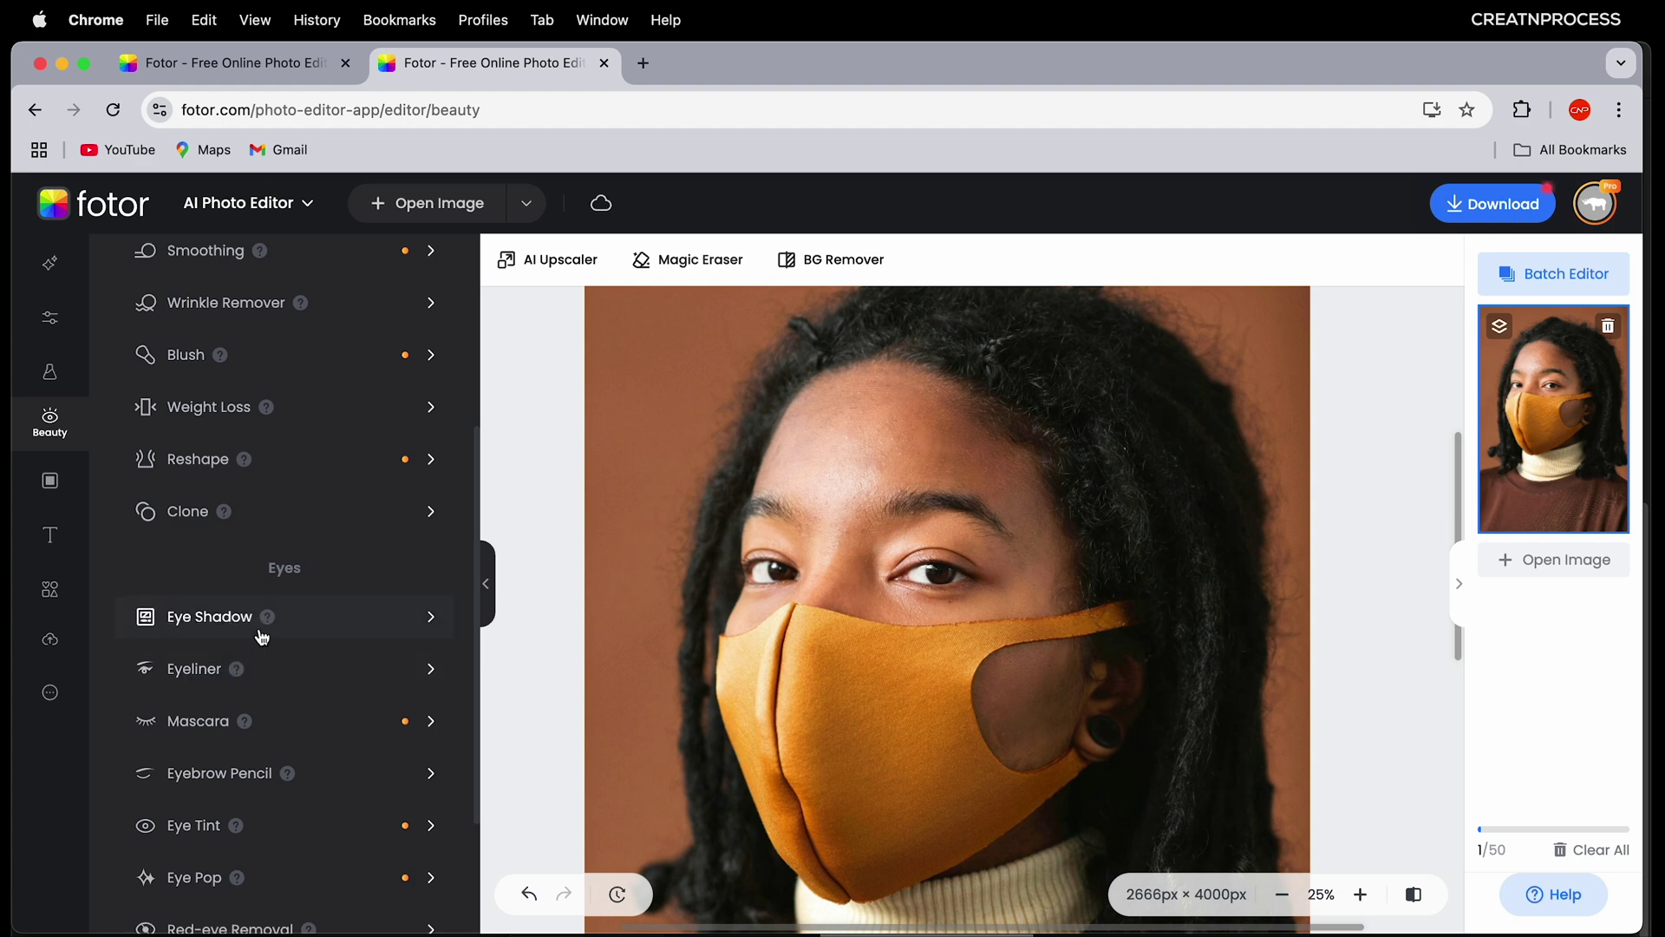
scroll(259, 744, down, 3)
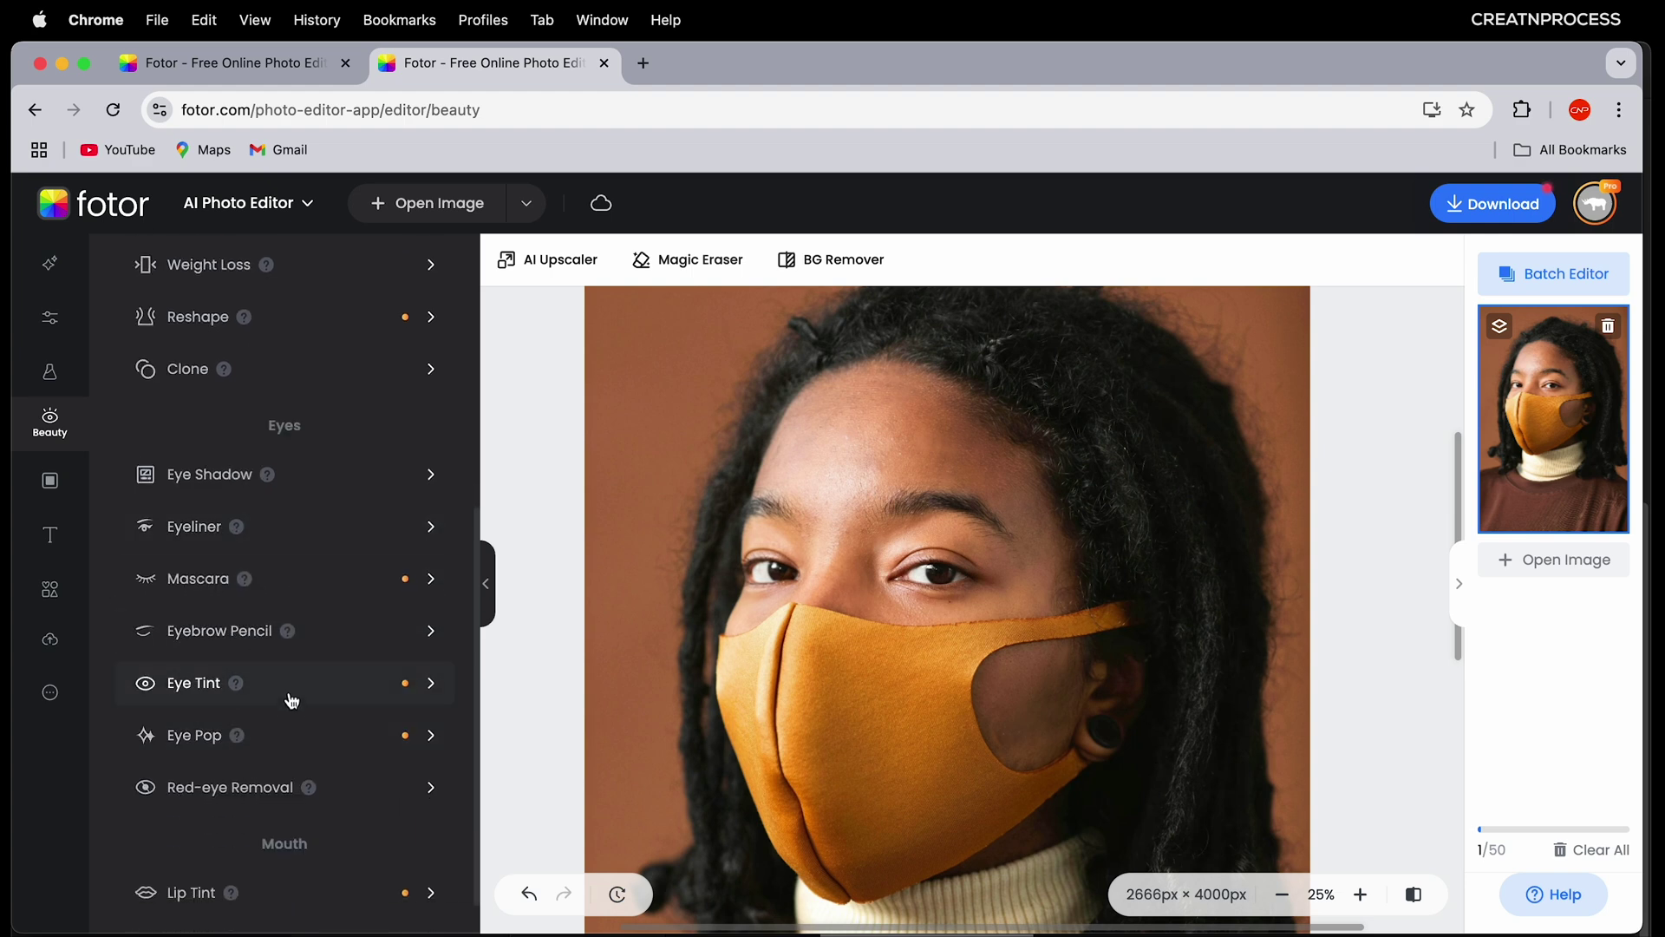
click(268, 691)
scroll(295, 538, down, 2)
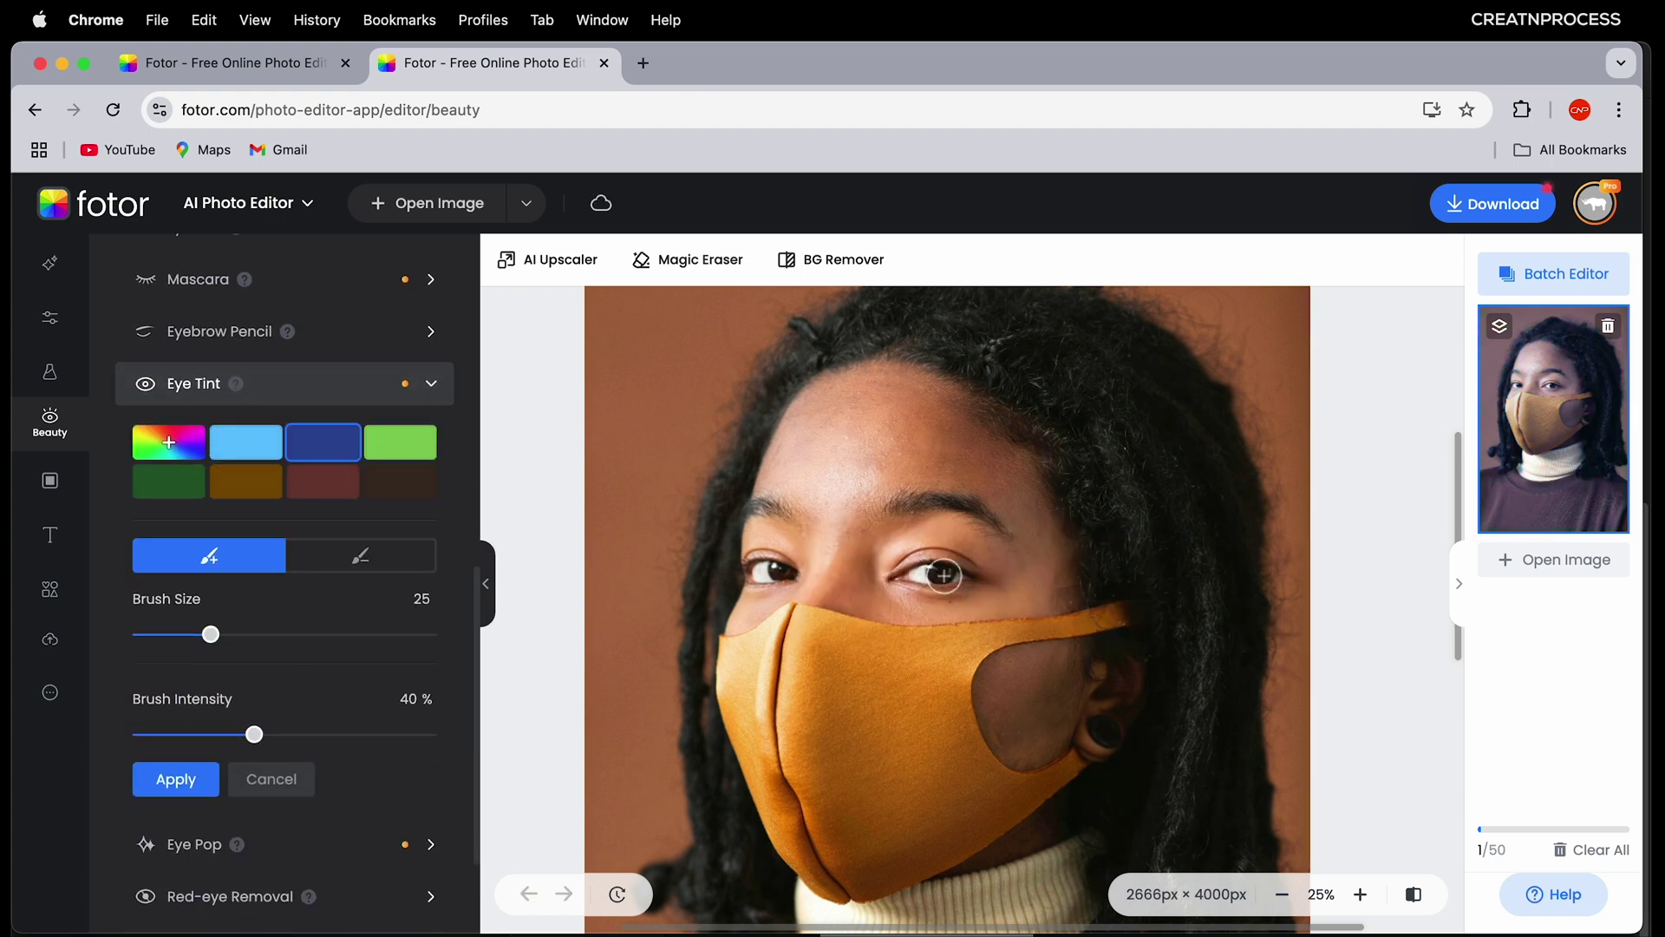
scroll(944, 575, up, 5)
drag(206, 634, 185, 639)
click(246, 441)
drag(948, 550, 932, 568)
drag(706, 602, 1097, 640)
drag(829, 600, 852, 602)
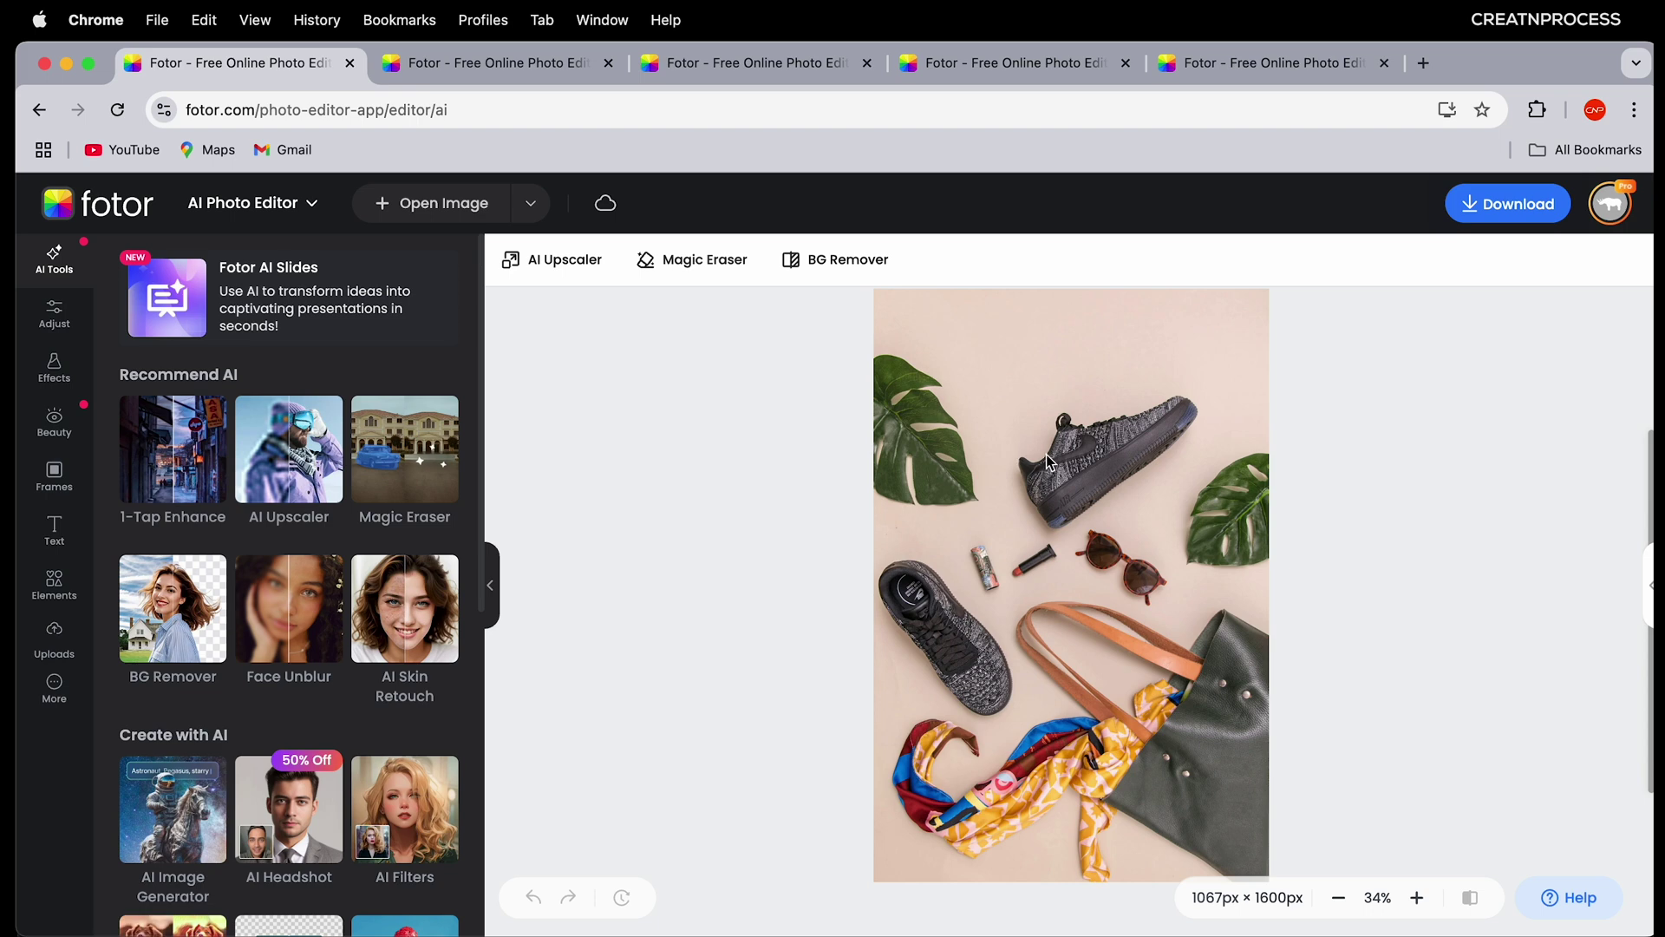
Step: Remove the sunglasses from the shoes-and-bag photo with Magic Eraser at brush size 32, including the leftover traces
click(405, 523)
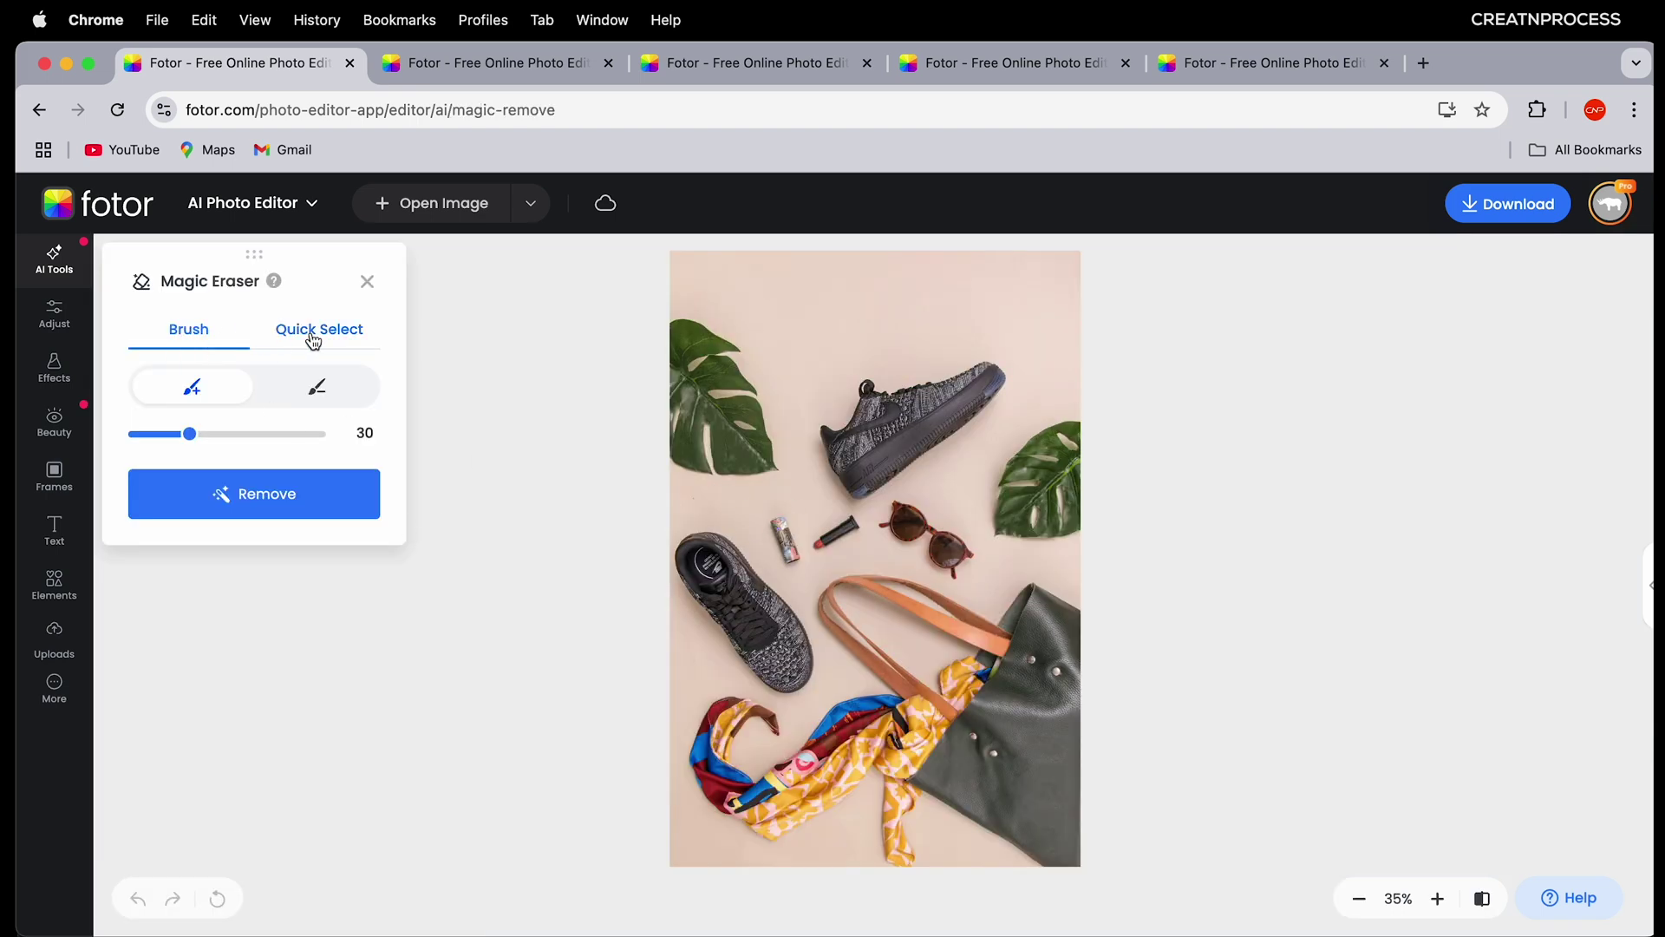
drag(190, 433, 194, 433)
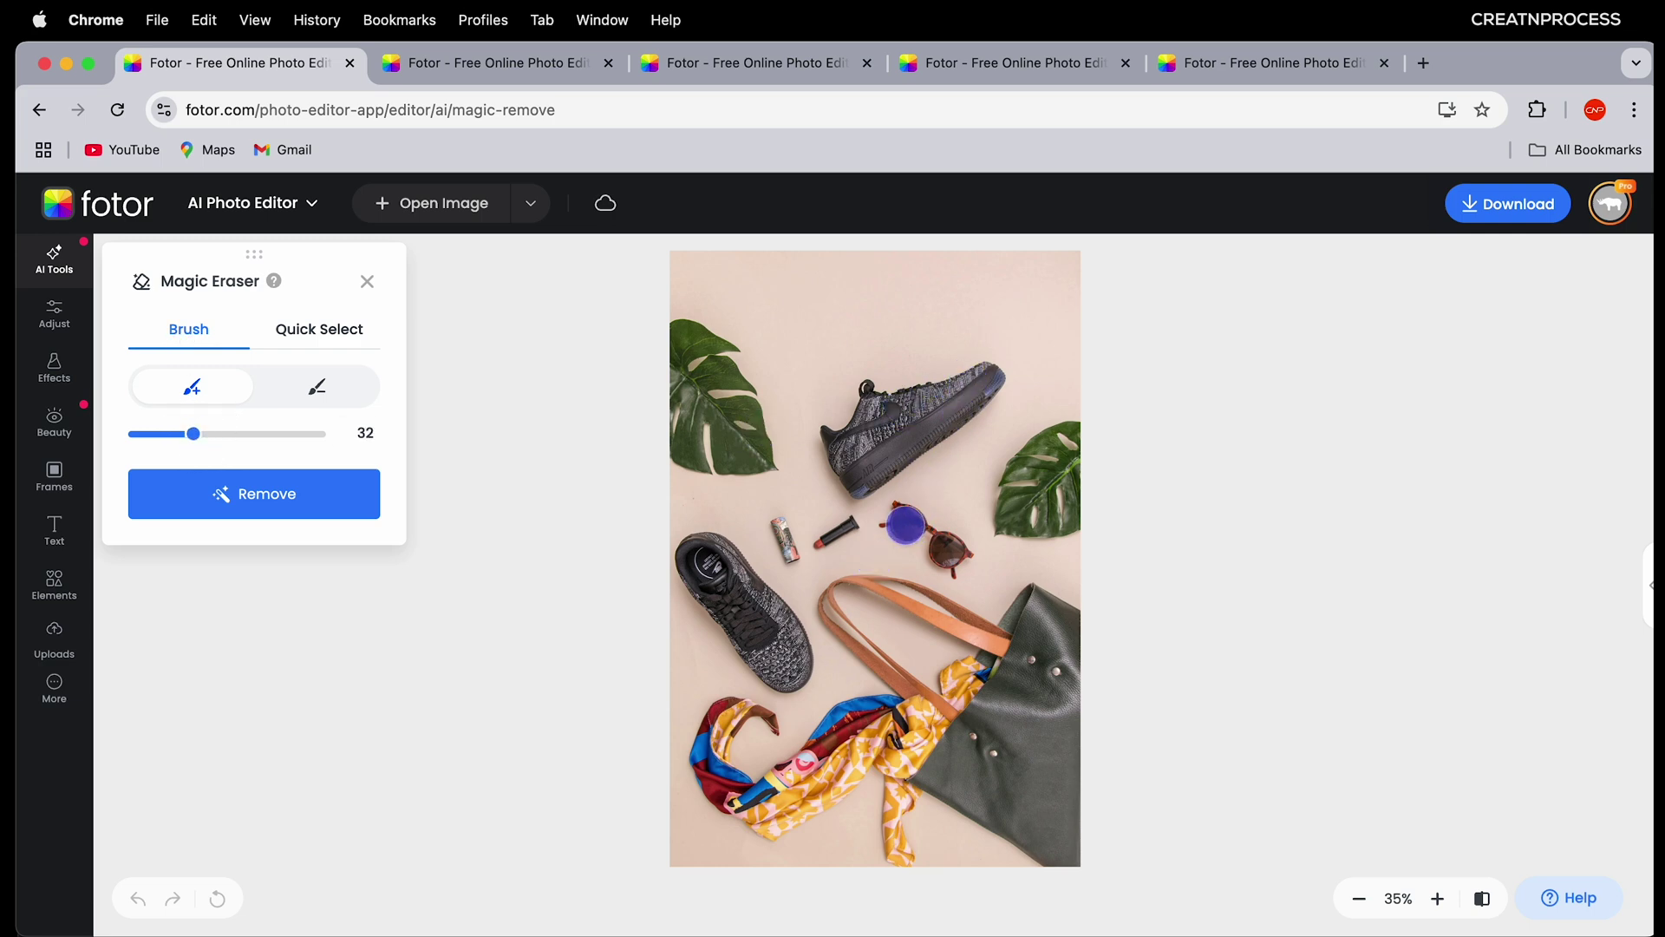
mouse_move(895, 522)
mouse_down()
mouse_move(968, 567)
mouse_move(902, 515)
mouse_up()
click(341, 509)
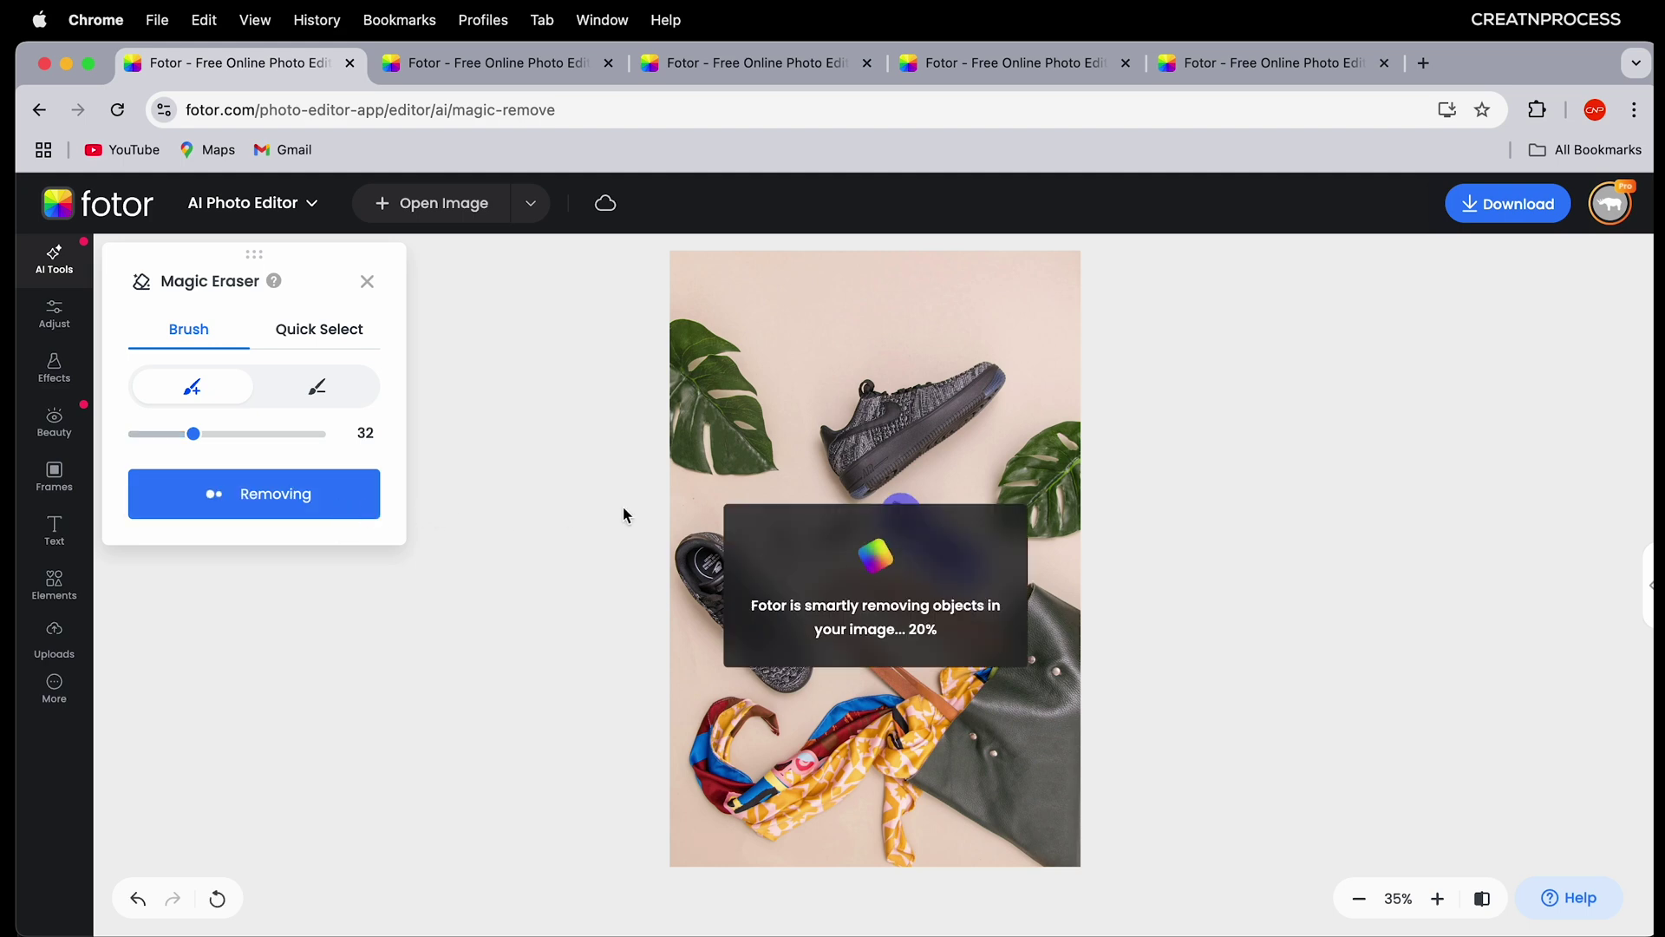
scroll(962, 565, up, 5)
mouse_move(929, 517)
mouse_down()
mouse_move(903, 501)
mouse_move(1006, 534)
mouse_move(958, 512)
mouse_up()
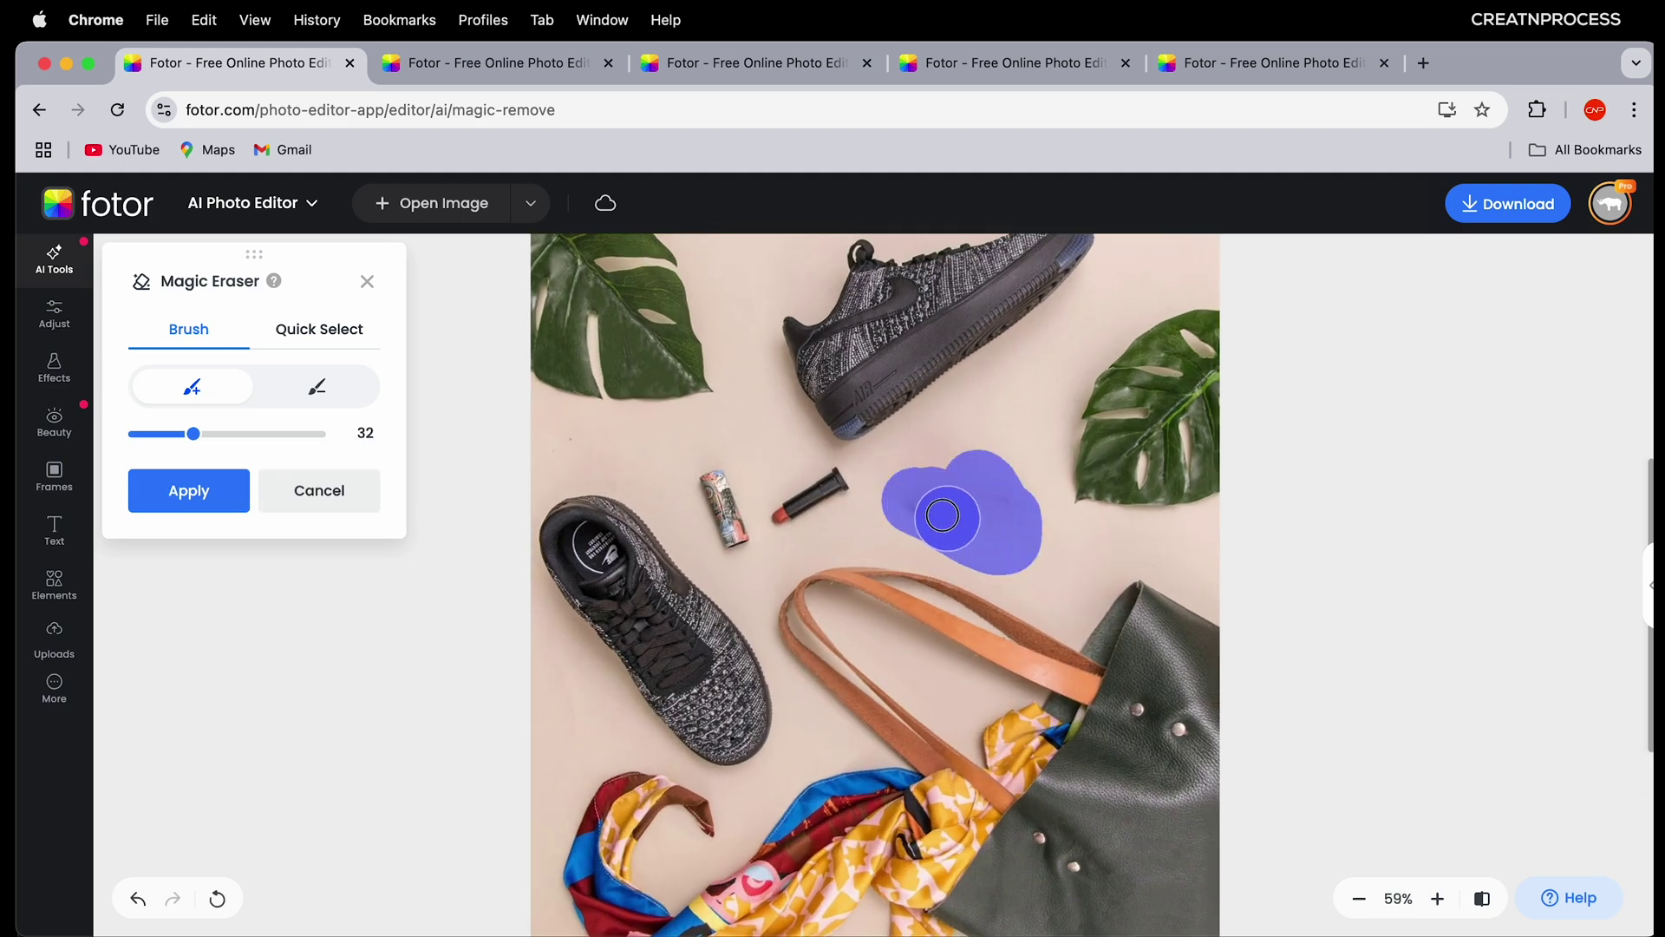
click(318, 498)
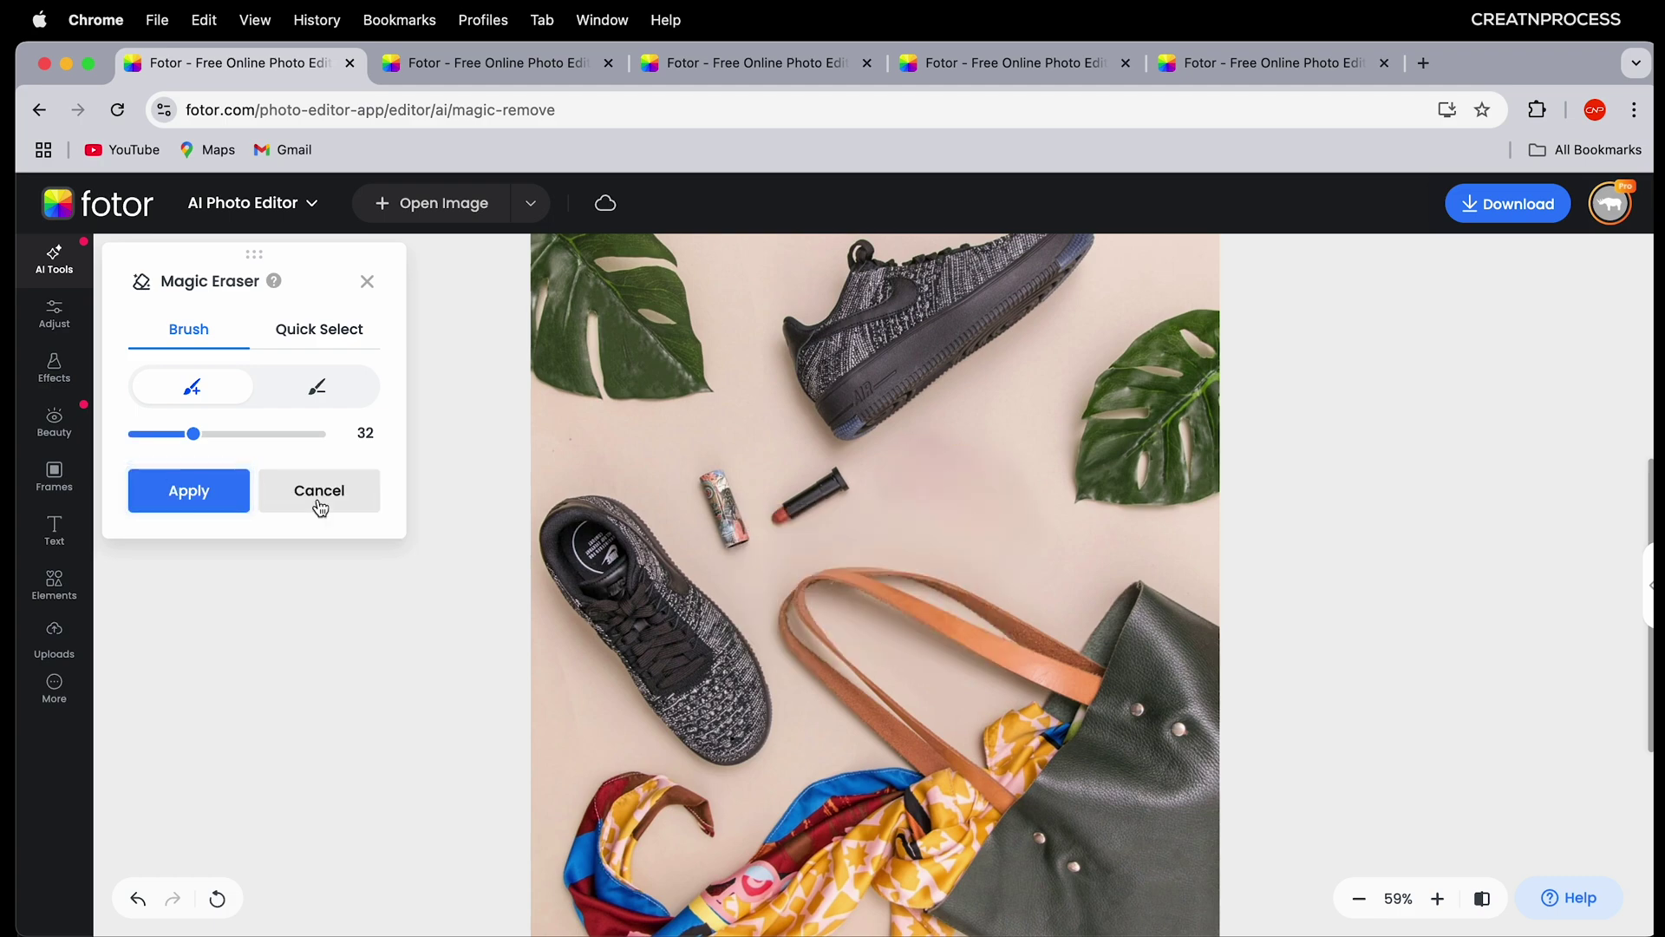
Step: Switch to the desert road photo and remove the JCT 181 road sign with Magic Eraser at brush size 33
click(492, 66)
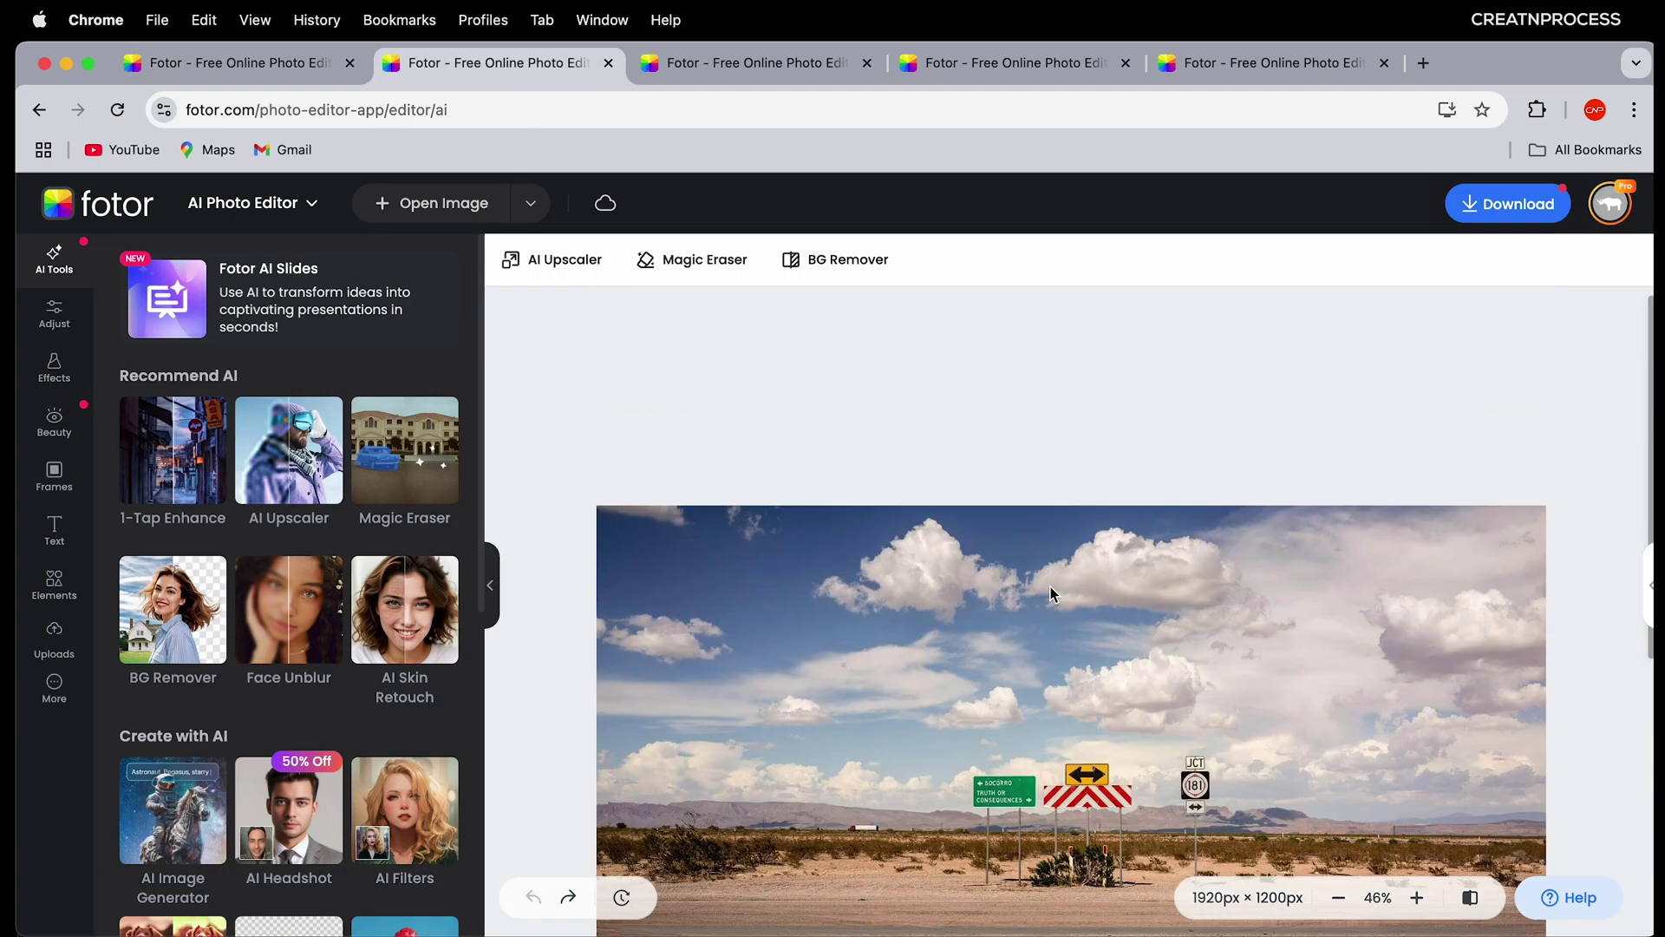
scroll(1089, 625, up, 5)
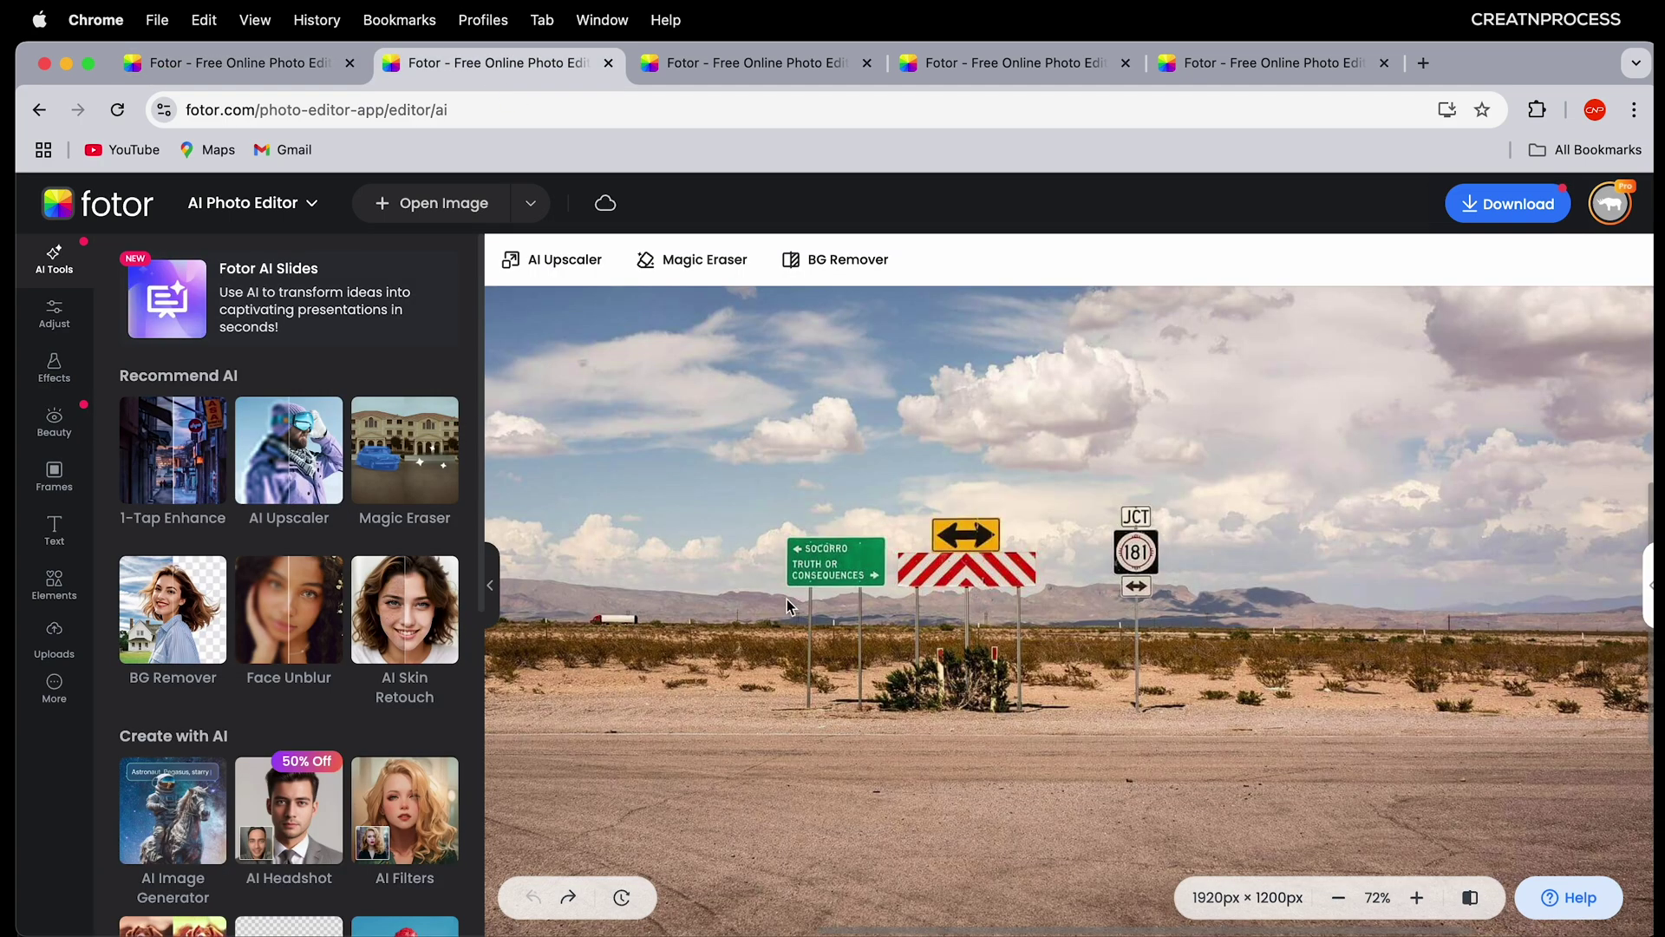
click(403, 469)
drag(212, 438, 196, 434)
drag(1001, 524, 1004, 615)
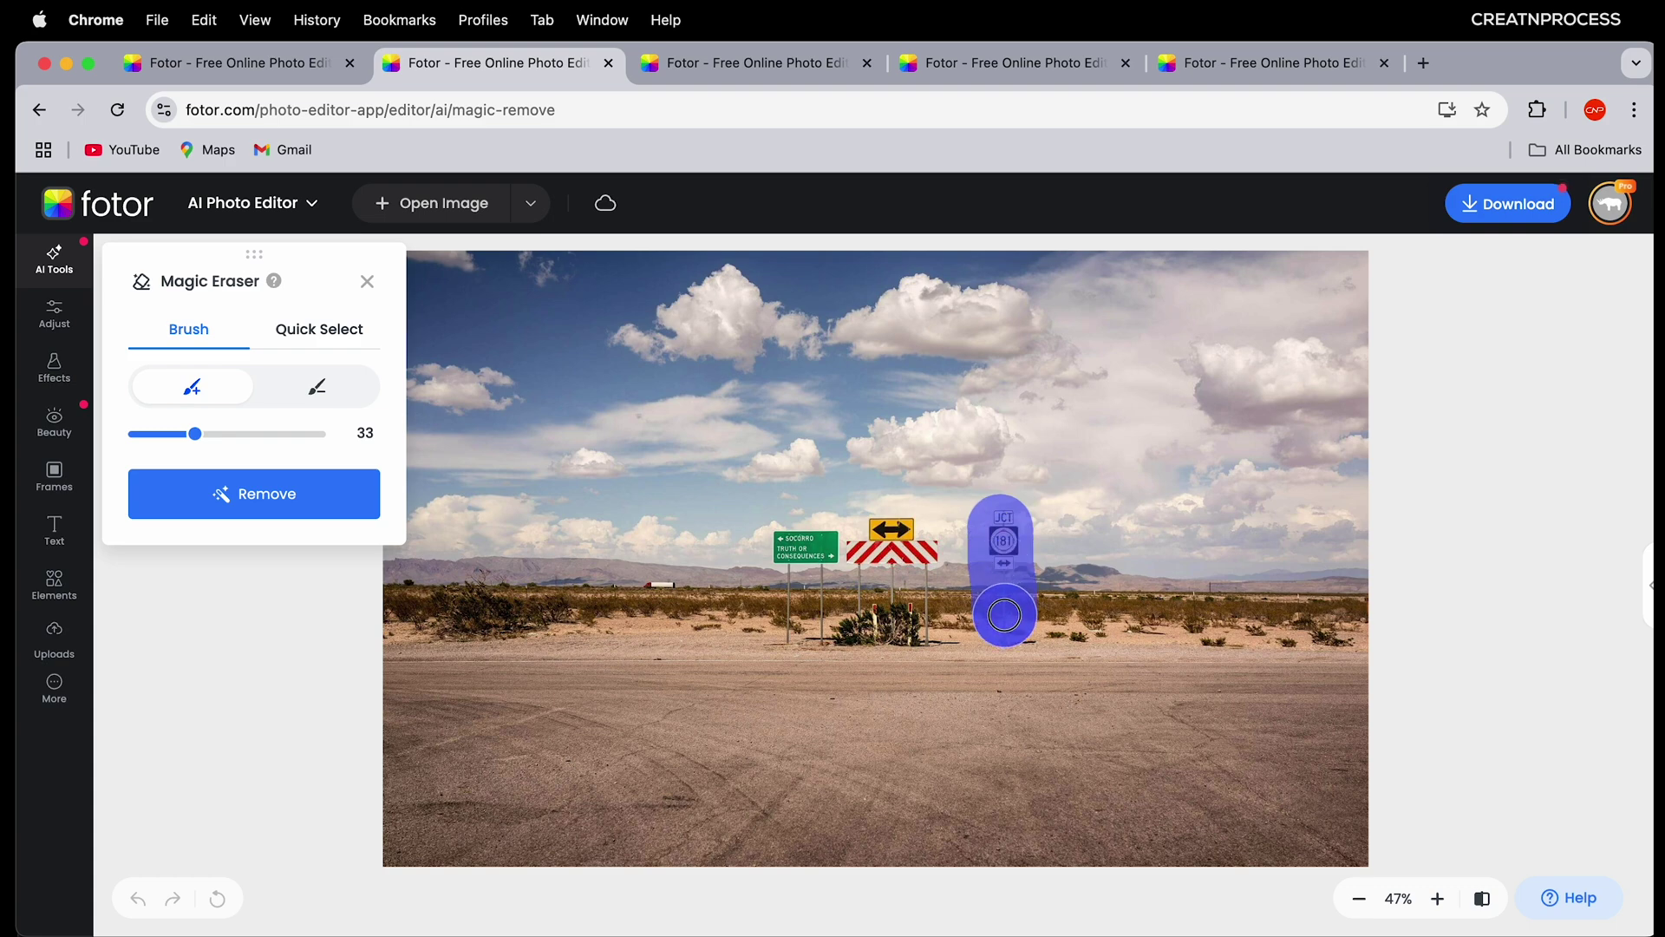
click(268, 500)
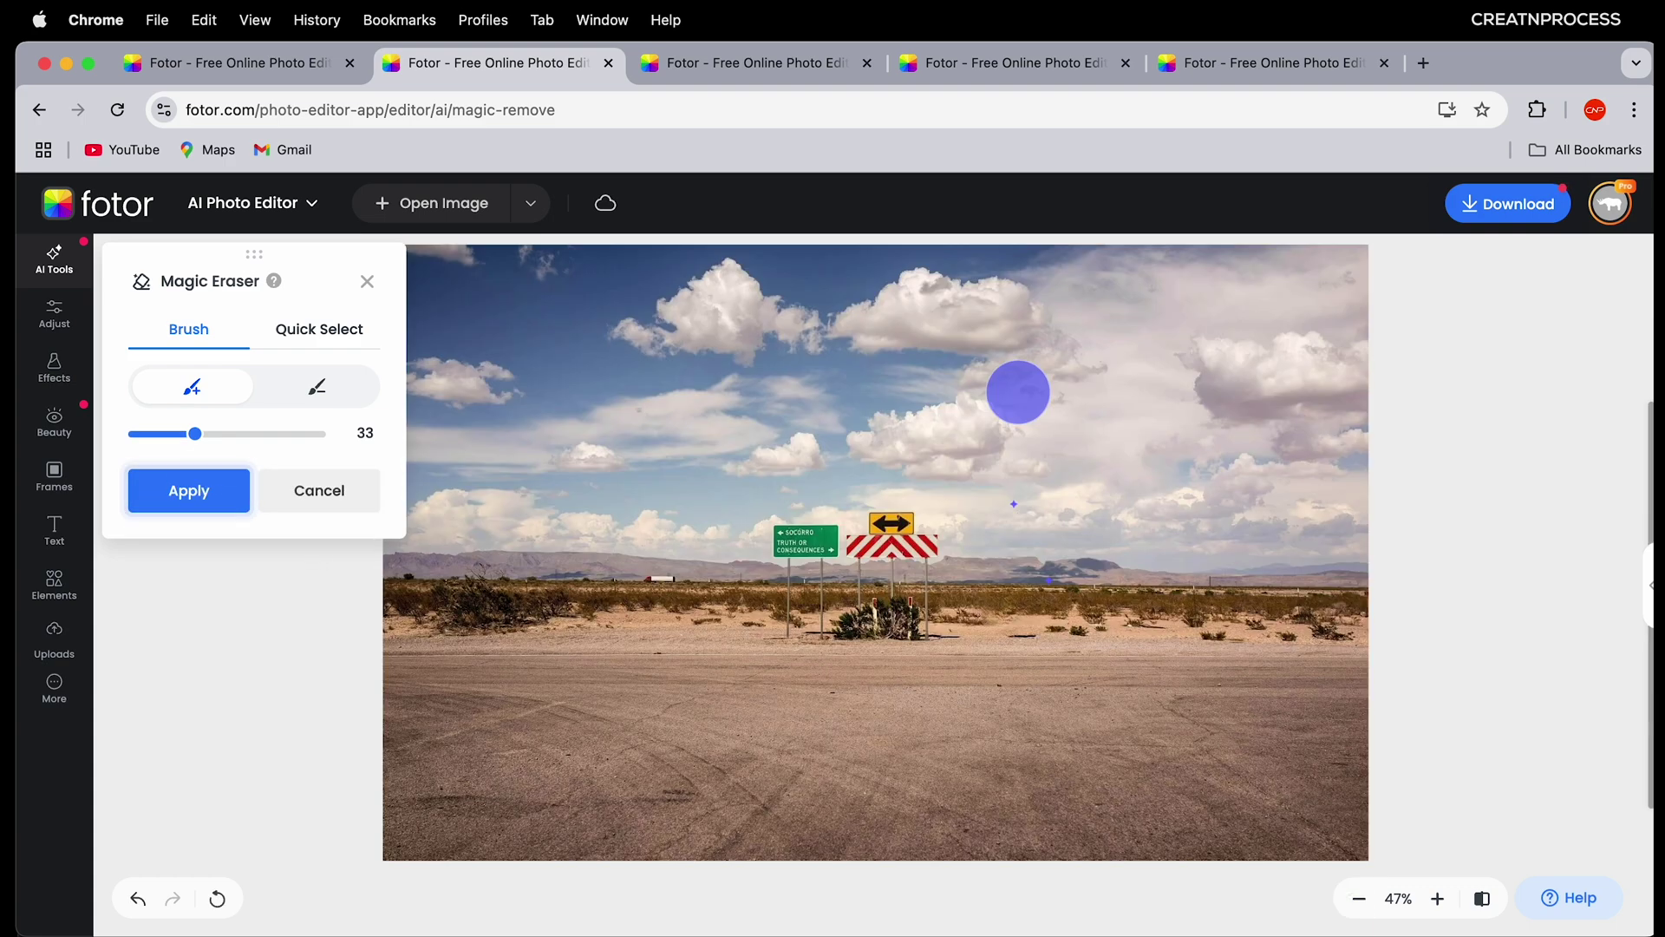
Step: Remove the green Socorro direction sign and its posts from the desert road photo with Magic Eraser
scroll(1018, 621, up, 5)
mouse_move(717, 492)
mouse_down()
mouse_move(773, 484)
mouse_move(745, 480)
mouse_move(735, 597)
mouse_up()
click(245, 503)
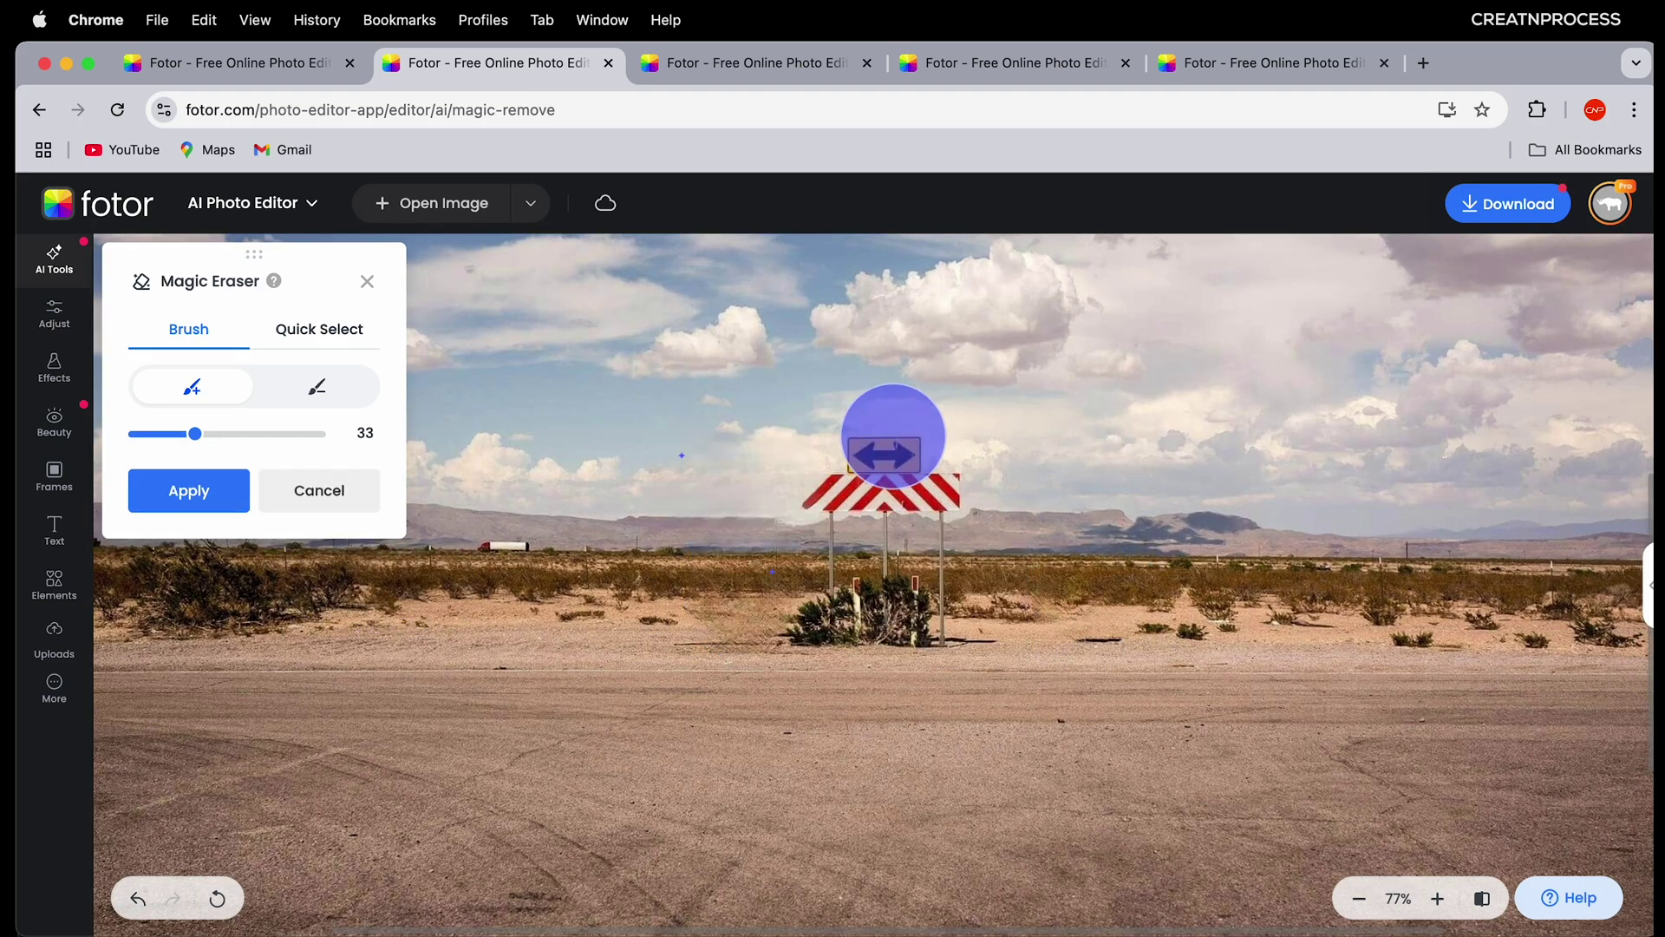
Step: Check the cleaned desert road photo and switch to the No Trespassing sign photo
scroll(863, 460, down, 4)
scroll(856, 454, up, 1)
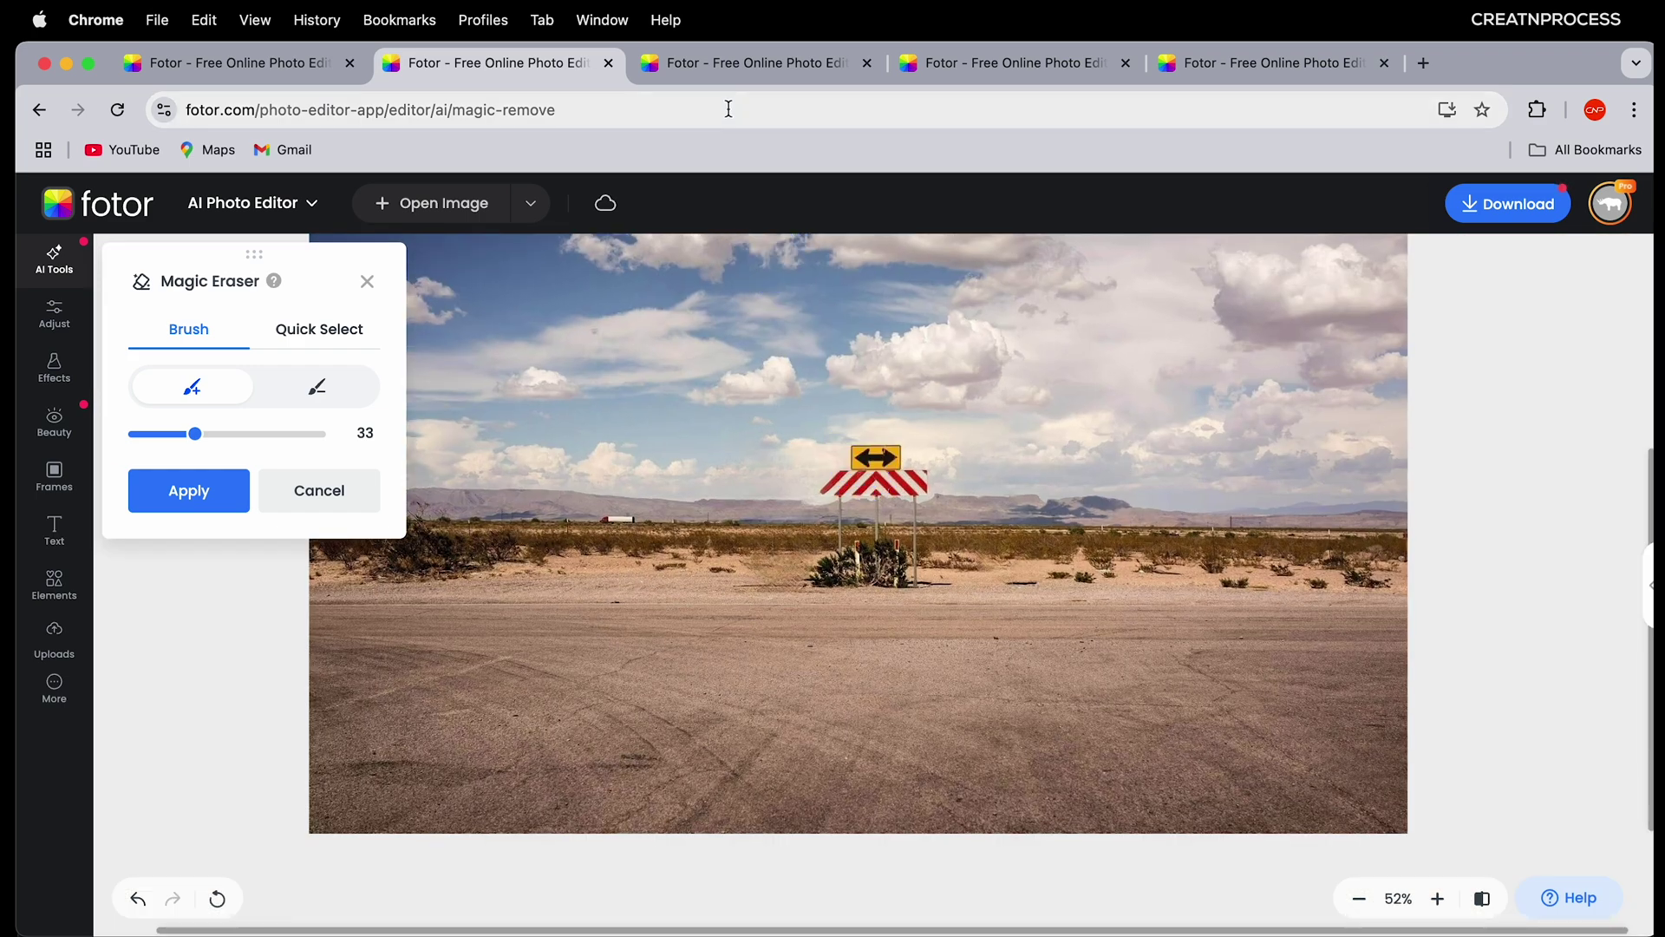
click(750, 66)
Step: Try selecting the lettering on the No Trespassing sign with Magic Eraser's Quick Select mode
click(319, 331)
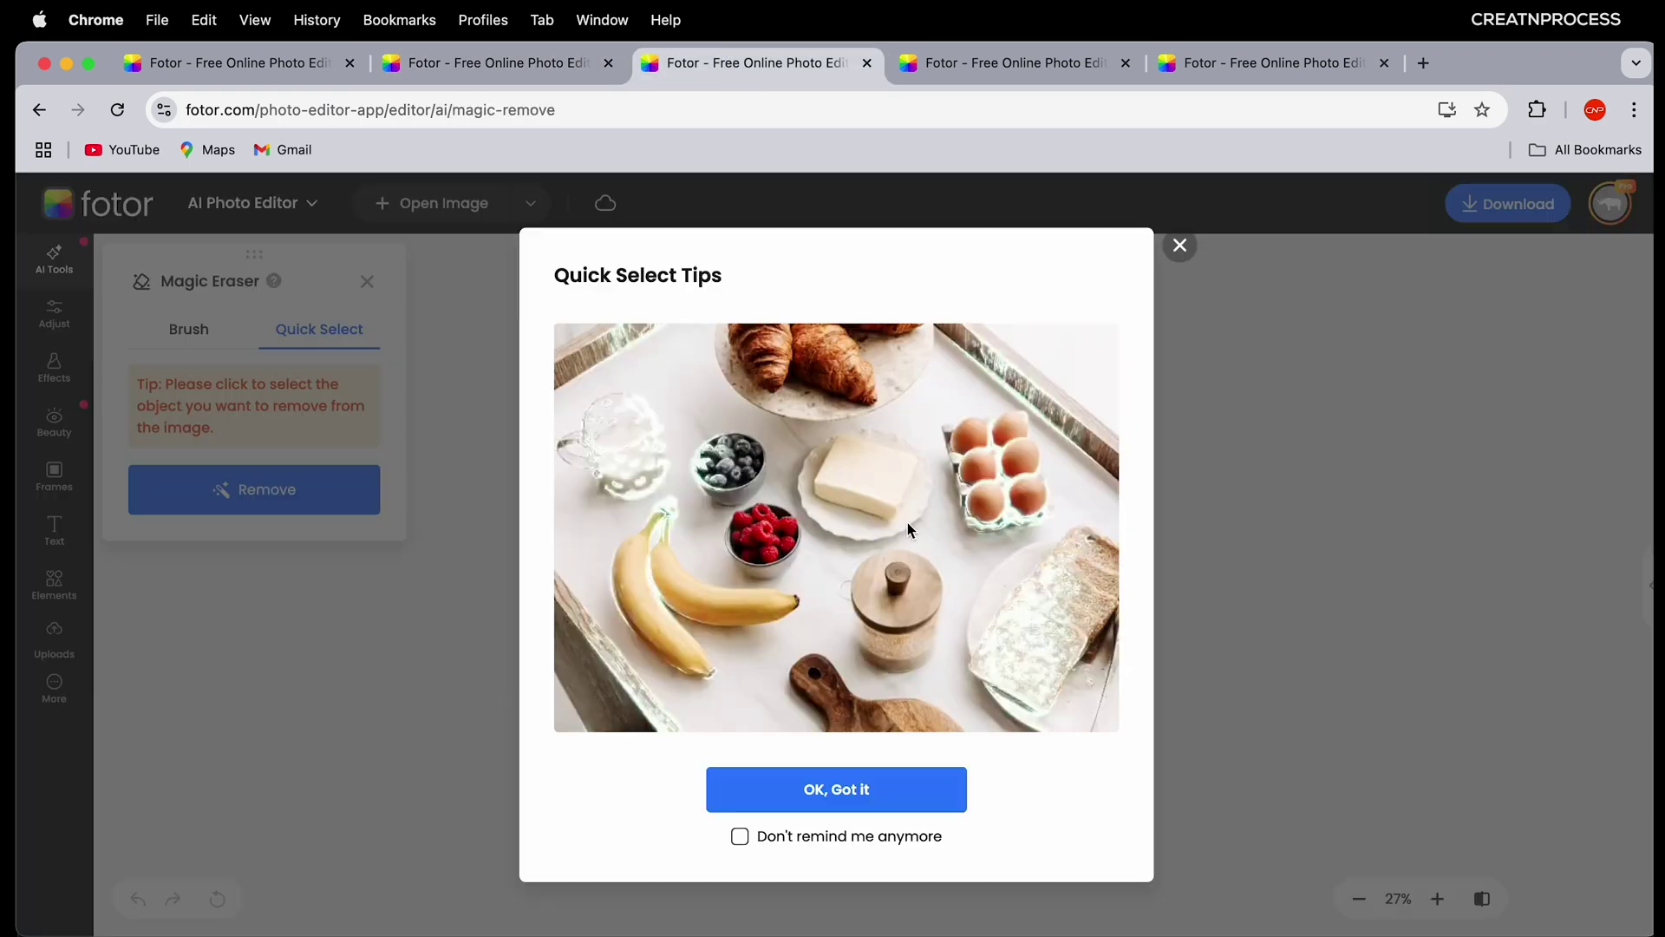
click(848, 787)
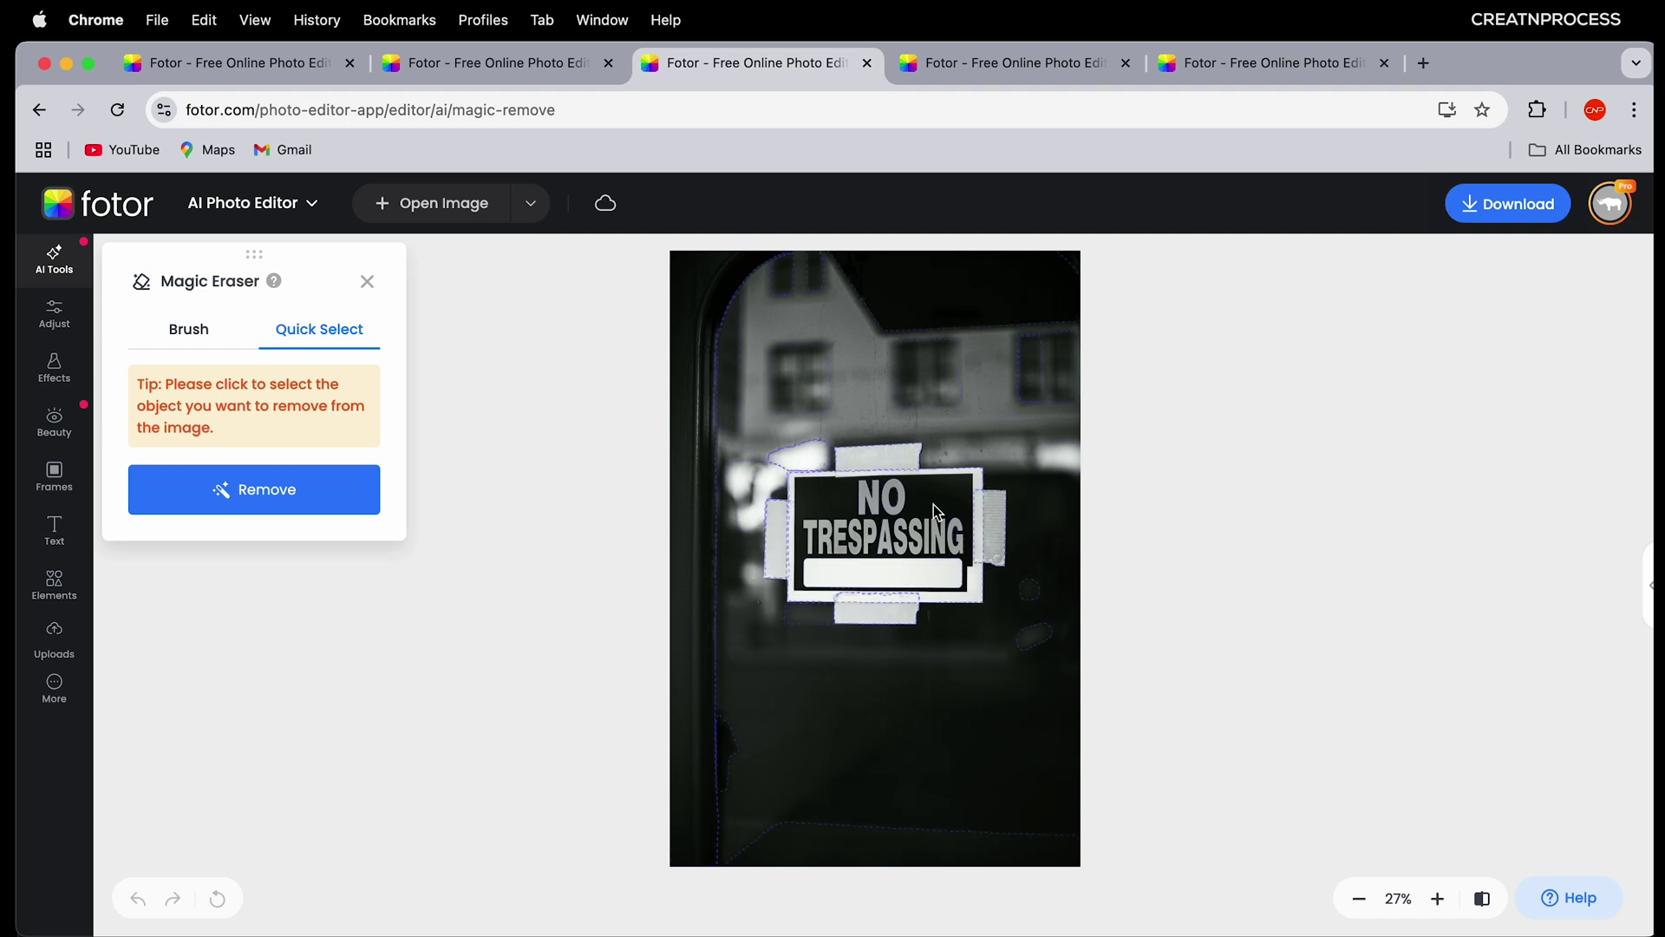
scroll(937, 507, up, 5)
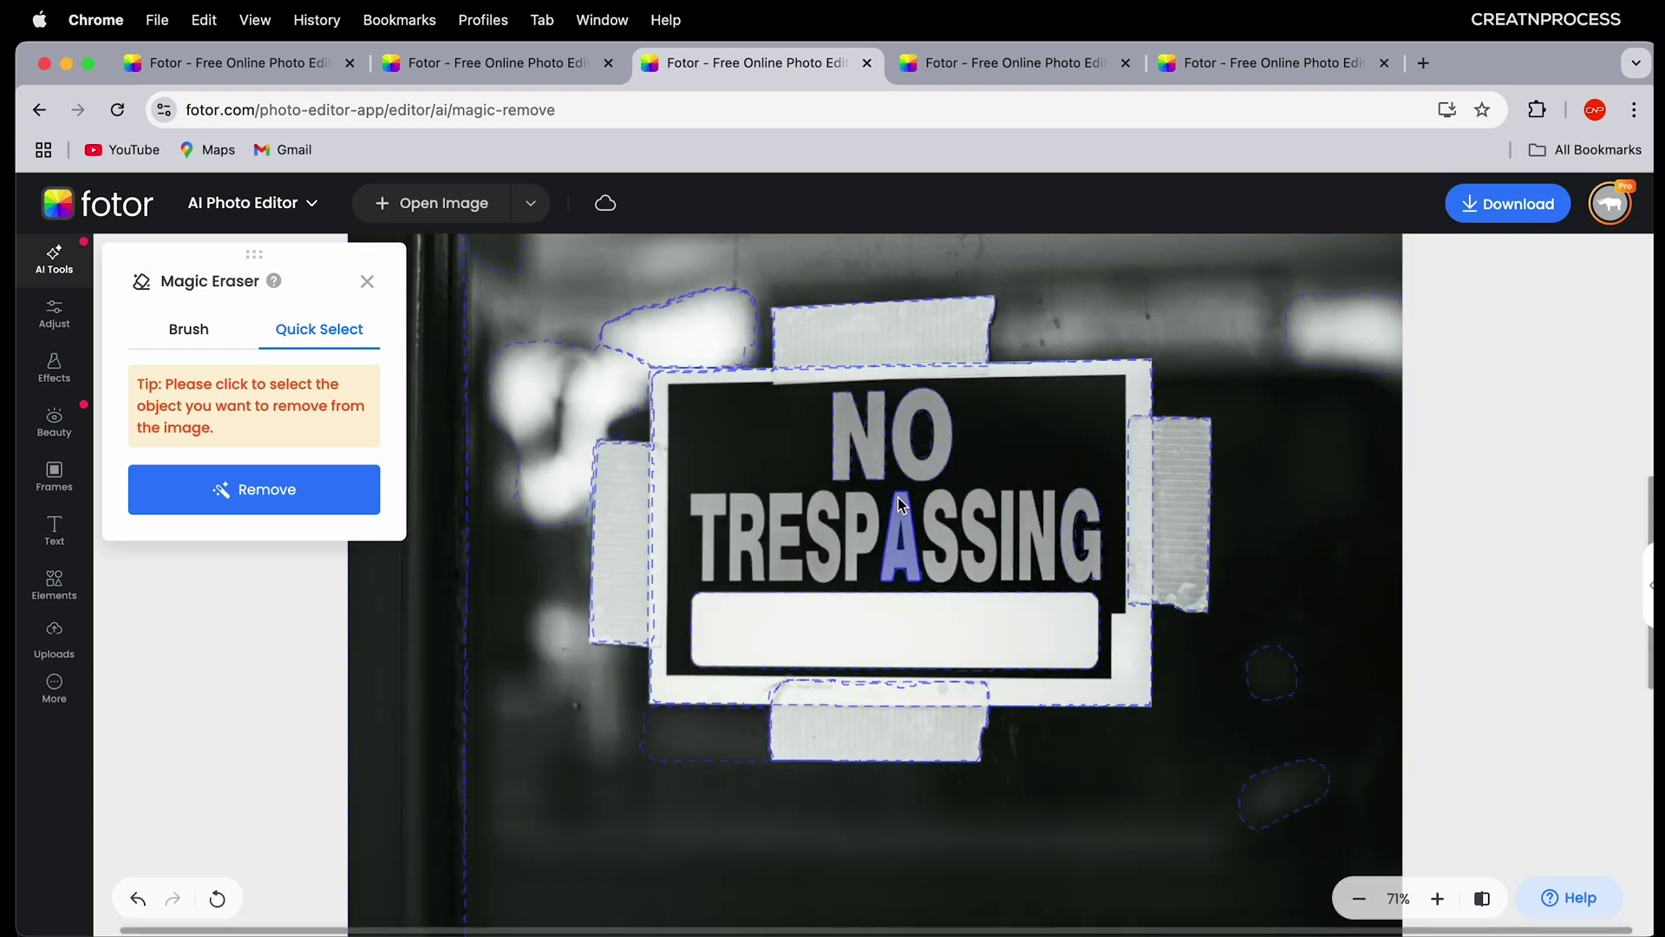
click(919, 453)
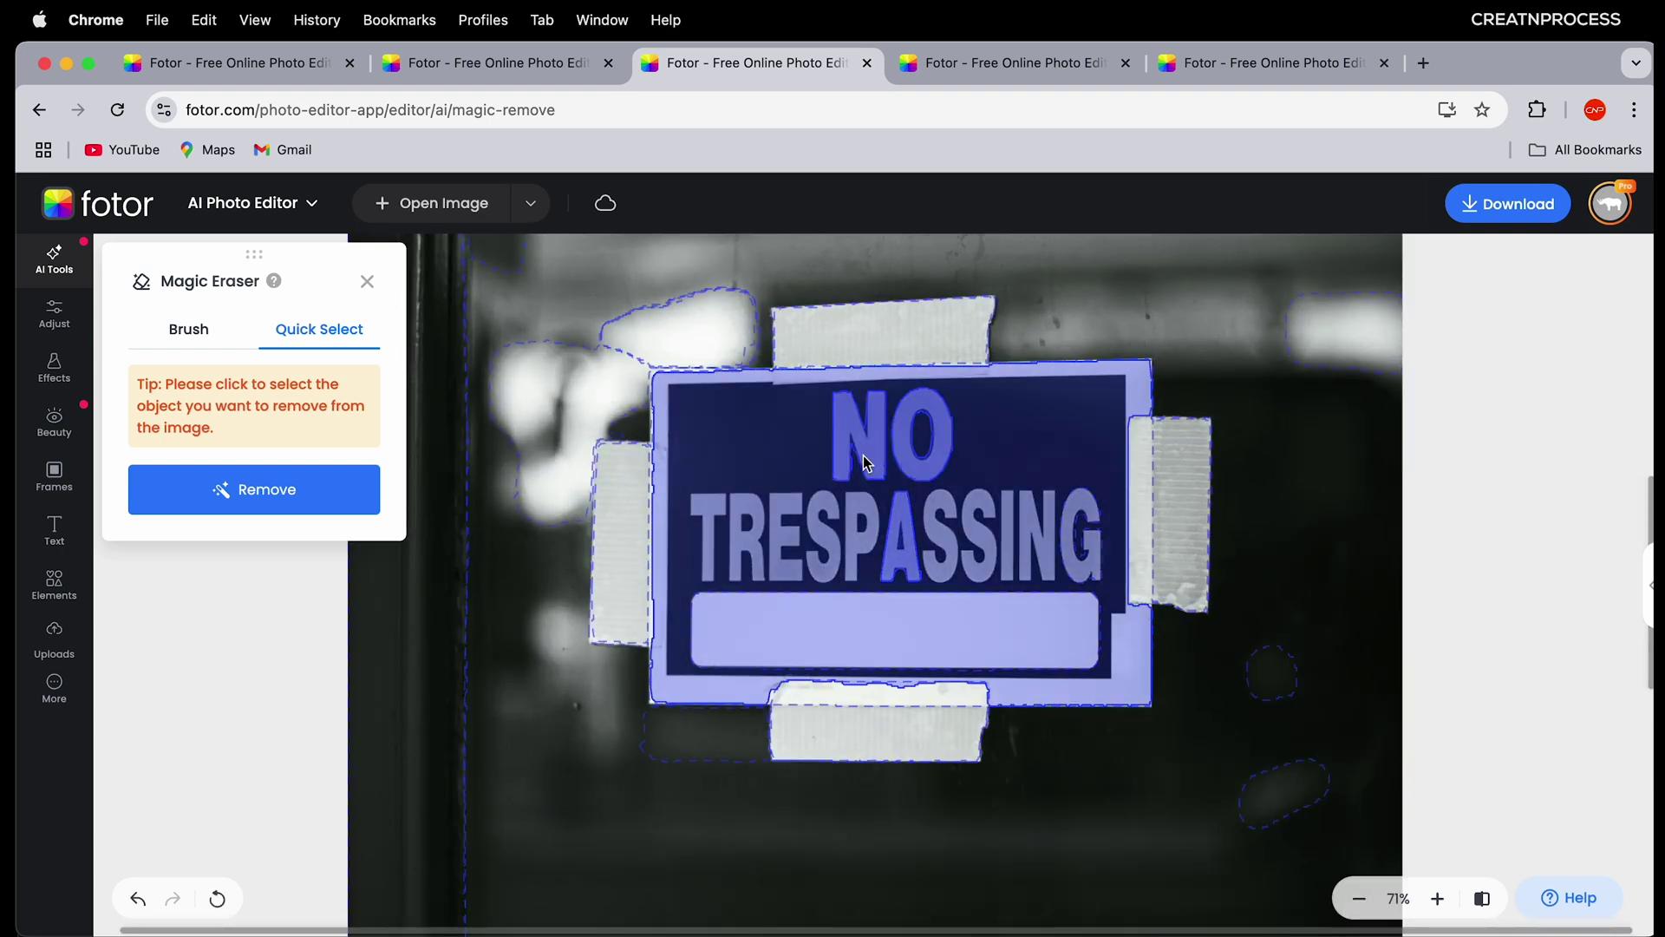
click(824, 523)
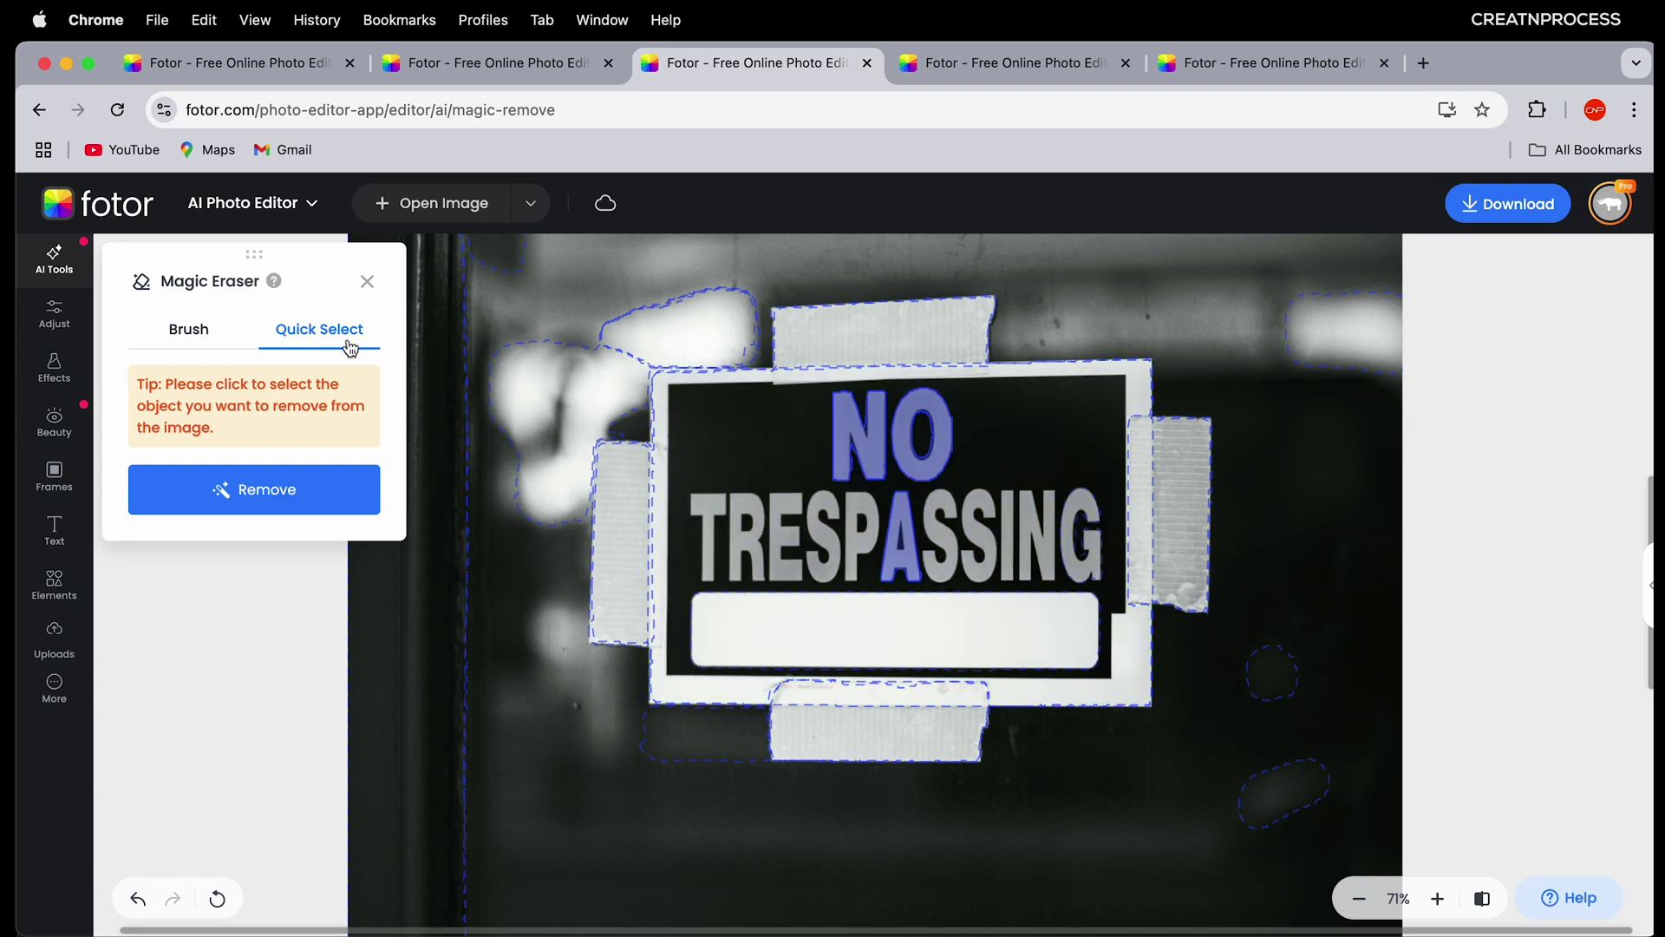
Step: Brush over the words NO TRESPASSING with Magic Eraser at brush size 30 and remove them
click(189, 330)
mouse_move(840, 437)
mouse_down()
mouse_move(914, 430)
mouse_move(922, 449)
mouse_move(854, 481)
mouse_up()
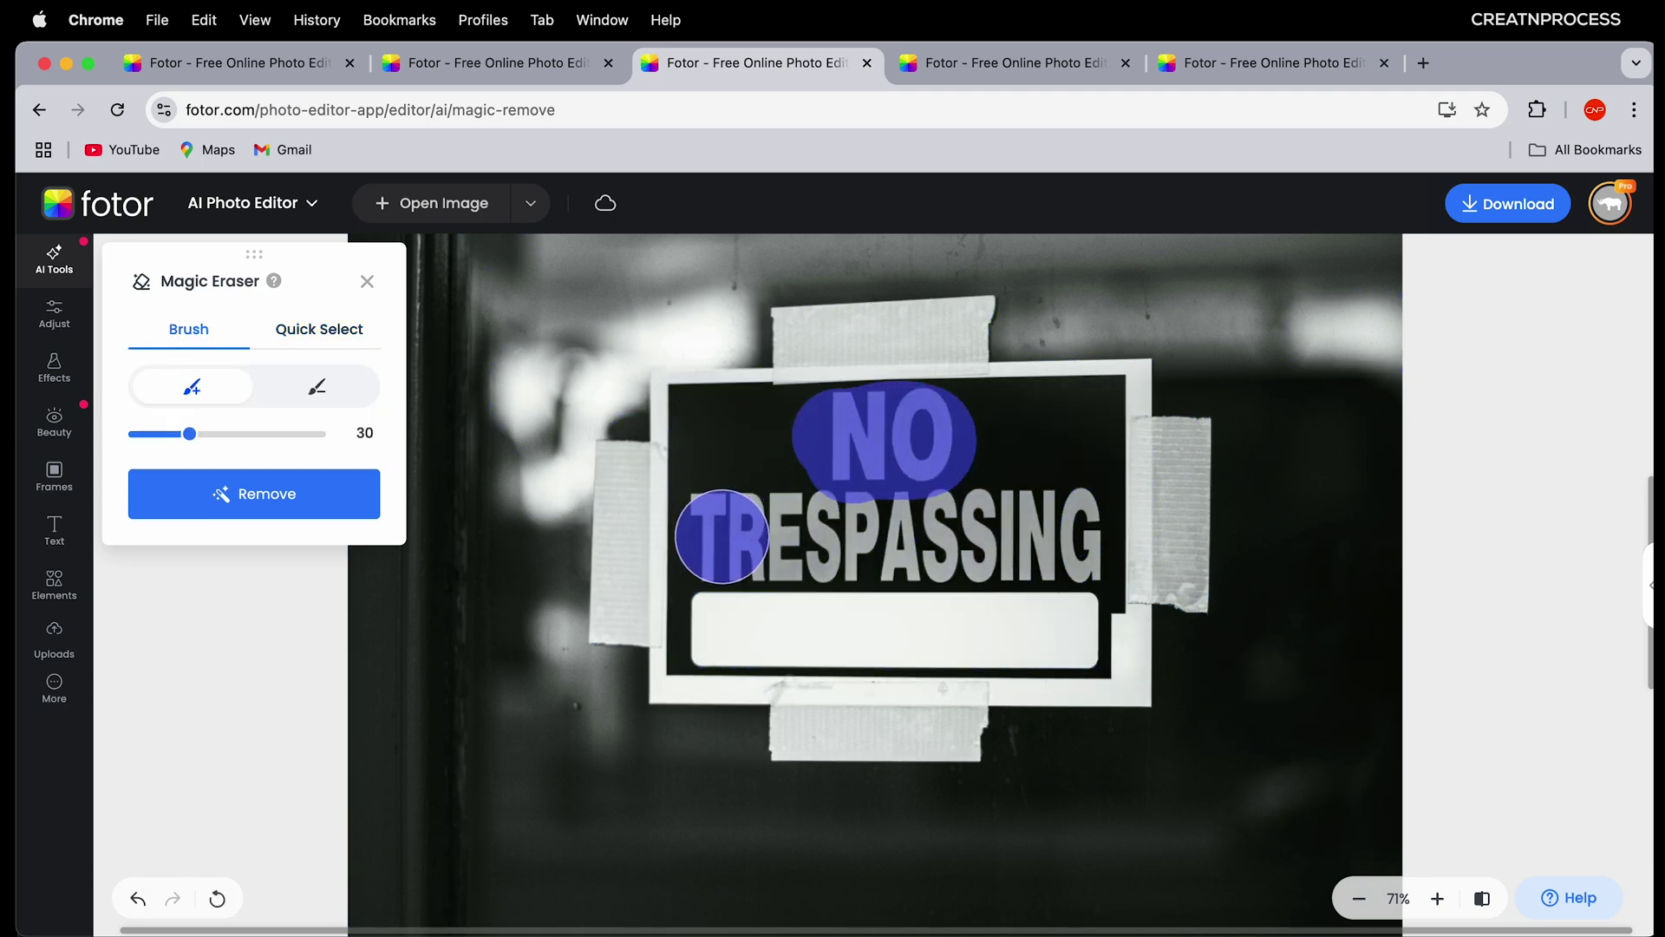
drag(714, 539, 1110, 534)
click(296, 506)
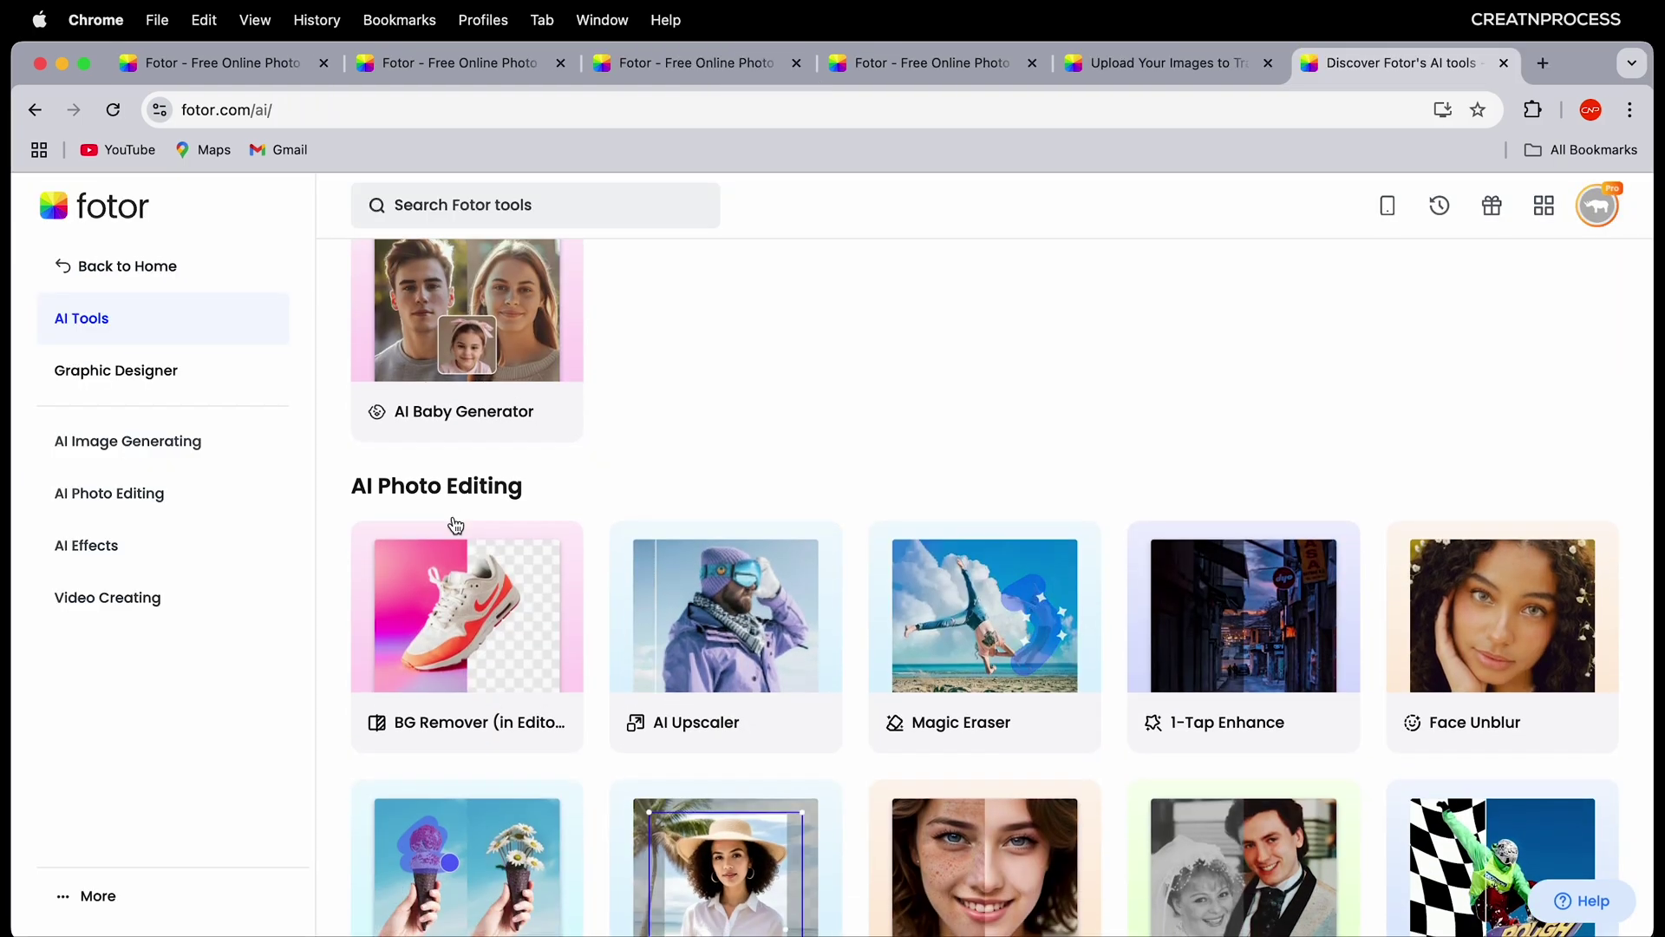
Step: Remove the background from the portrait of the young man in the brown jacket with BG Remover and apply the cutout
scroll(455, 525, down, 1)
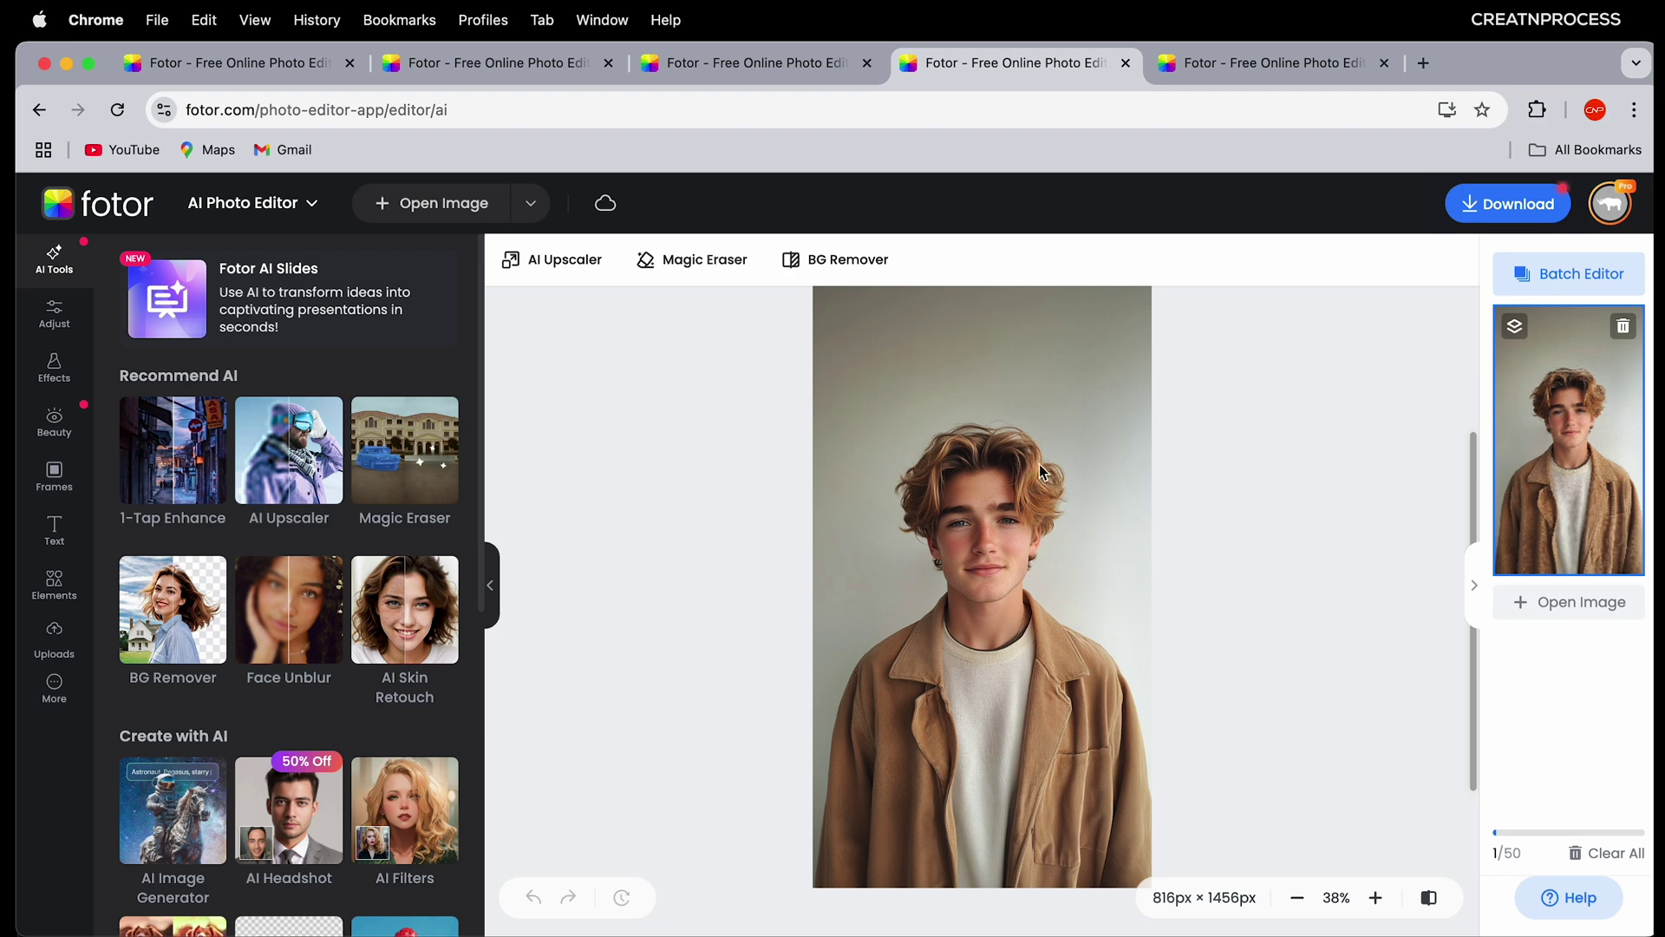
scroll(1041, 472, up, 5)
scroll(1044, 473, down, 4)
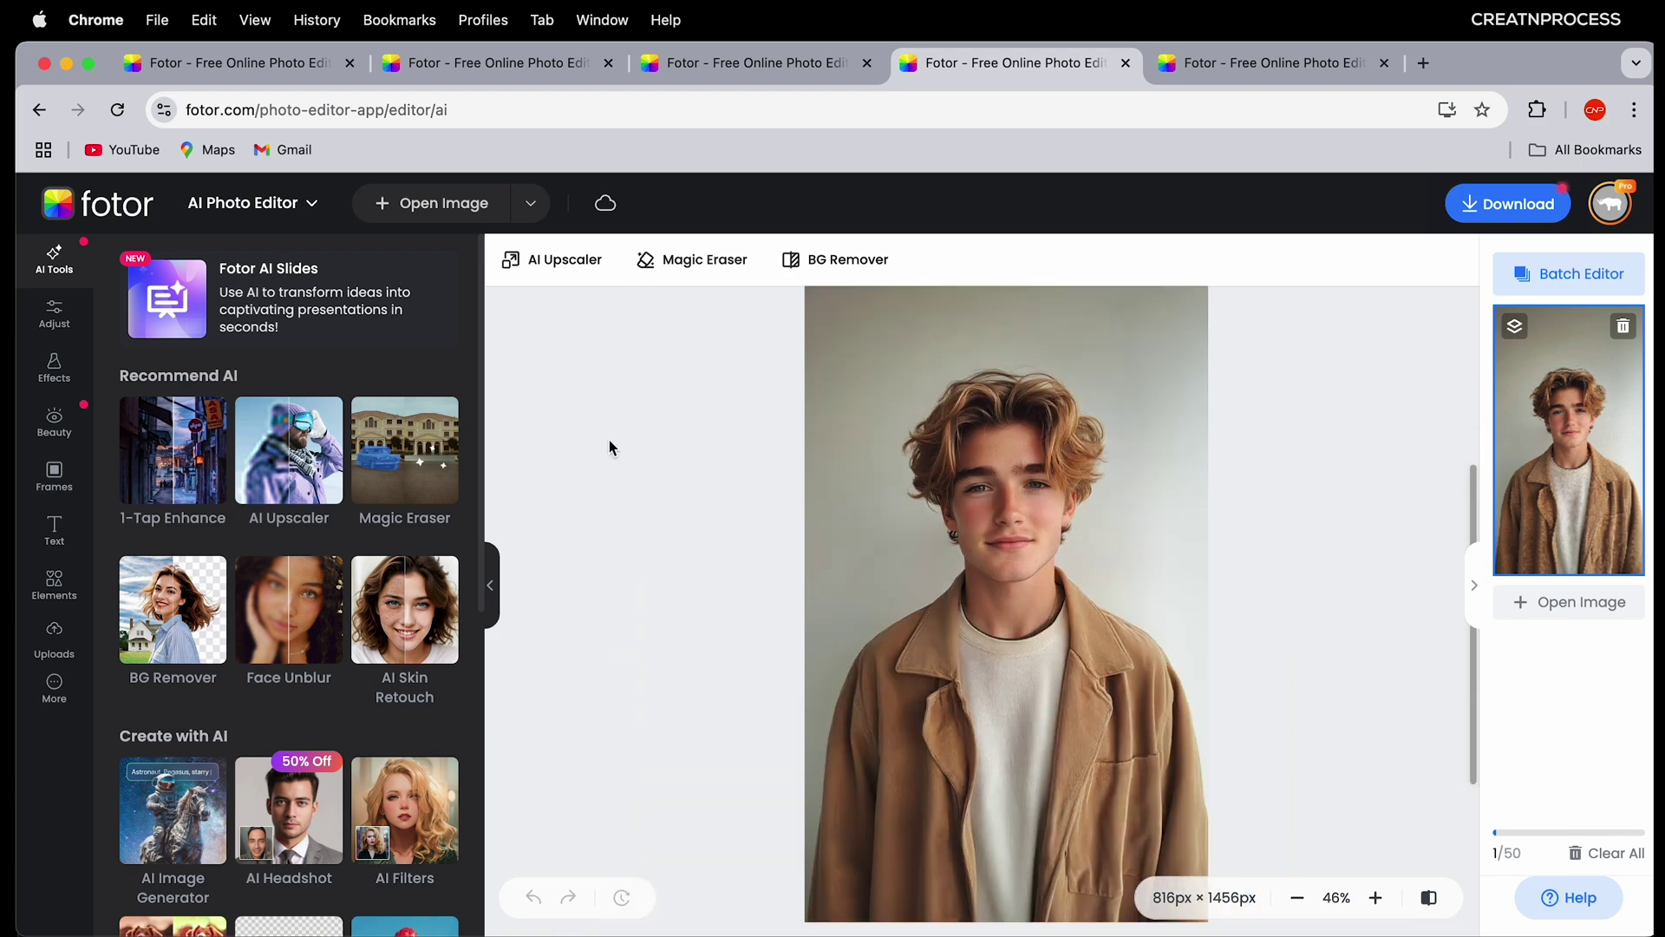
click(173, 610)
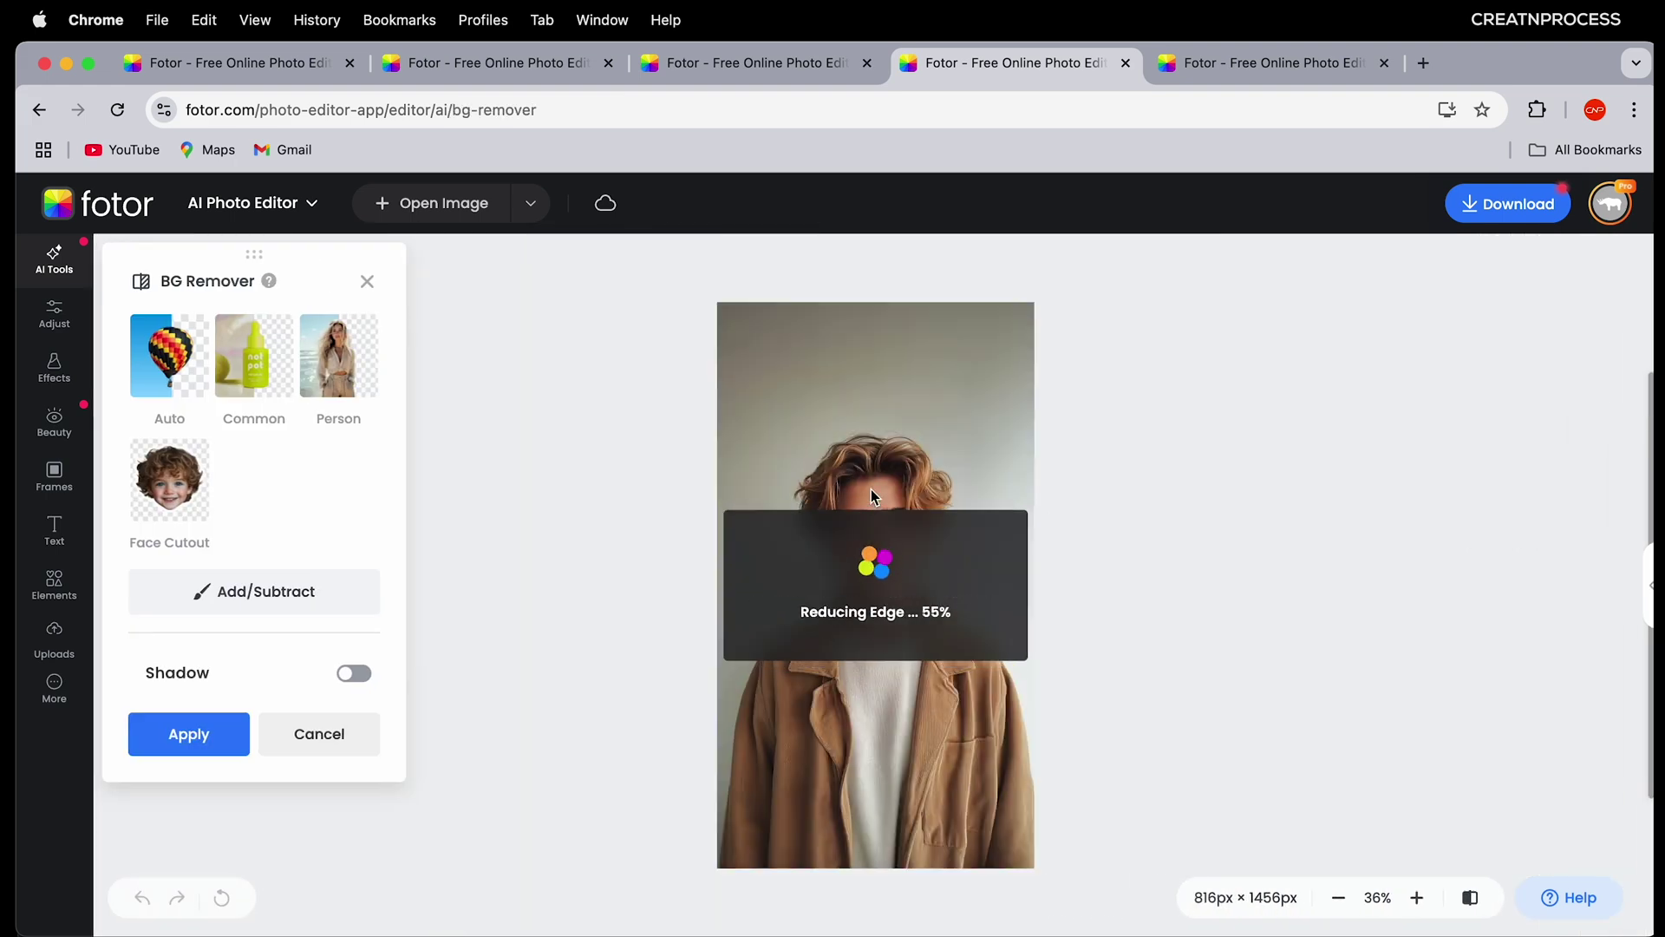
scroll(903, 538, up, 5)
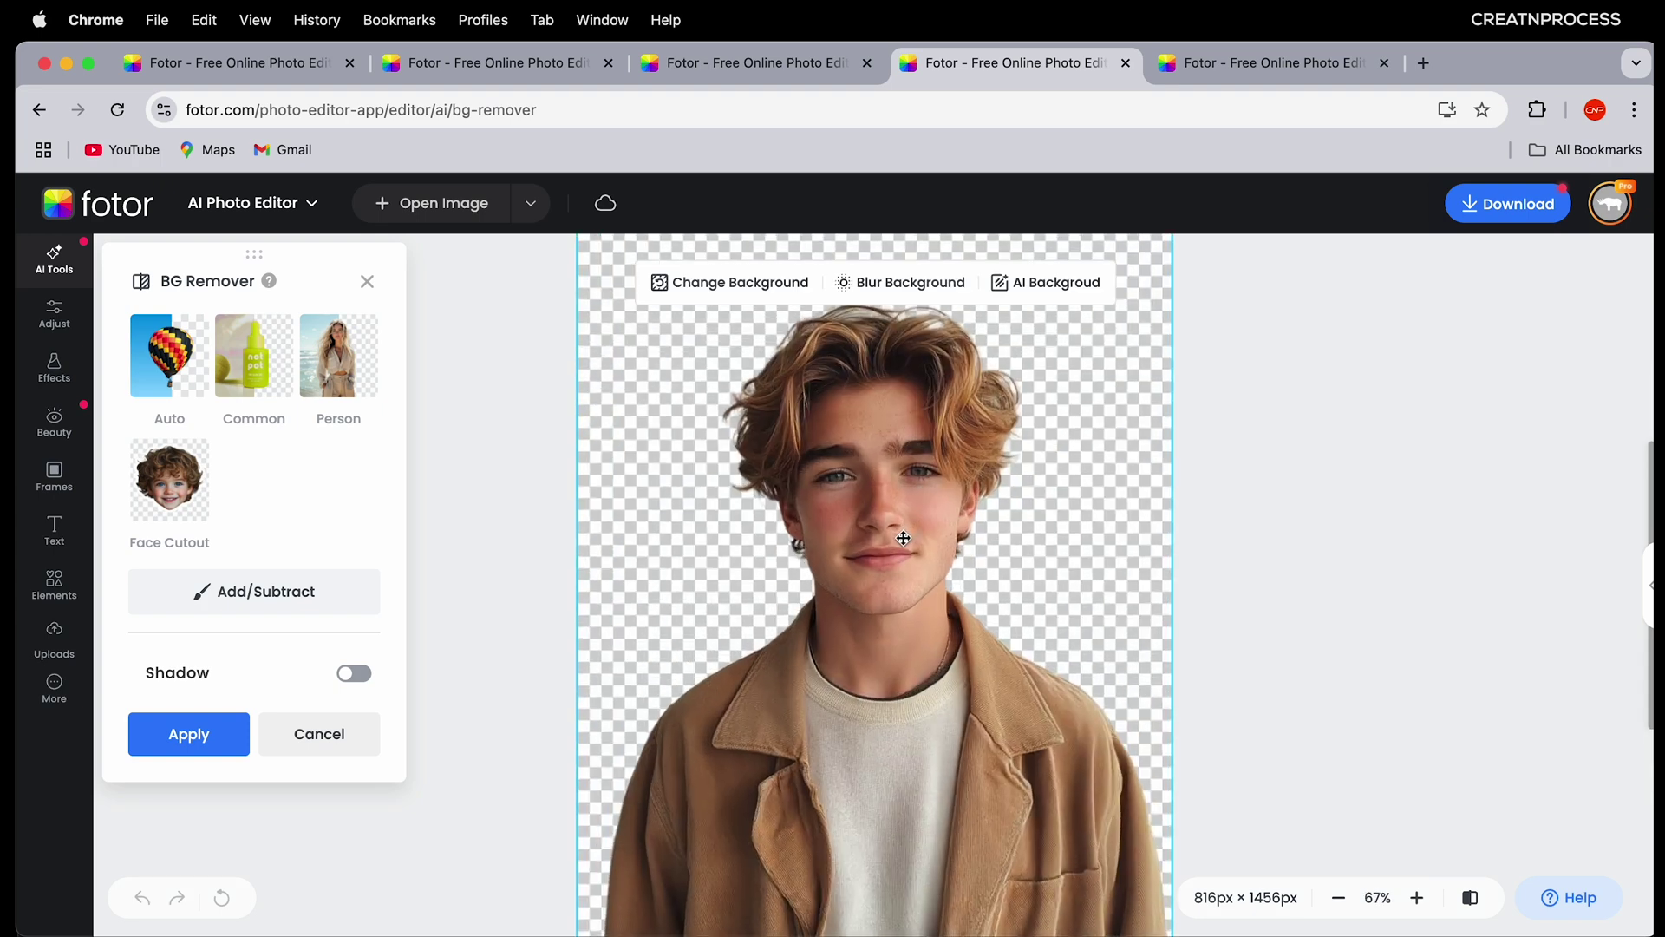
scroll(904, 538, down, 2)
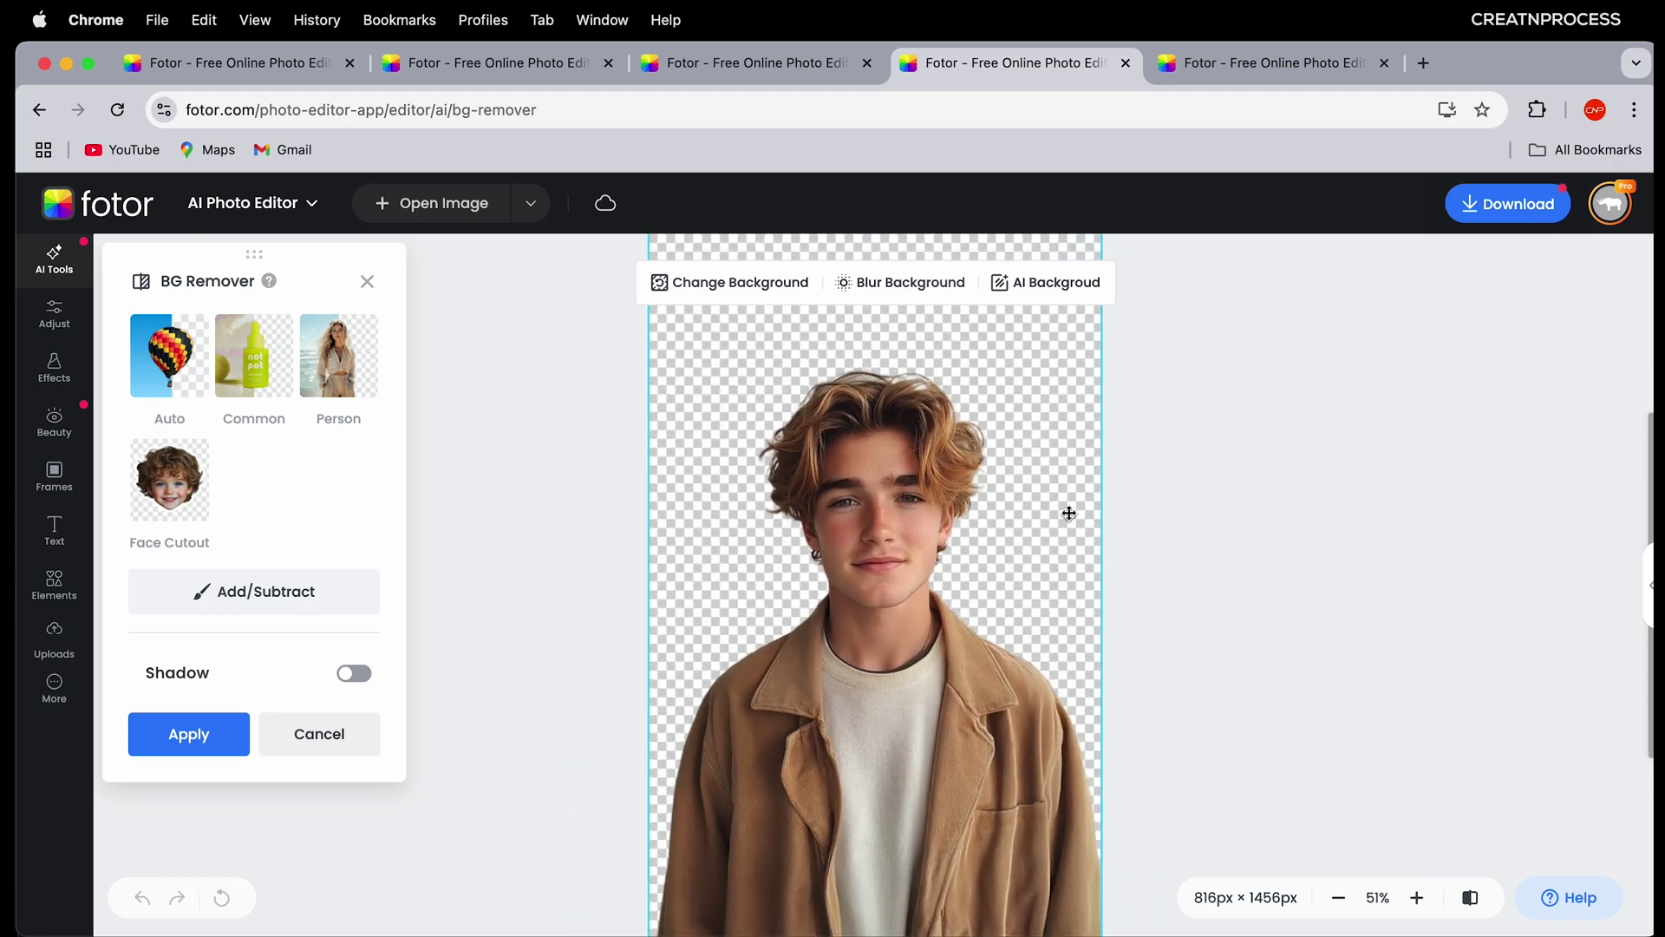
click(223, 741)
scroll(1074, 583, up, 2)
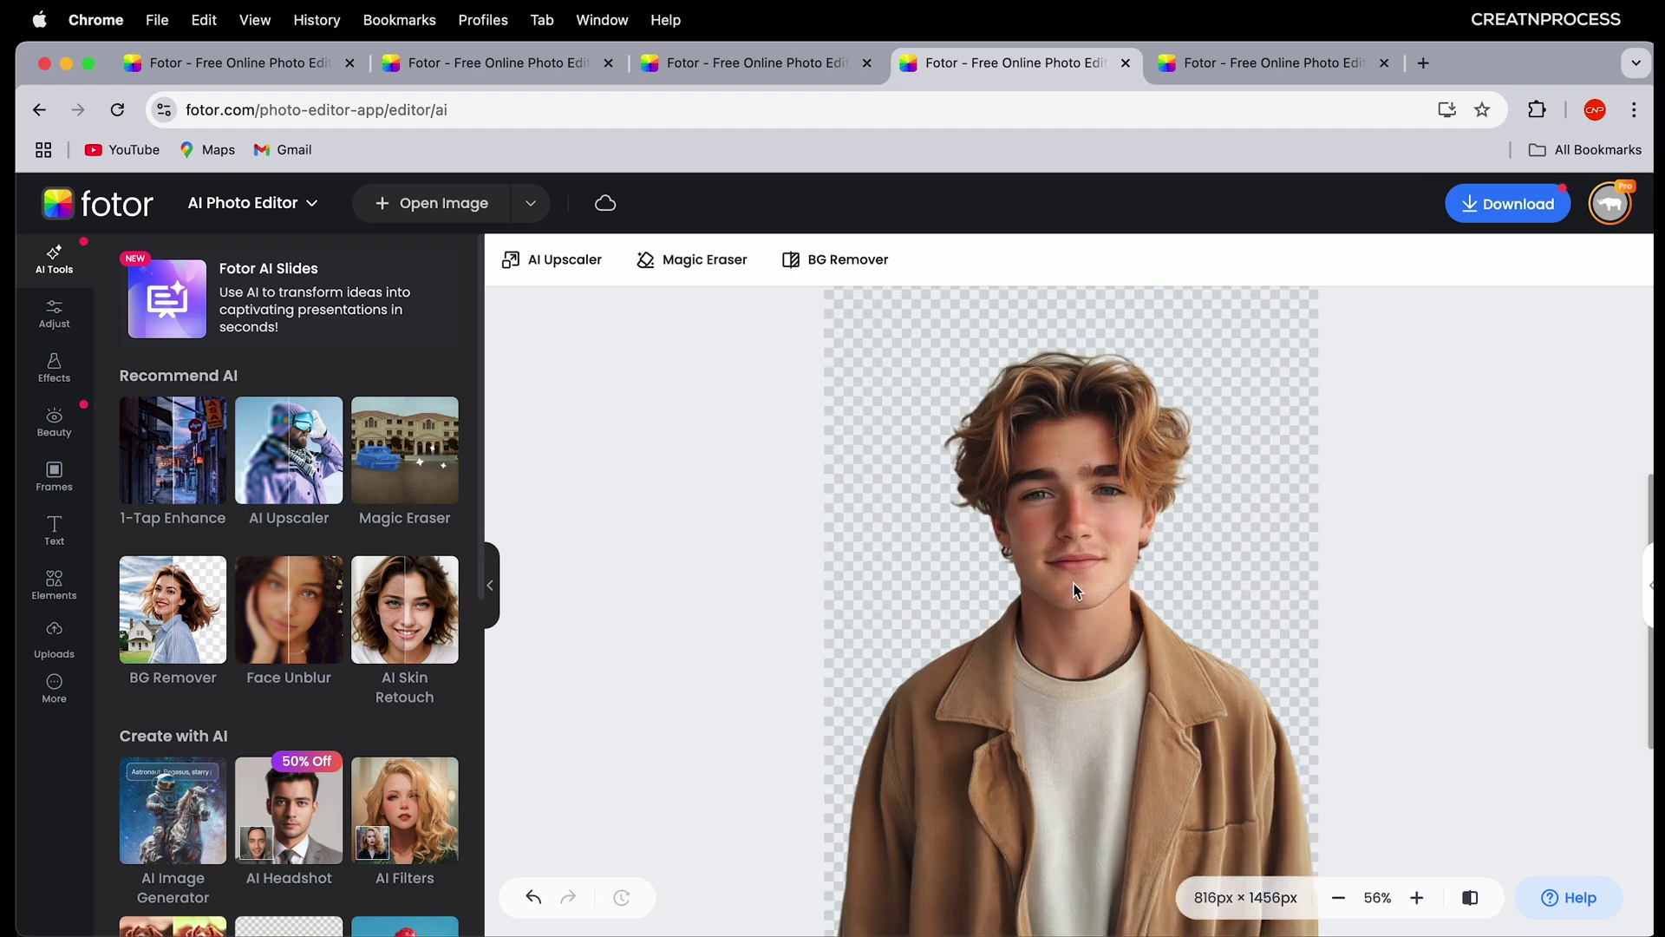
Step: Examine the portrait cutout's PNG and JPG download formats and the JPG quality levels, and close the download options without exporting
click(1516, 208)
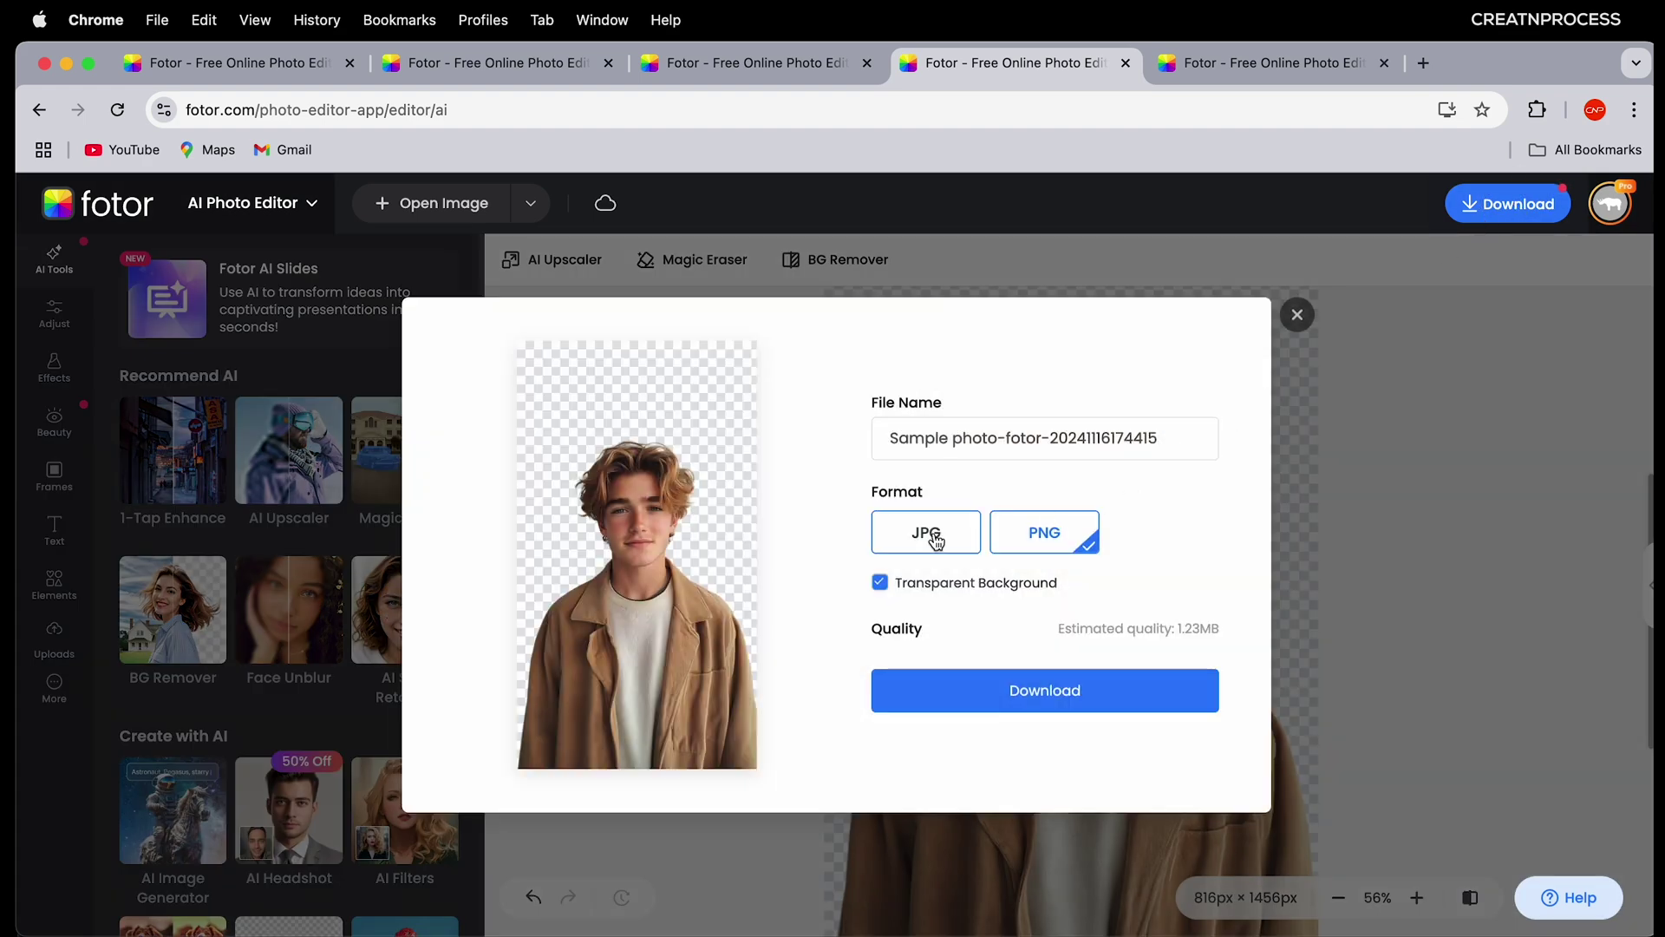
click(926, 534)
click(1004, 534)
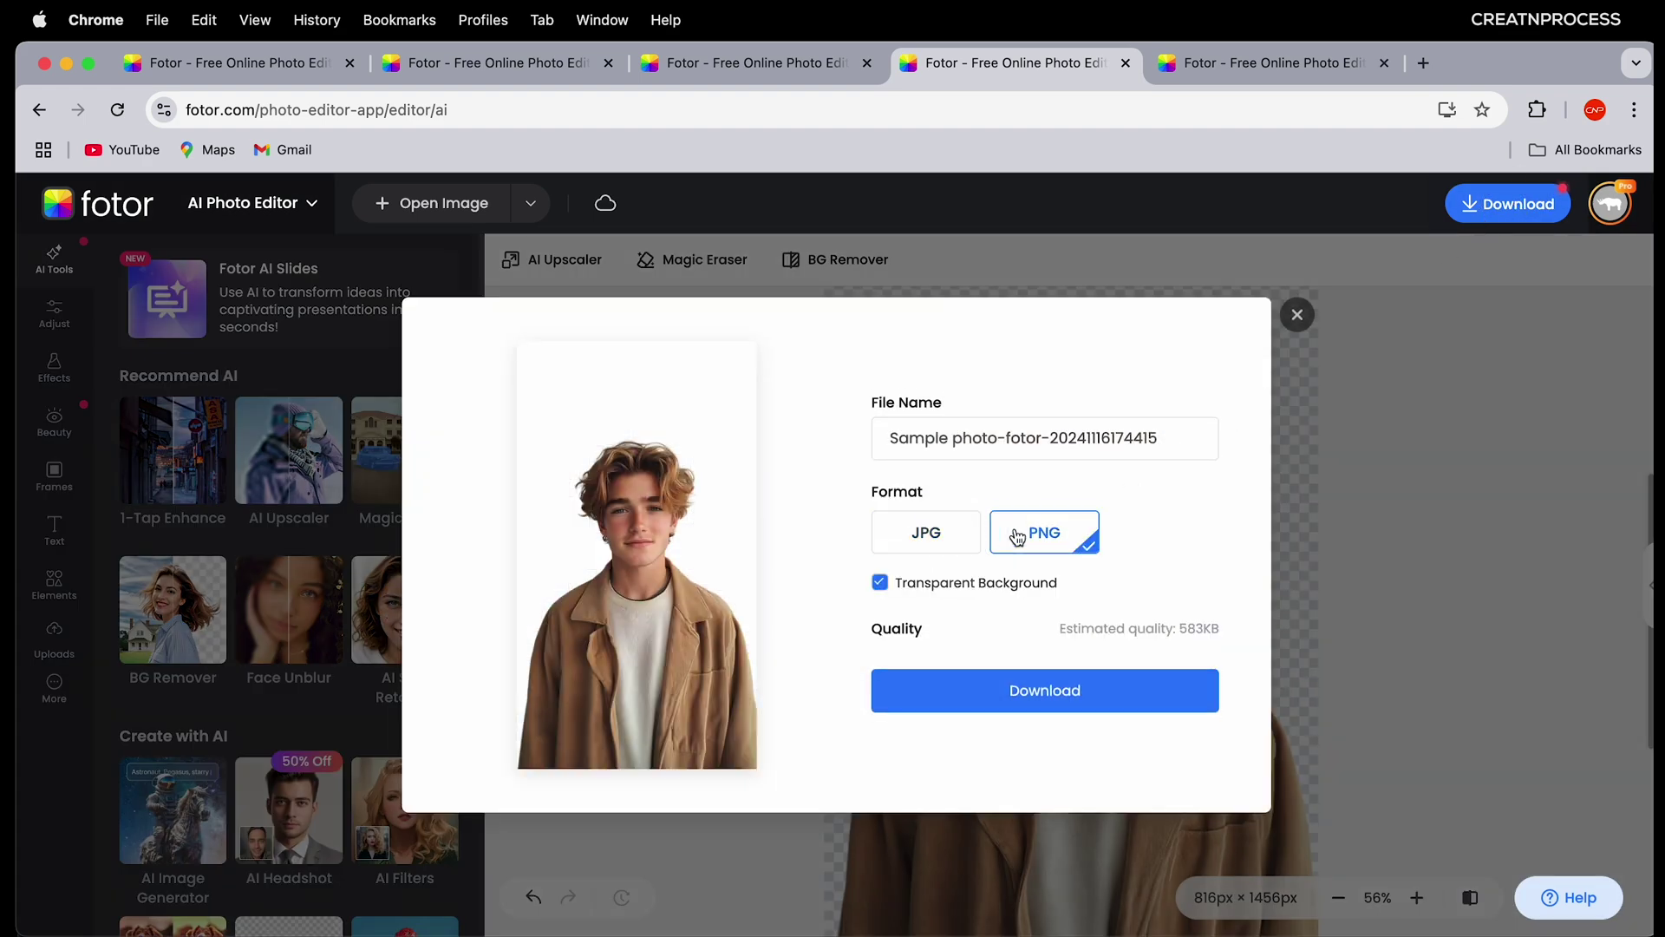
click(952, 581)
click(951, 617)
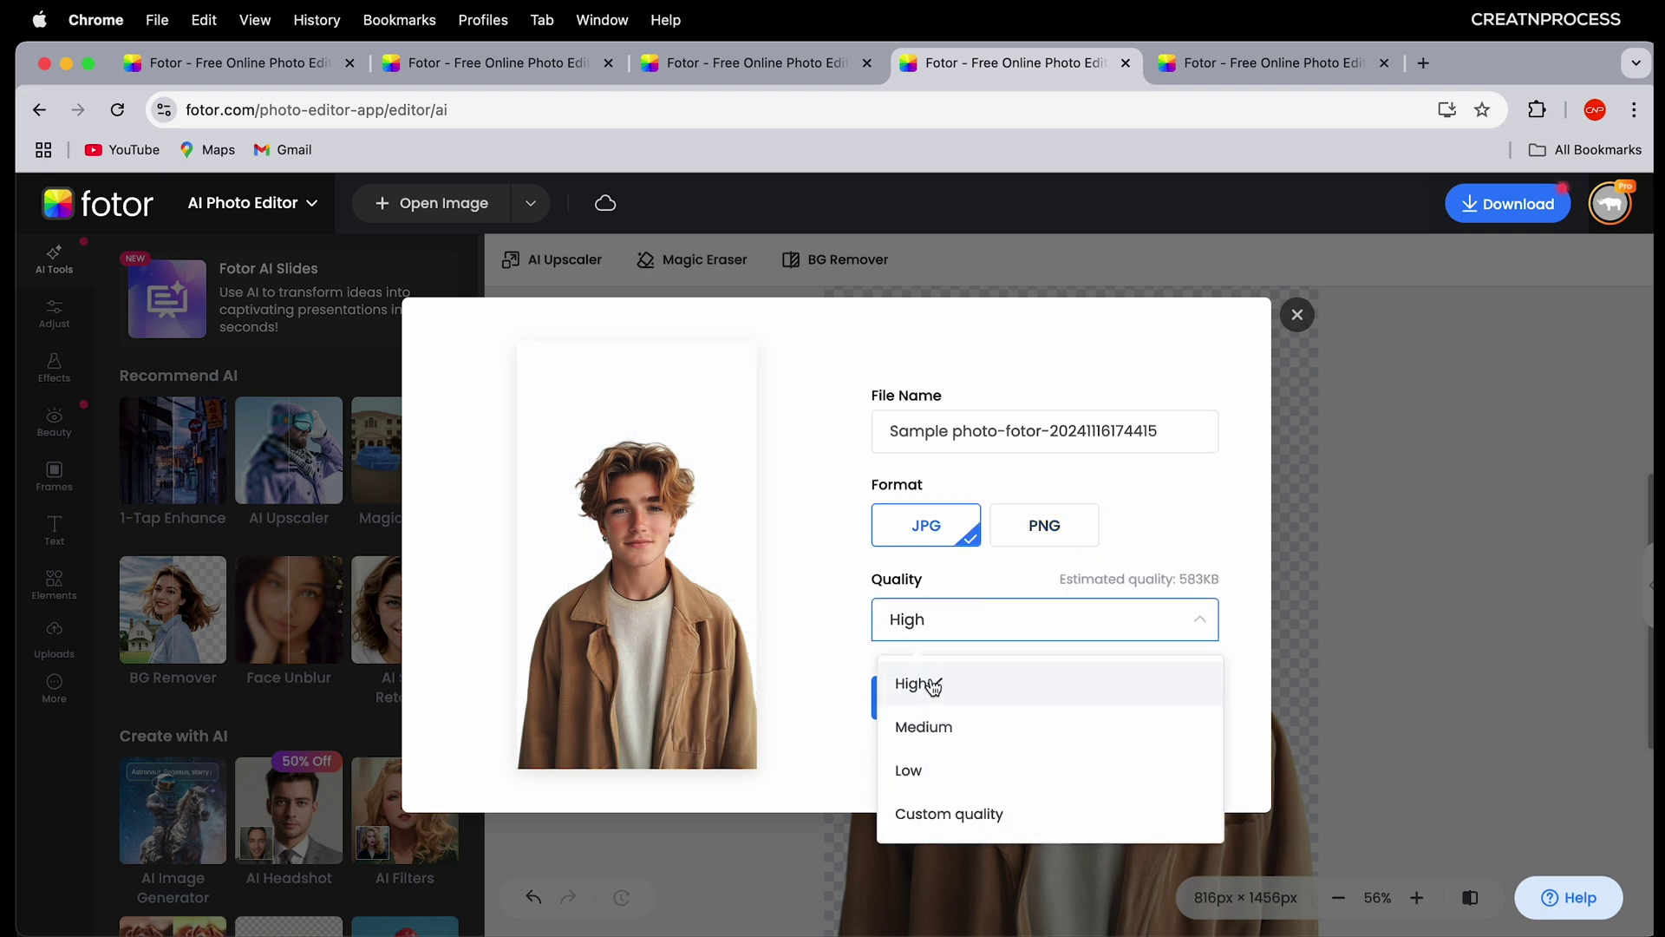
click(1210, 543)
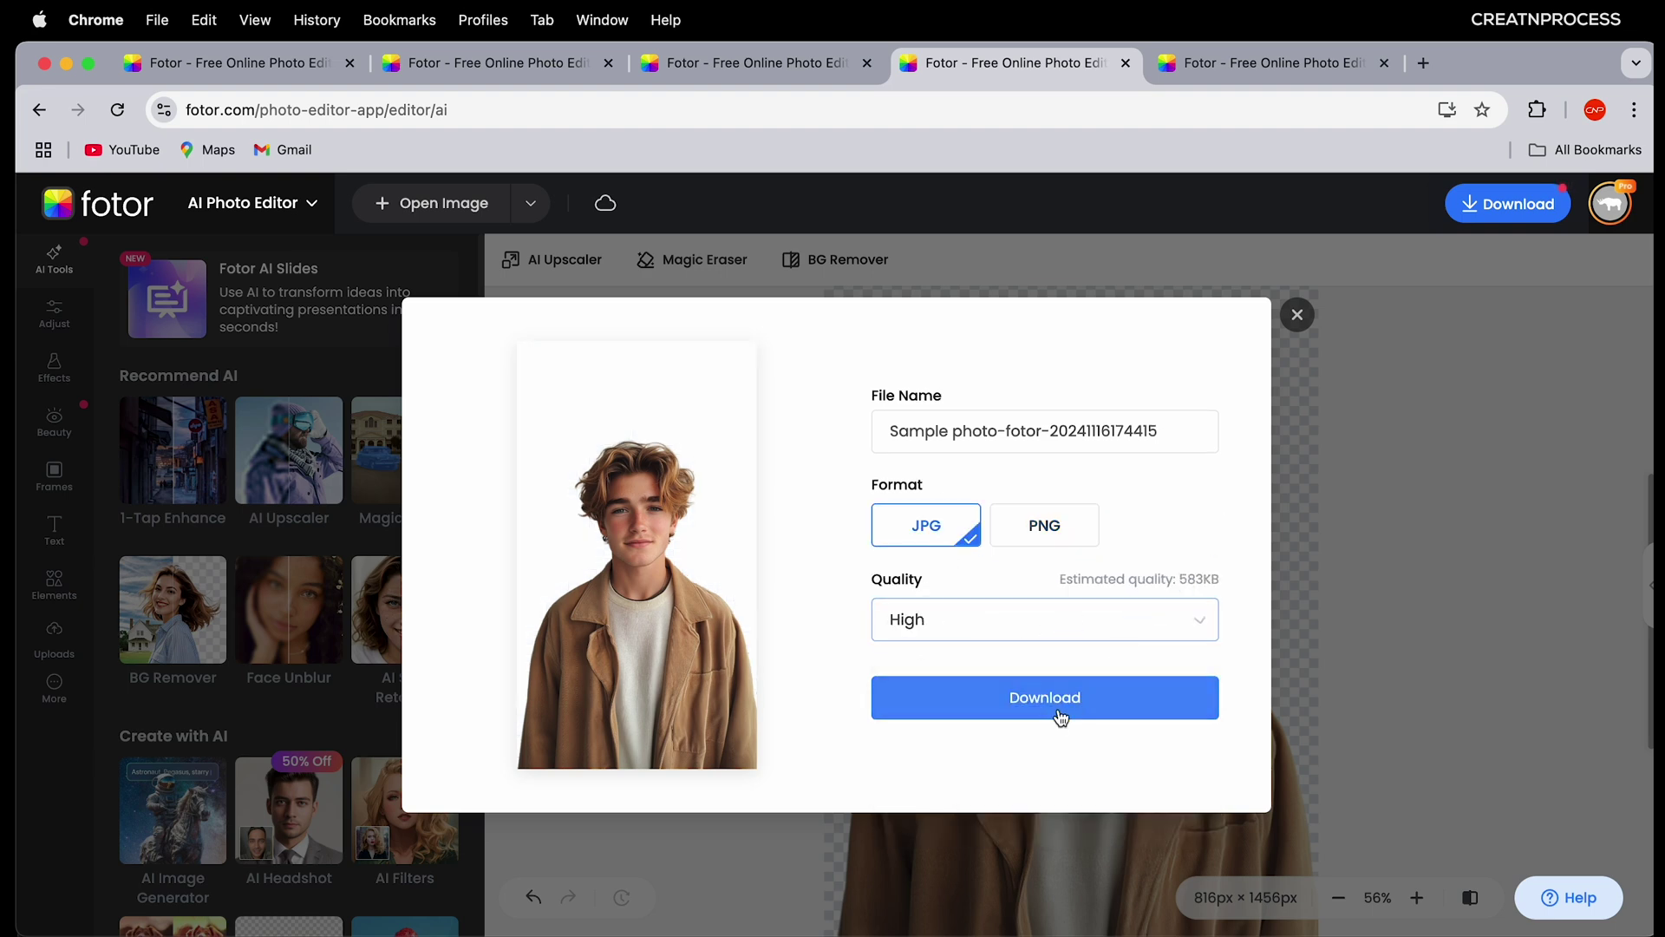
click(1296, 321)
Step: Switch to the brown sneaker photo, remove its background with BG Remover, and open Change Background for the cutout
key(ctrl+Tab)
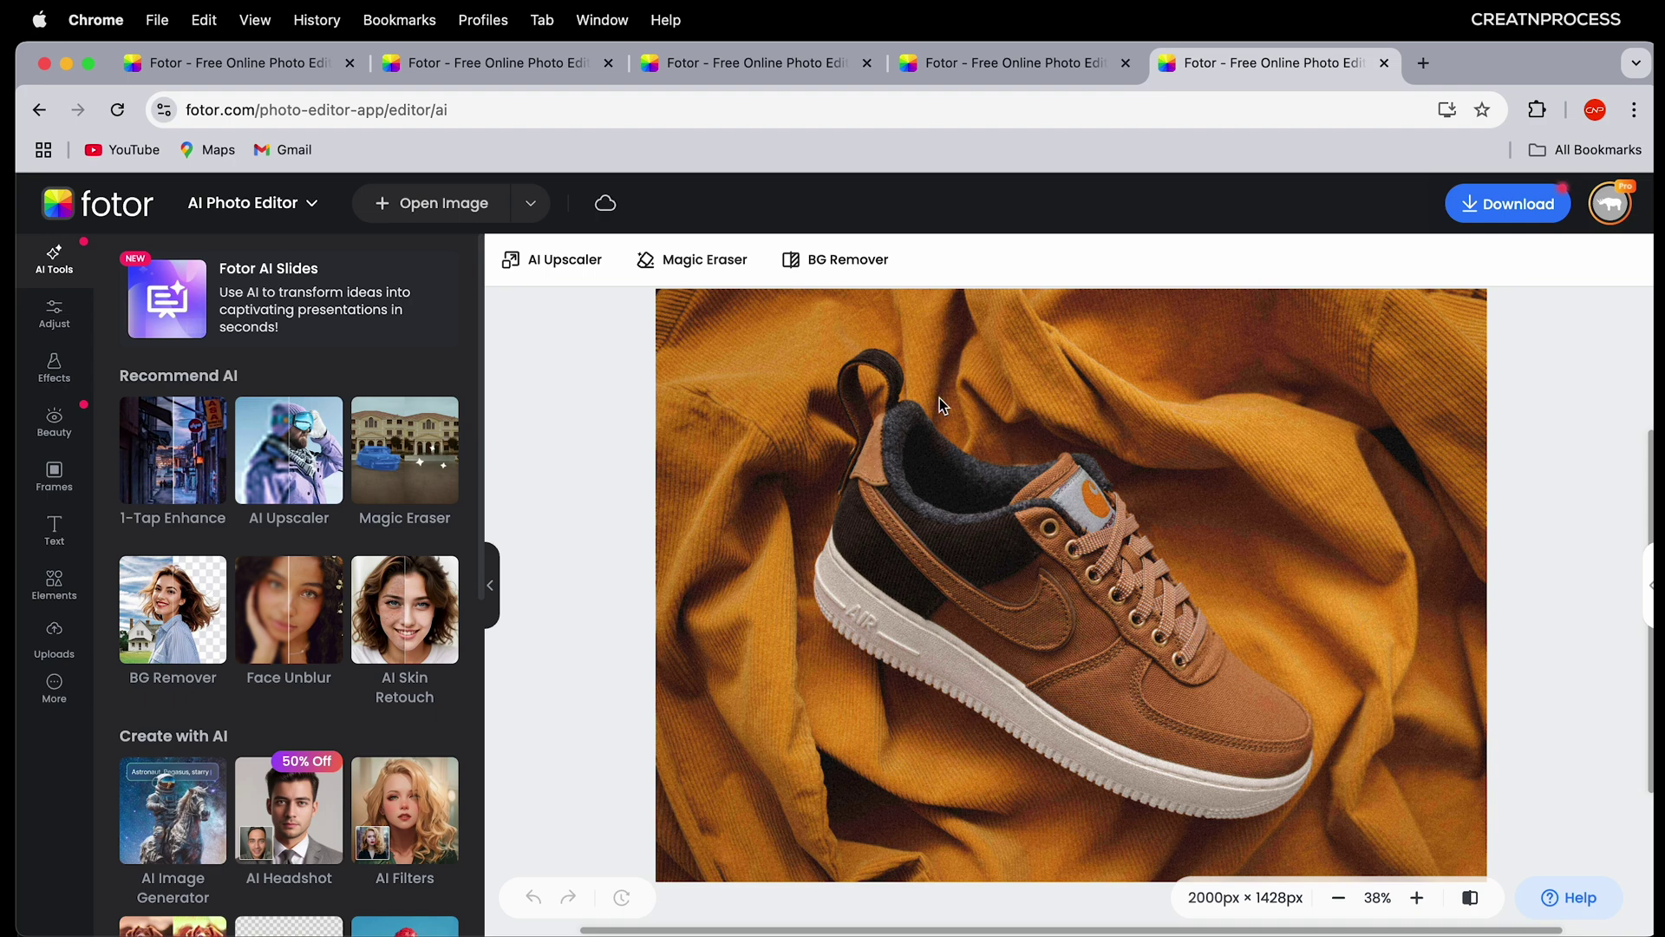
click(802, 271)
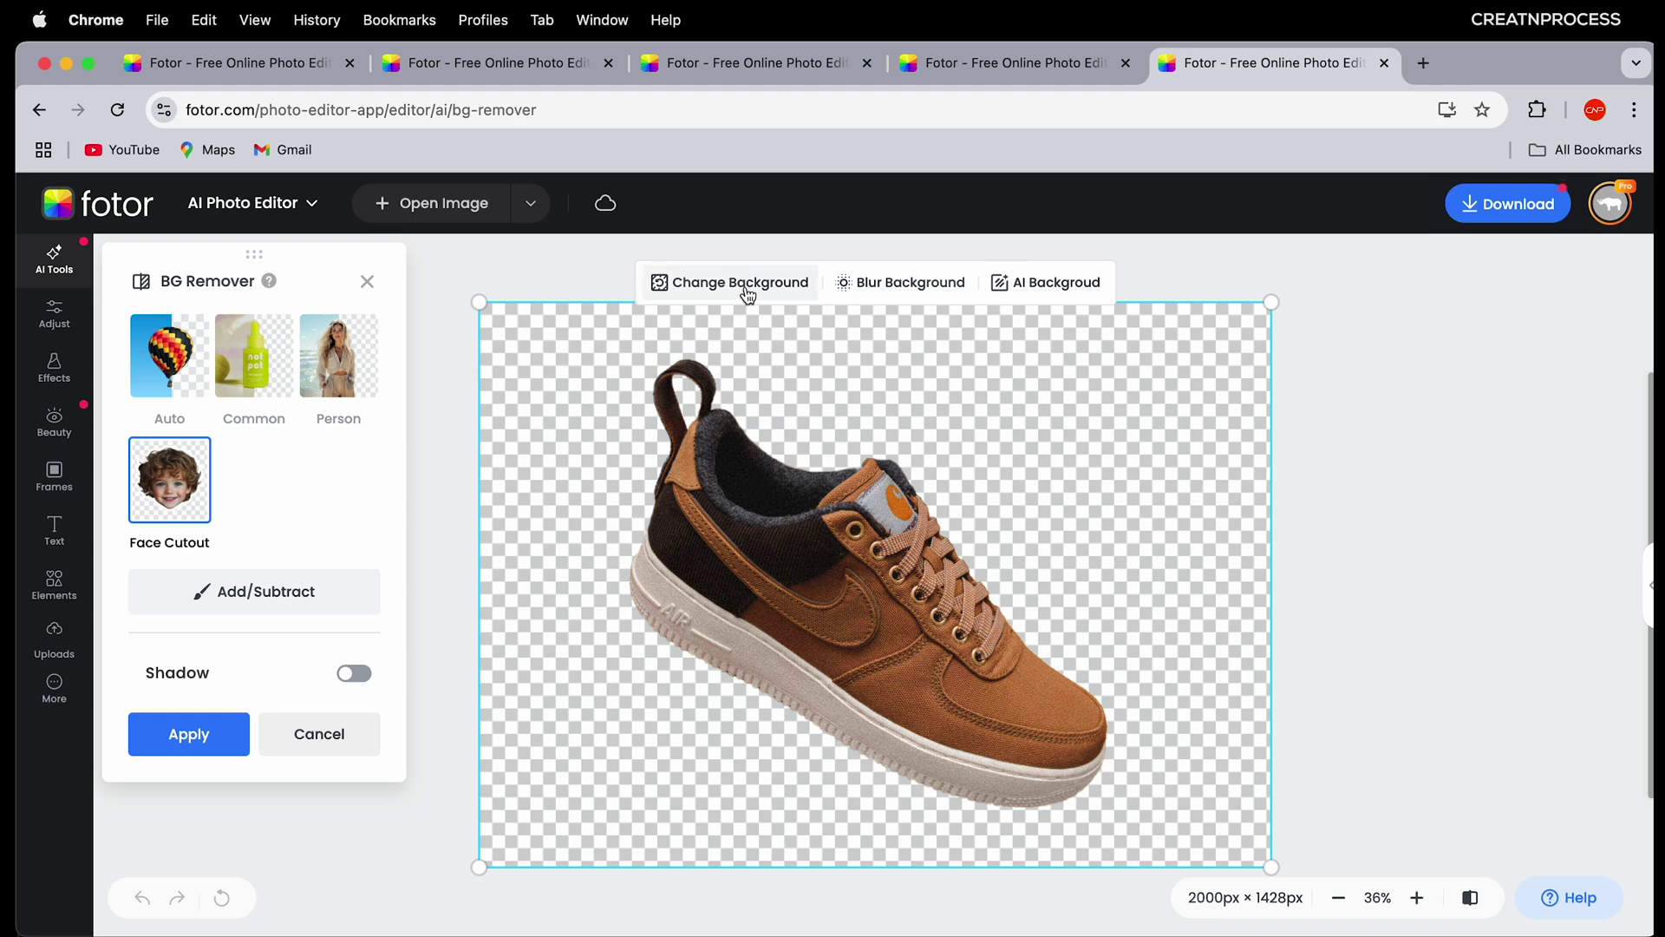
click(746, 286)
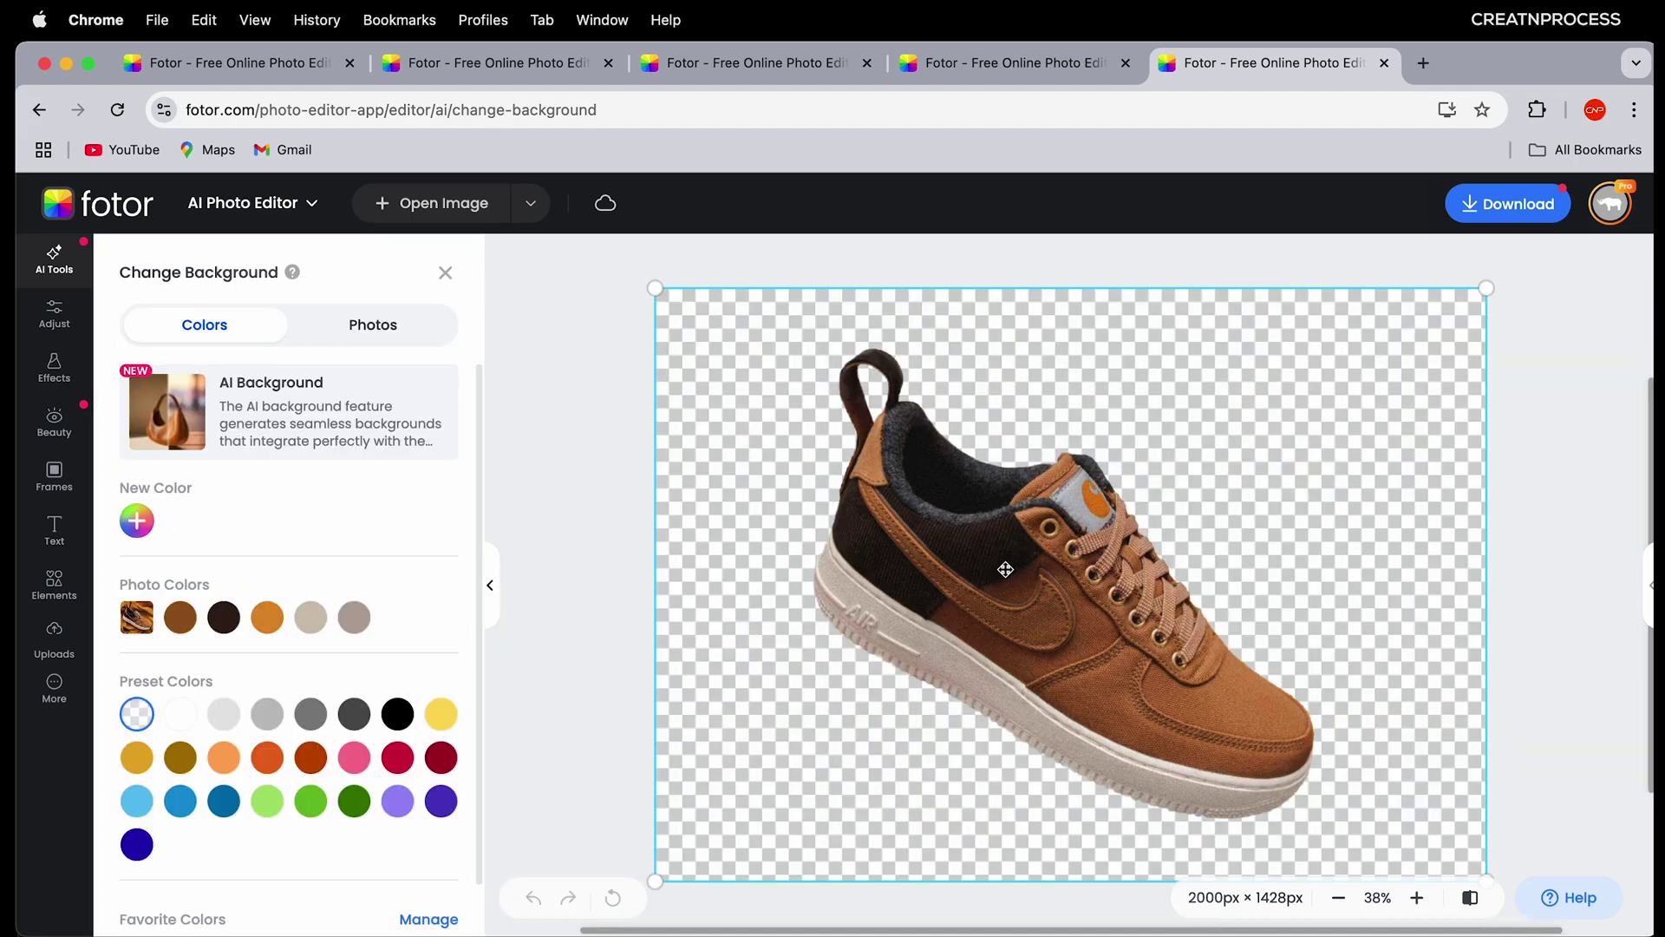
Step: Try several preset solid colors behind the sneaker, from greys to yellow and dark orange, ending with light orange
click(222, 715)
click(267, 715)
click(310, 714)
click(363, 724)
click(451, 723)
click(267, 757)
click(227, 760)
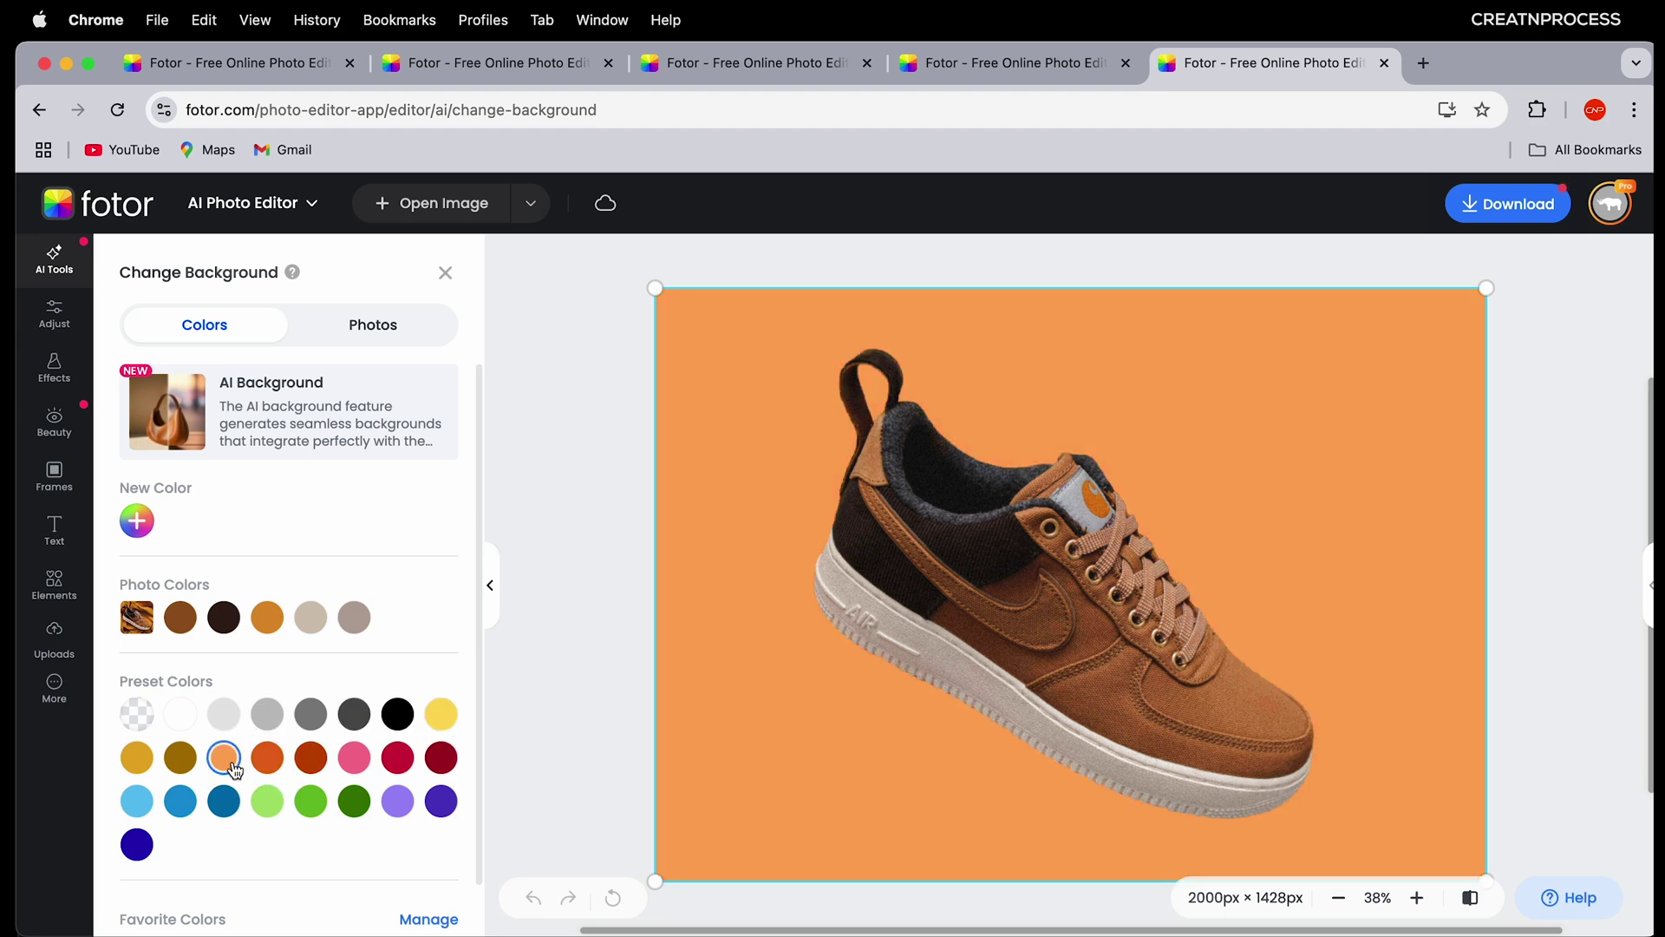
Step: Try bokeh and booth photo backgrounds behind the sneaker, ending with the Commodity Booth beige podium with leaf shadows
click(356, 339)
click(295, 694)
click(184, 713)
click(289, 843)
click(400, 843)
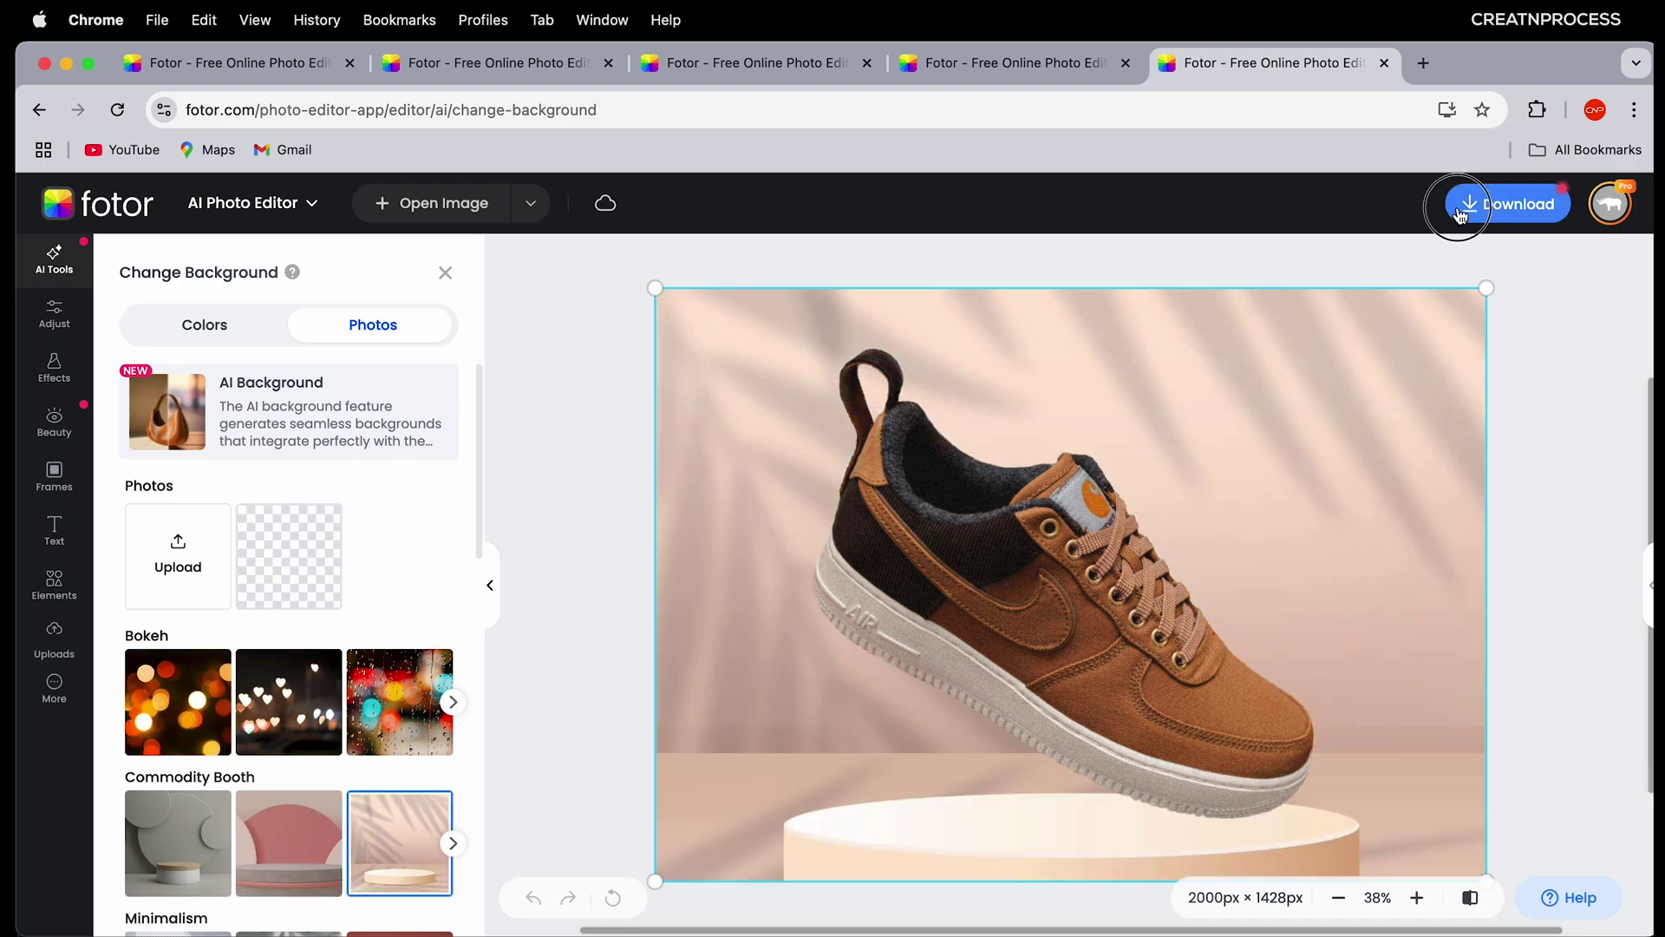
Step: View the download options for the sneaker image, close them, and compare with the portrait cutout
click(1501, 204)
click(1298, 312)
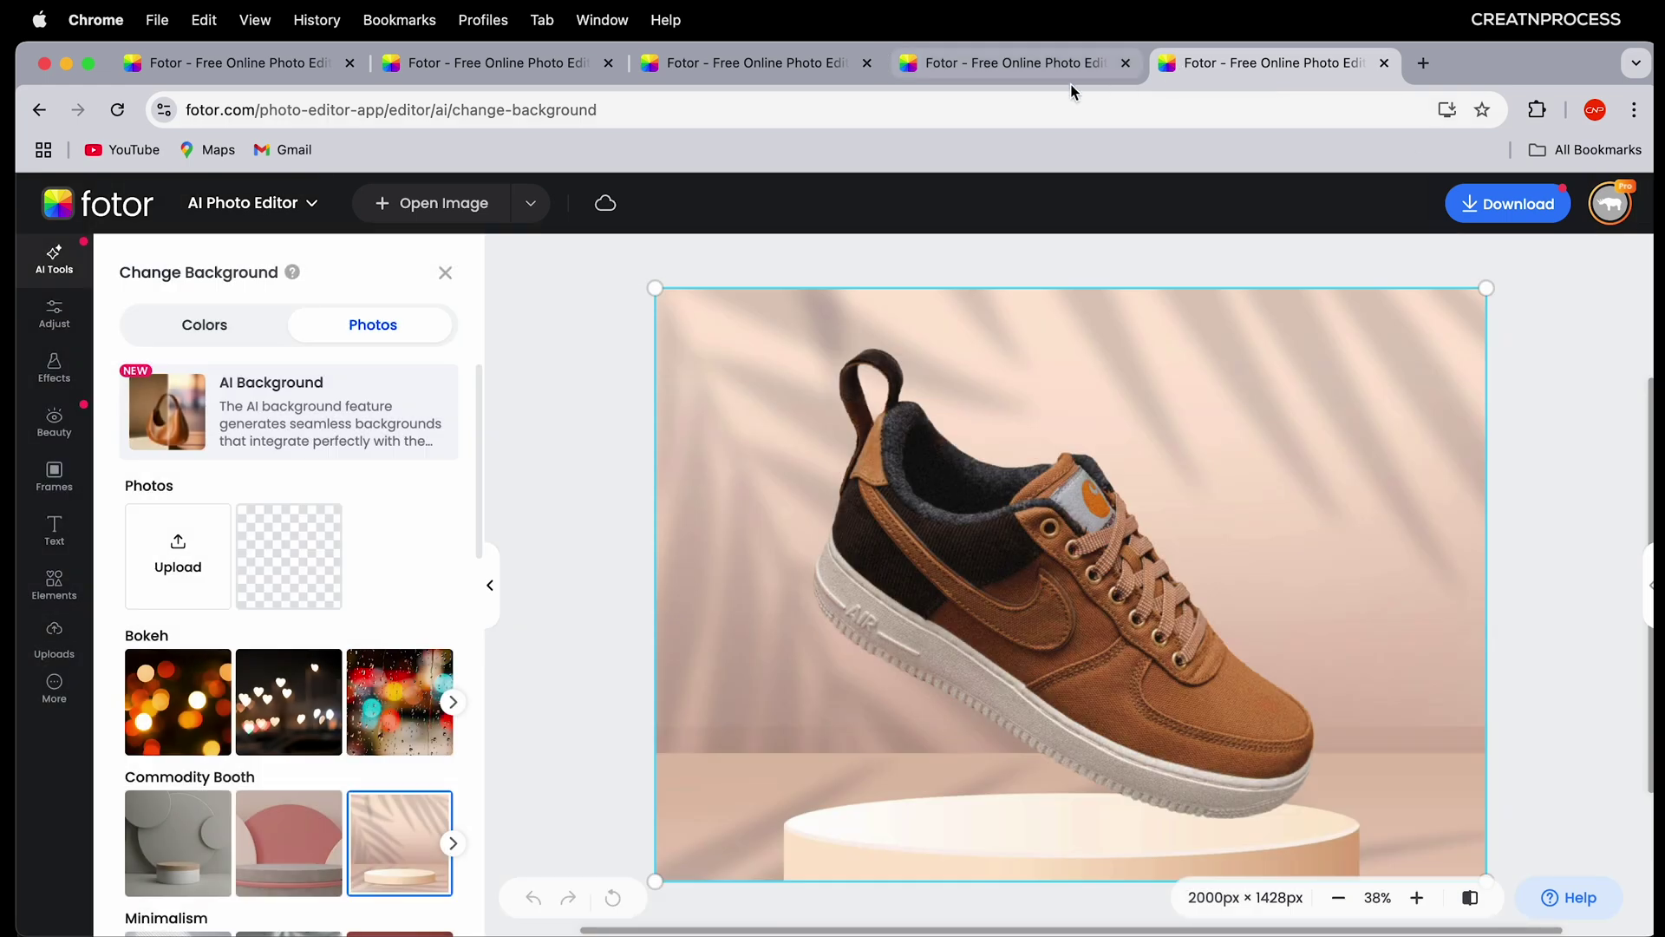
click(1039, 82)
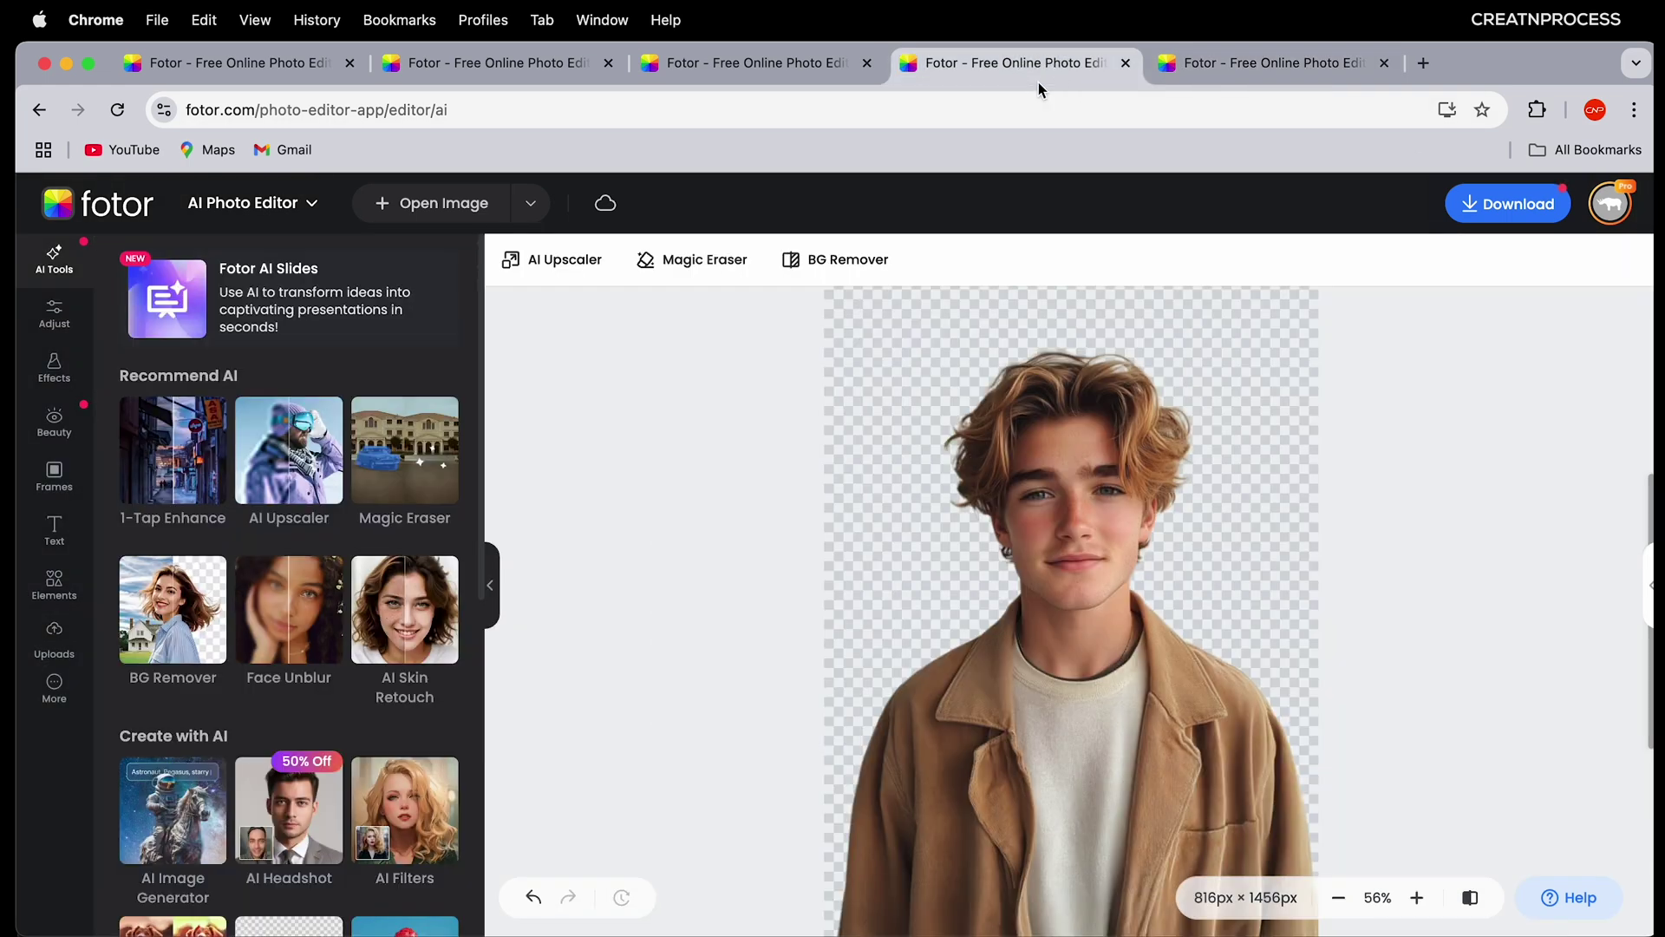
click(1220, 74)
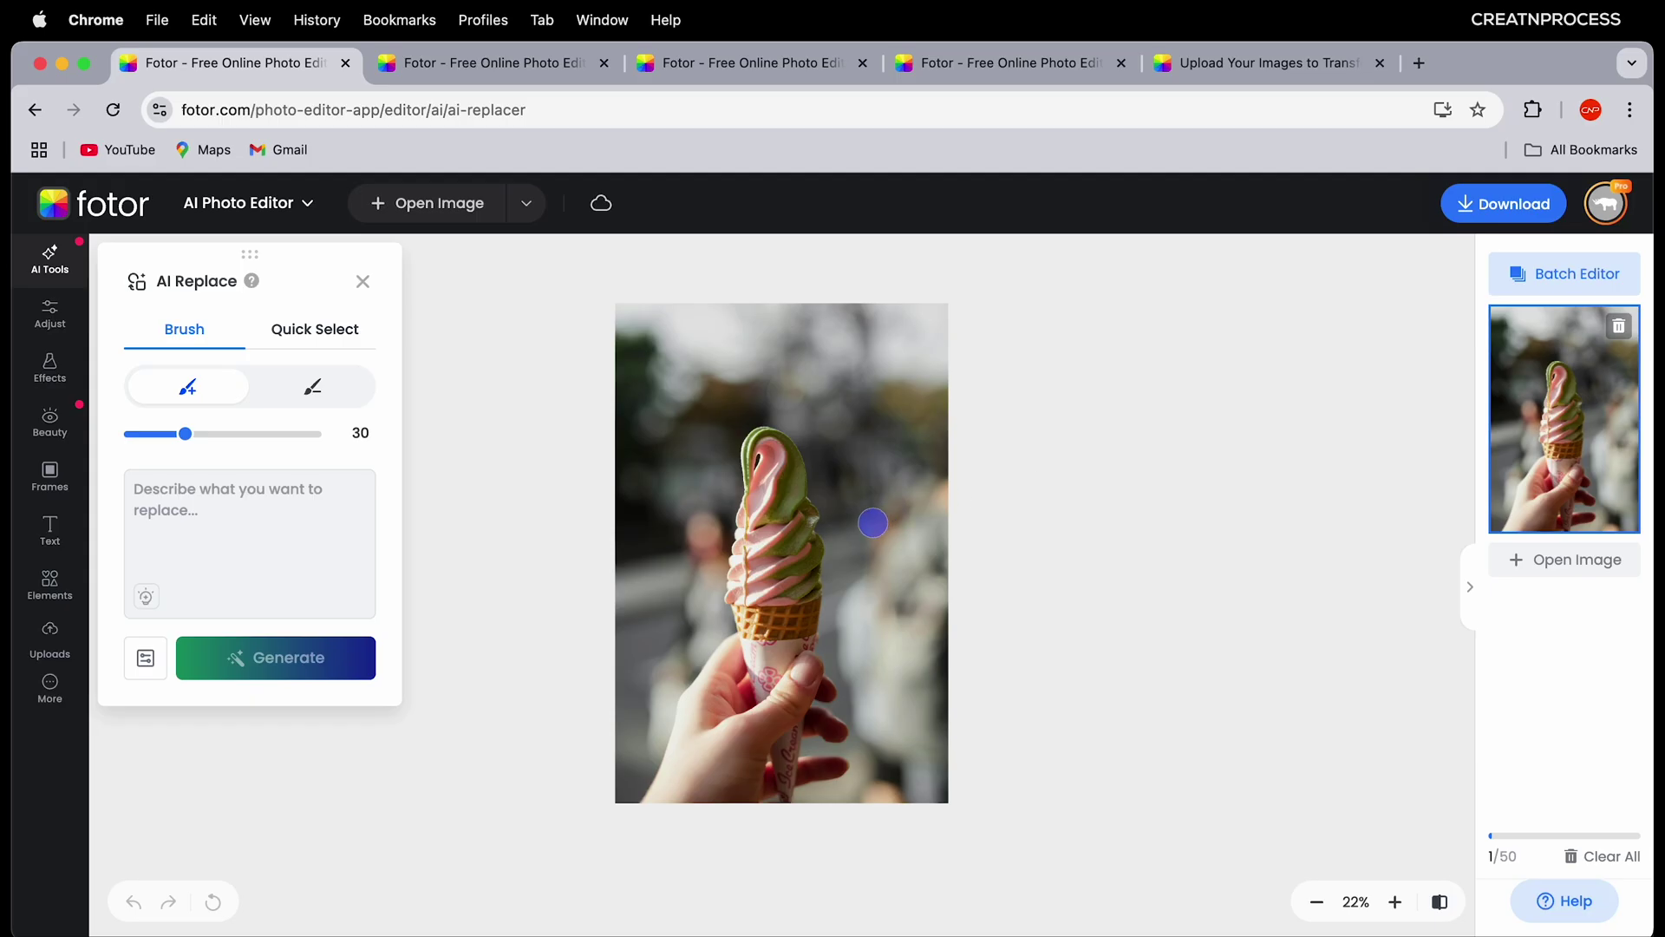
Step: Leave AI Replace on the ice cream photo and look through the available AI tools
scroll(876, 521, up, 5)
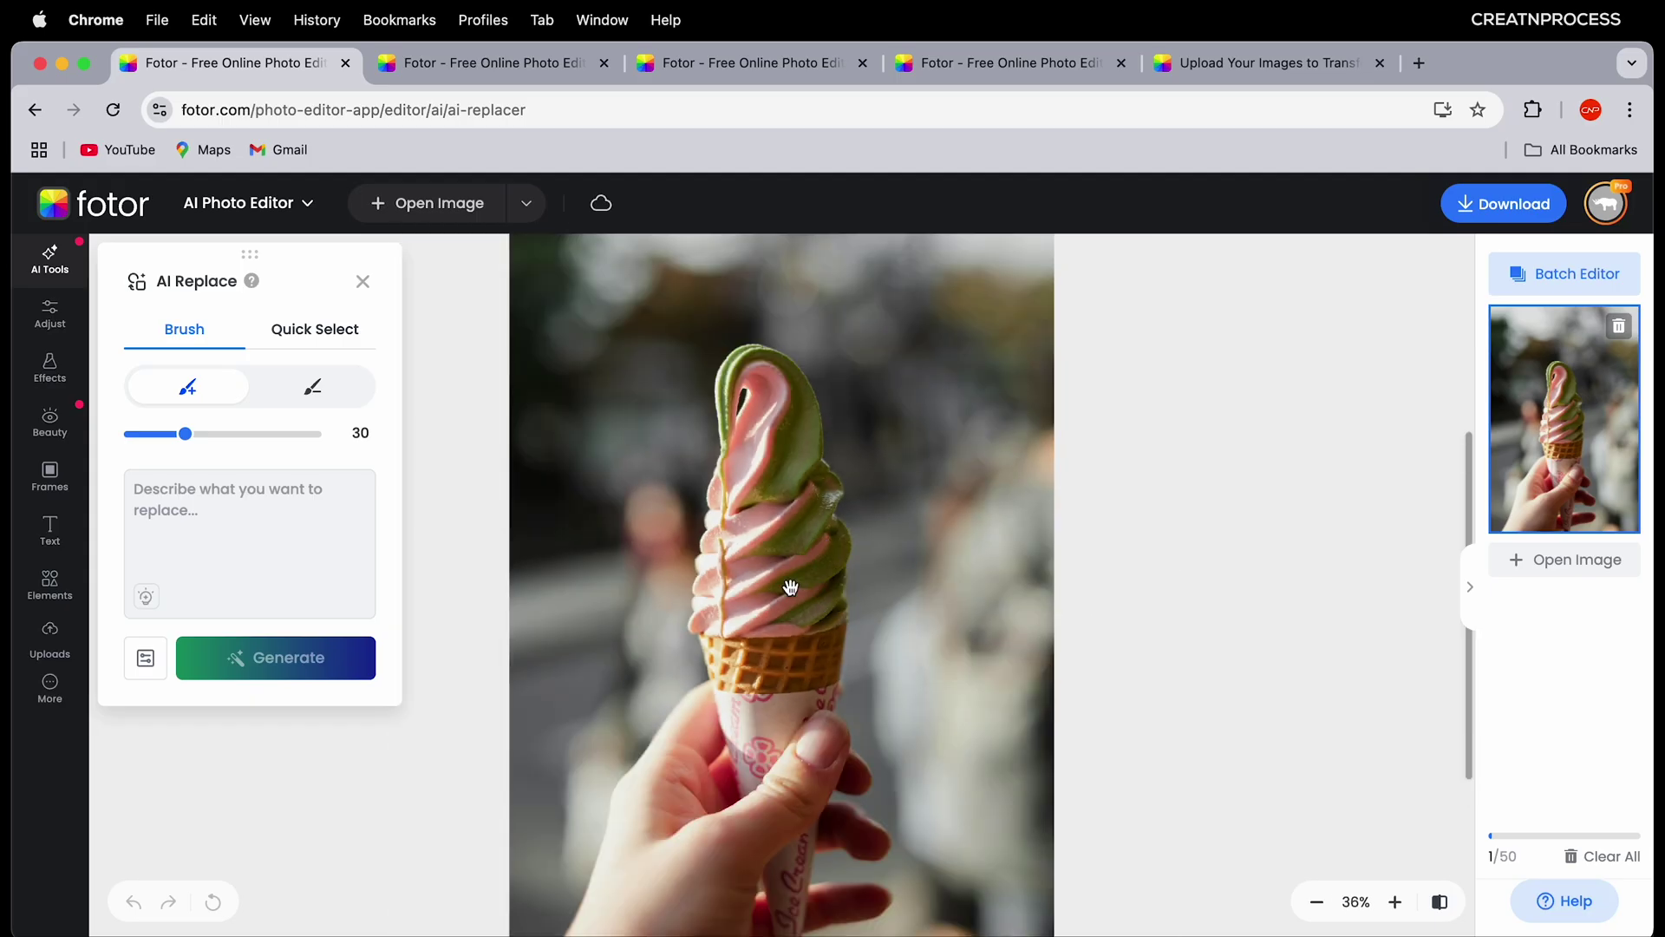
scroll(858, 577, down, 1)
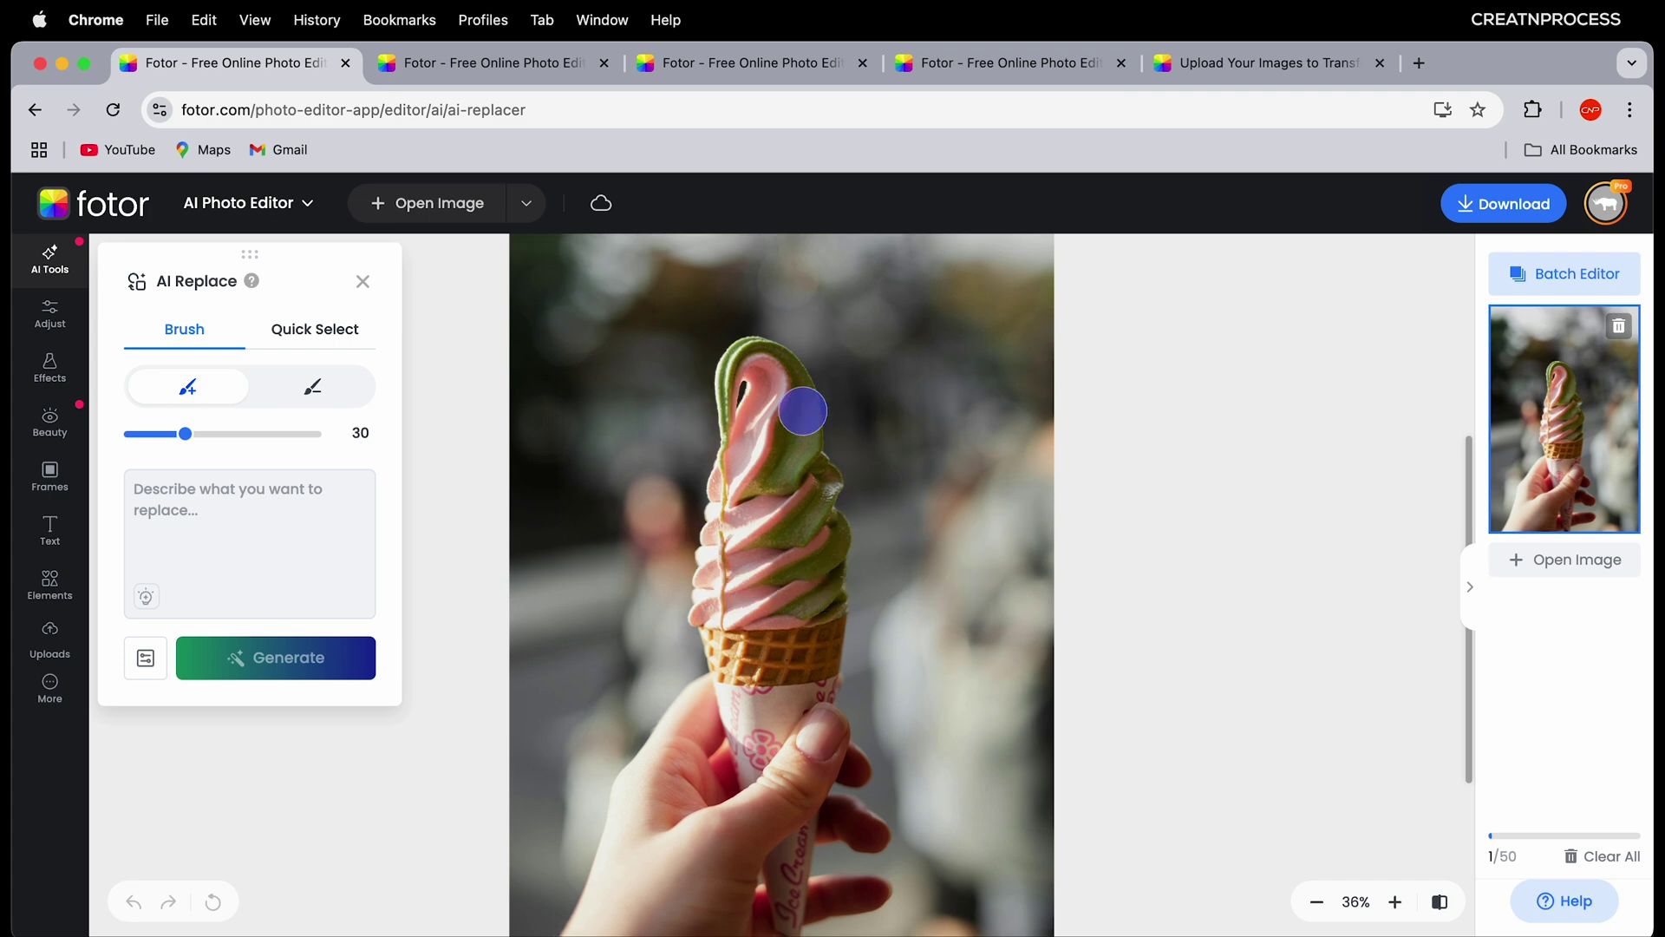
key(Escape)
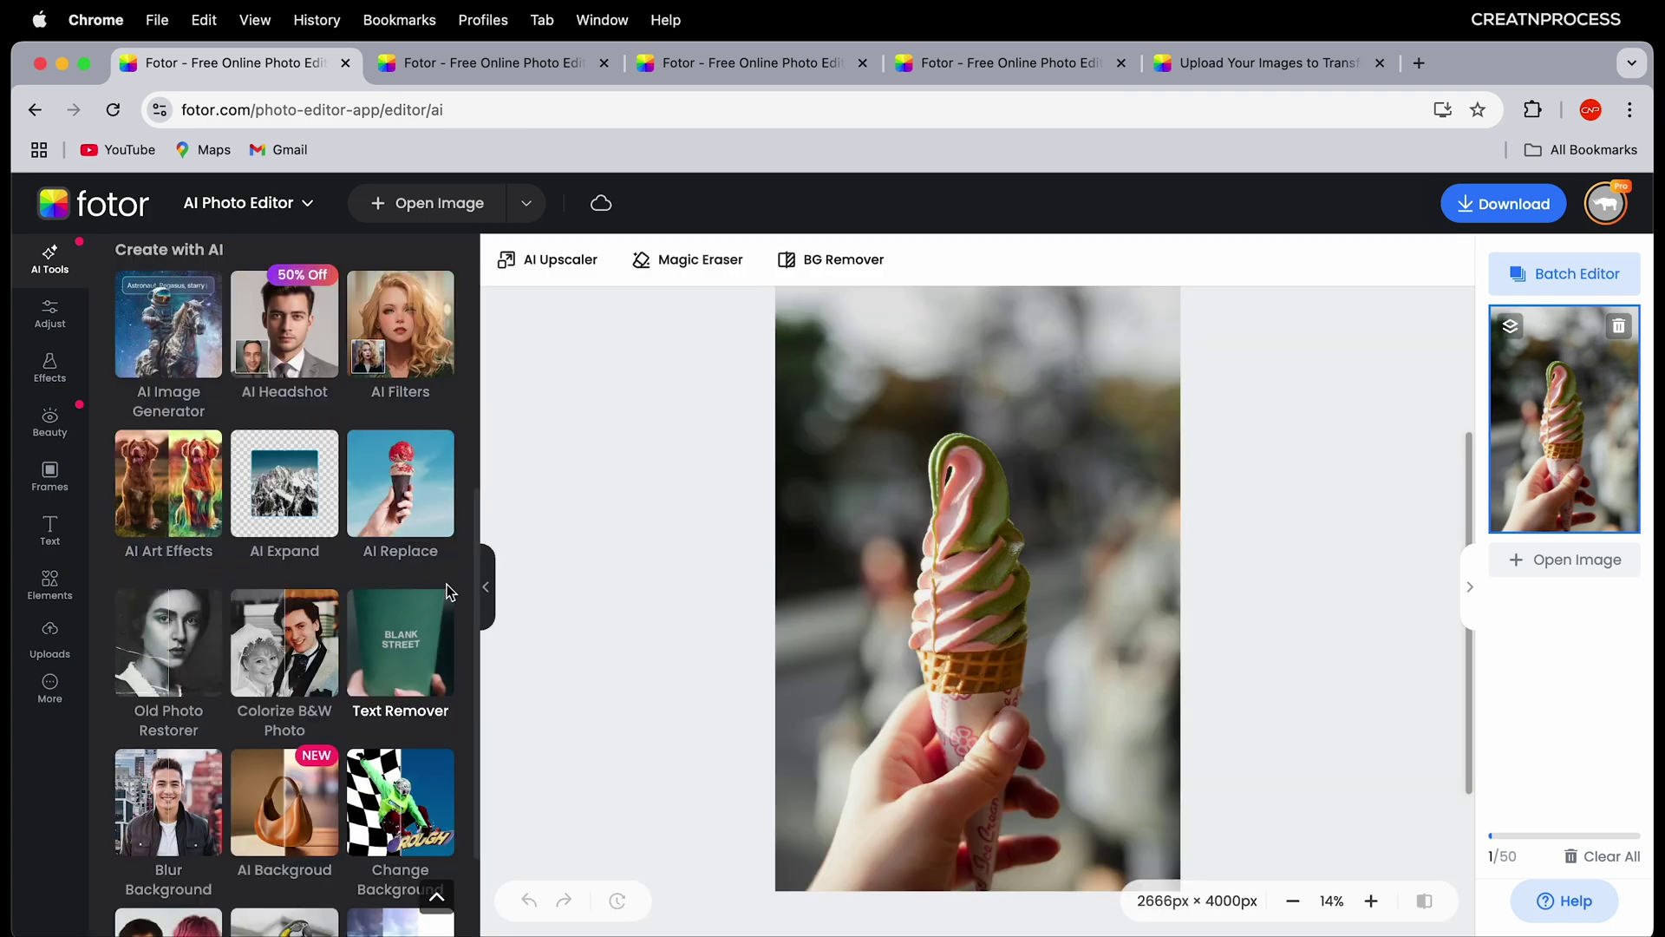
scroll(318, 519, up, 5)
scroll(317, 519, down, 7)
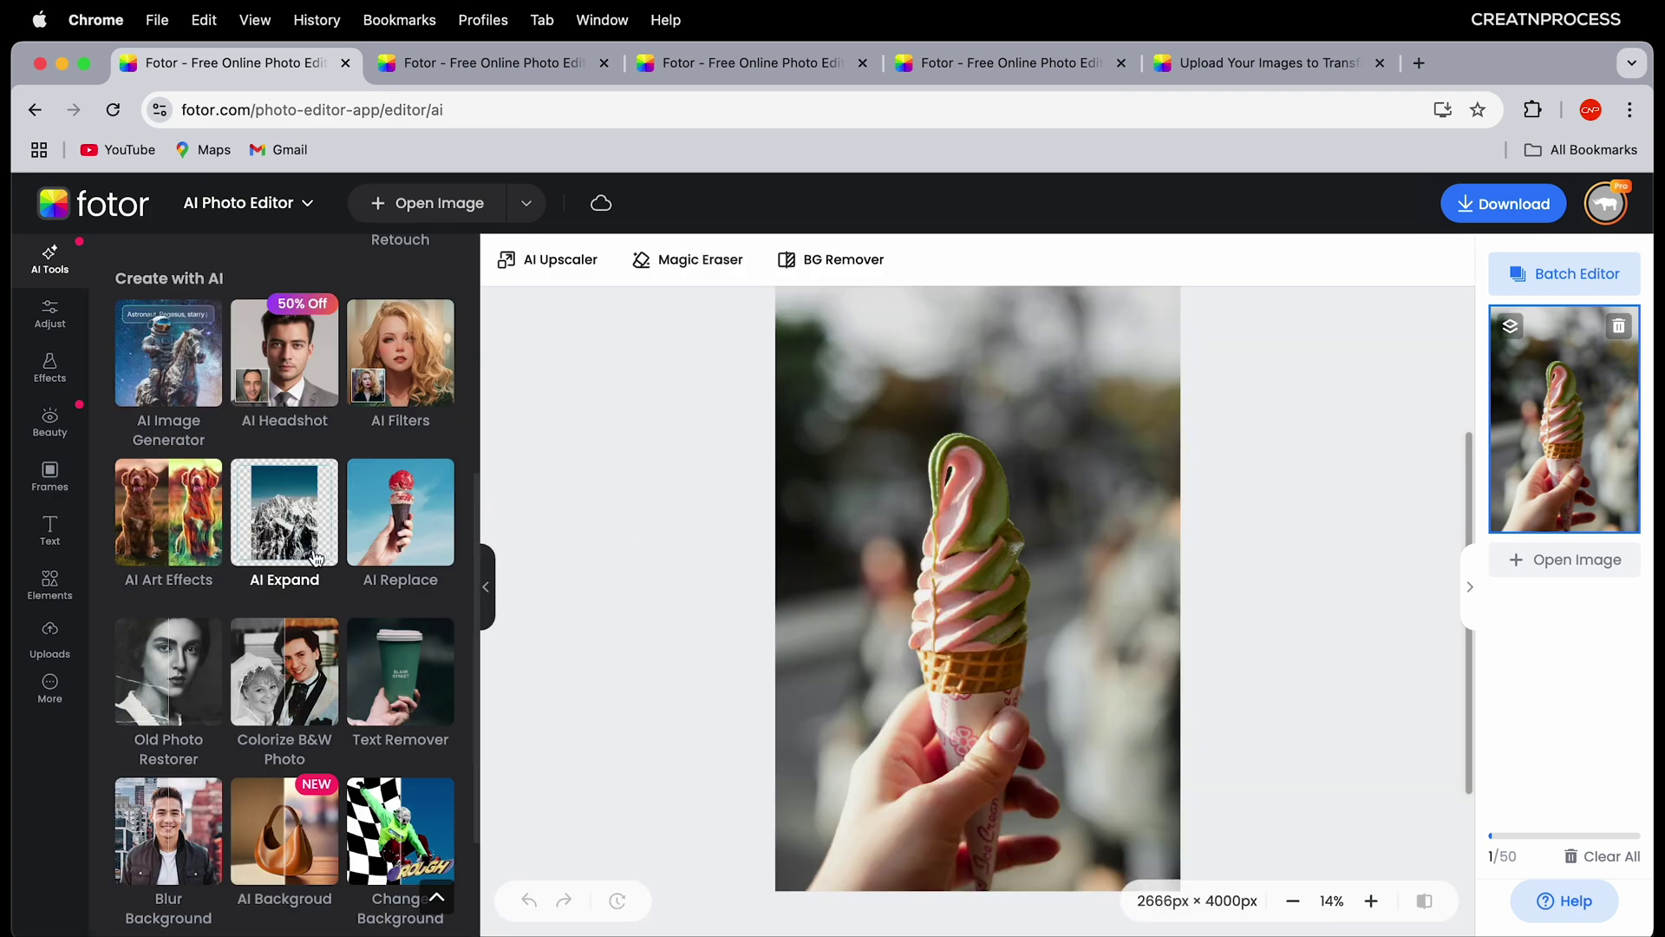
scroll(317, 668, up, 1)
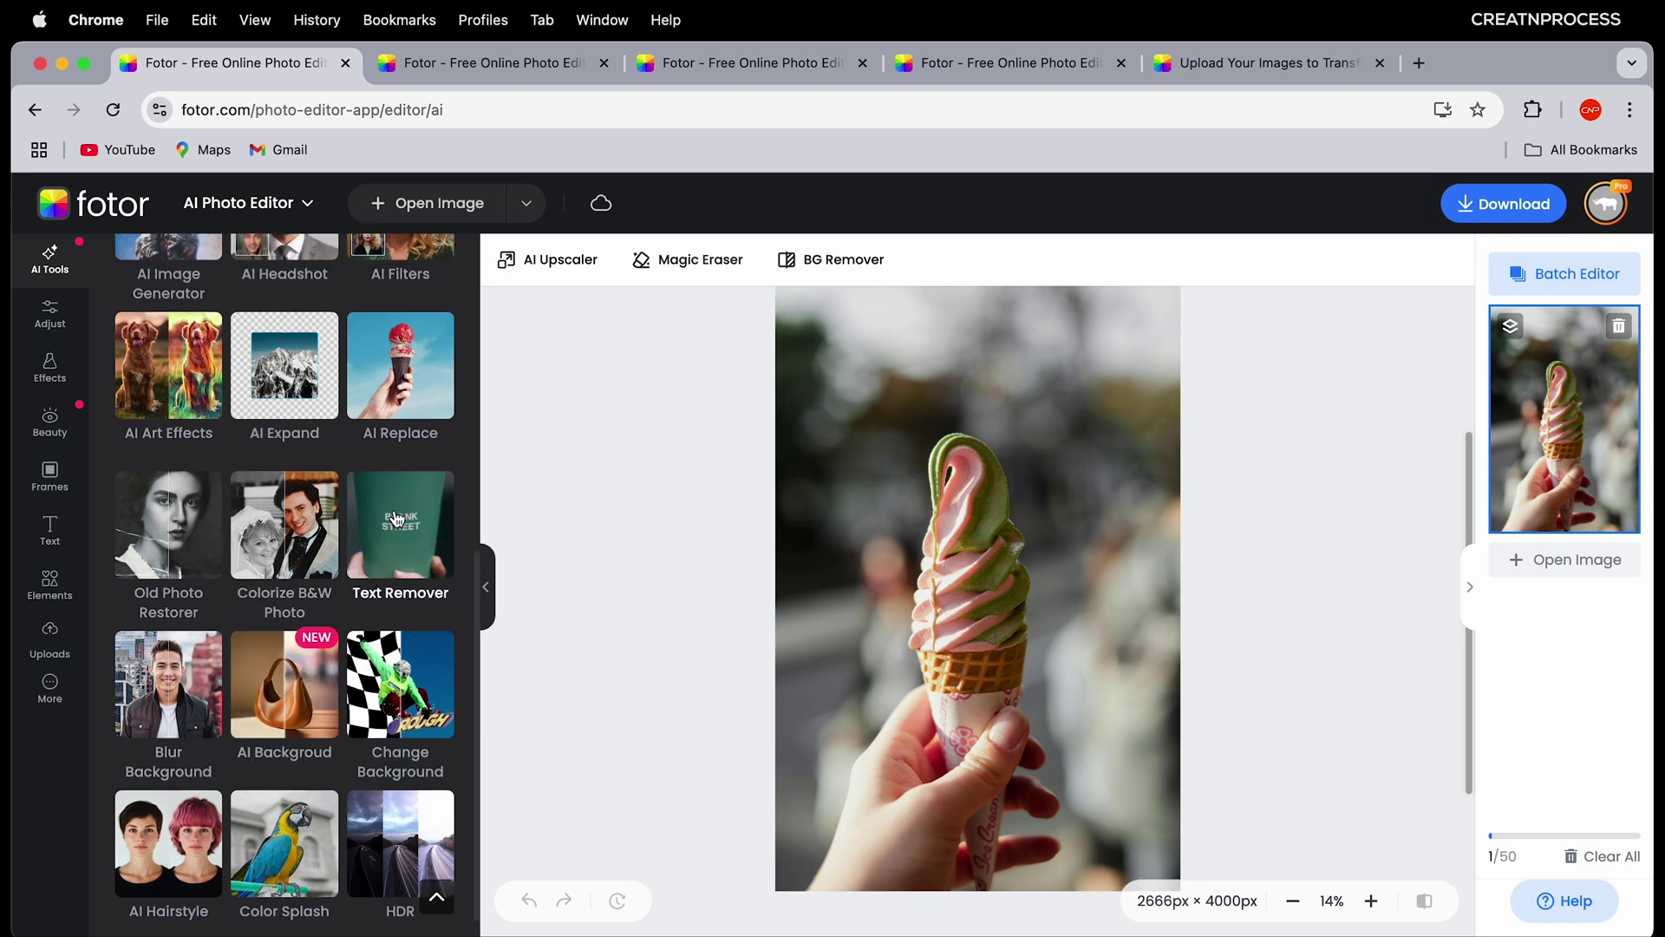
Step: Open AI Replace on the ice cream photo and set object selection to Quick Select, dismissing its tips
click(409, 438)
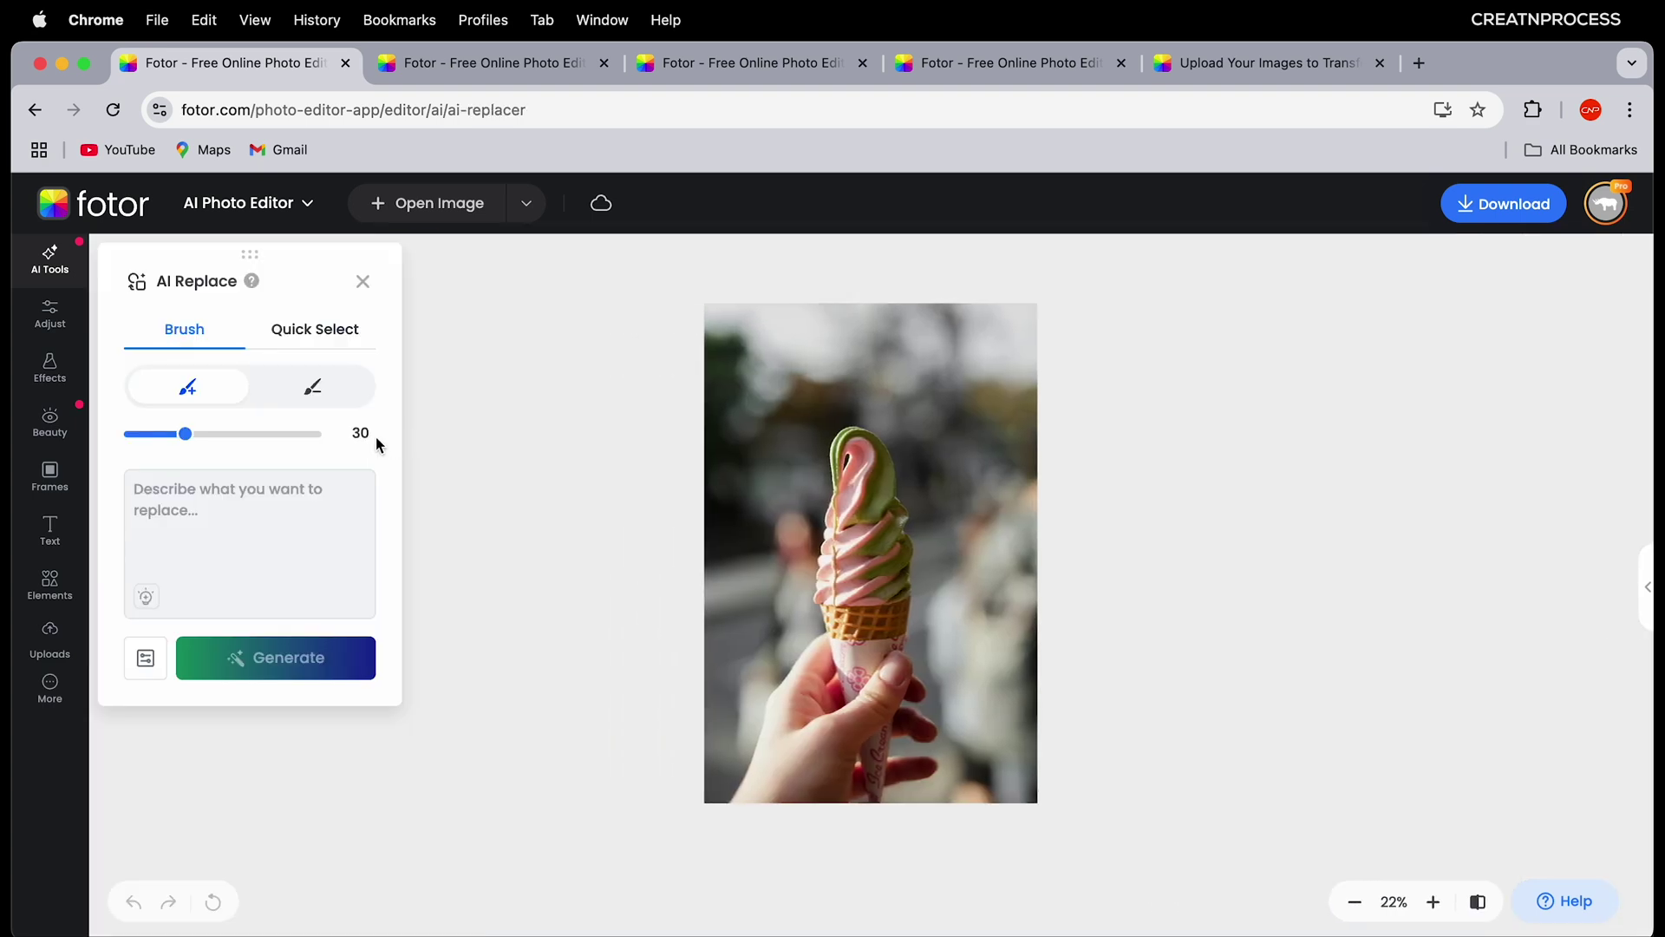
click(301, 334)
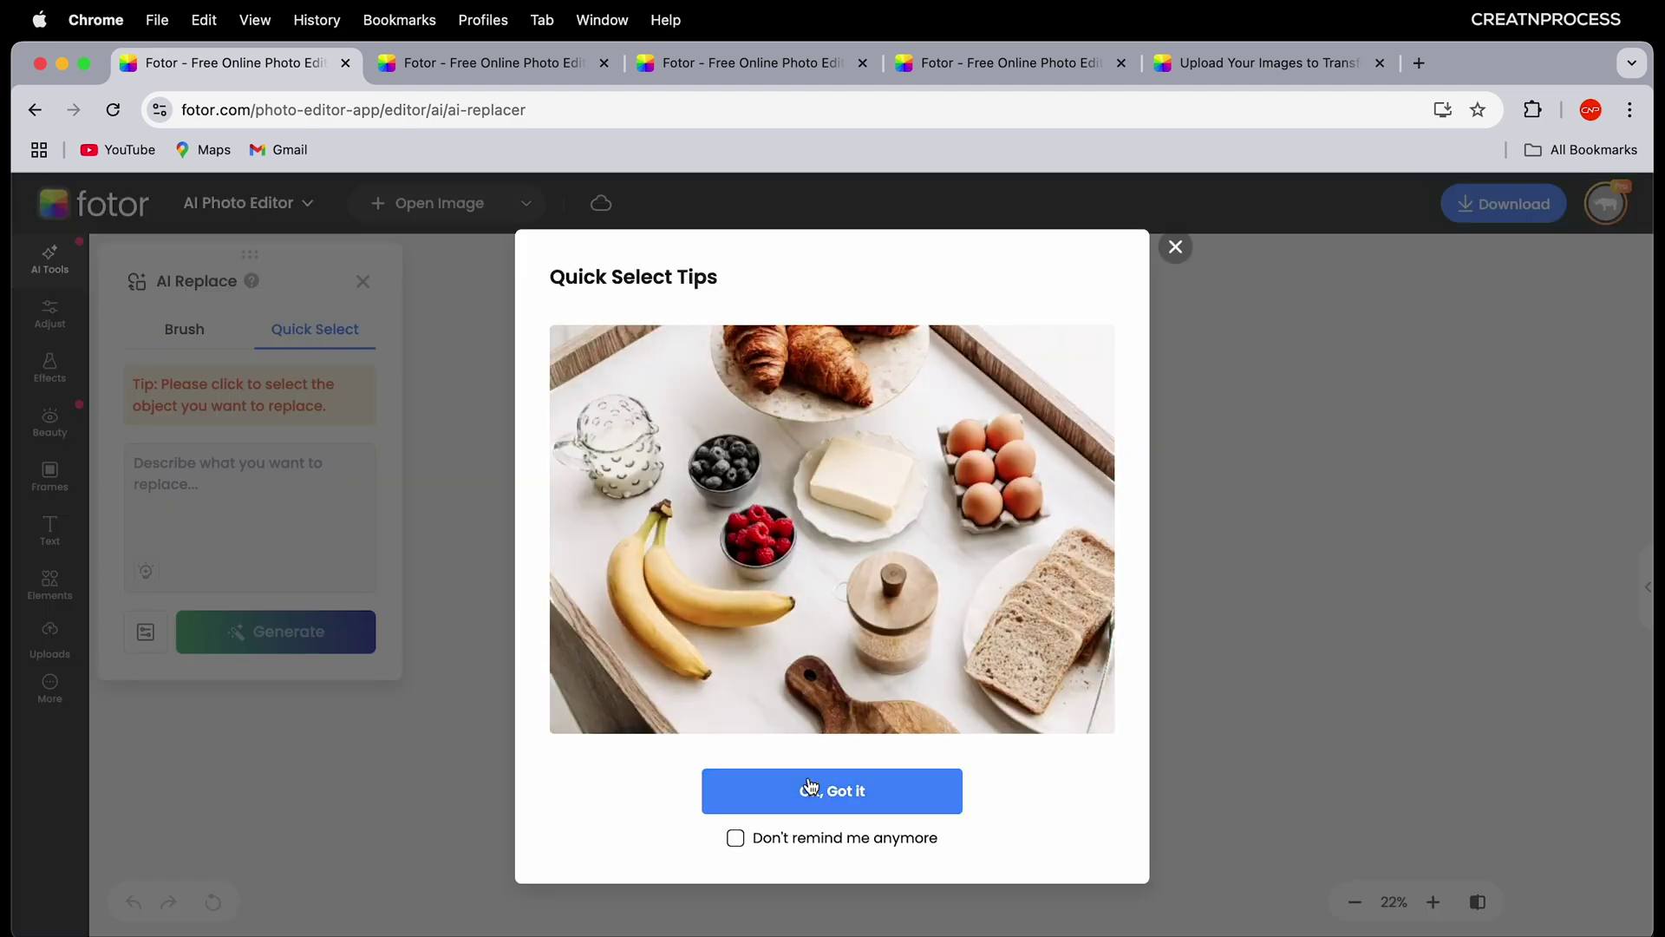
click(819, 790)
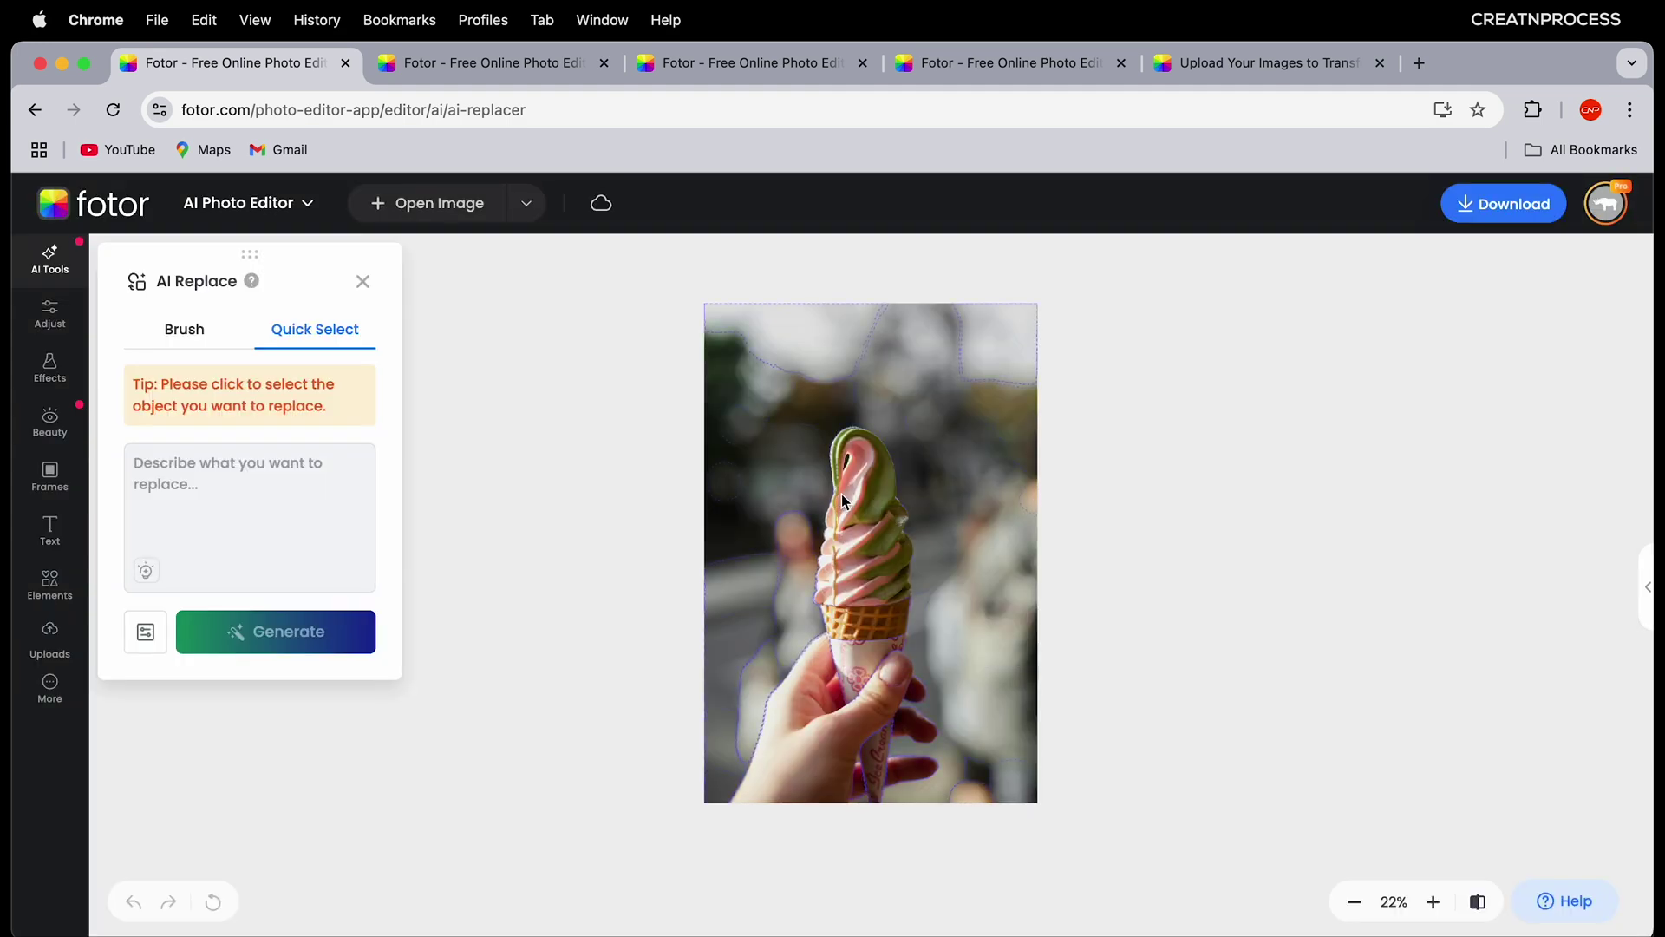
scroll(866, 540, up, 3)
scroll(874, 486, down, 3)
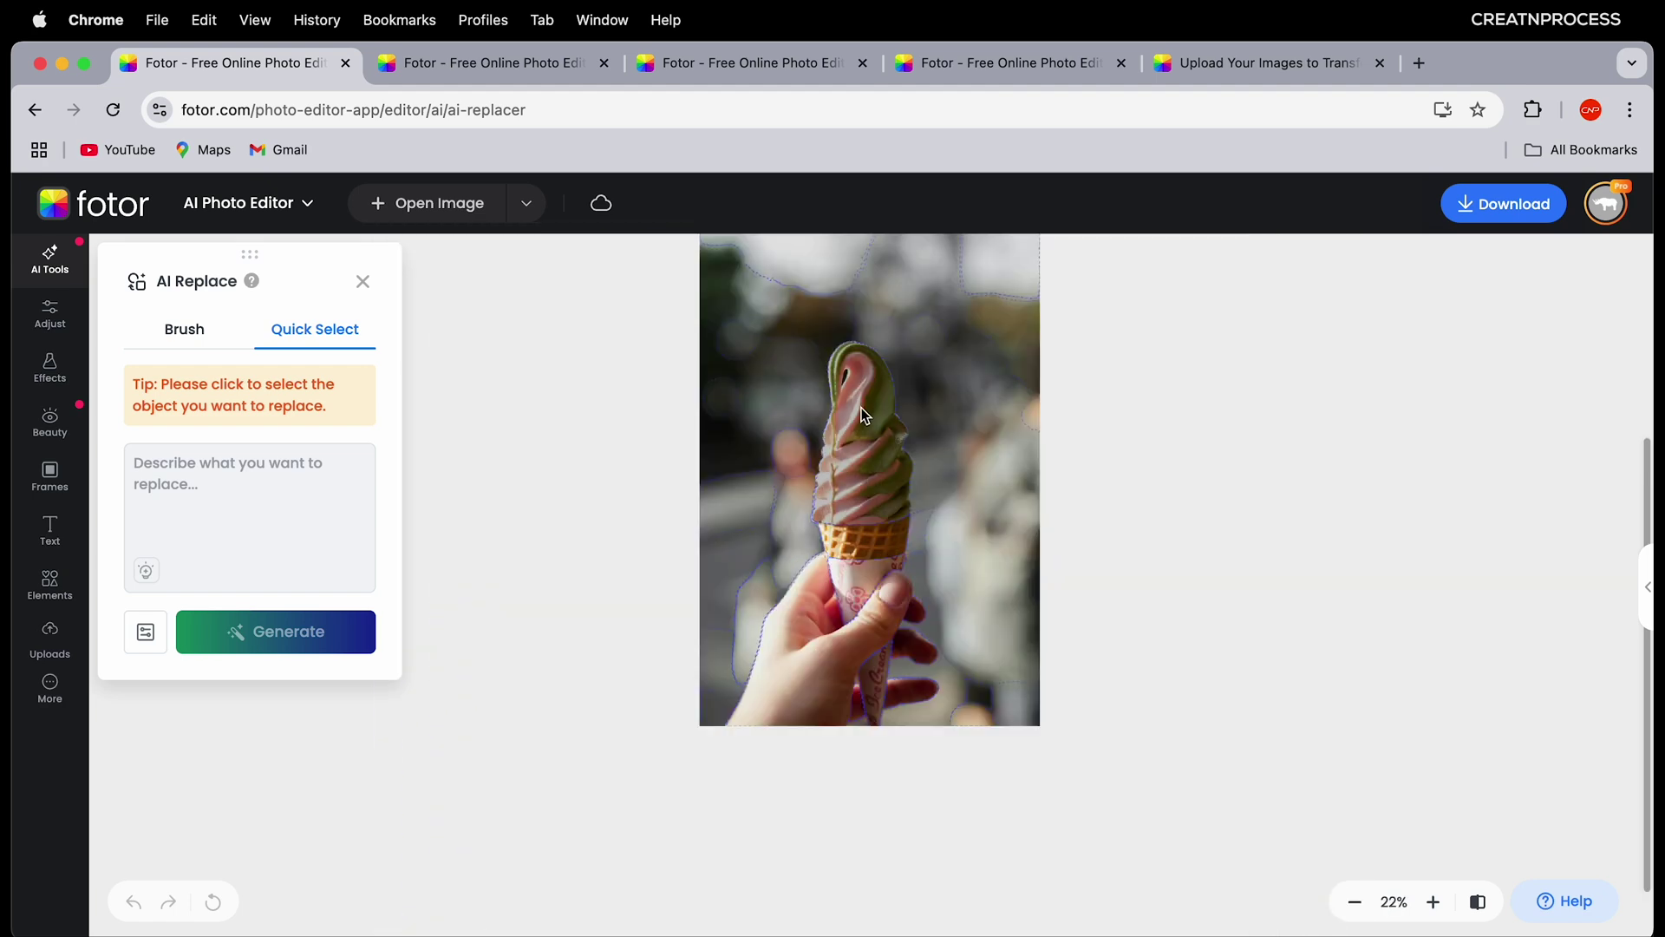
Step: Try selecting the ice cream swirl and the cone wrapper with Quick Select
click(867, 374)
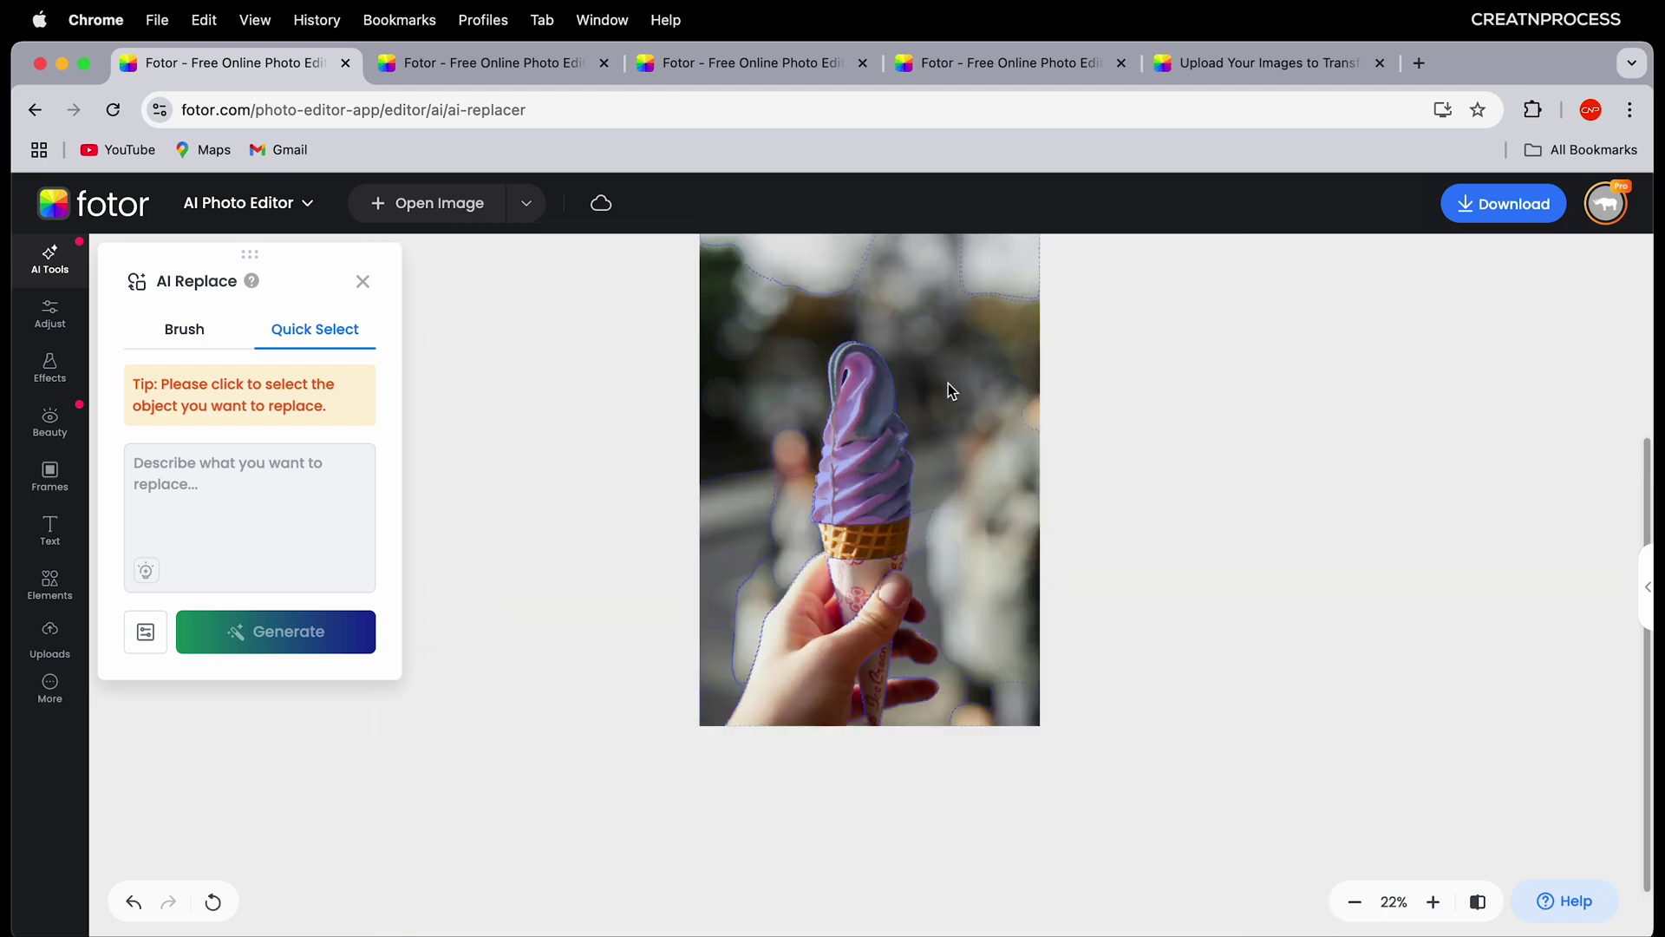
click(870, 598)
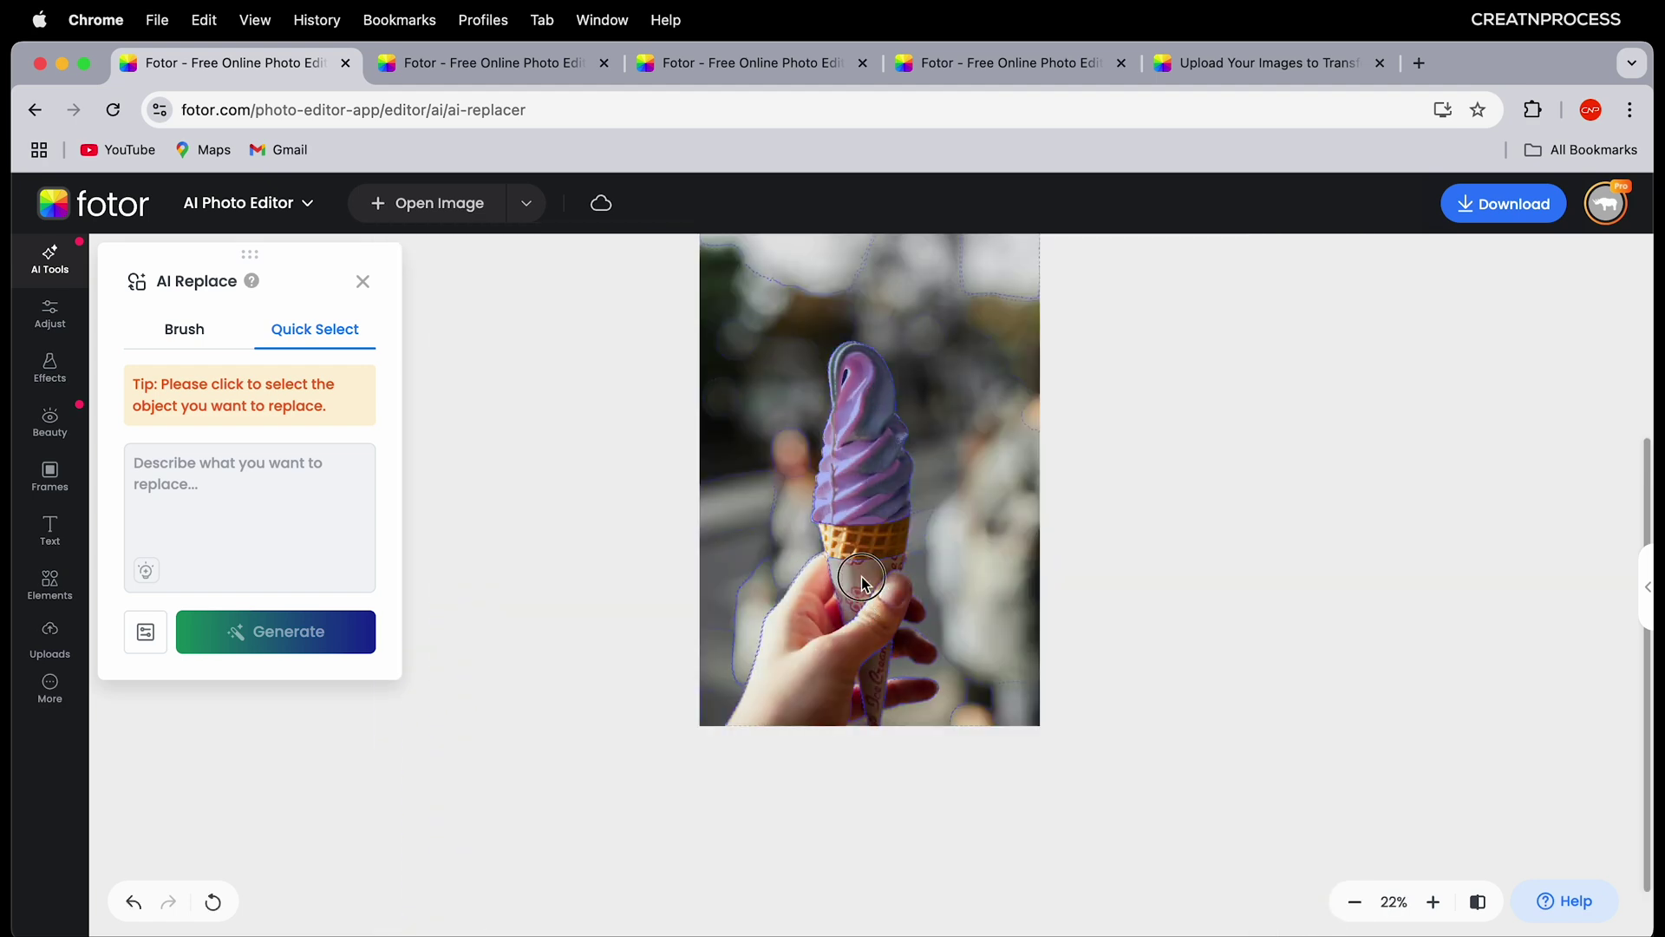
Step: Mask the ice cream swirl and the area around it with a size 51 brush and generate "bunch of white flowers" there
click(204, 332)
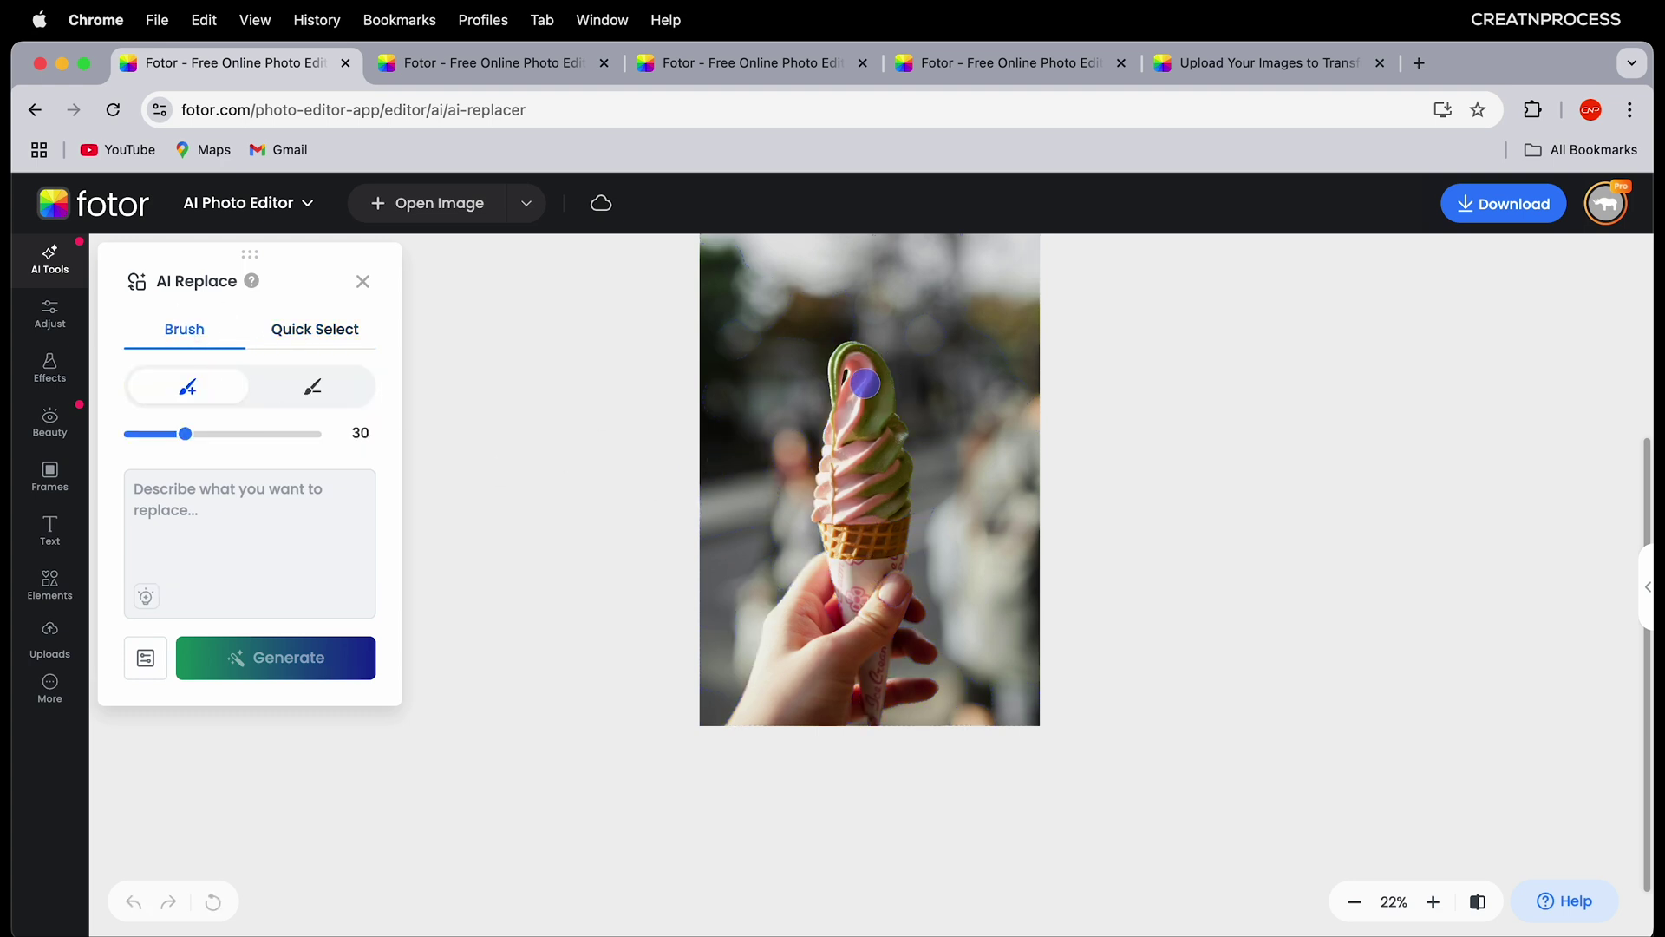
drag(211, 442, 224, 433)
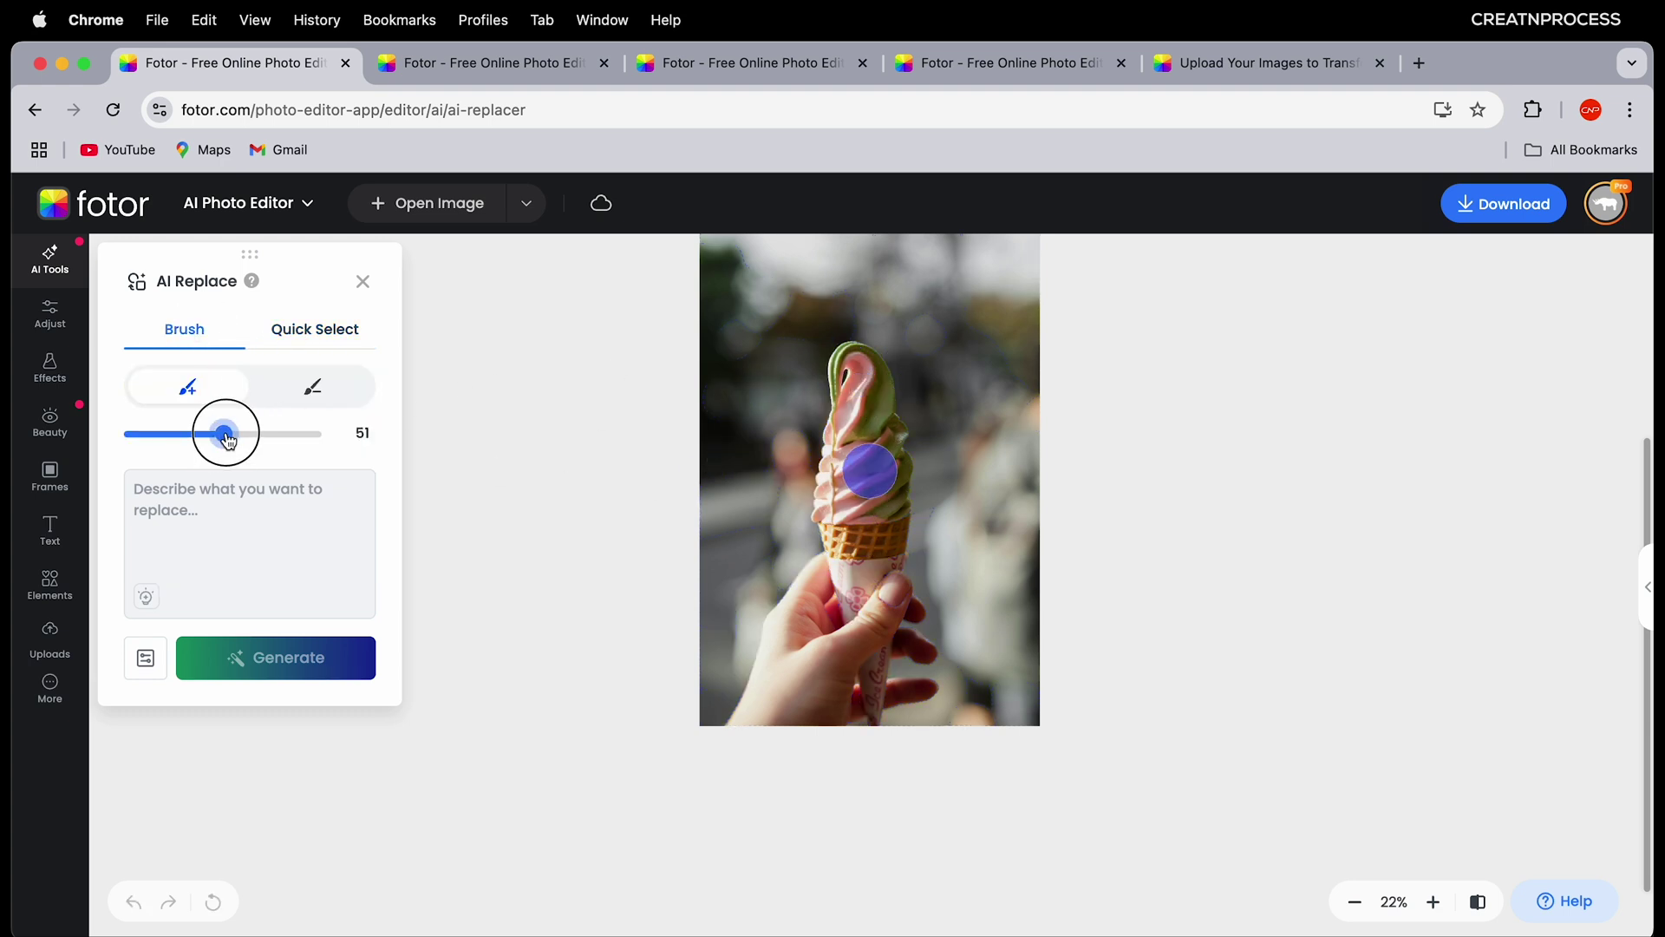
mouse_move(842, 345)
mouse_down()
mouse_move(823, 387)
mouse_move(877, 379)
mouse_move(883, 401)
mouse_move(871, 430)
mouse_move(827, 453)
mouse_move(897, 470)
mouse_move(817, 494)
mouse_move(912, 495)
mouse_move(799, 481)
mouse_move(942, 436)
mouse_move(815, 403)
mouse_move(879, 375)
mouse_move(879, 321)
mouse_move(919, 363)
mouse_move(918, 411)
mouse_move(798, 441)
mouse_up()
click(283, 498)
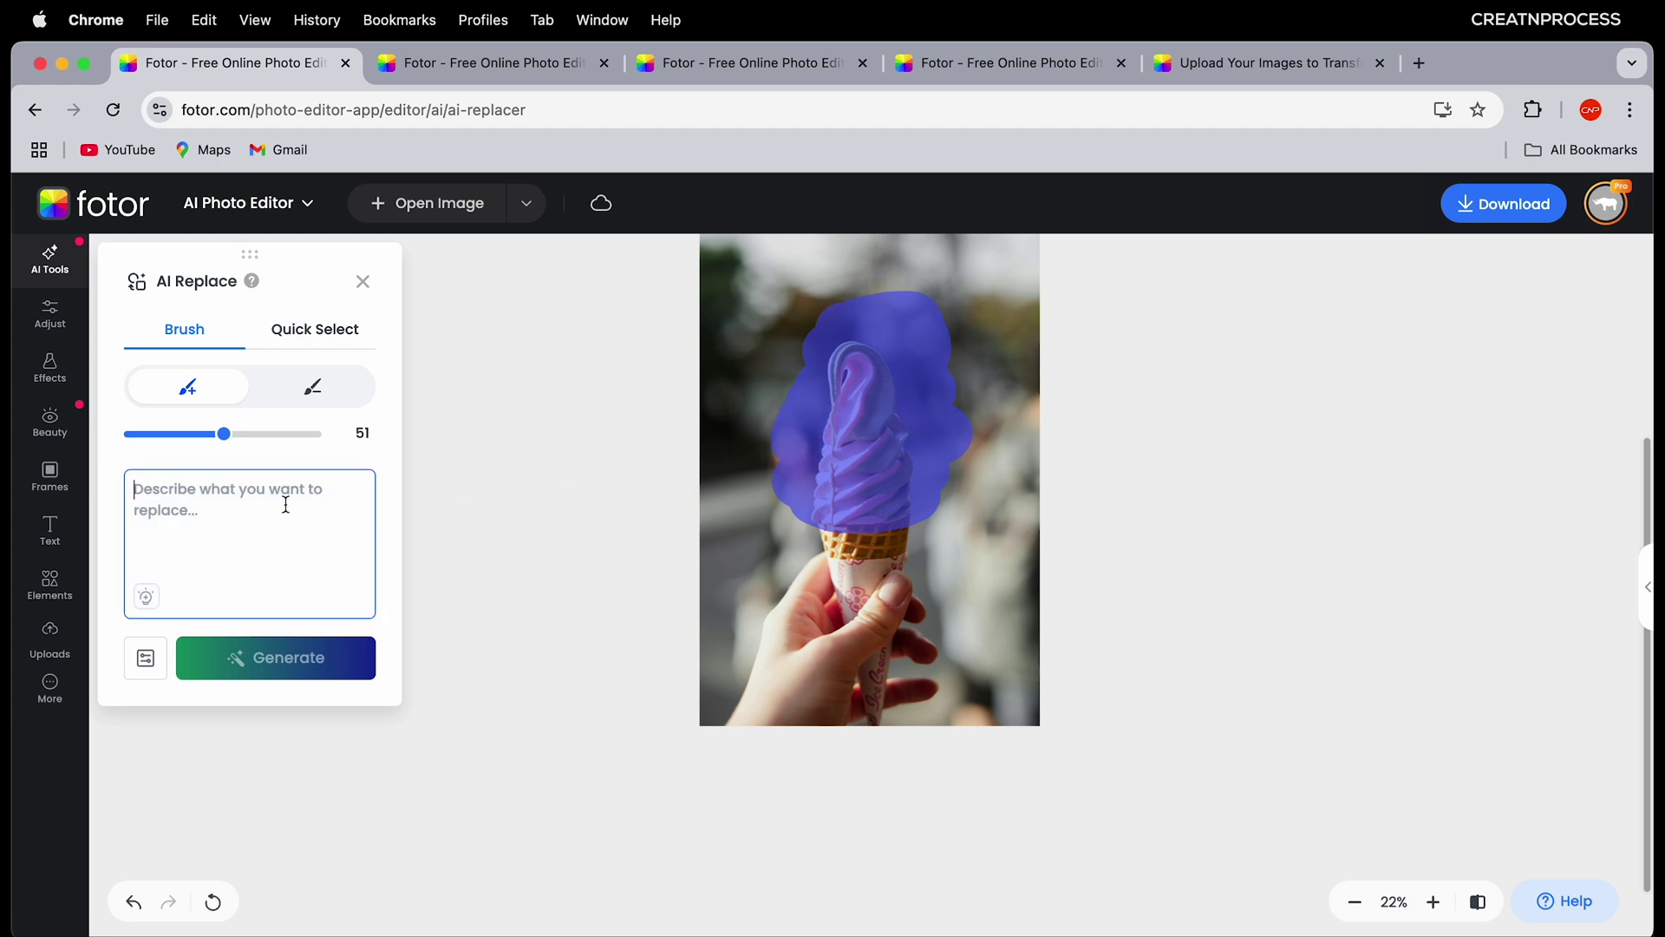
text(bunch)
text( of flowerswhite)
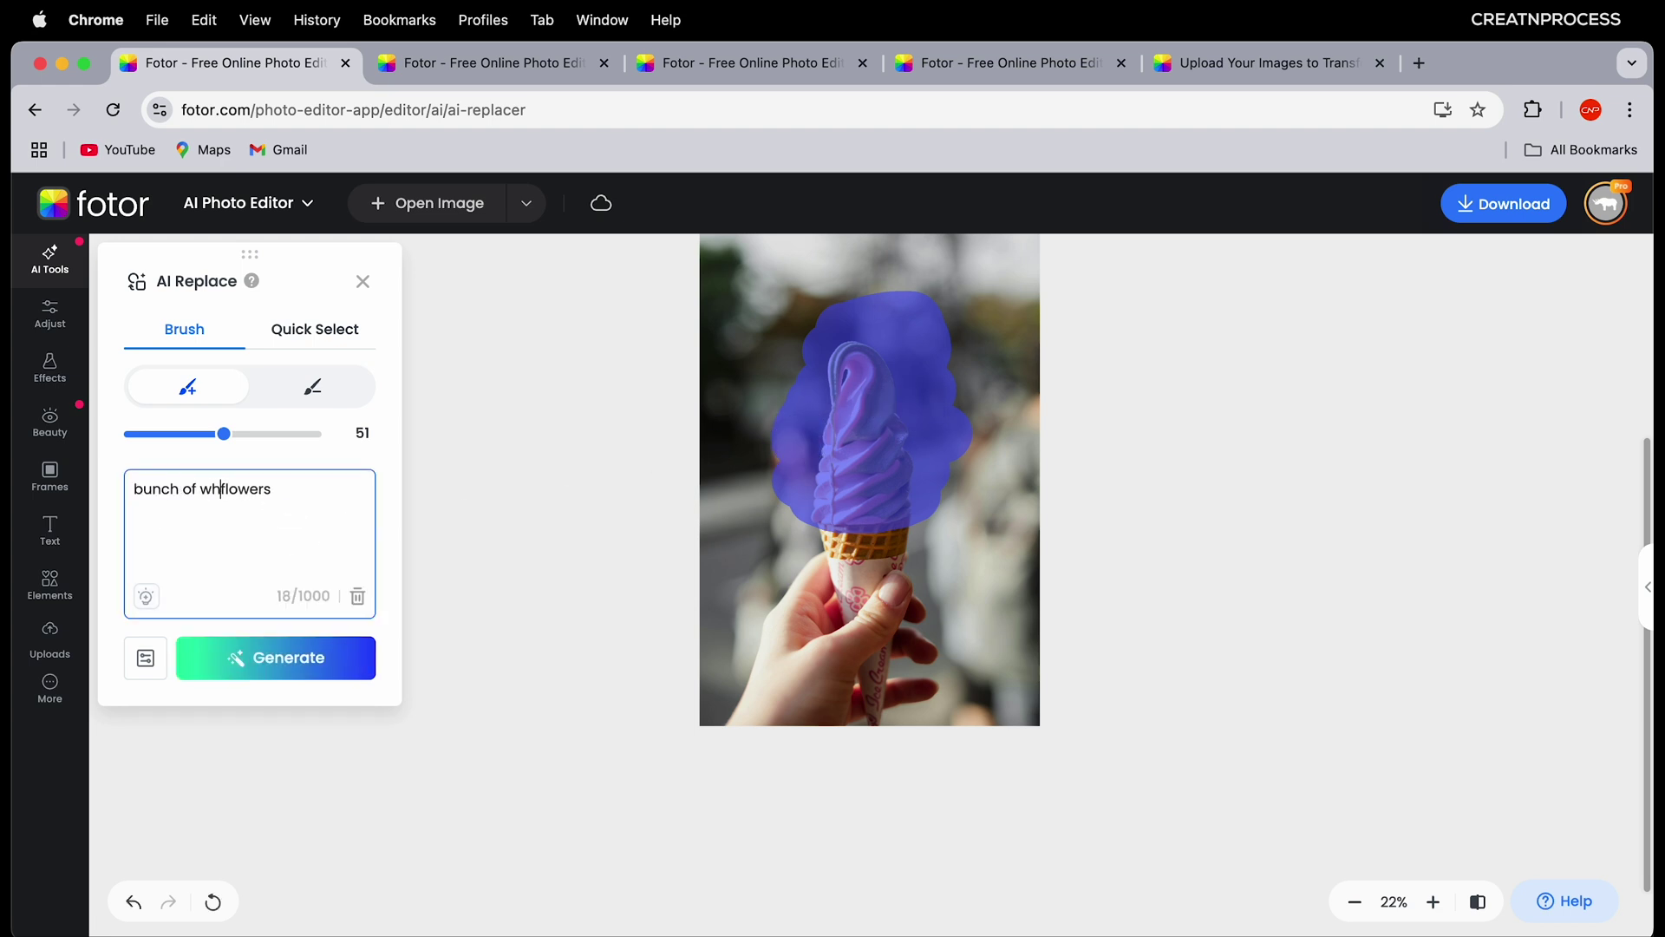
click(316, 657)
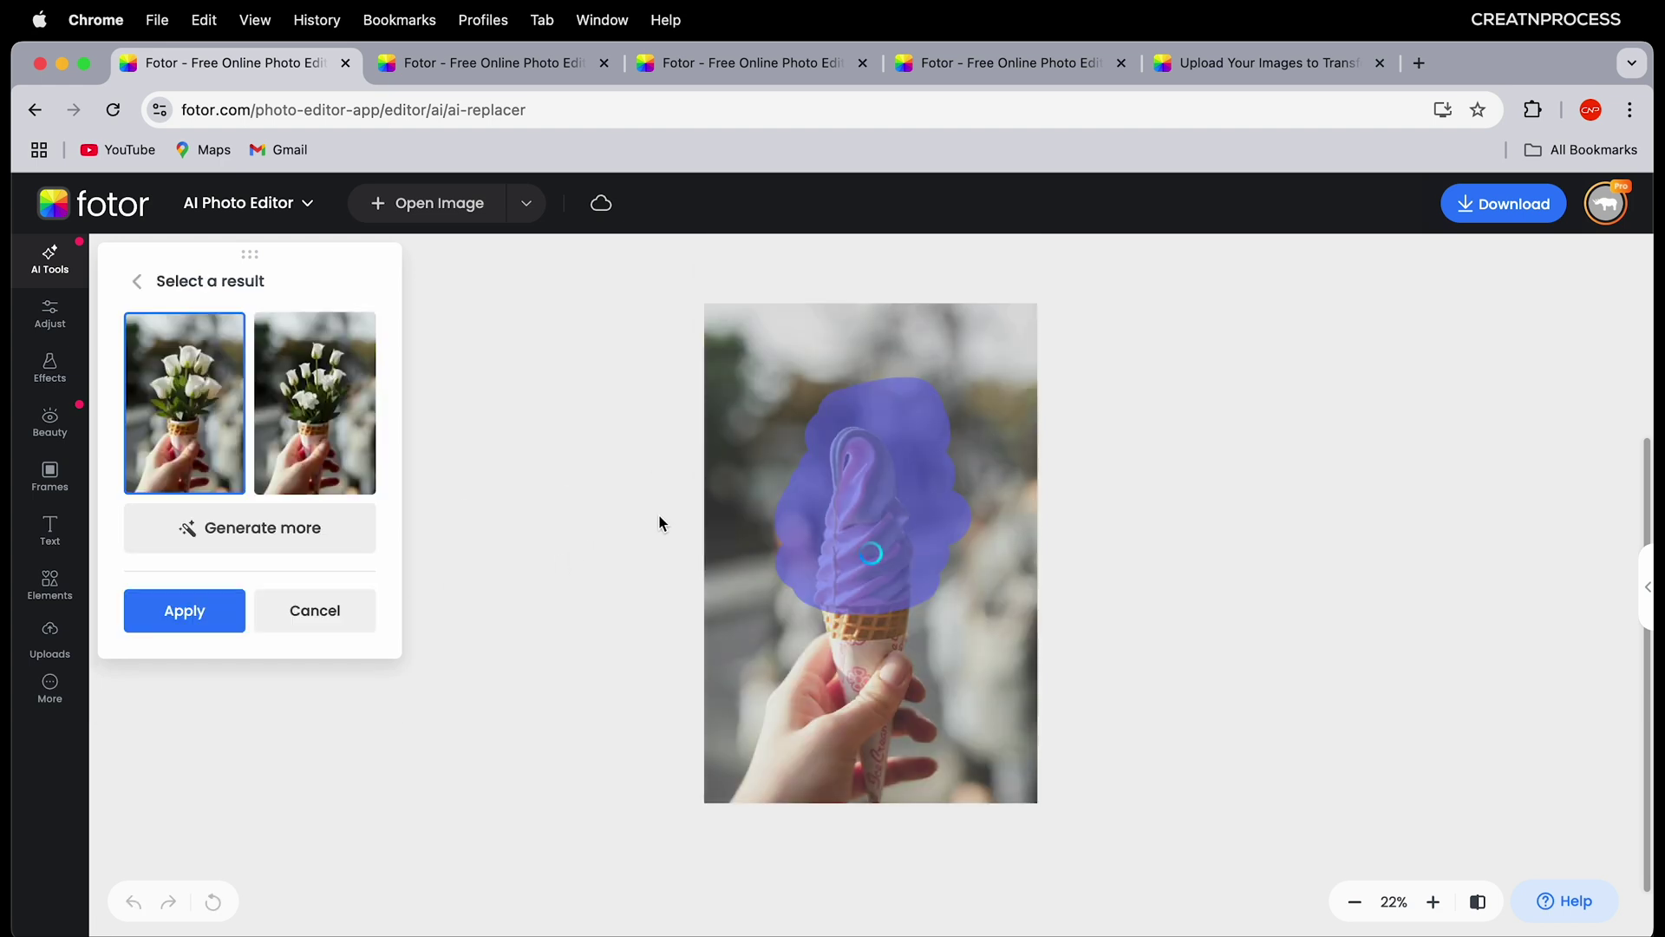
Step: Compare the two generated flower results and apply the first one with the large white roses
scroll(886, 505, up, 3)
scroll(886, 506, down, 2)
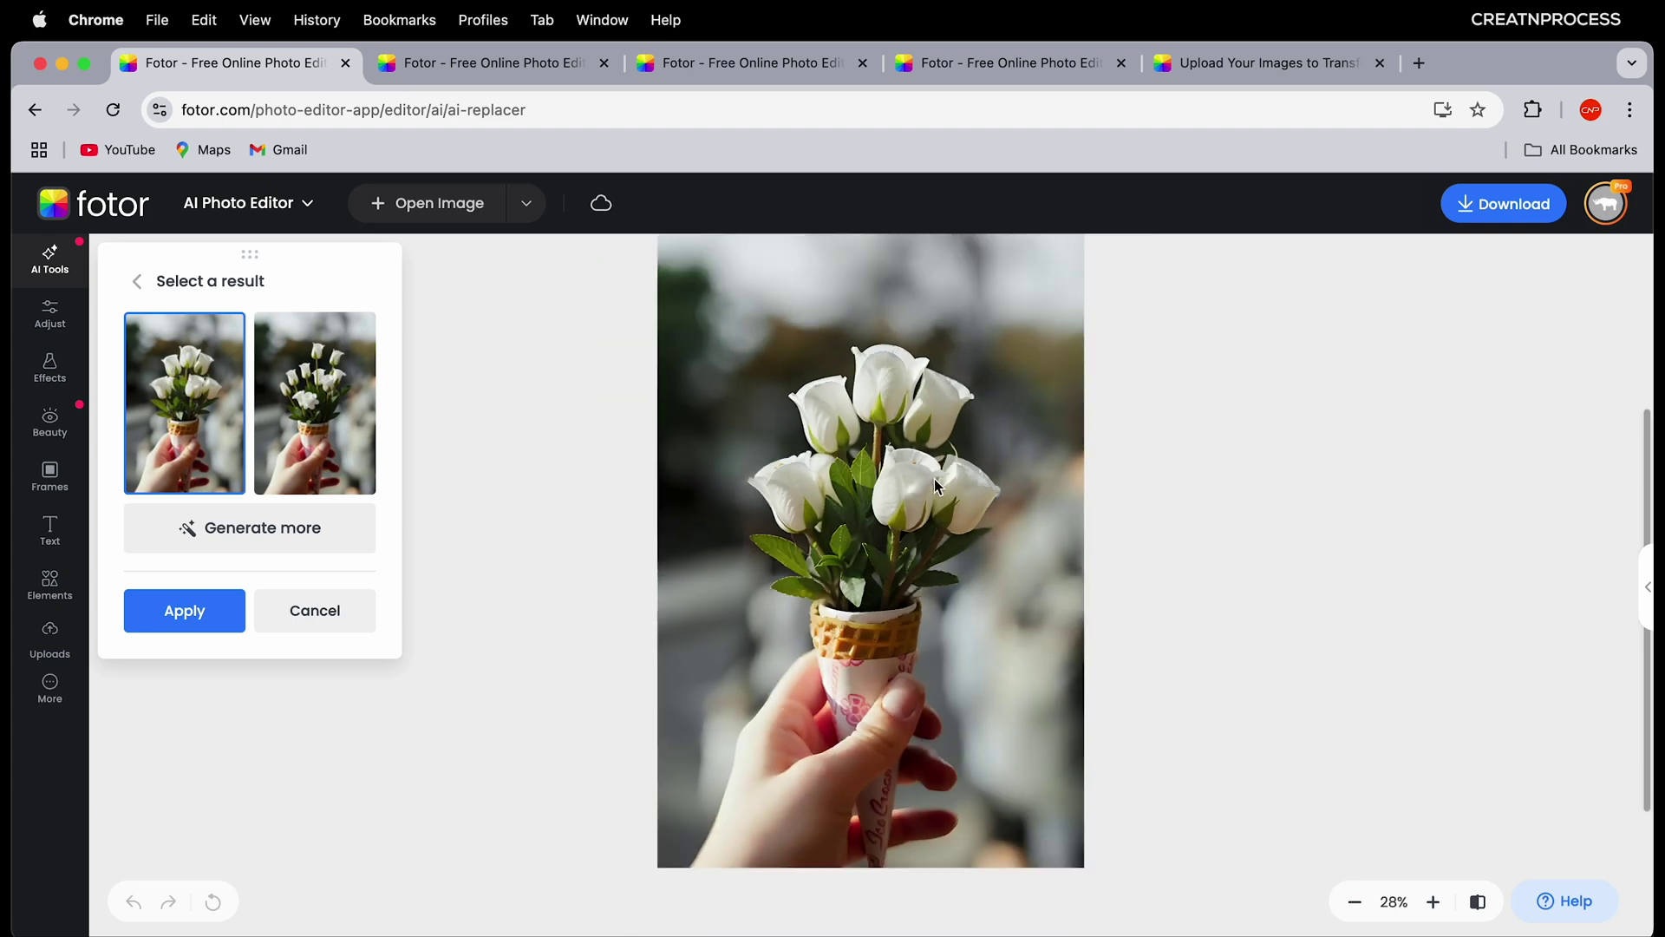
click(280, 442)
click(224, 464)
click(295, 458)
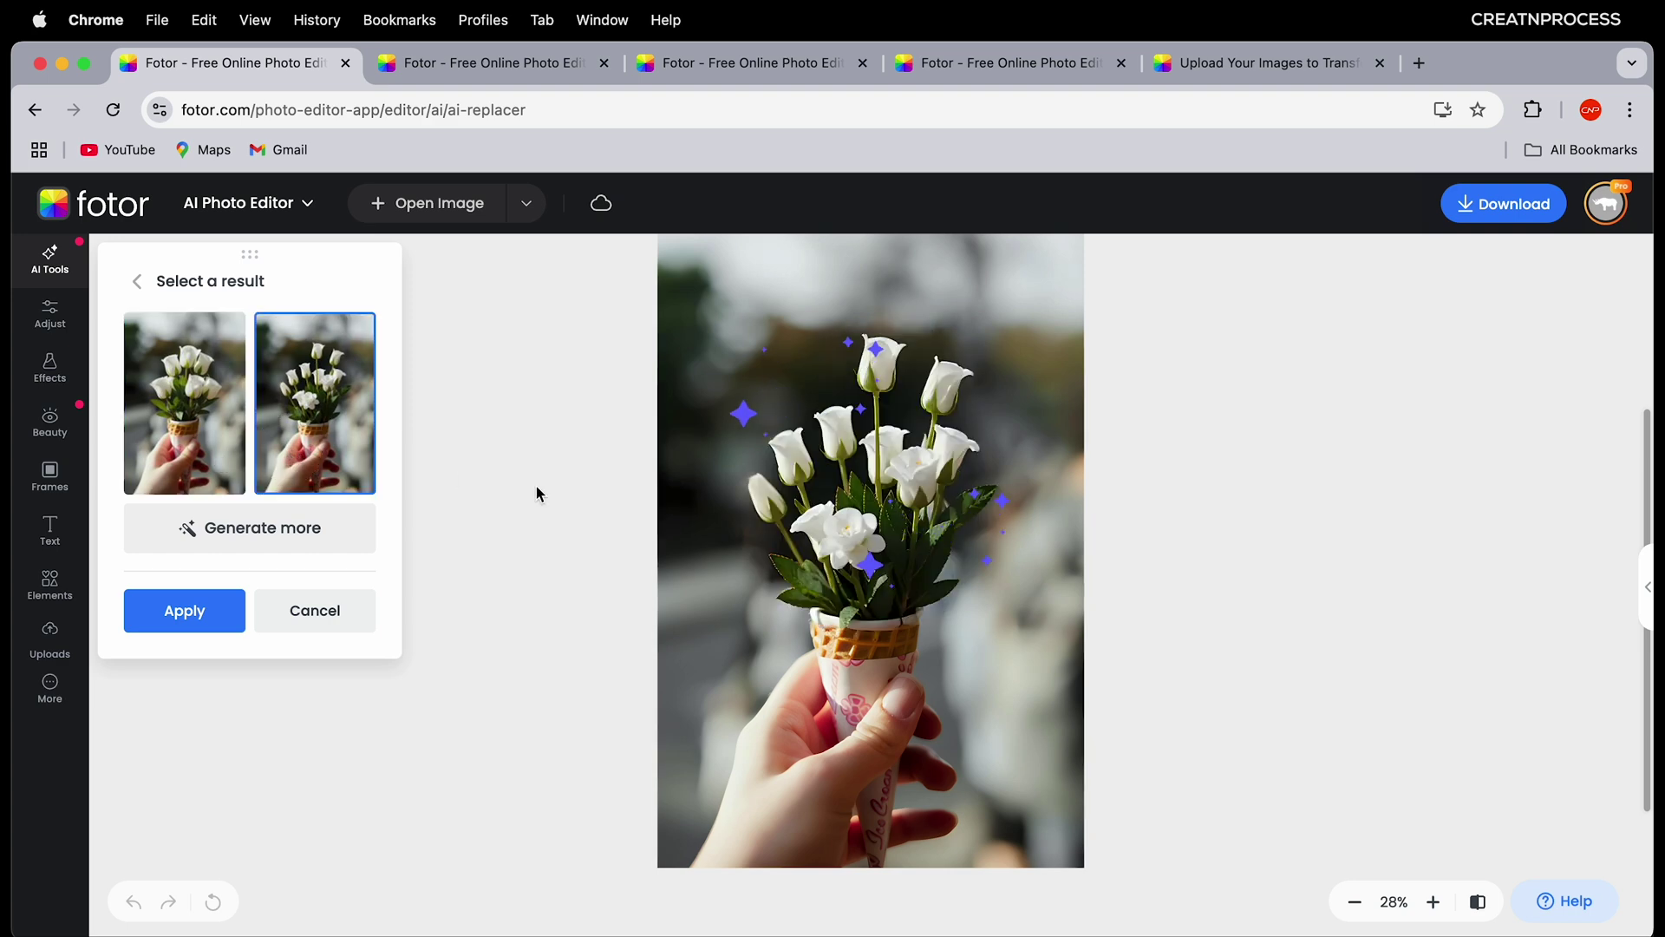
click(226, 483)
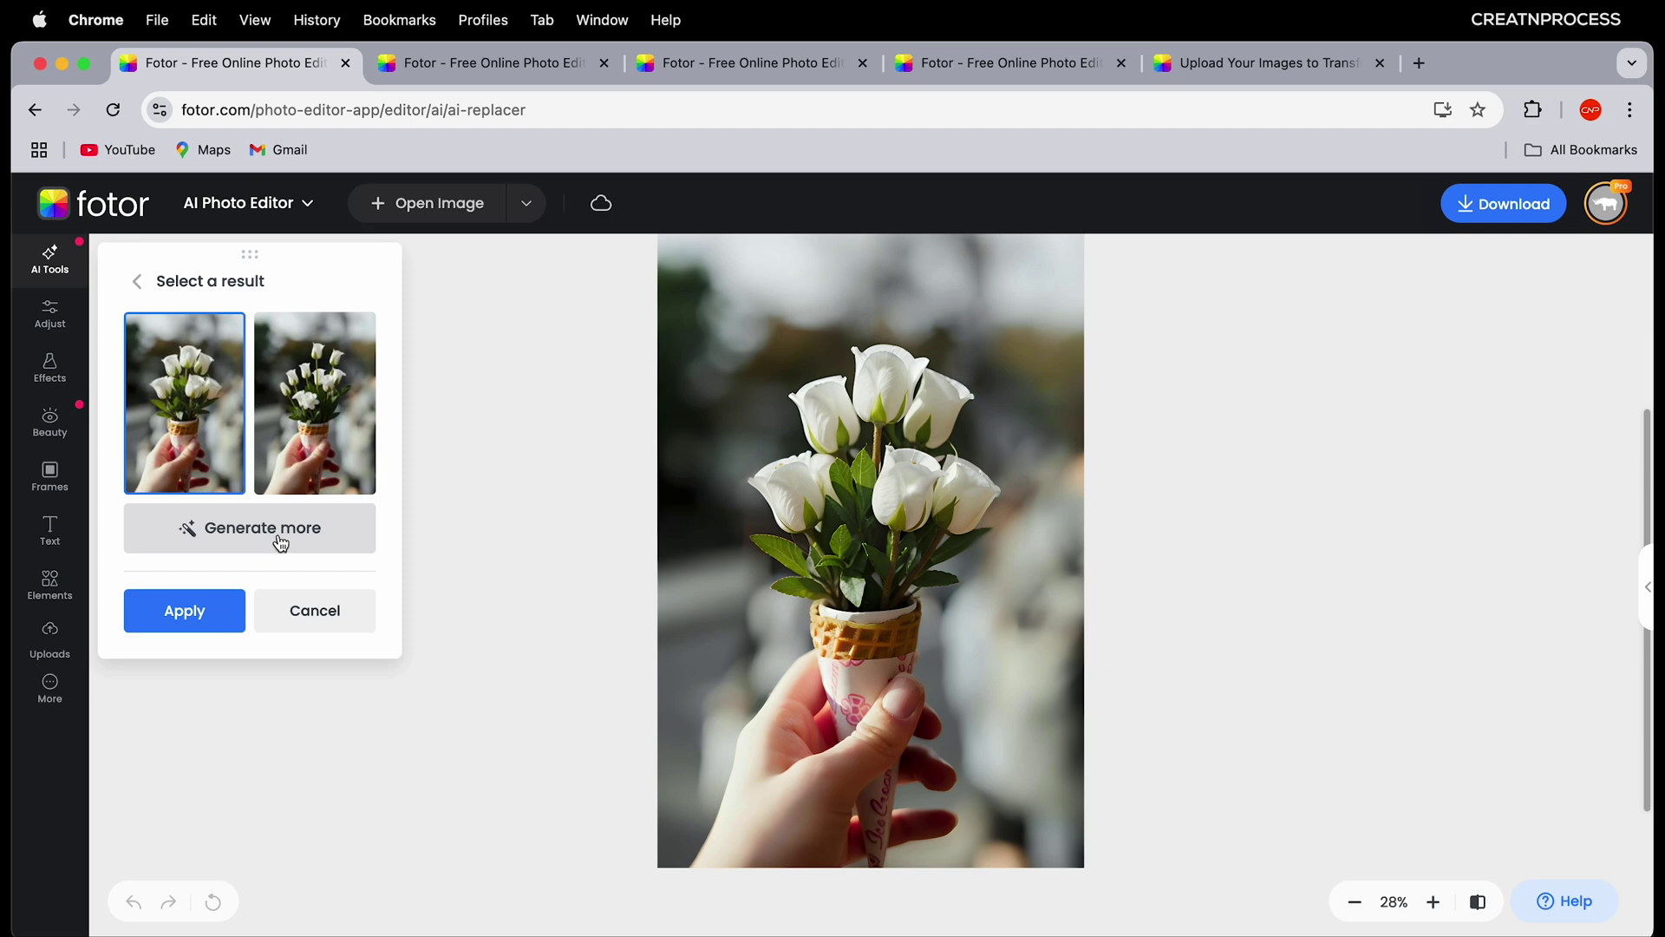
click(233, 612)
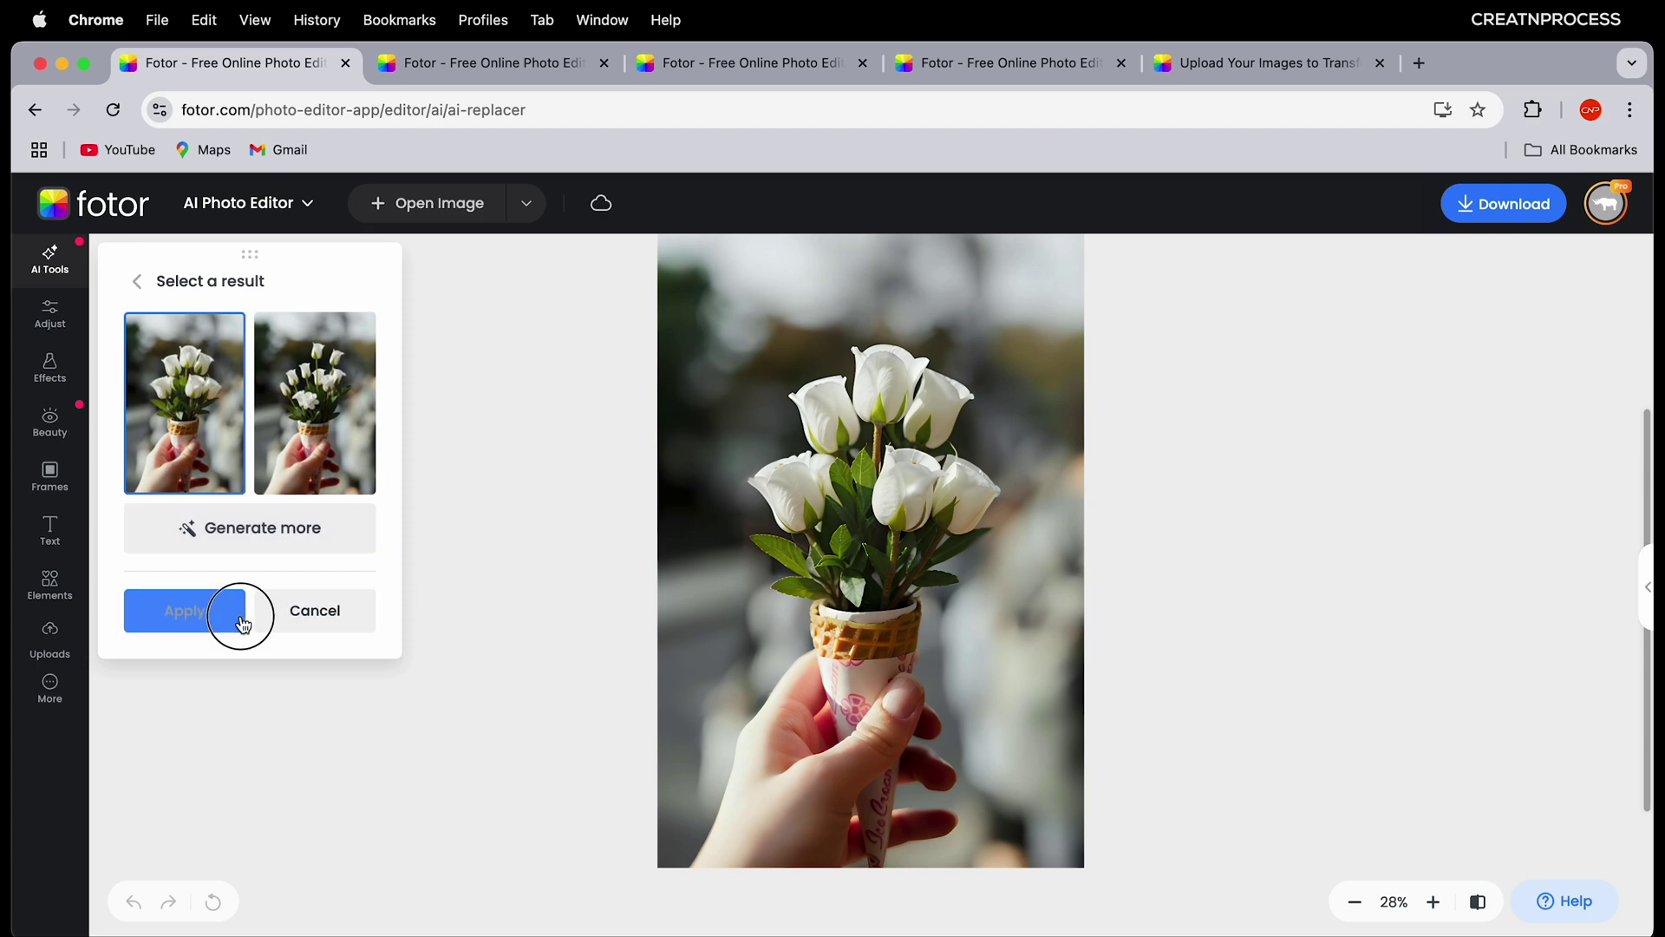
scroll(1146, 629, up, 1)
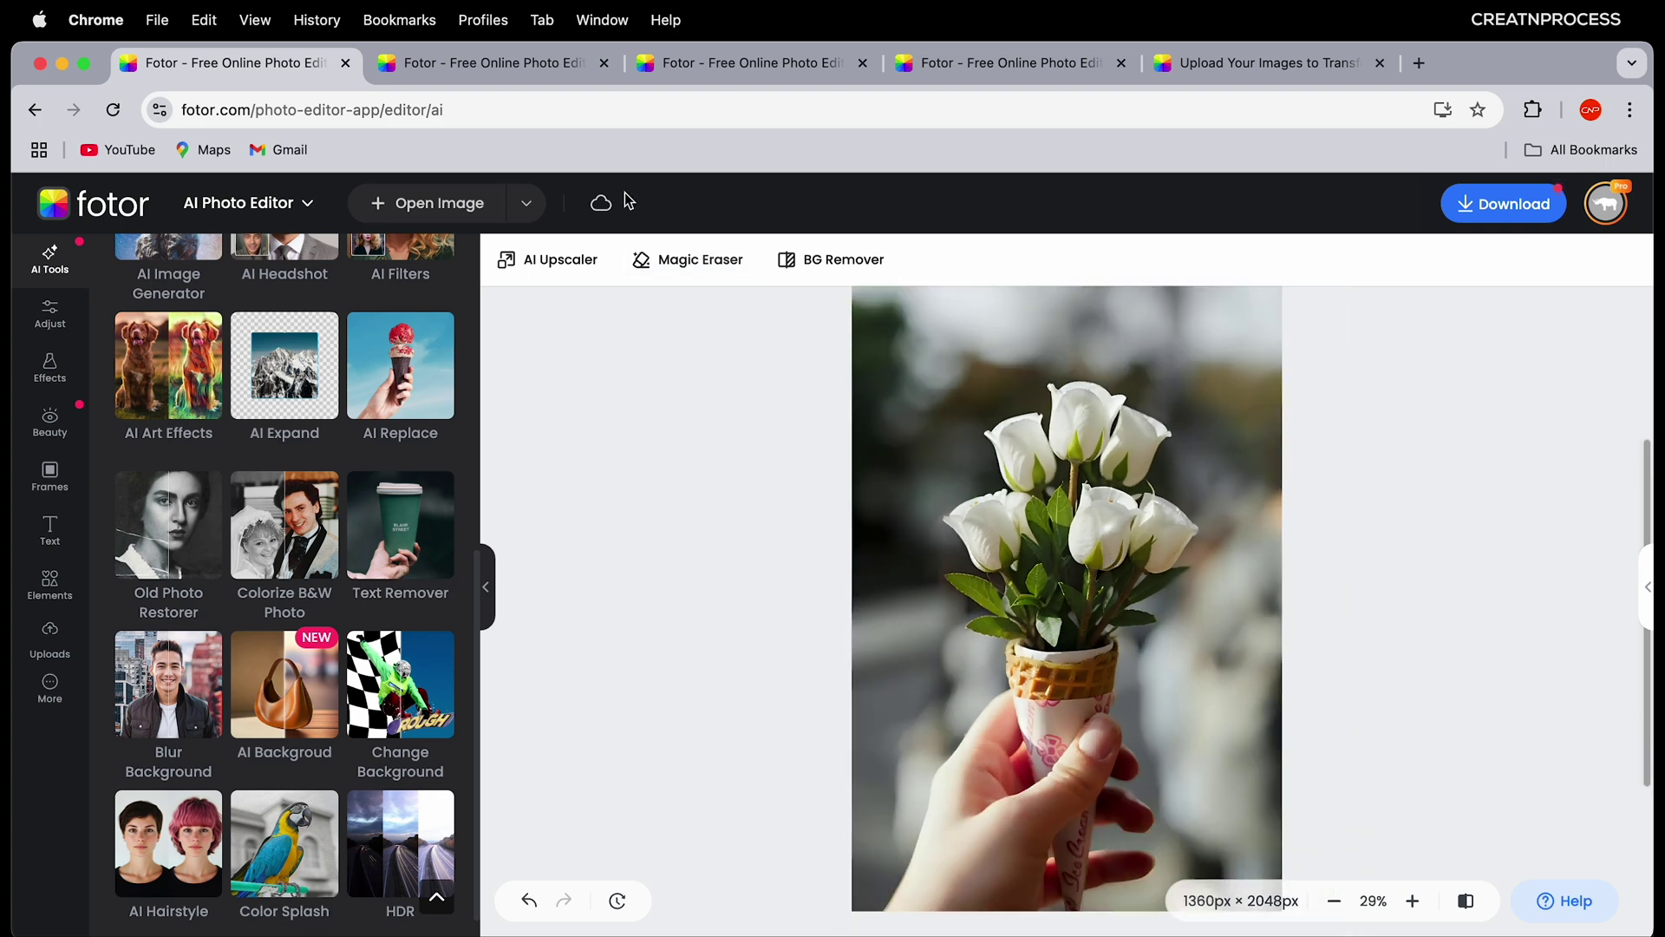
Step: Switch to the photo of the hand holding dried buds and mask all the buds with a size 30 brush
click(486, 68)
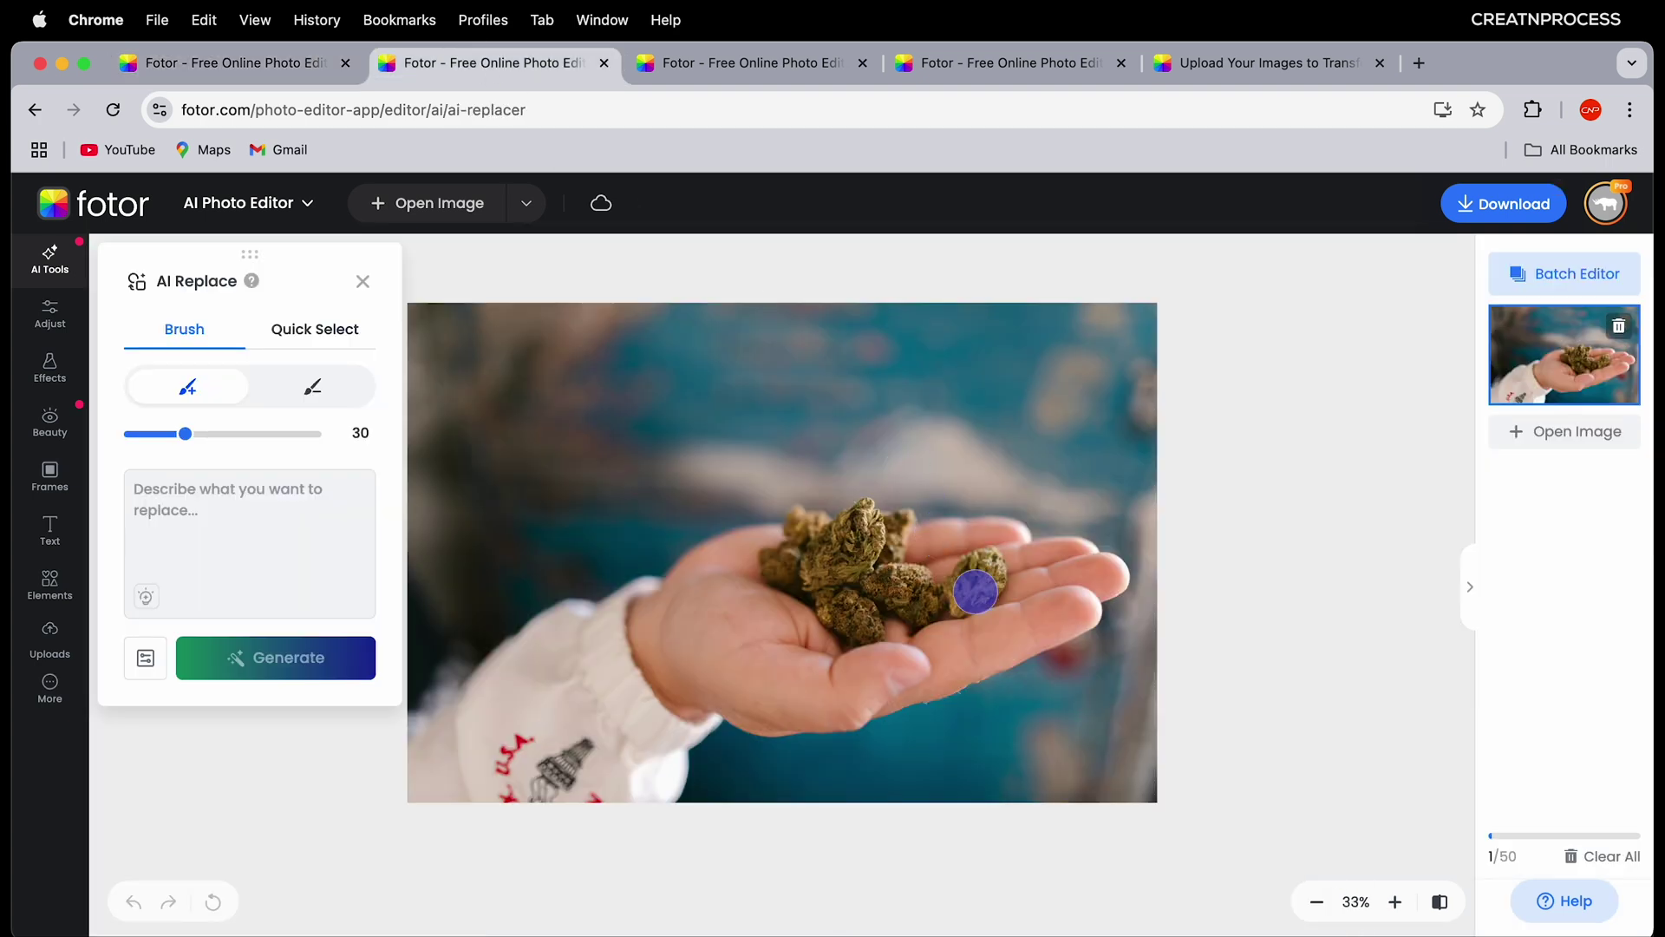
scroll(867, 585, up, 3)
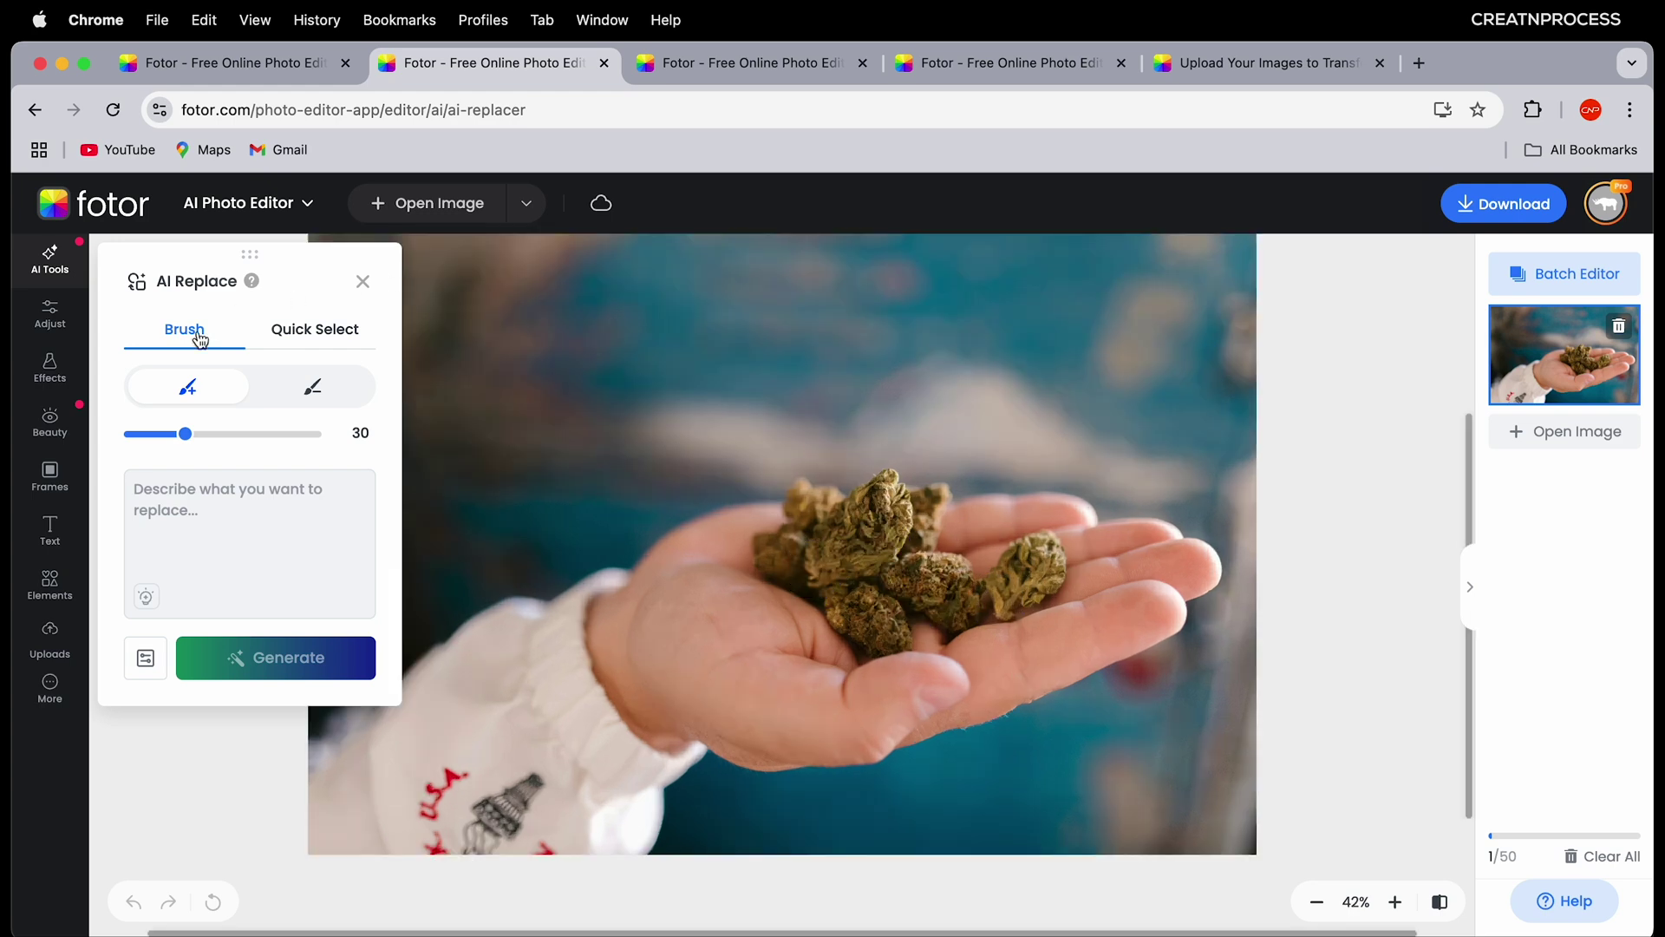
drag(762, 543, 839, 598)
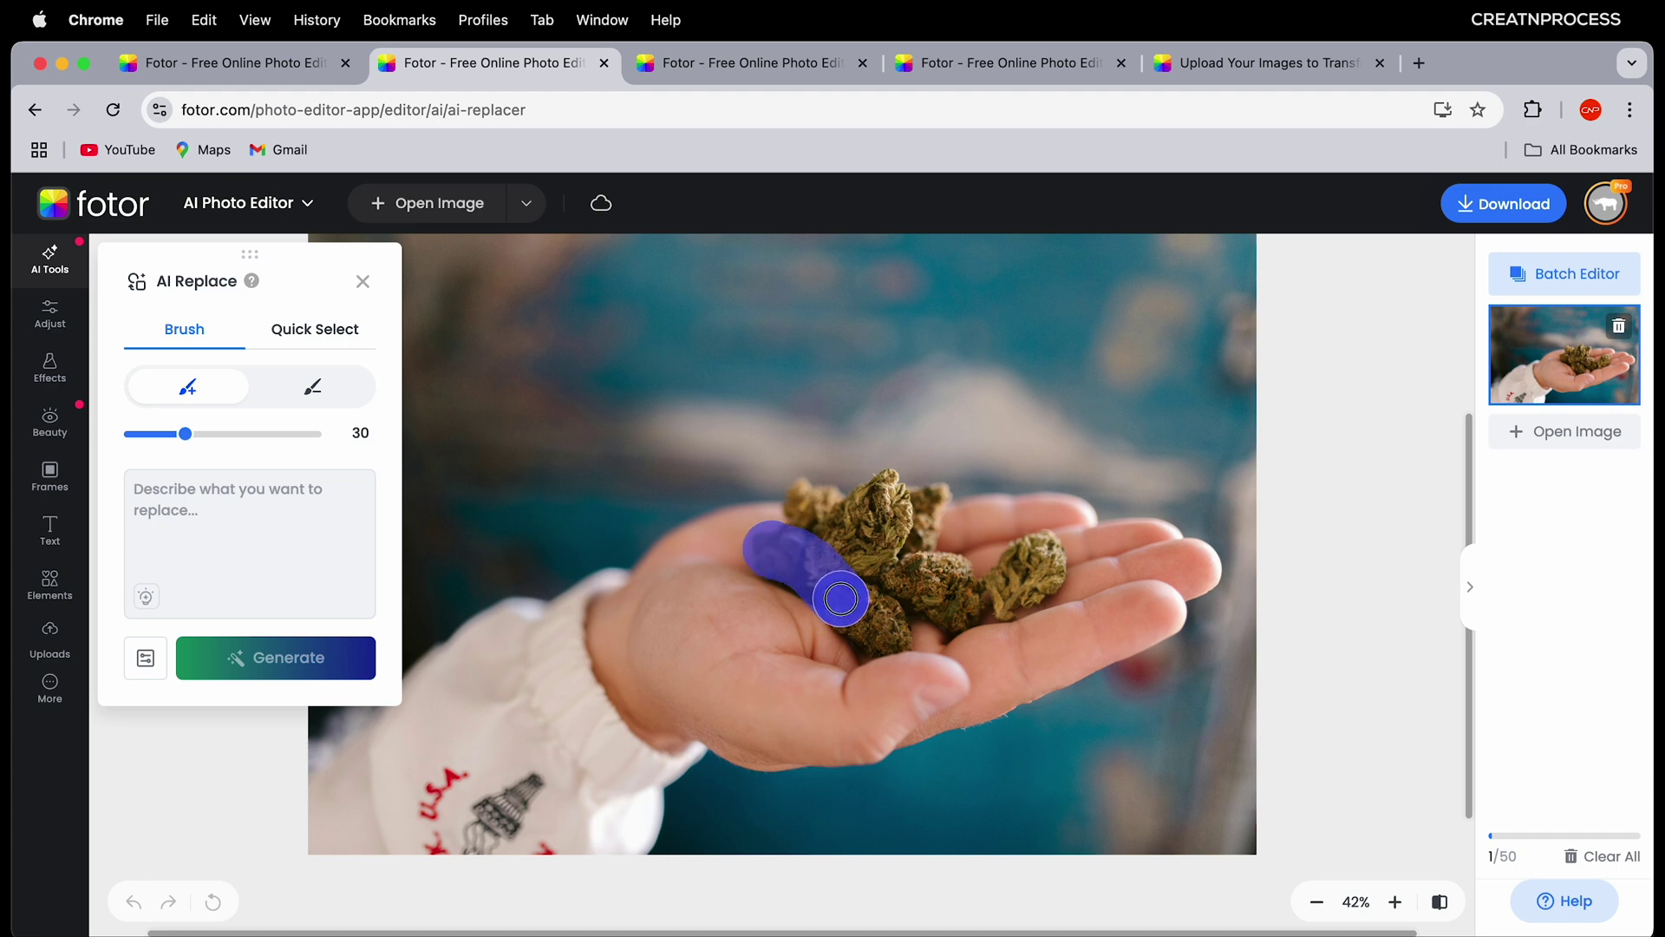
scroll(839, 598, up, 5)
scroll(918, 424, right, 3)
mouse_move(665, 437)
mouse_down()
mouse_move(847, 401)
mouse_move(933, 408)
mouse_move(799, 639)
mouse_move(832, 706)
mouse_move(1179, 584)
mouse_move(600, 555)
mouse_up()
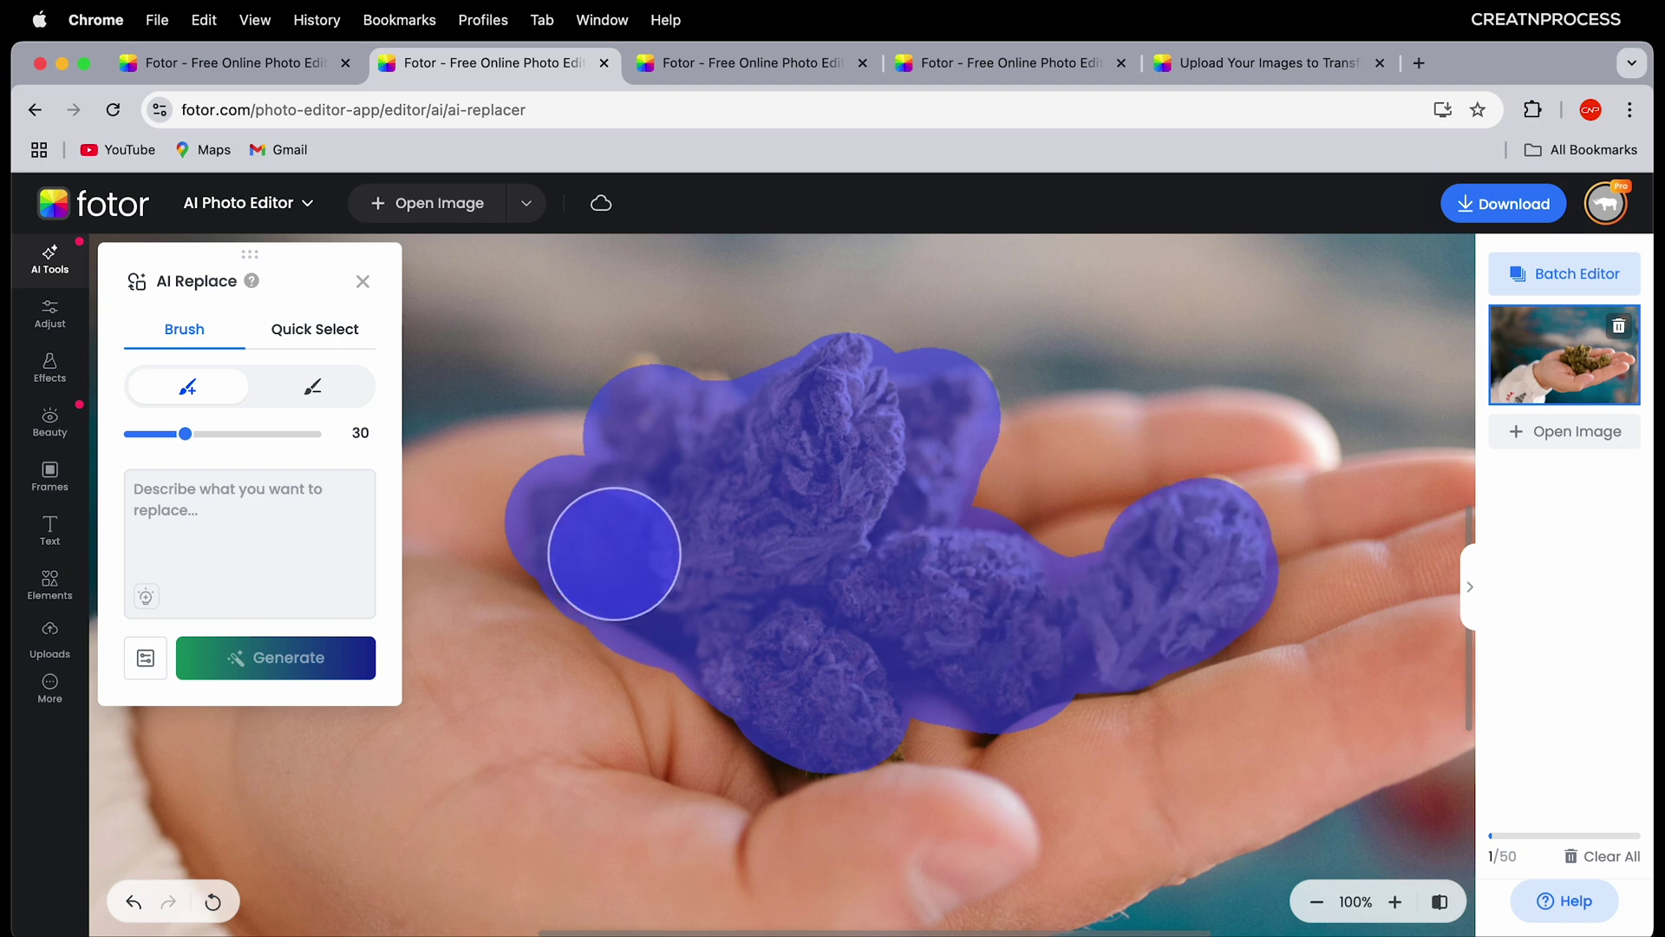
Step: Describe a bunch of gold coins as the replacement for the masked buds and generate the results
click(206, 494)
text(bunch of)
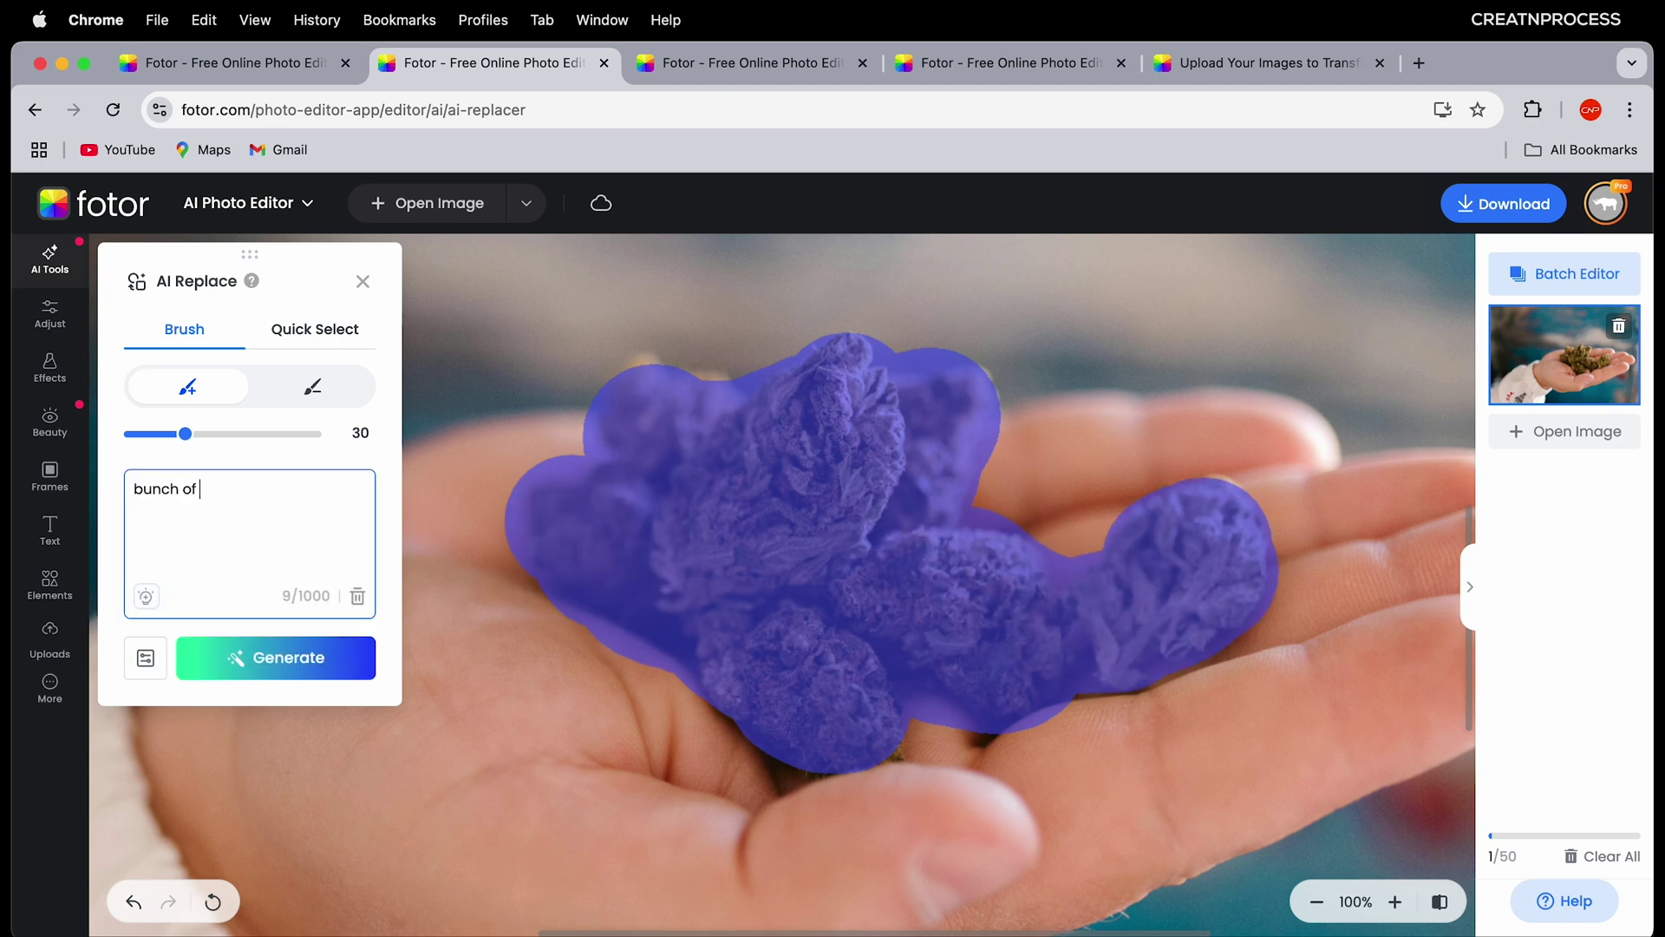
click(242, 651)
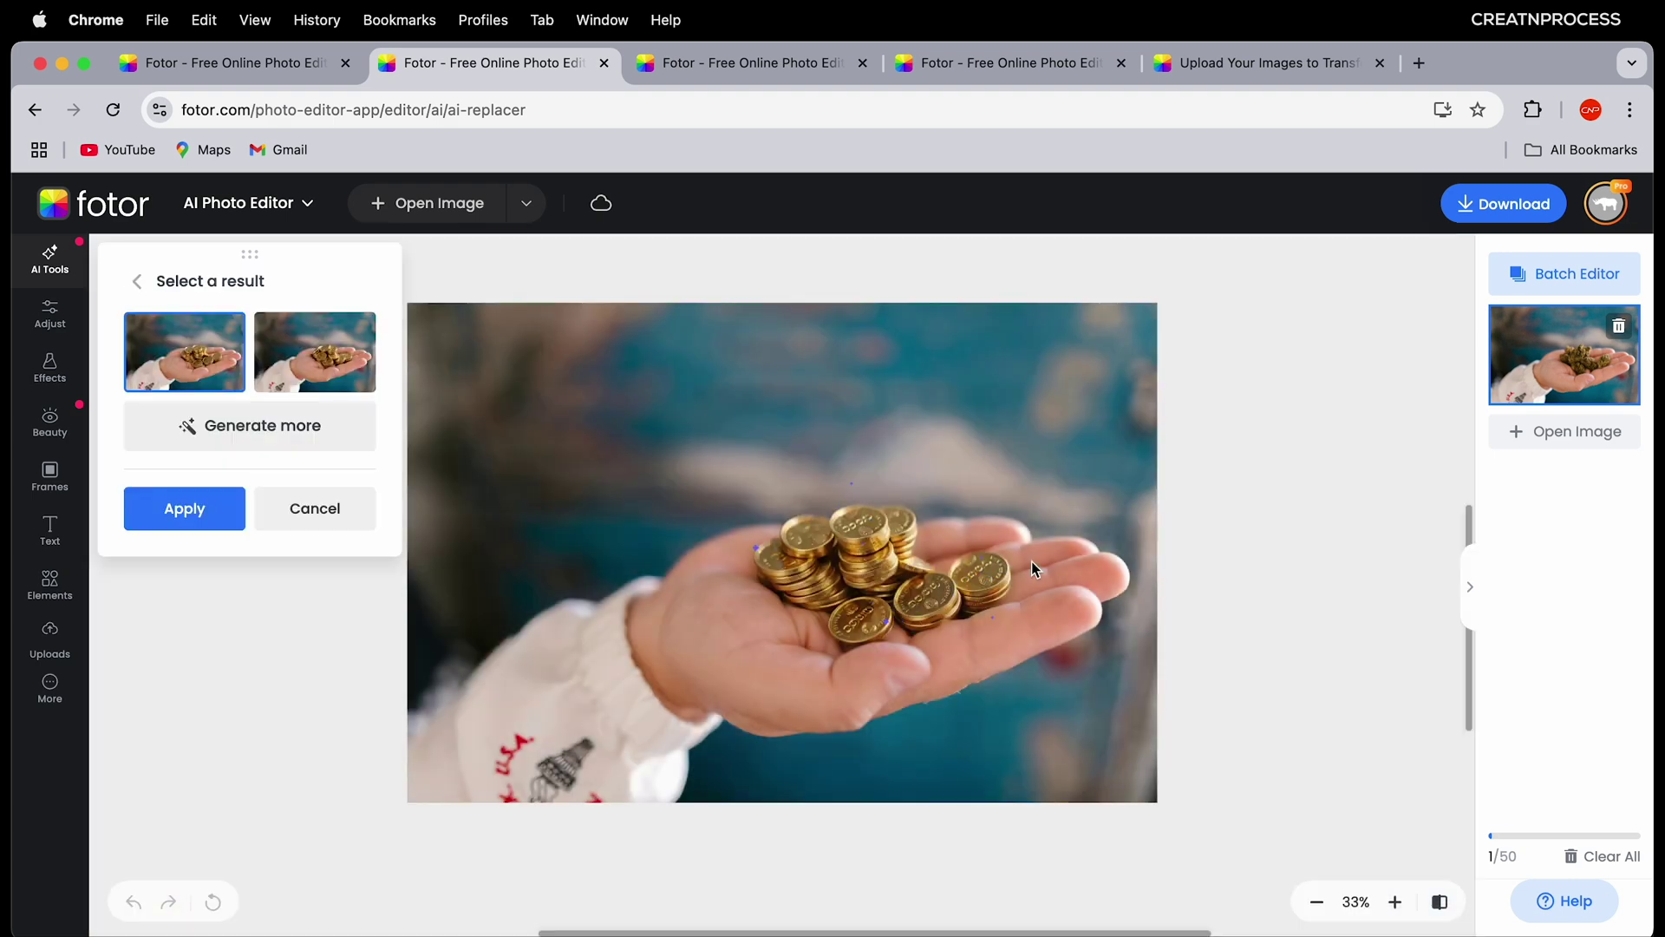
Step: Compare the two gold coin results in the hand and apply the second one
scroll(902, 590, up, 3)
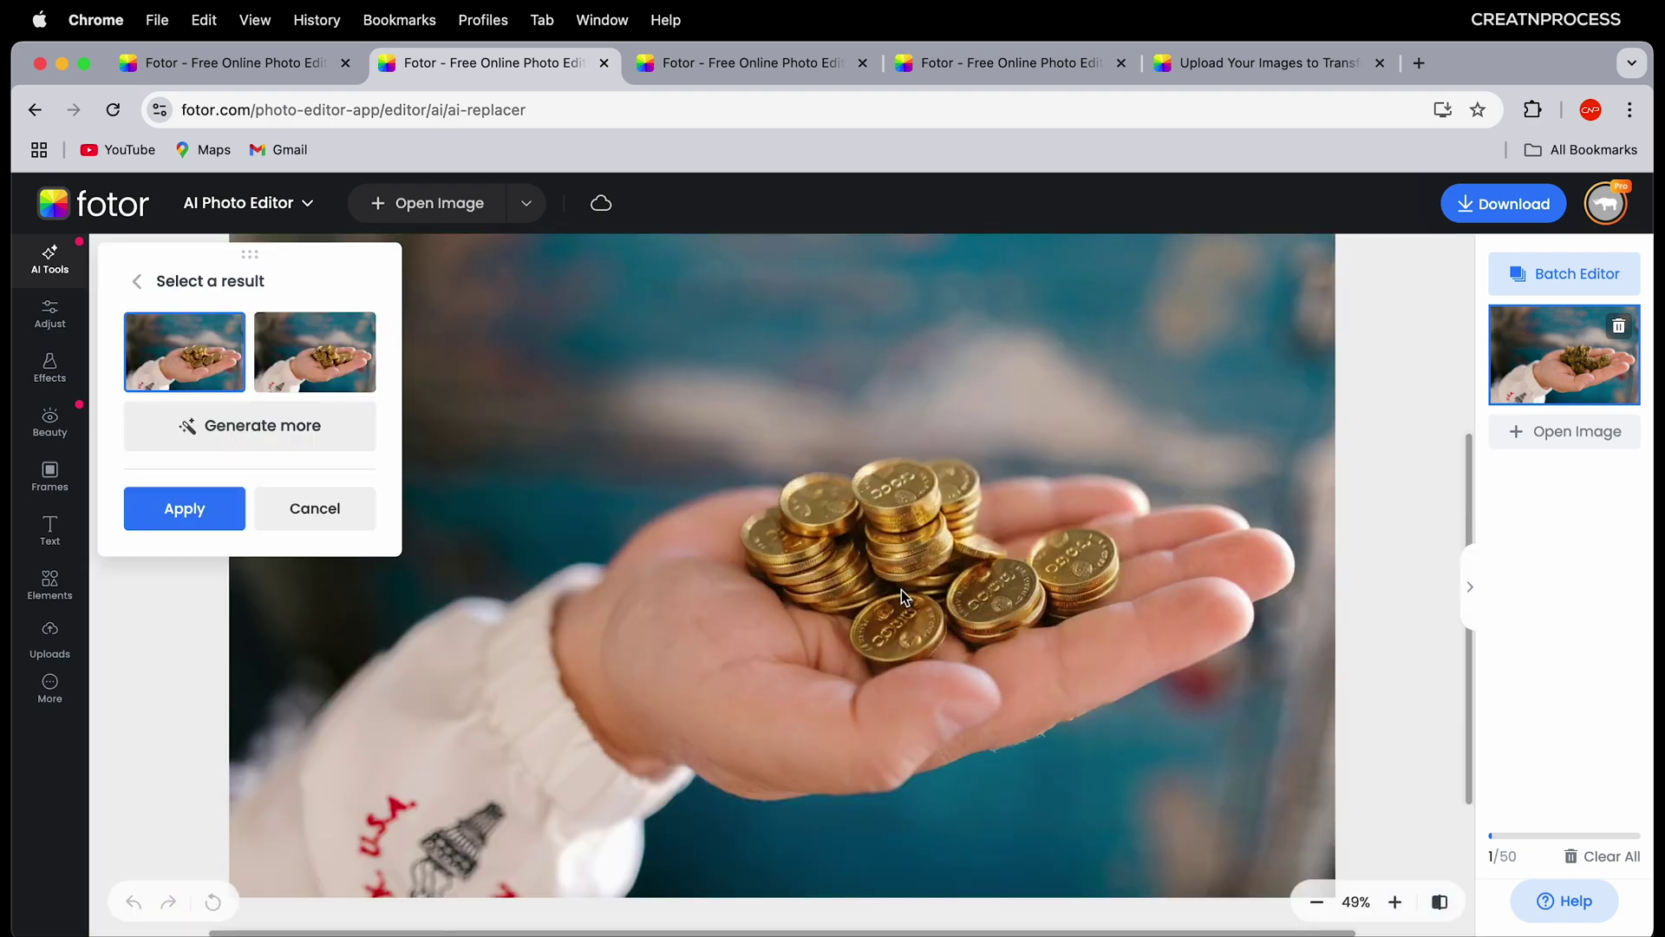
mouse_move(338, 379)
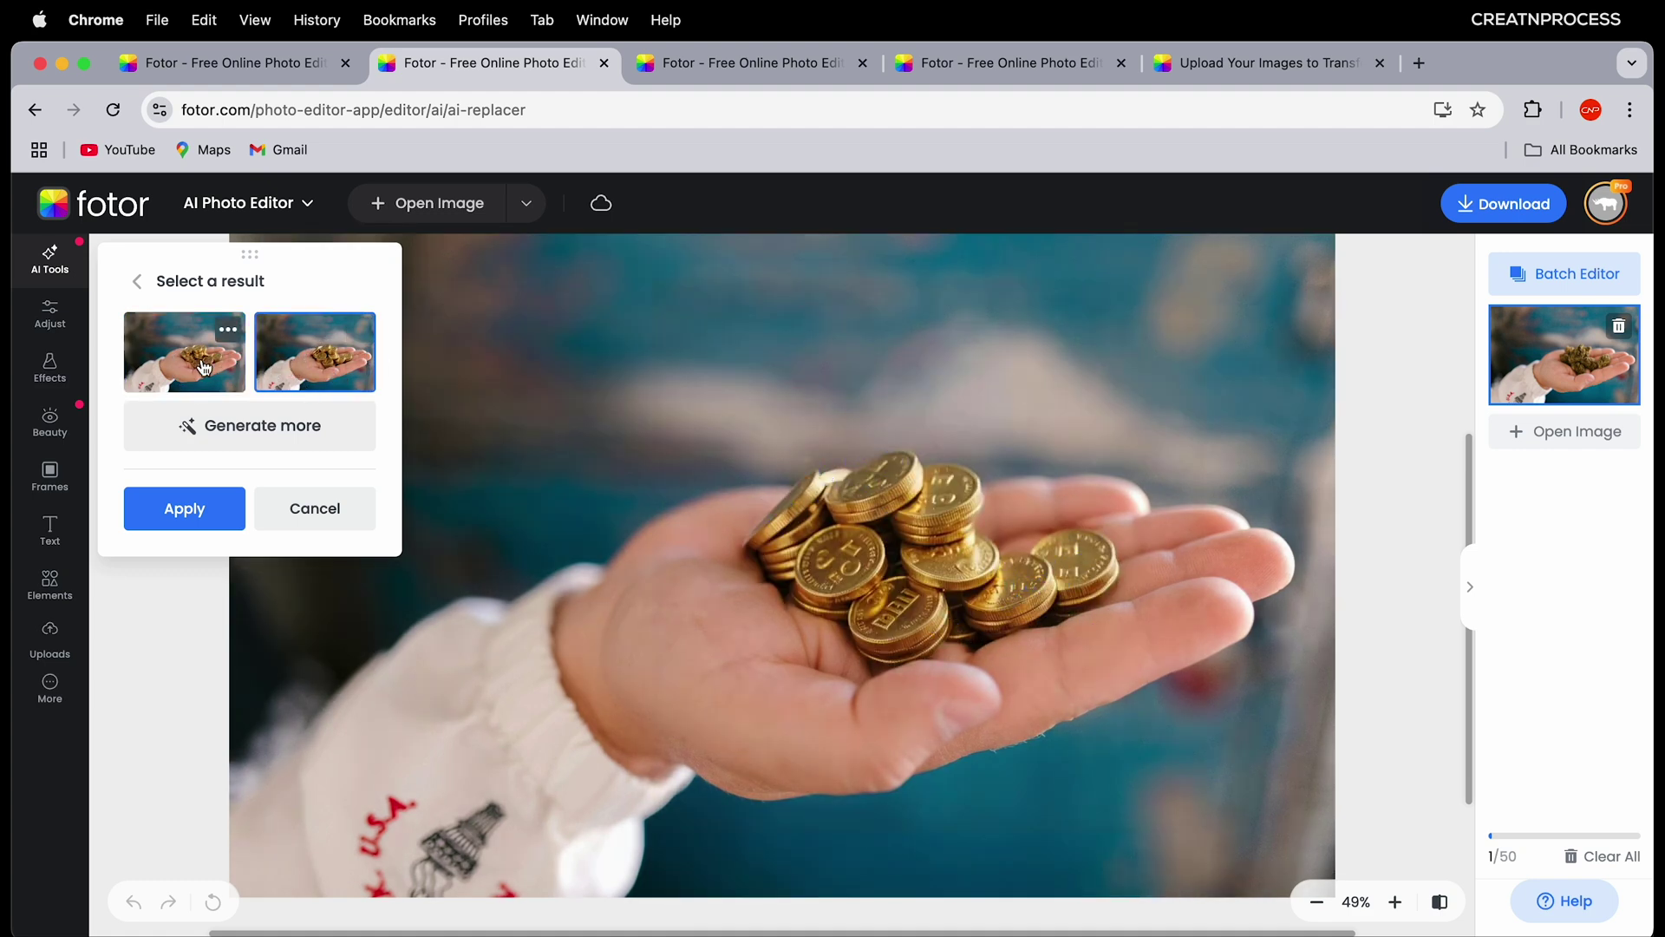
click(297, 364)
click(195, 356)
click(332, 387)
click(184, 508)
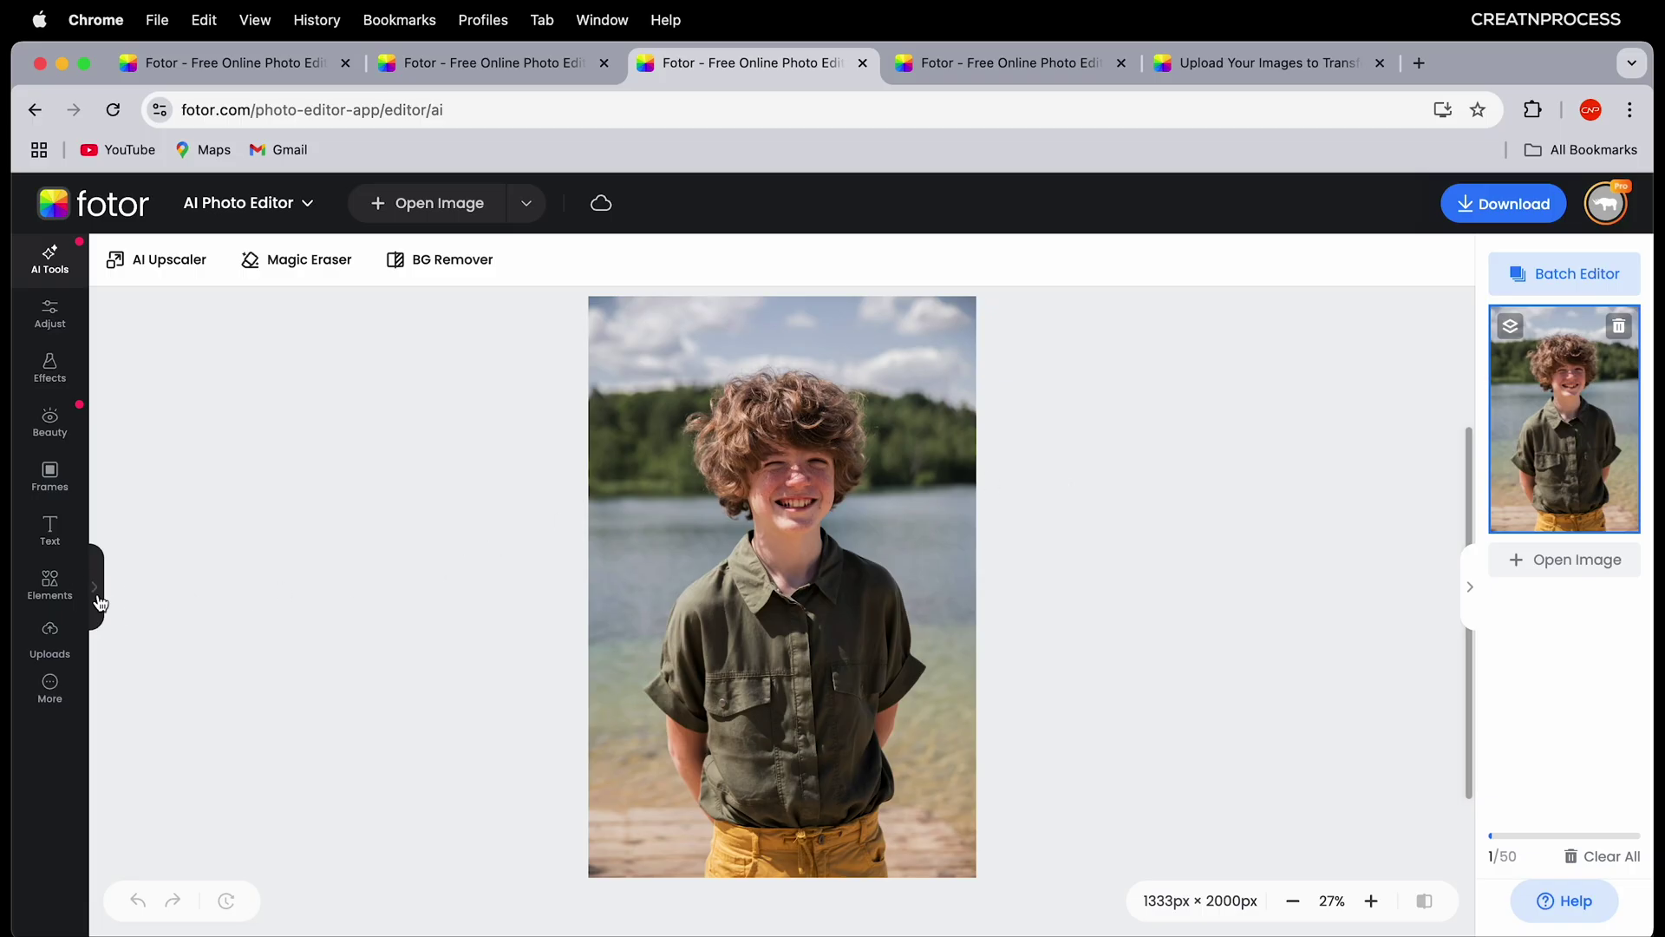
Step: Open AI Expand on the lakeside portrait, set Zoom out to 1.4x and move the photo lower within the expanded frame
click(100, 602)
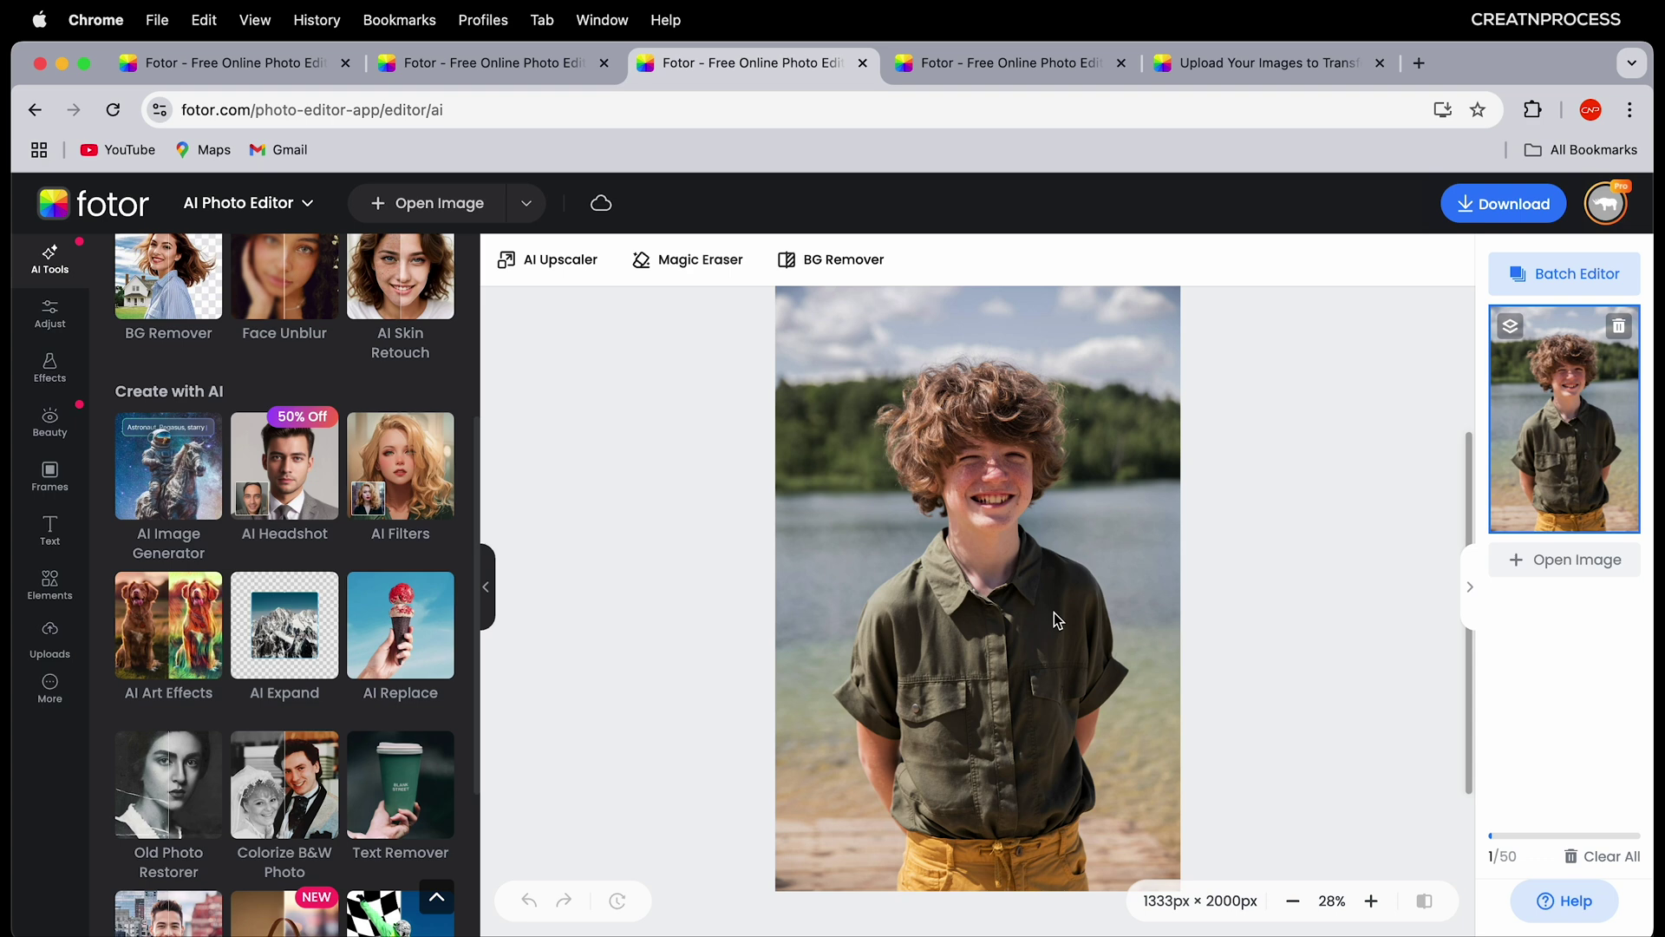
click(281, 701)
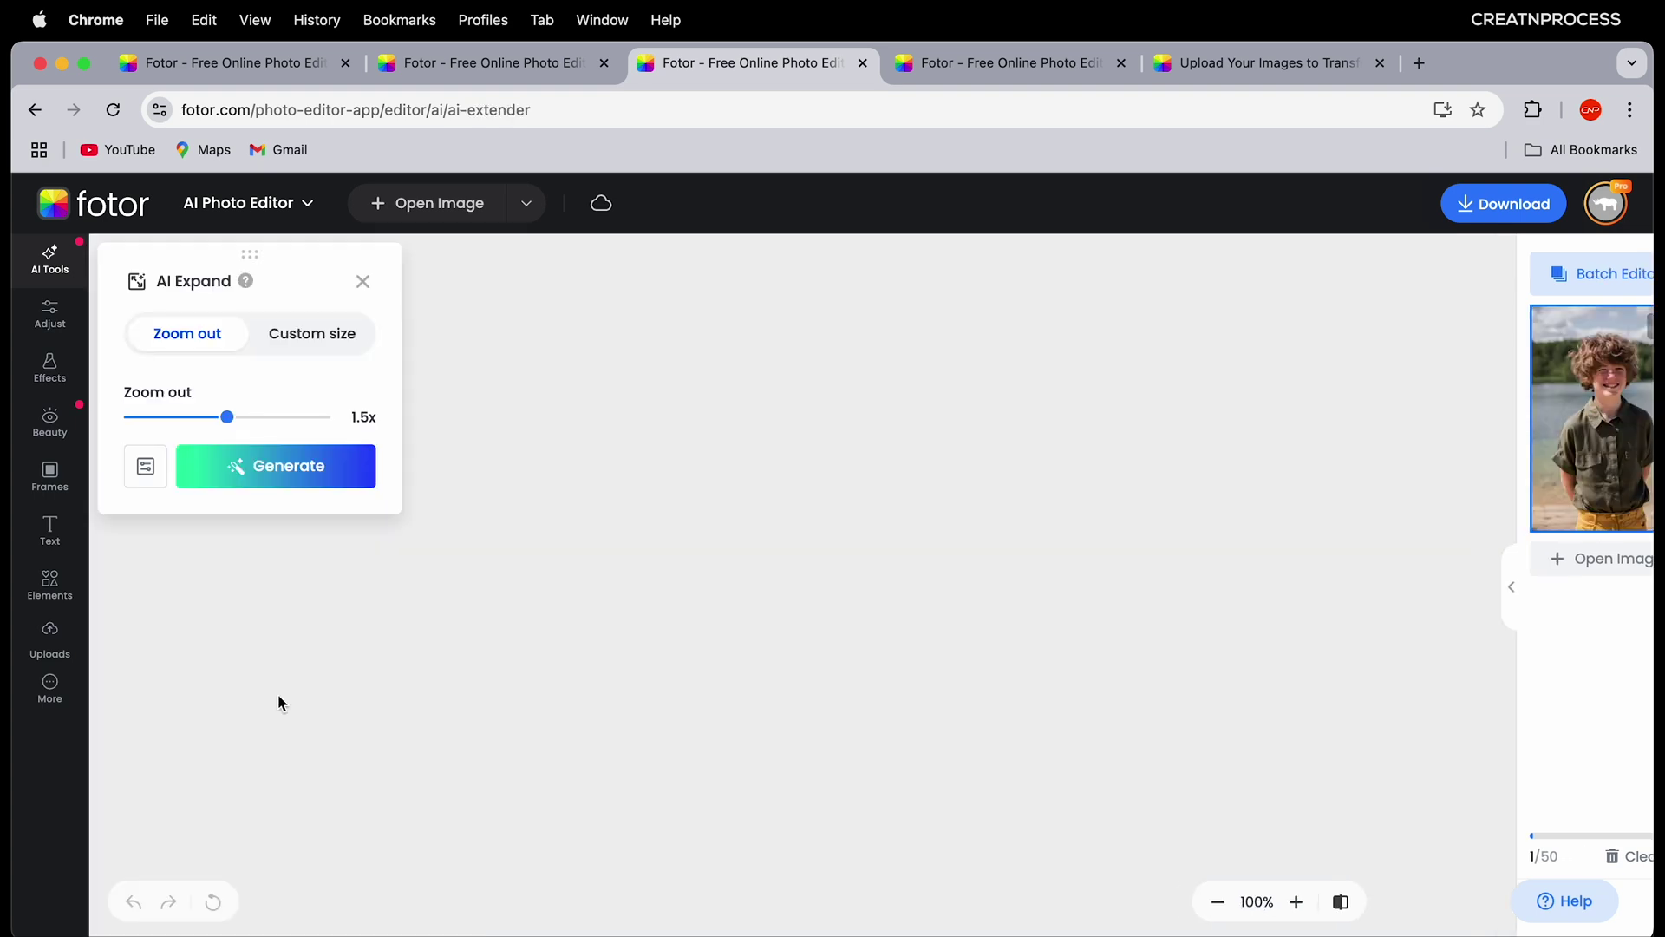
mouse_move(227, 417)
mouse_down()
mouse_move(148, 420)
mouse_move(269, 433)
mouse_move(148, 434)
mouse_move(299, 436)
mouse_move(170, 434)
mouse_move(204, 436)
mouse_up()
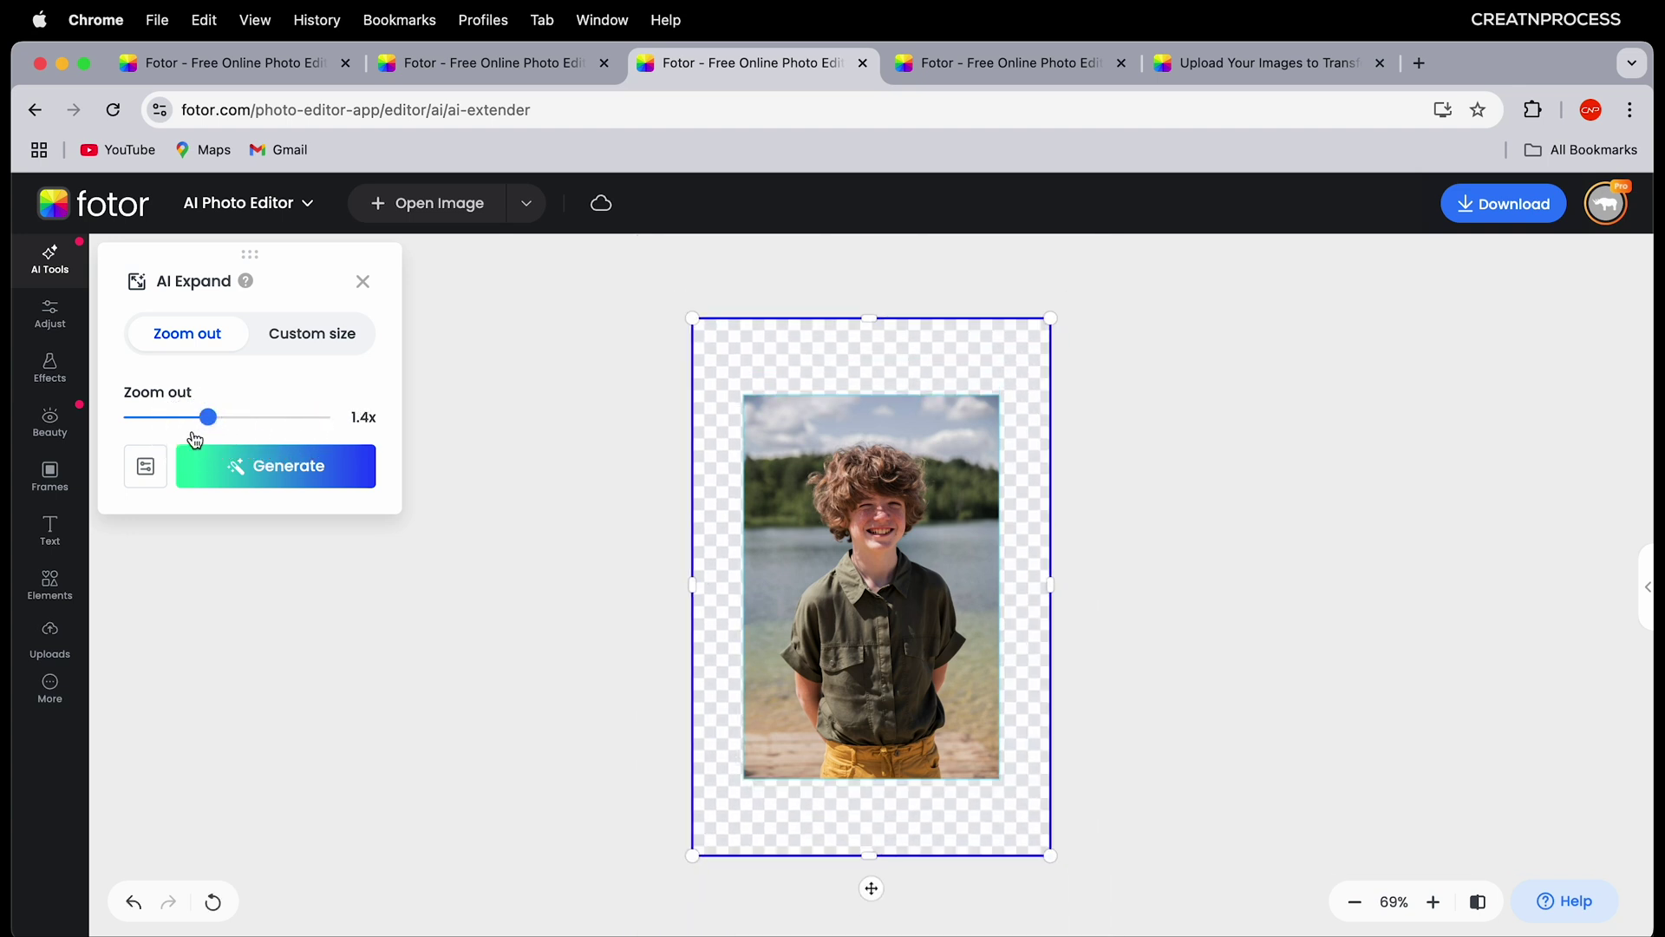
drag(877, 536, 879, 612)
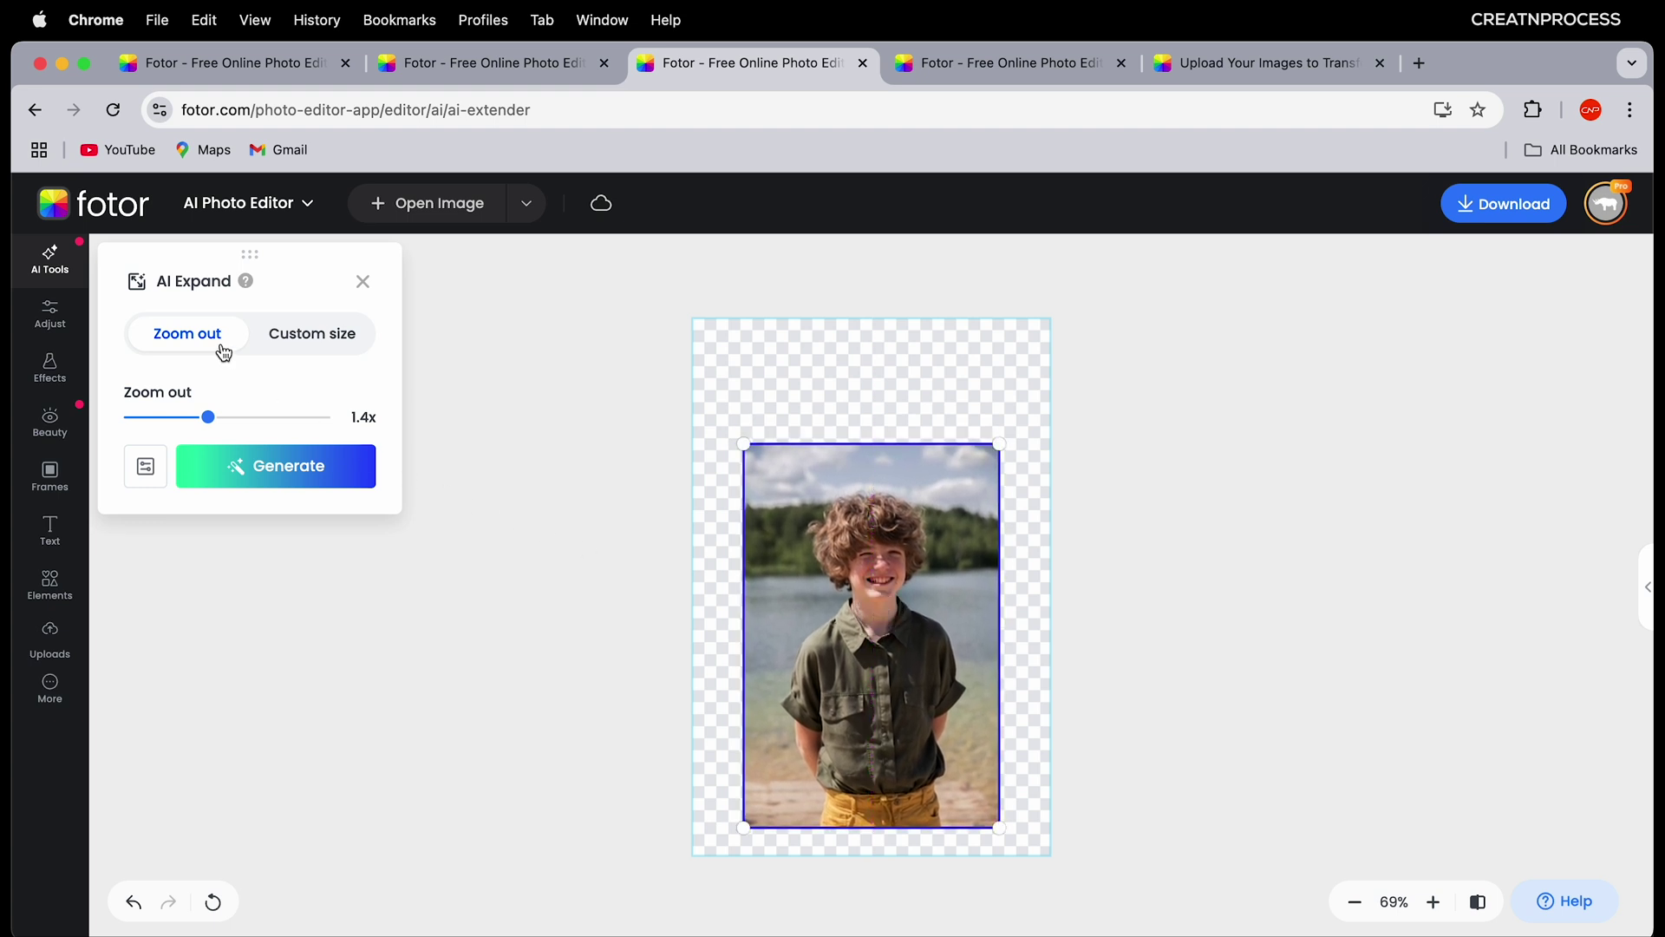
Step: Generate the expanded portrait and choose the second result with leafy branches overhead
click(275, 480)
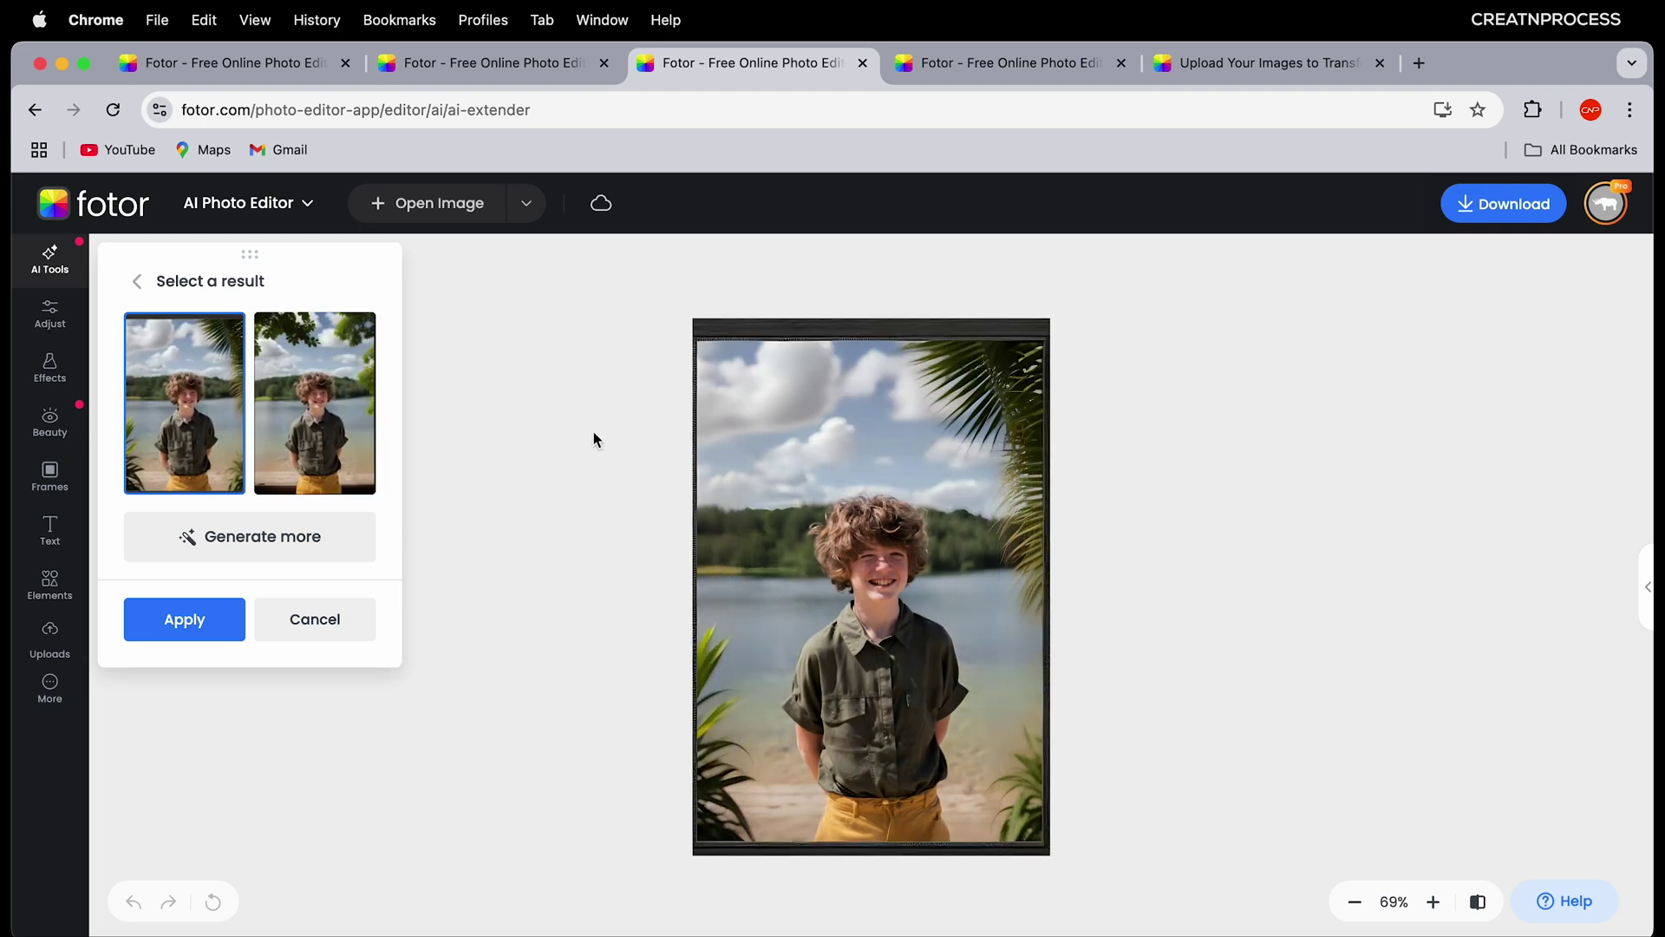
click(341, 441)
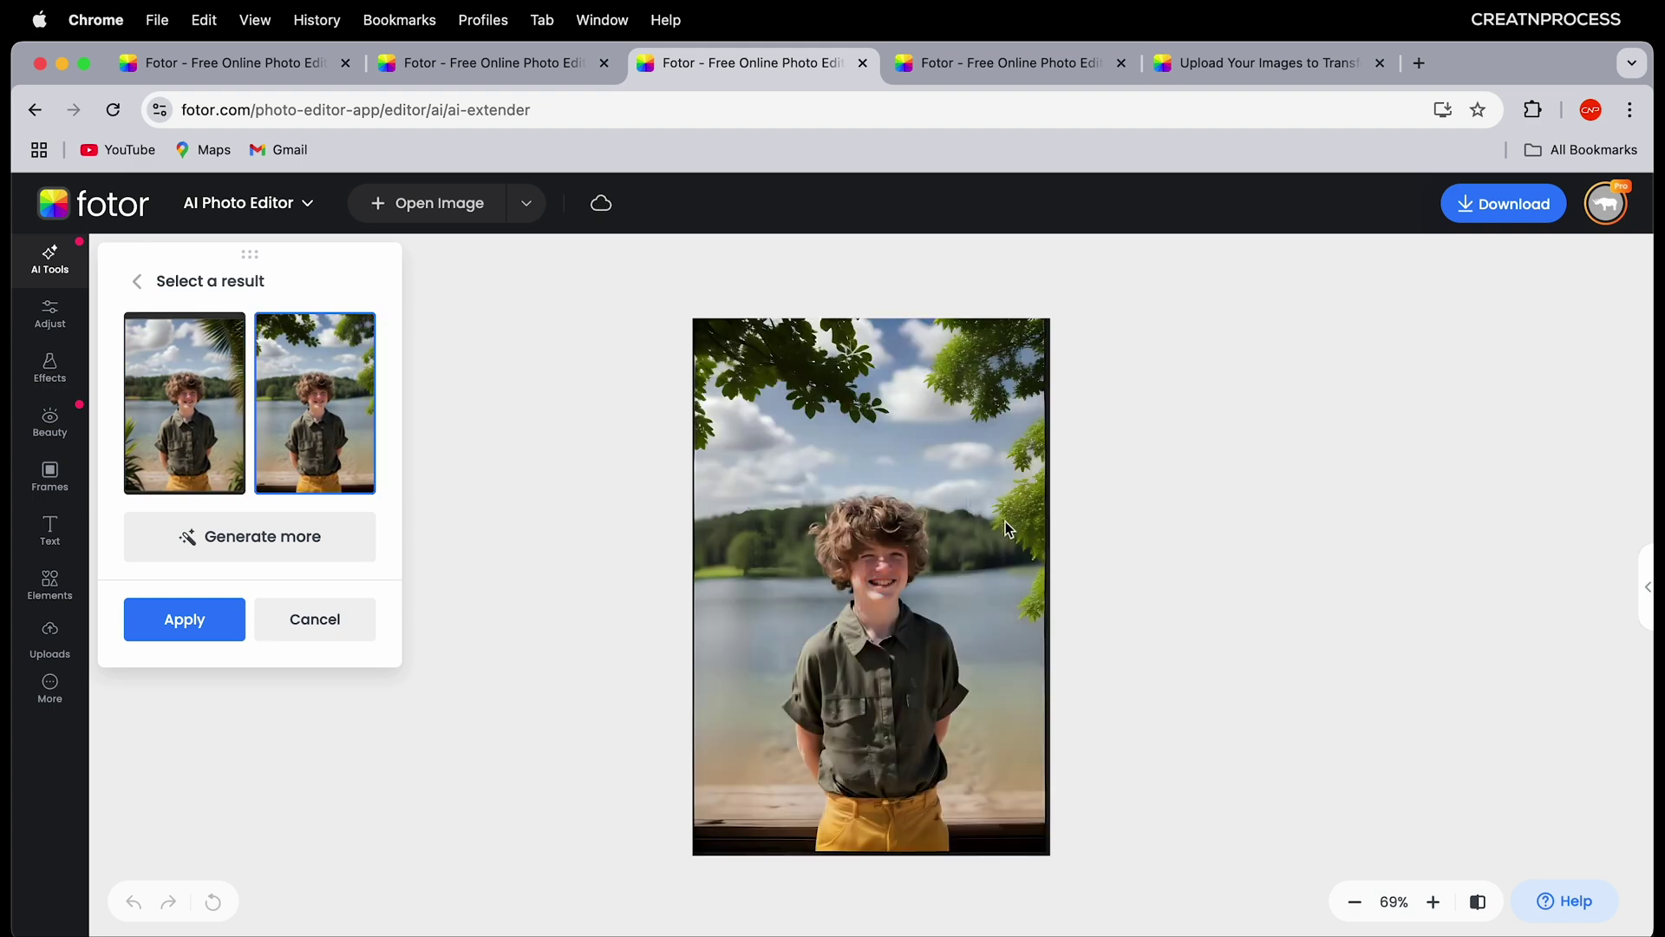
scroll(1009, 528, up, 3)
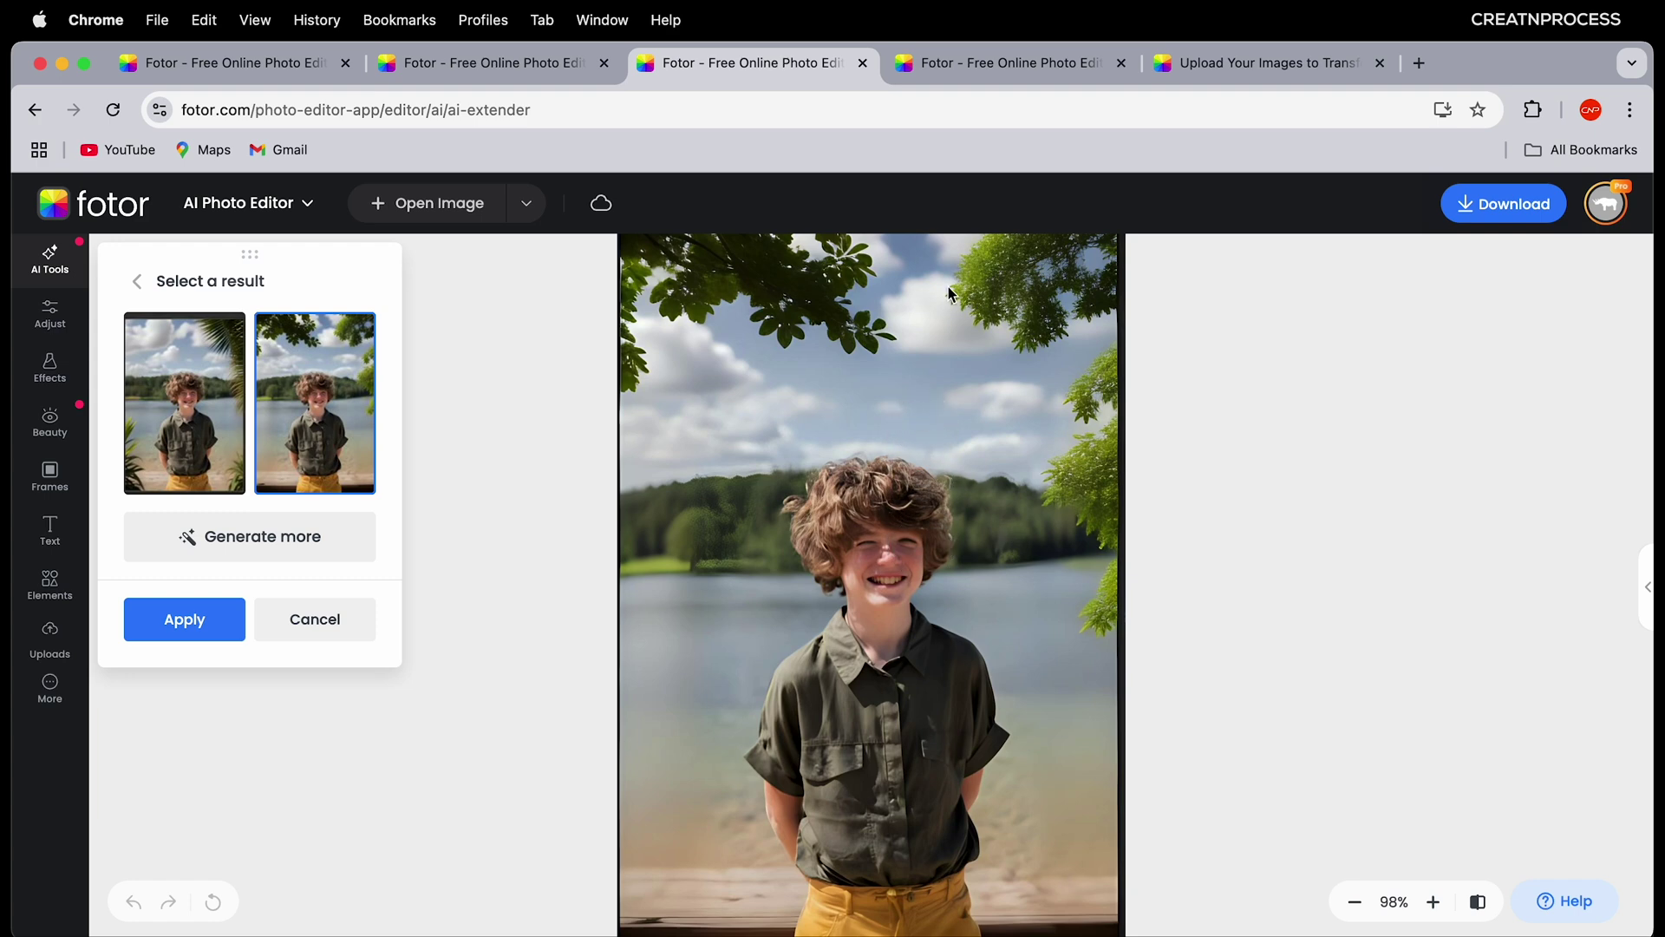
Step: Compare the expanded portrait repeatedly with the original photo
click(1479, 906)
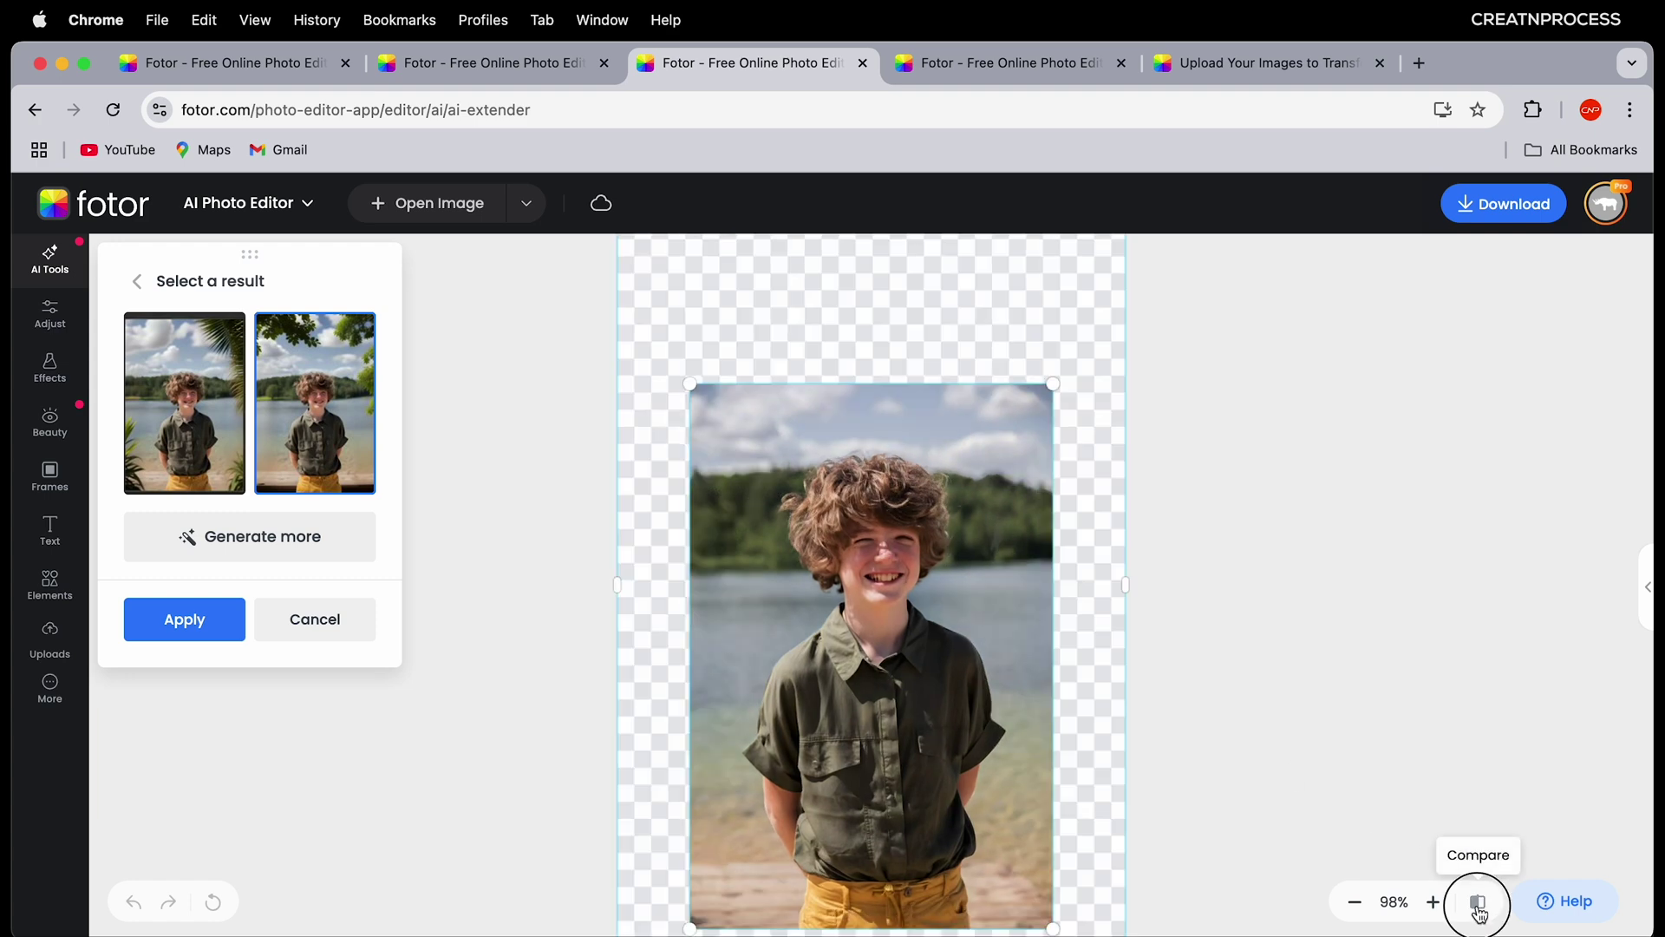
click(1479, 909)
click(1479, 912)
click(1480, 912)
click(1480, 912)
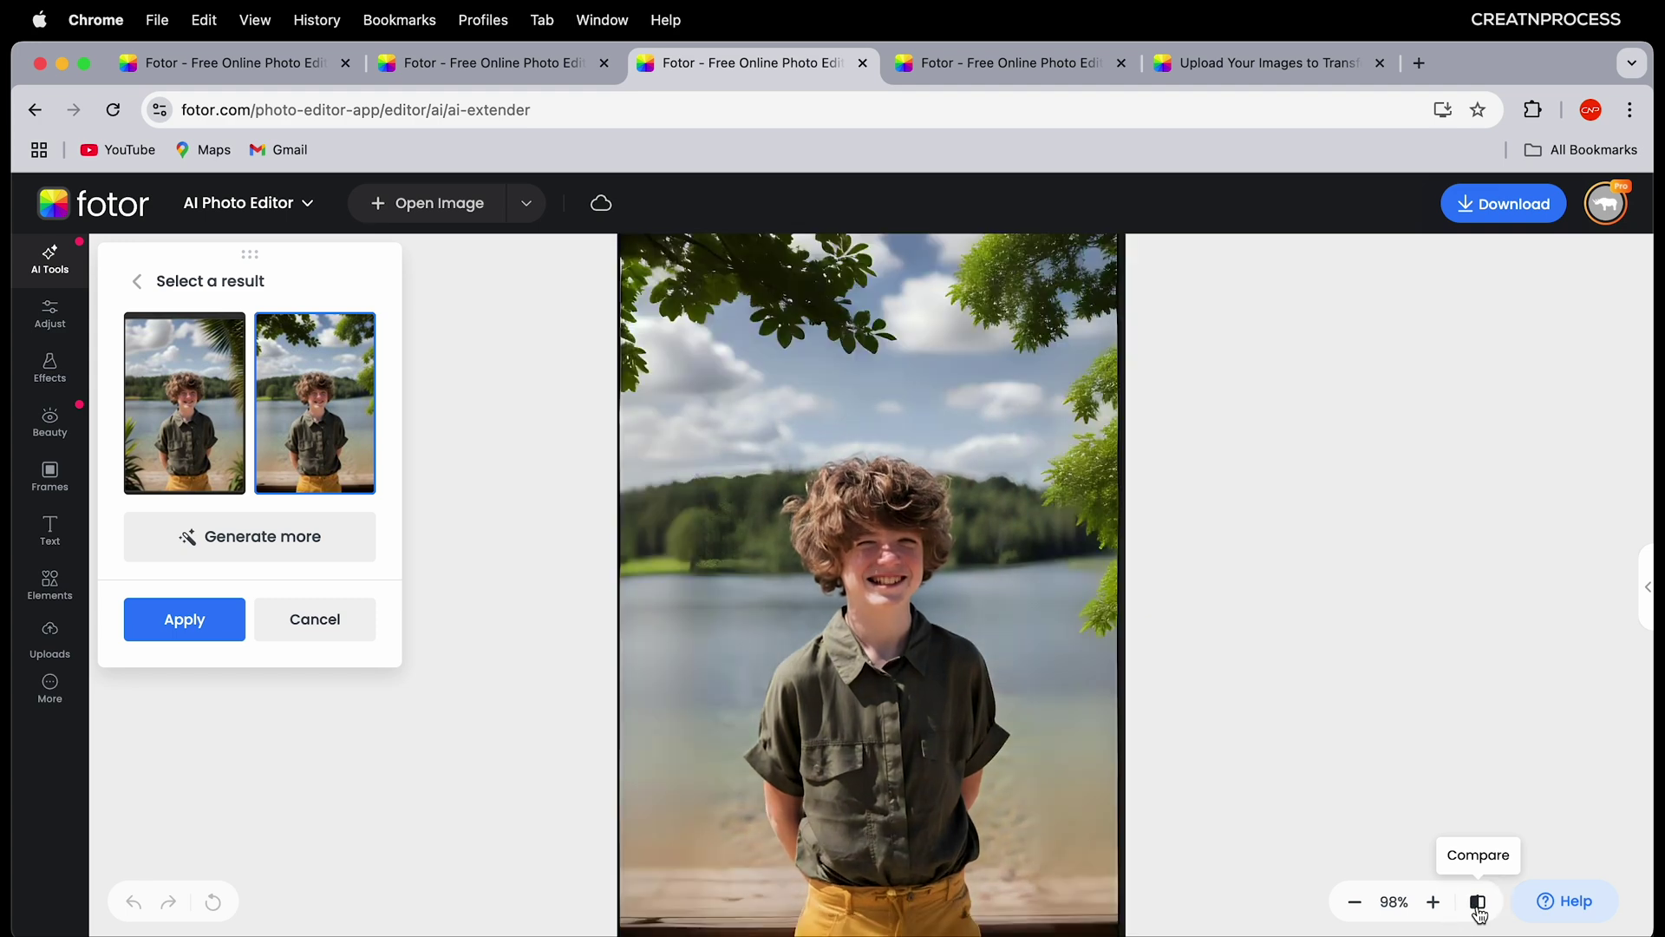
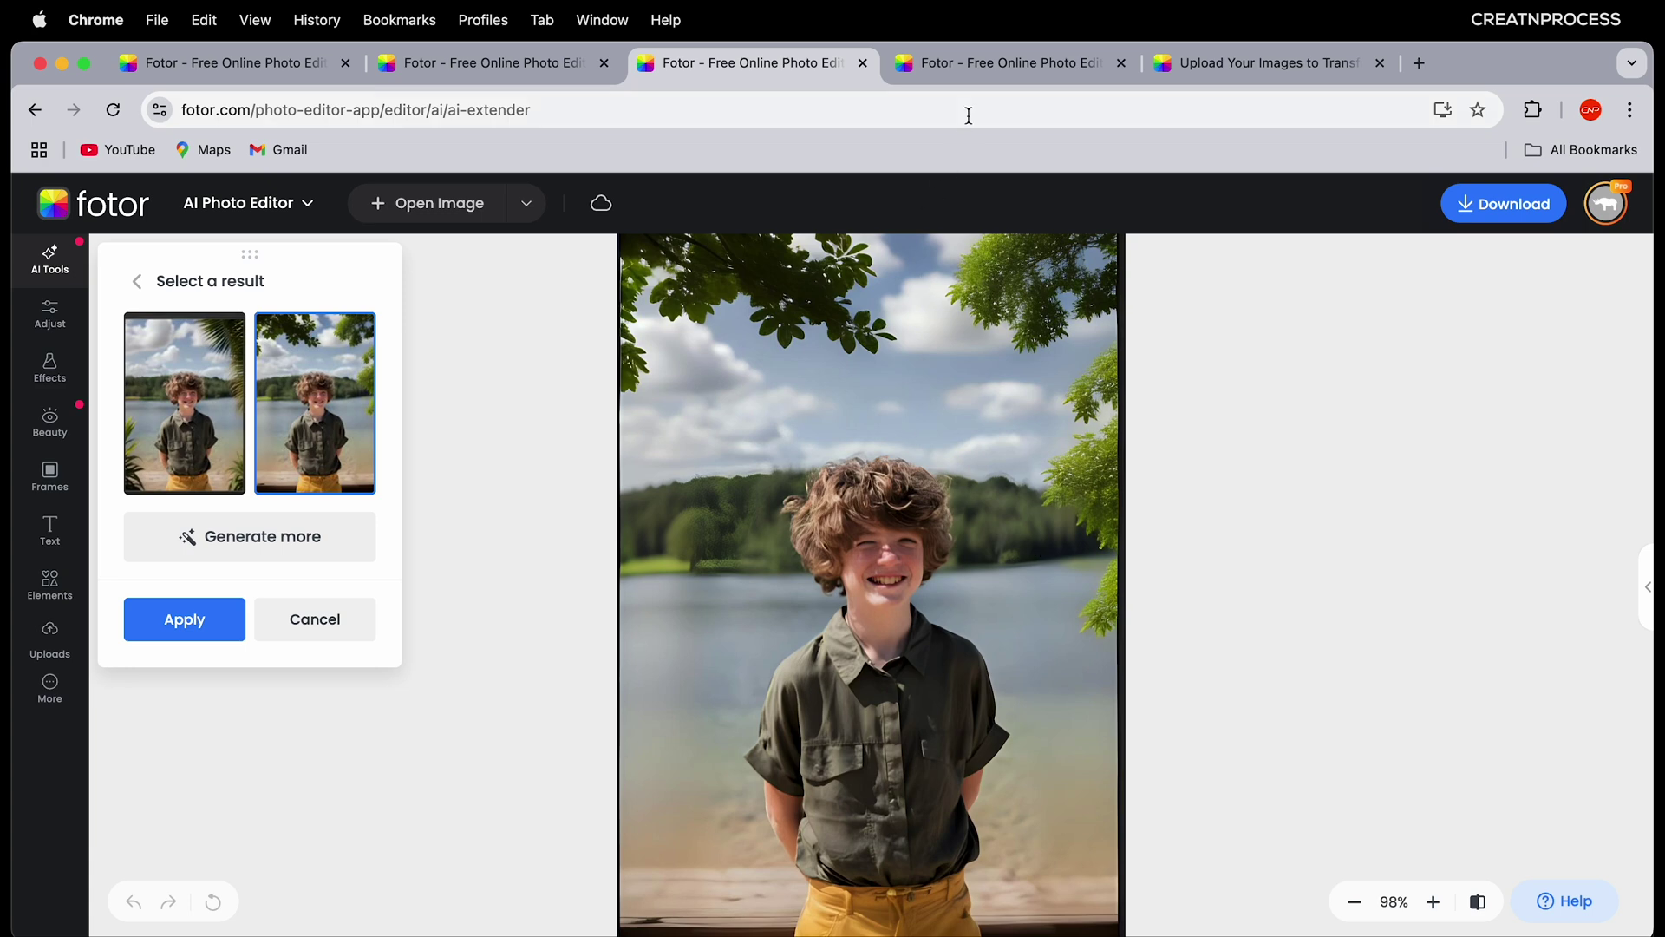
Step: Switch to the children's room photo with the framed "Small Steps Every Day" poster and open it in AI Expand
click(996, 66)
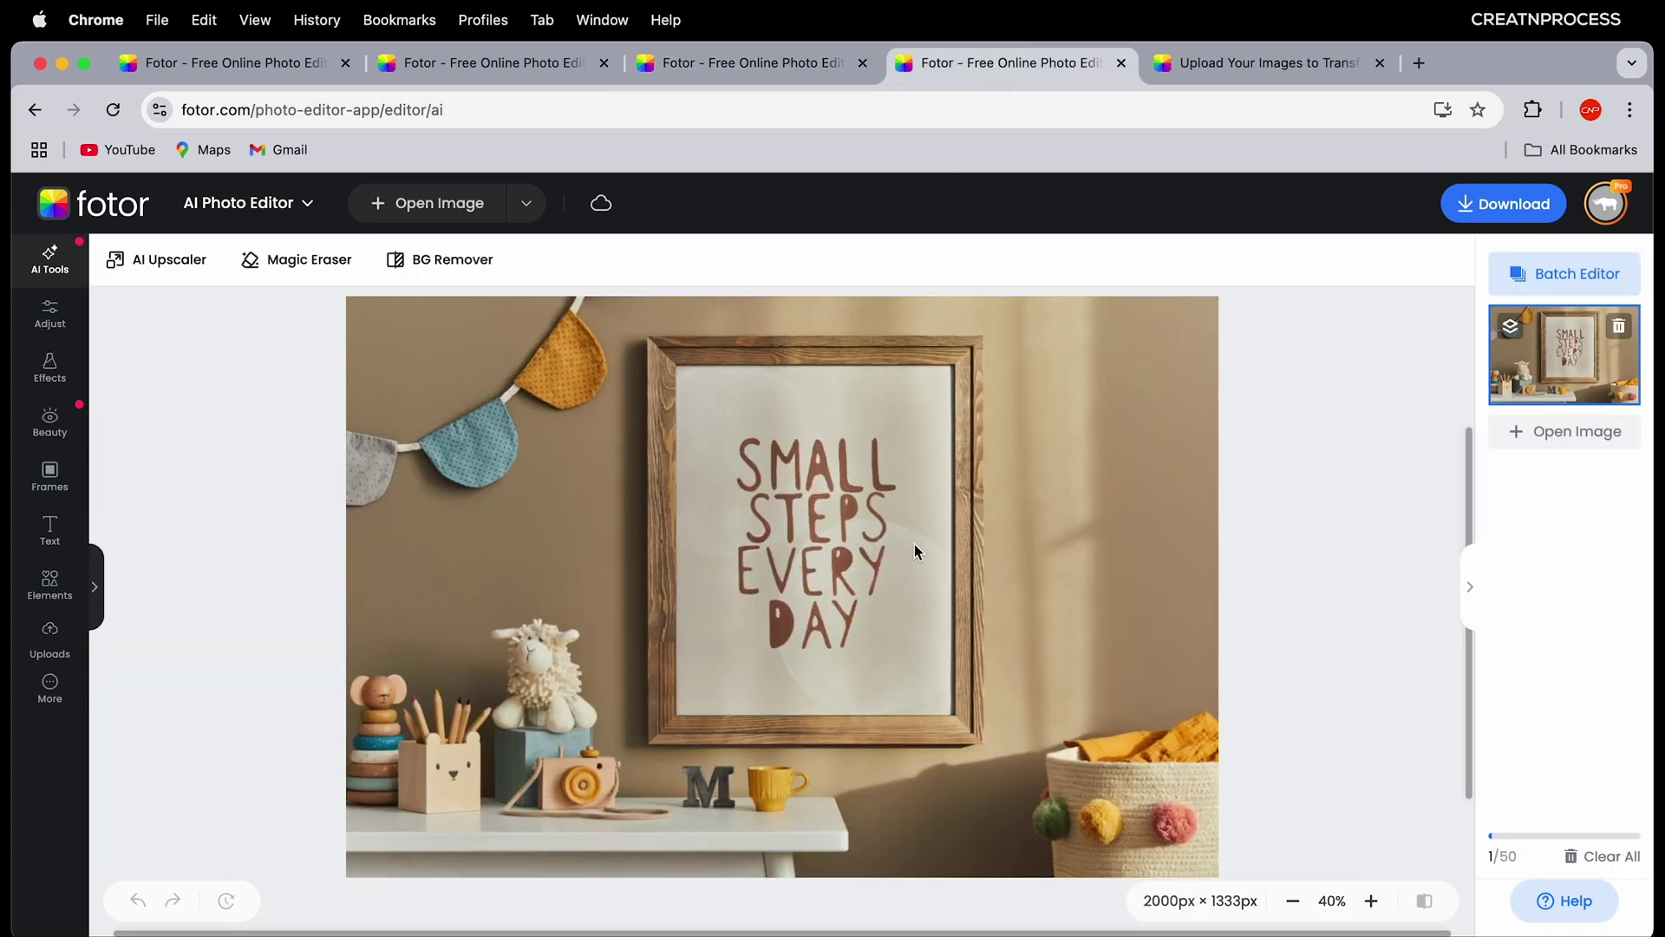
scroll(916, 581, down, 4)
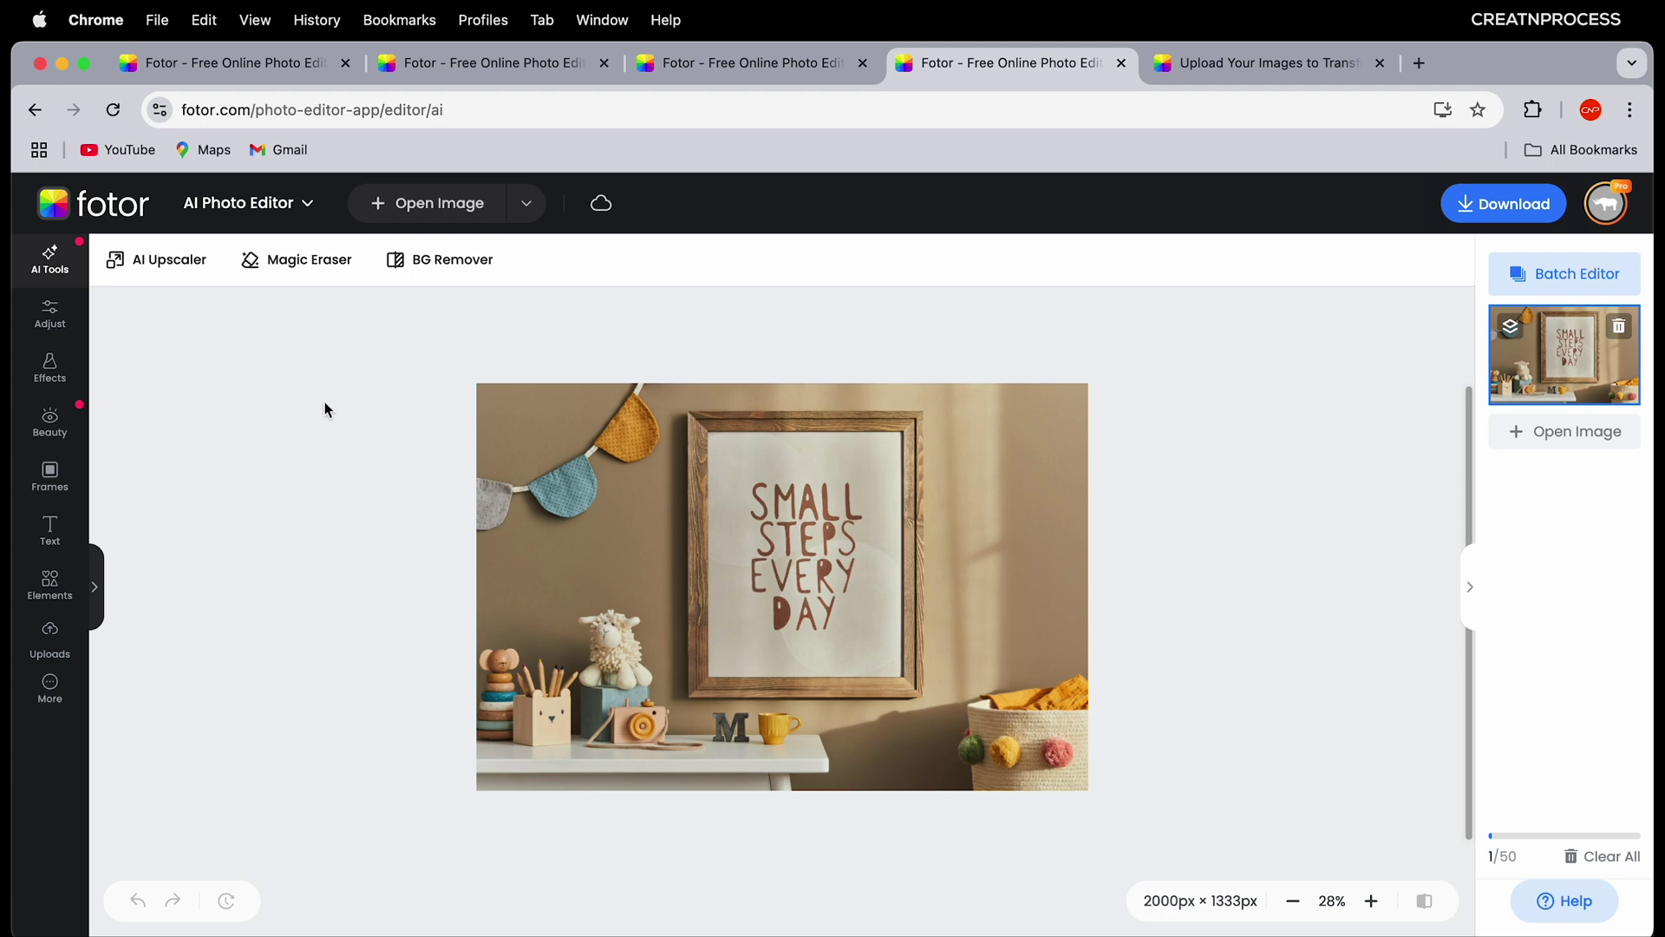
click(97, 590)
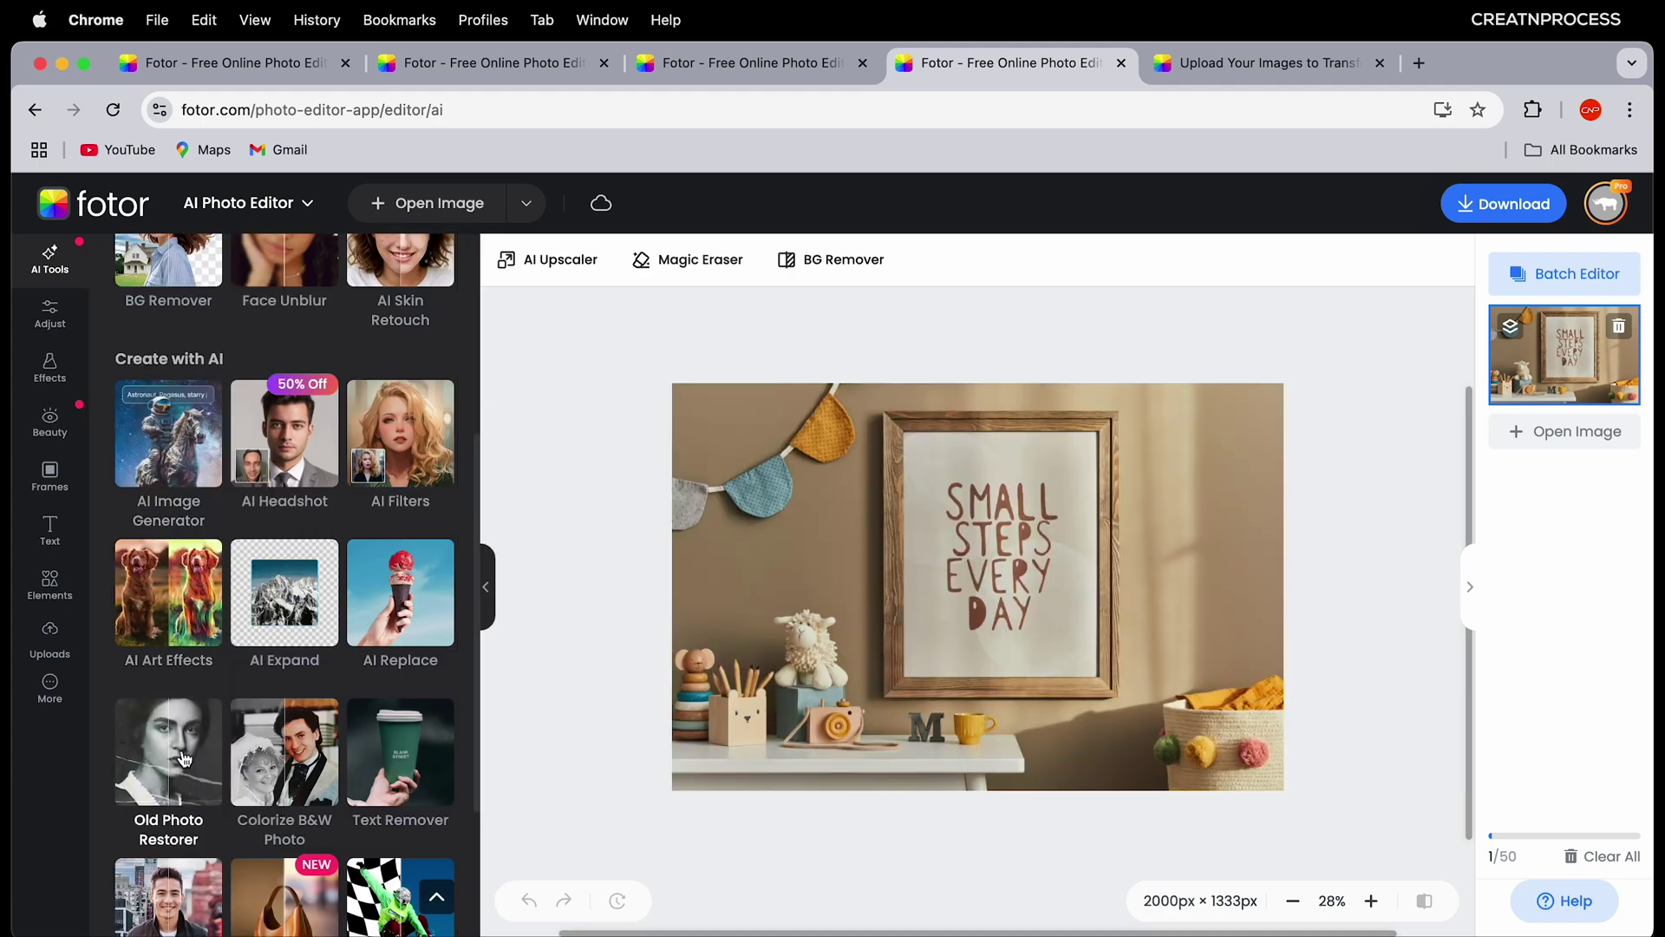
scroll(178, 520, up, 1)
scroll(199, 468, down, 3)
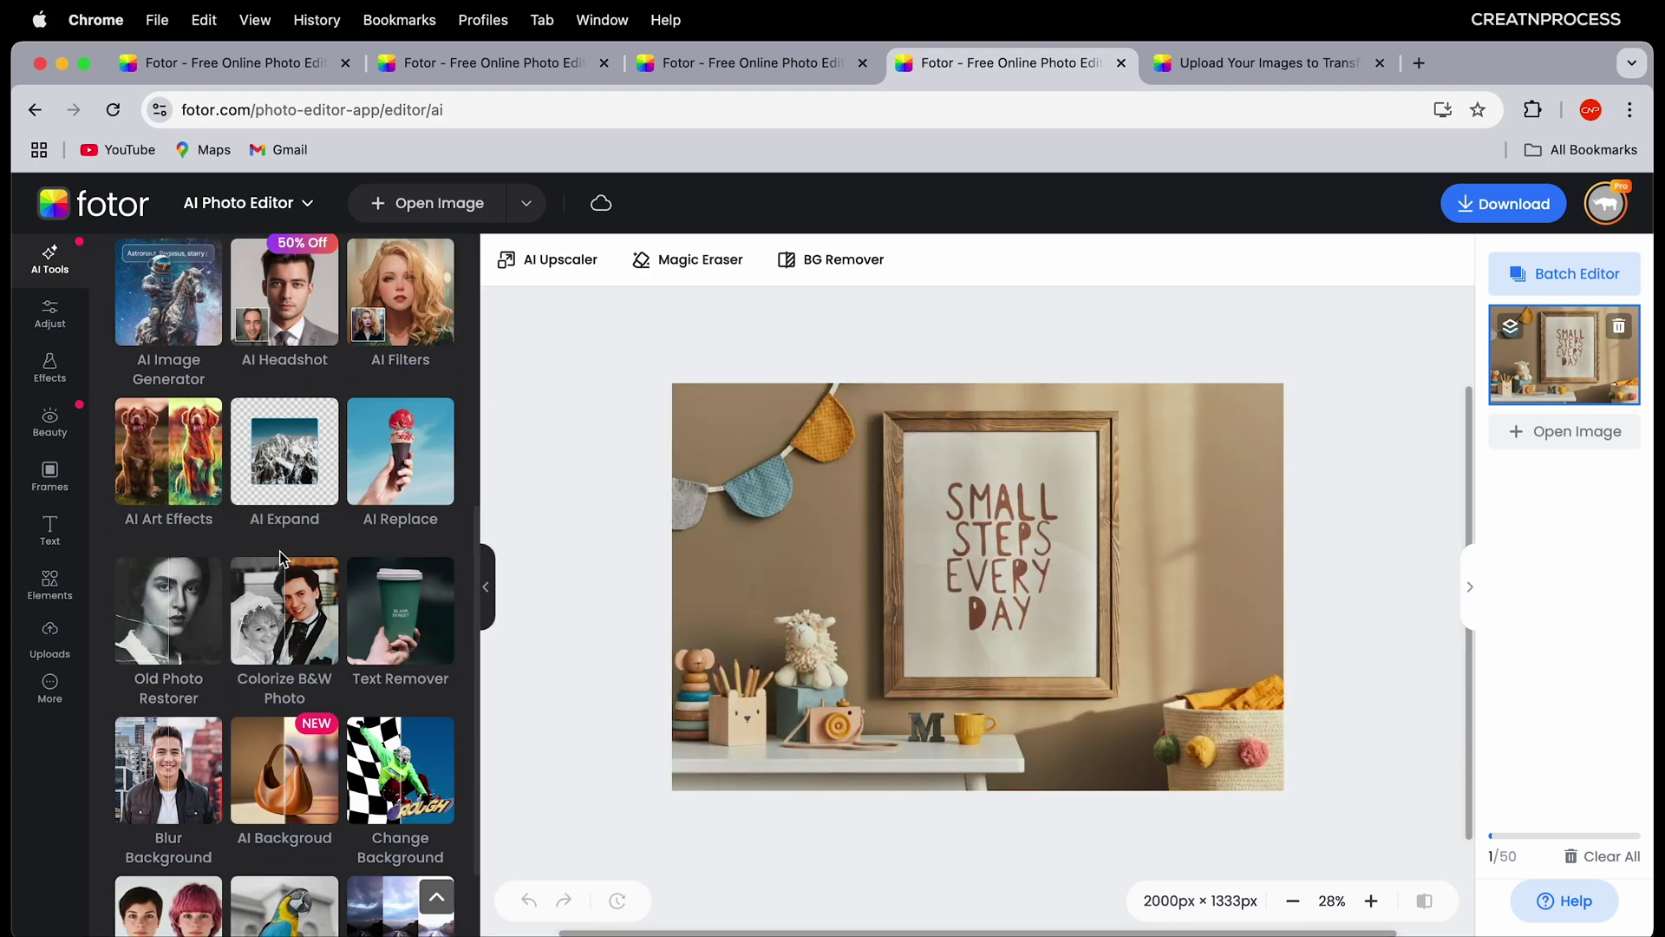
click(289, 469)
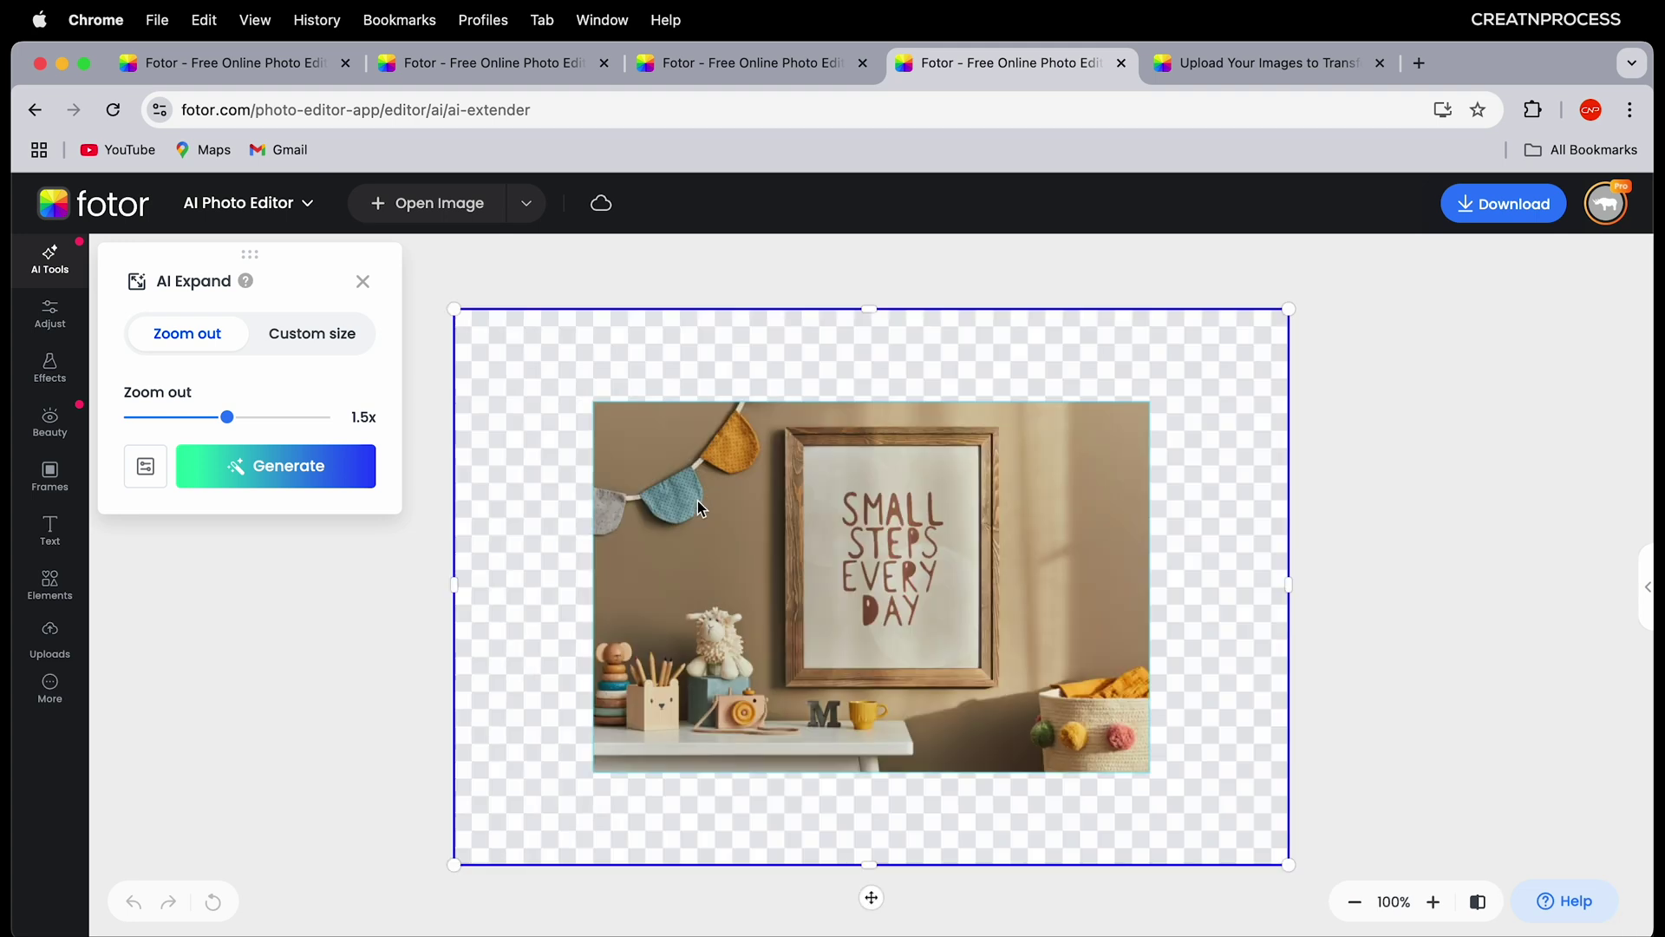
Step: Generate an expansion of the room photo at 1.6x zoom out, compare both results and cancel them
mouse_move(228, 417)
mouse_down()
mouse_move(185, 418)
mouse_move(243, 434)
mouse_up()
click(245, 472)
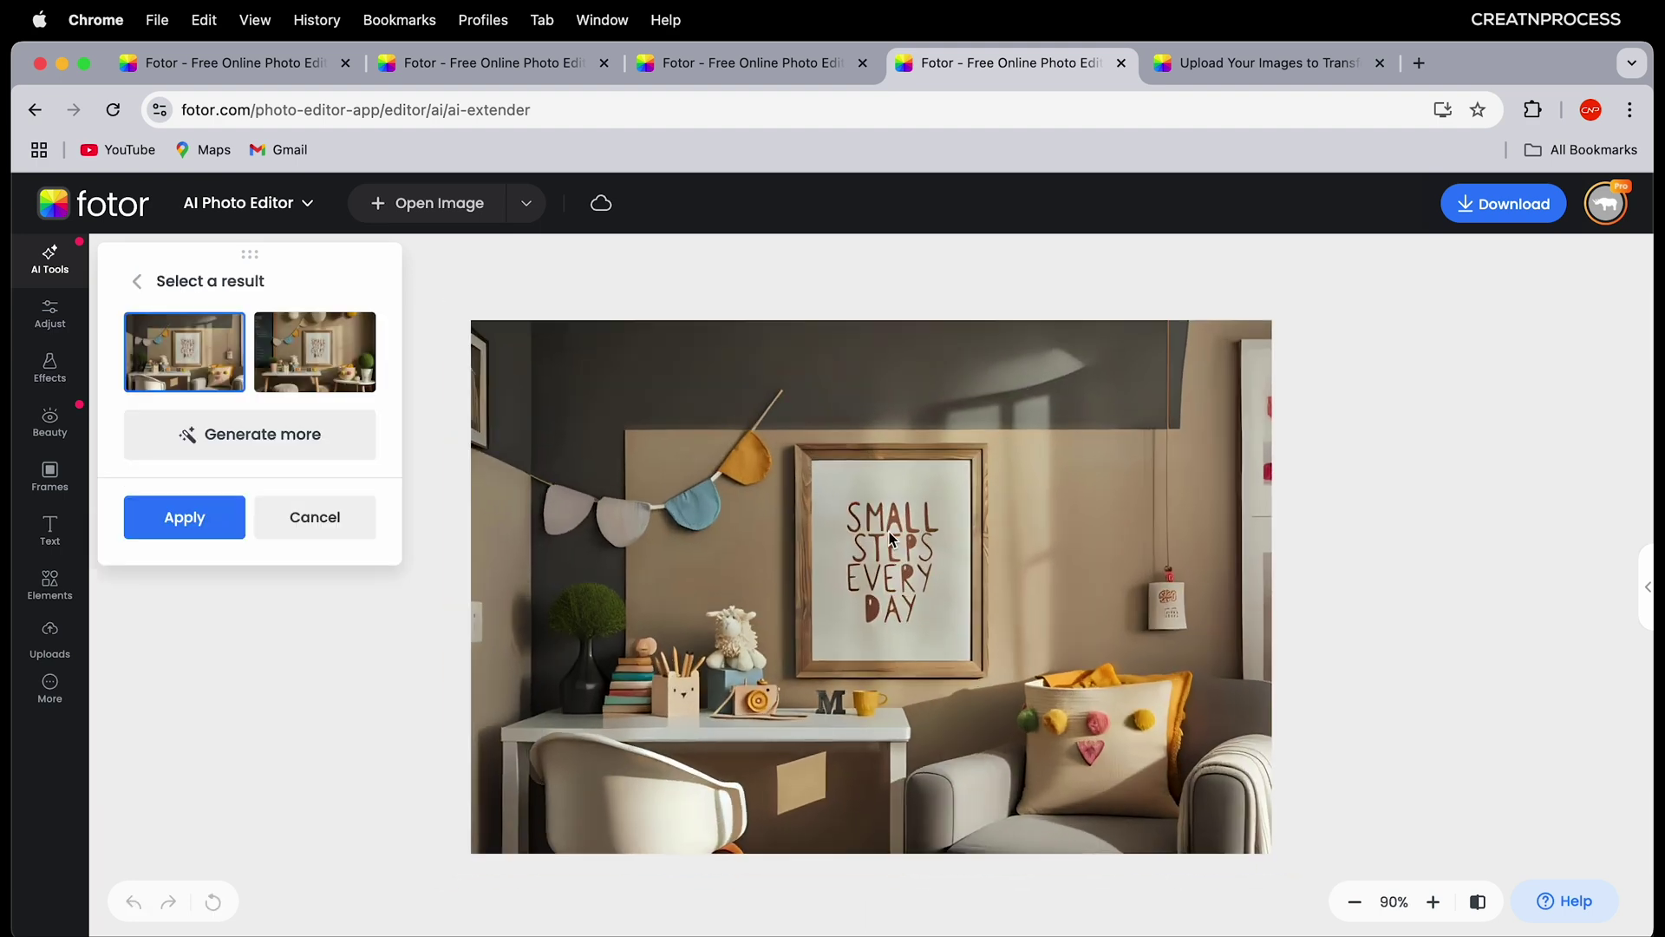
click(358, 384)
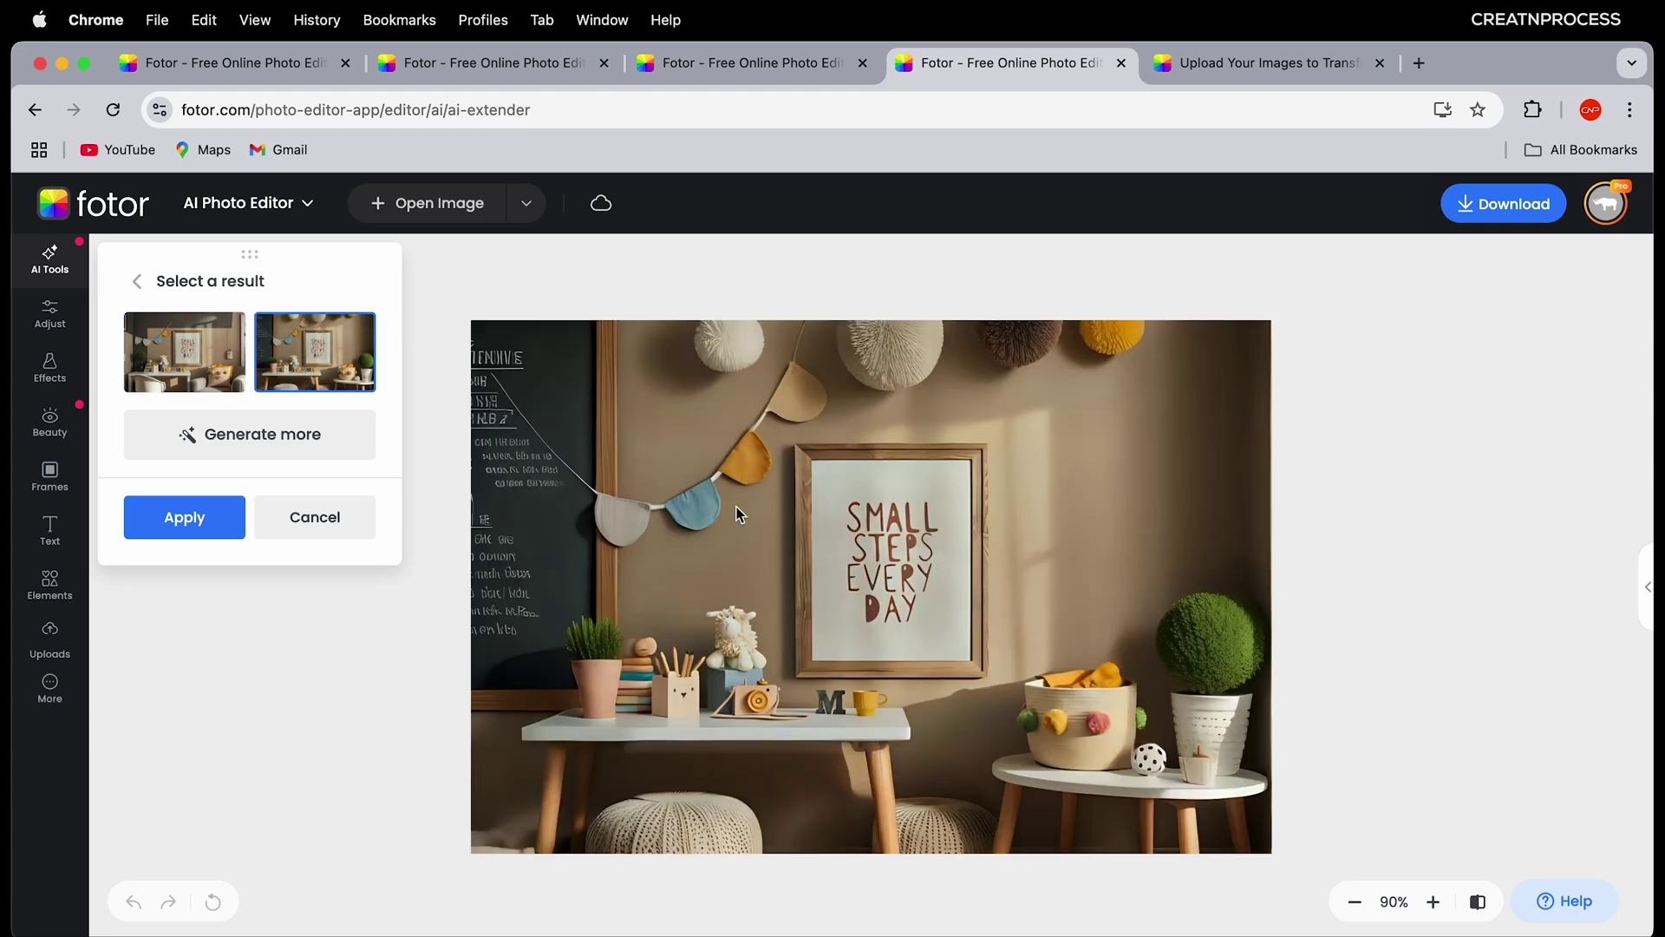
click(221, 382)
click(311, 384)
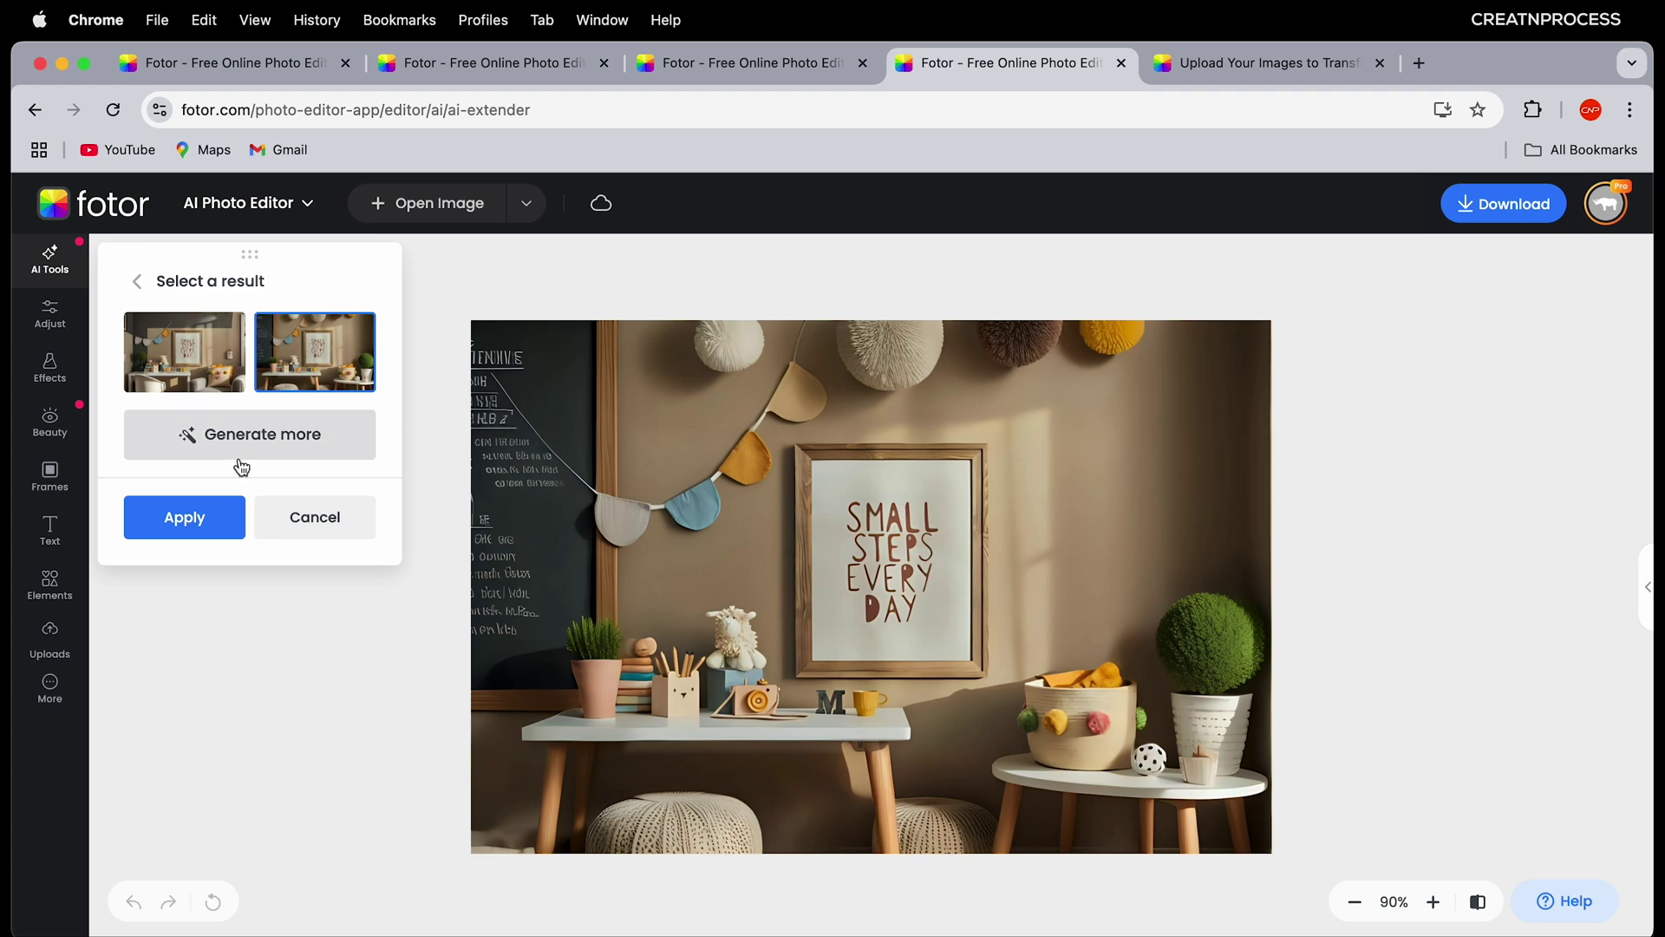
click(330, 522)
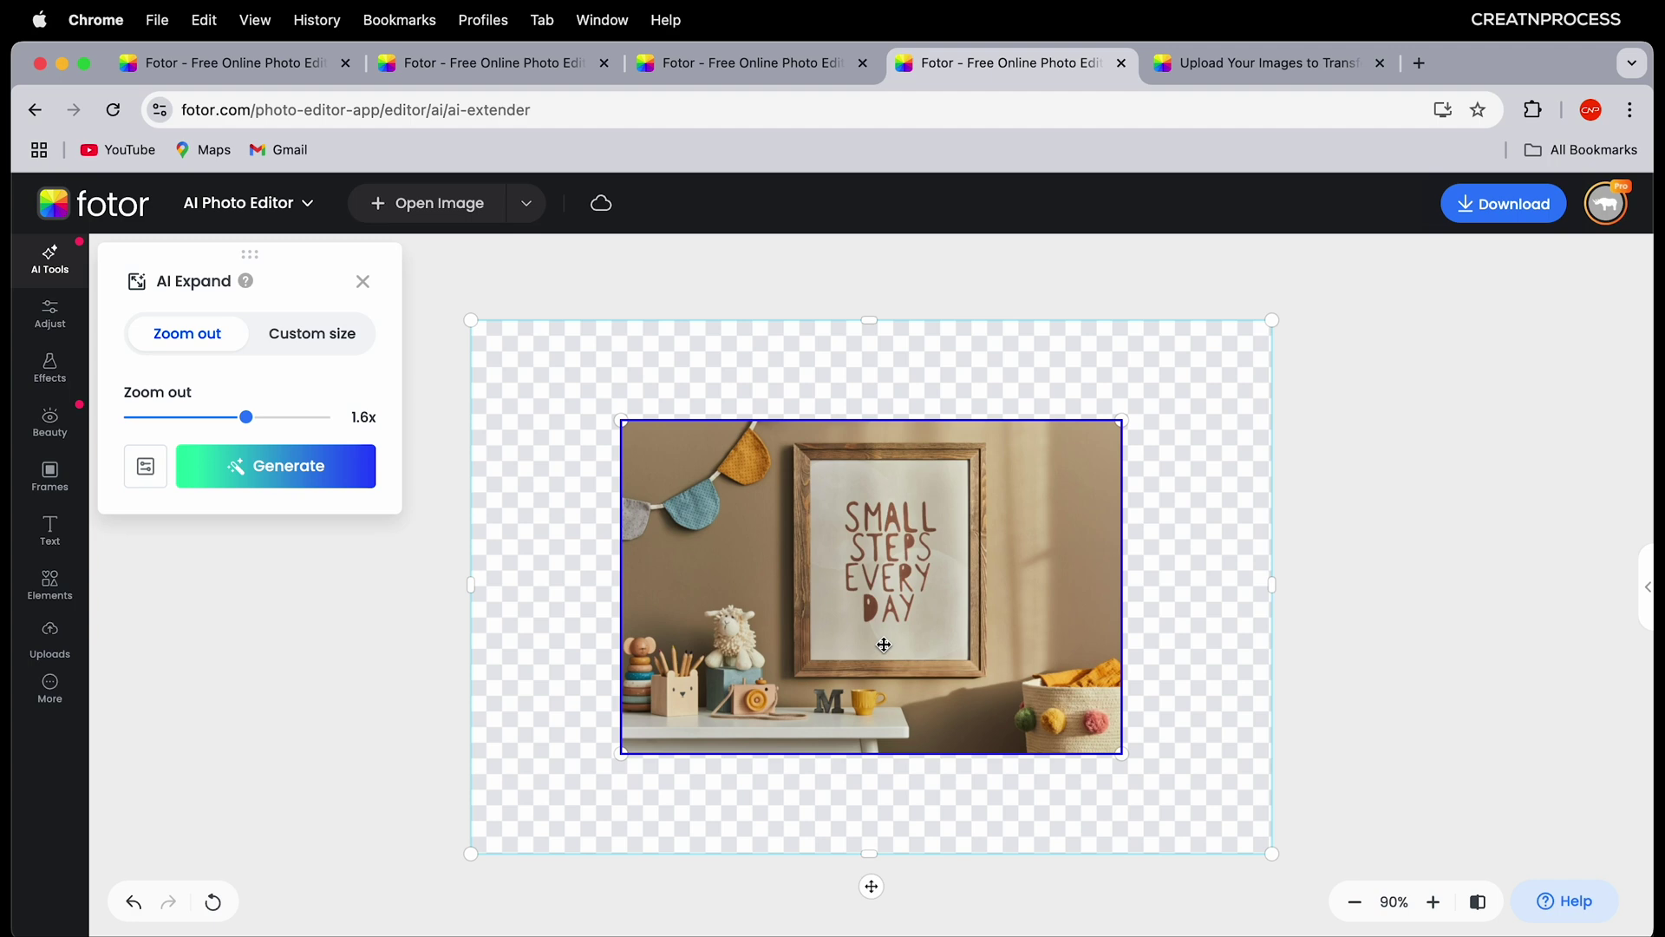
Step: Switch AI Expand to Custom size, reshape the expansion frame to 1126 × 1126 px and pull its right edge outward
click(317, 344)
click(170, 394)
double_click(183, 396)
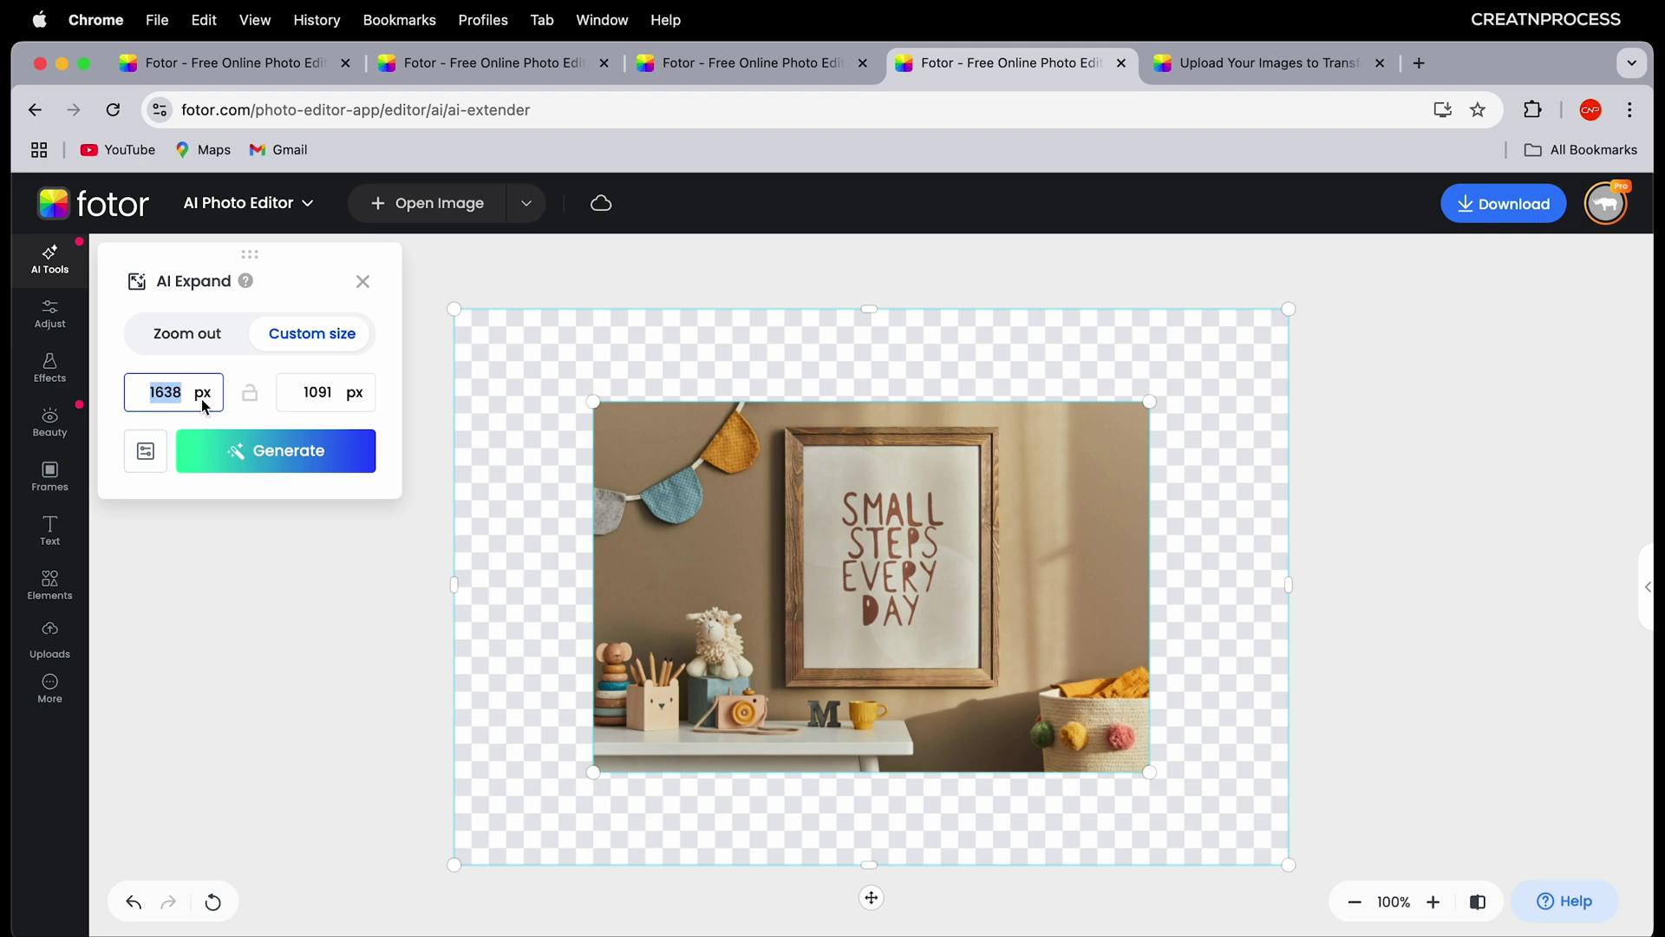
drag(869, 309, 869, 252)
drag(1289, 555, 1169, 555)
drag(452, 564, 558, 557)
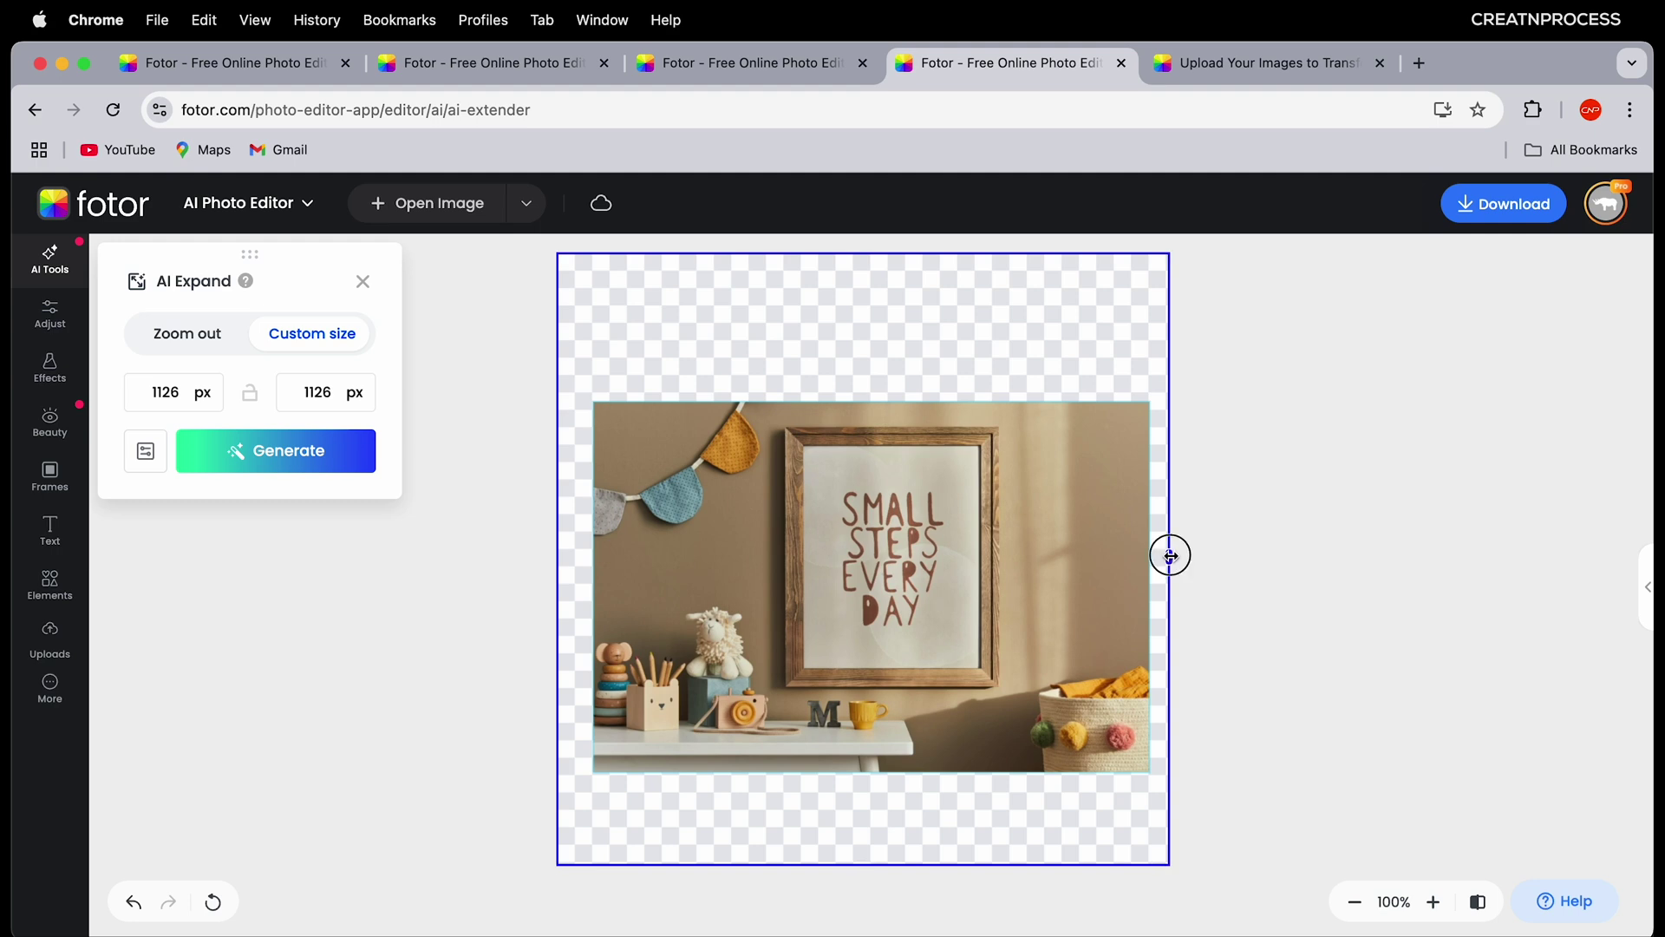
drag(1170, 556, 1202, 556)
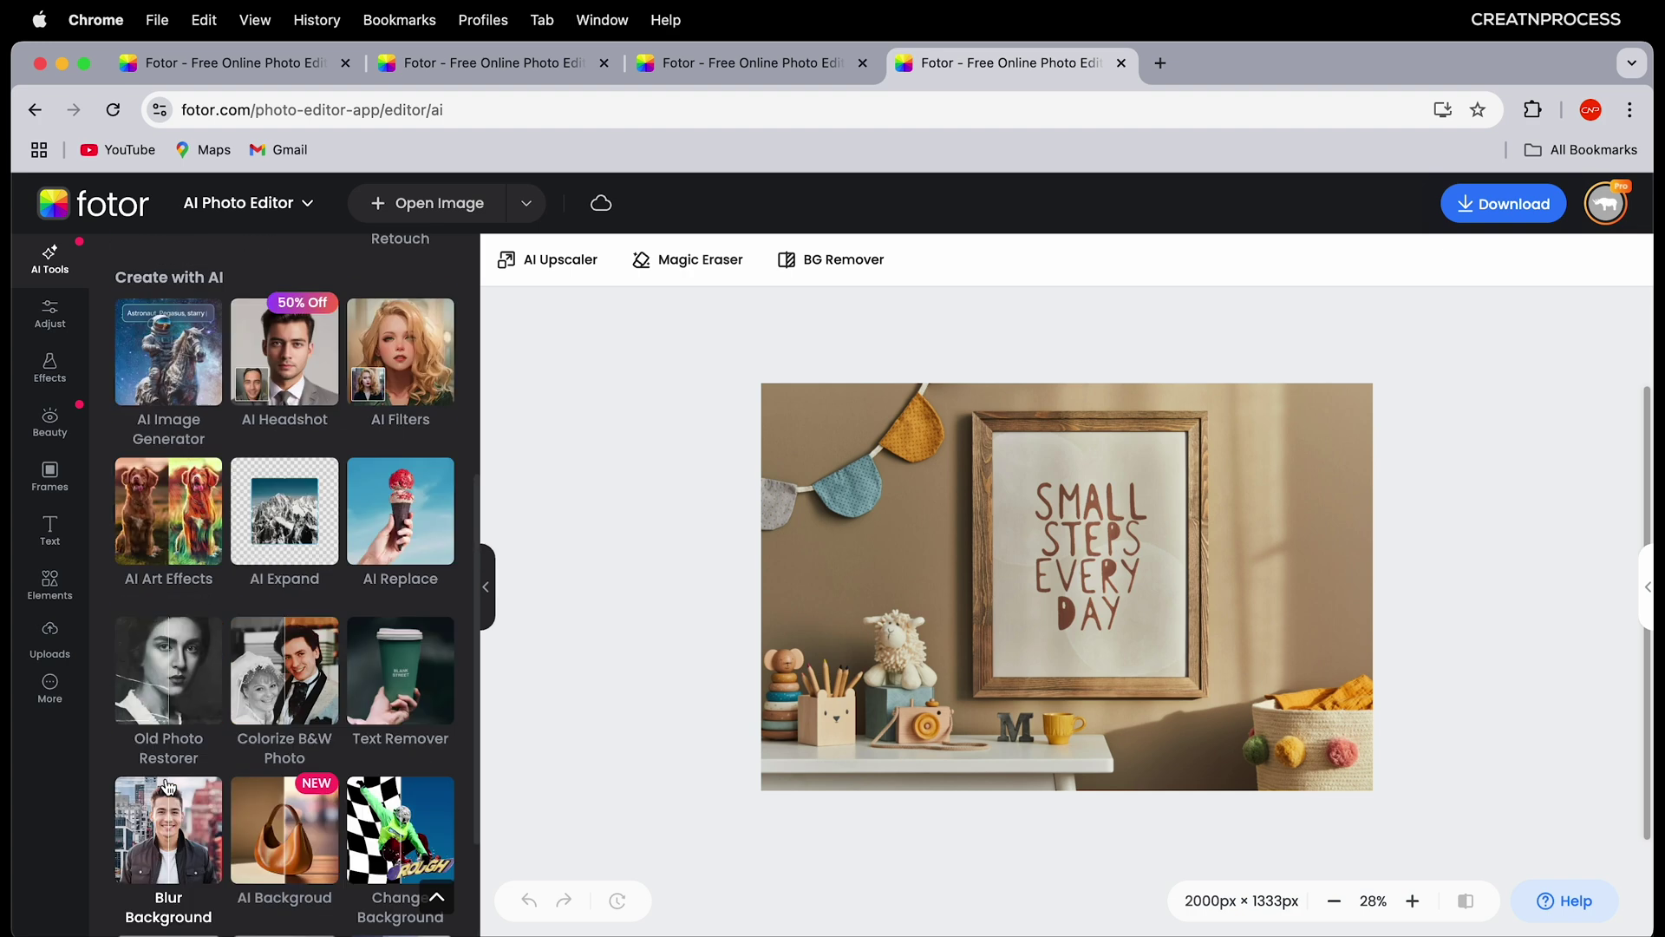
Step: Open AI Art Effects and upload the portrait of the woman with long curly hair
scroll(169, 785, up, 3)
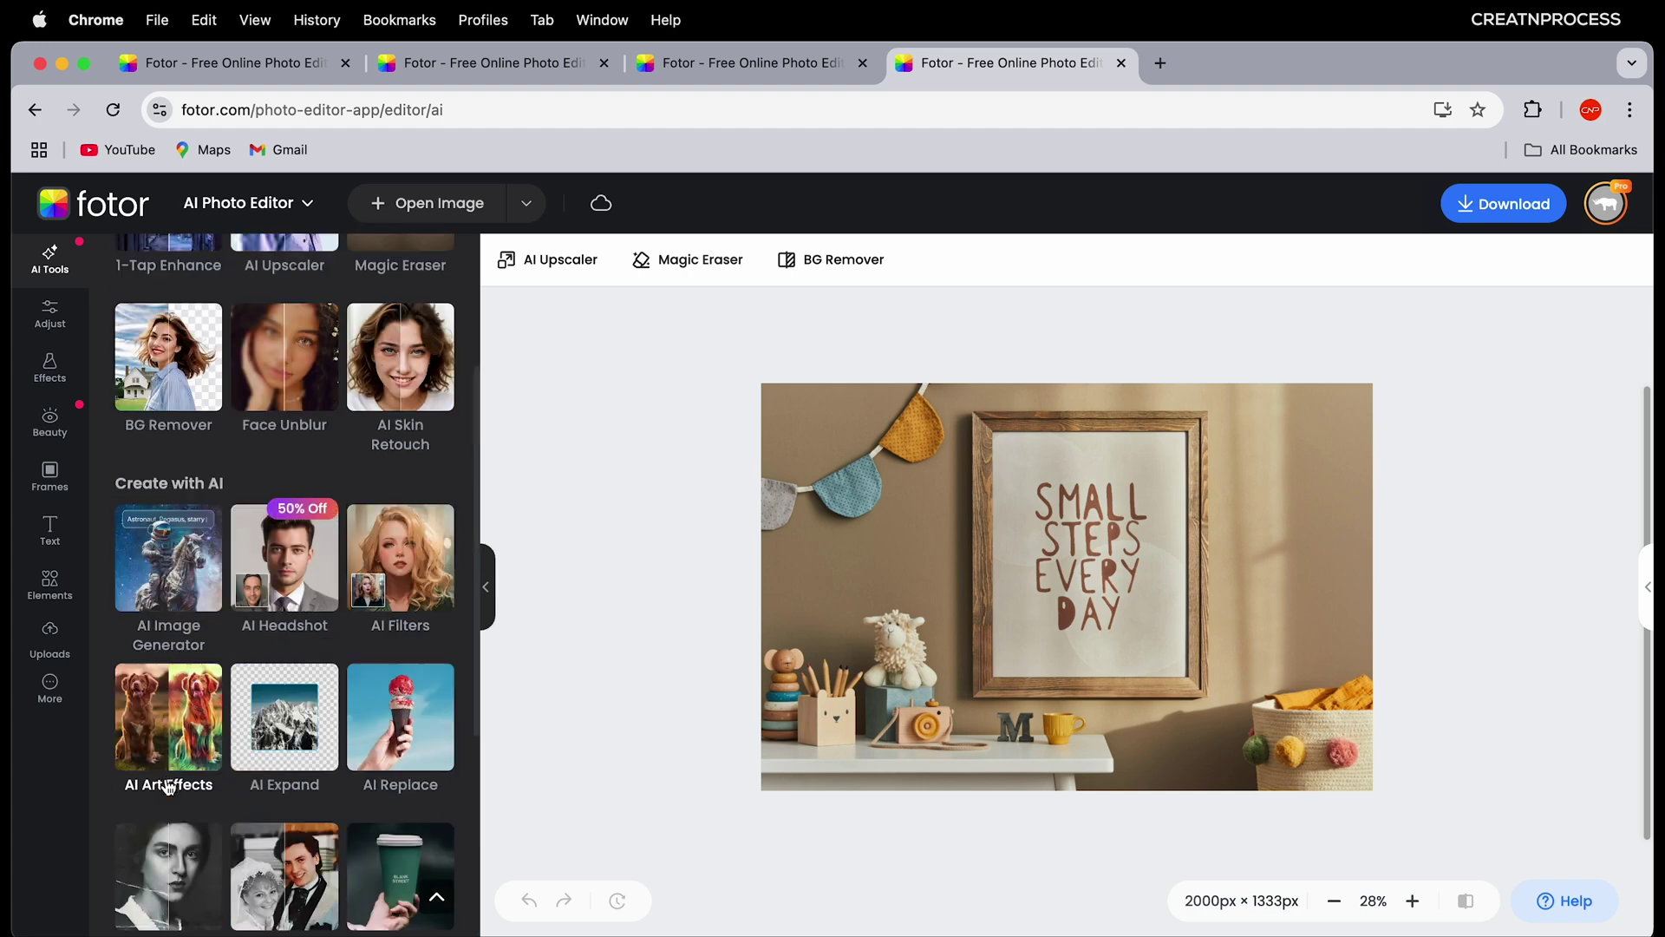
click(170, 785)
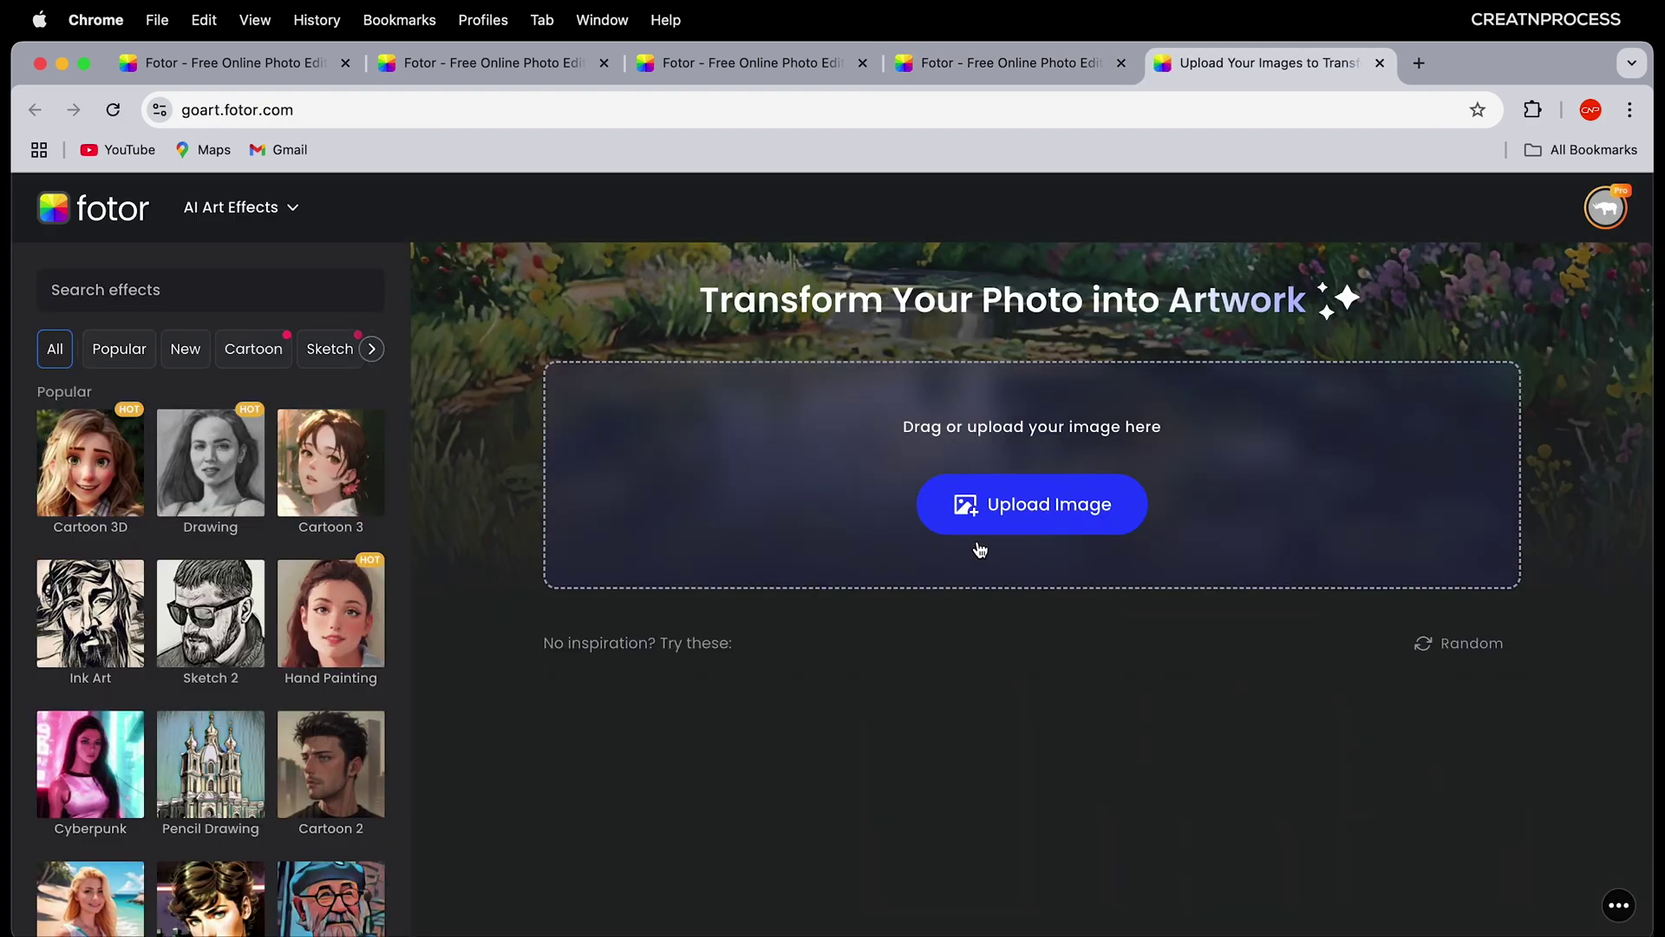
scroll(982, 546, down, 1)
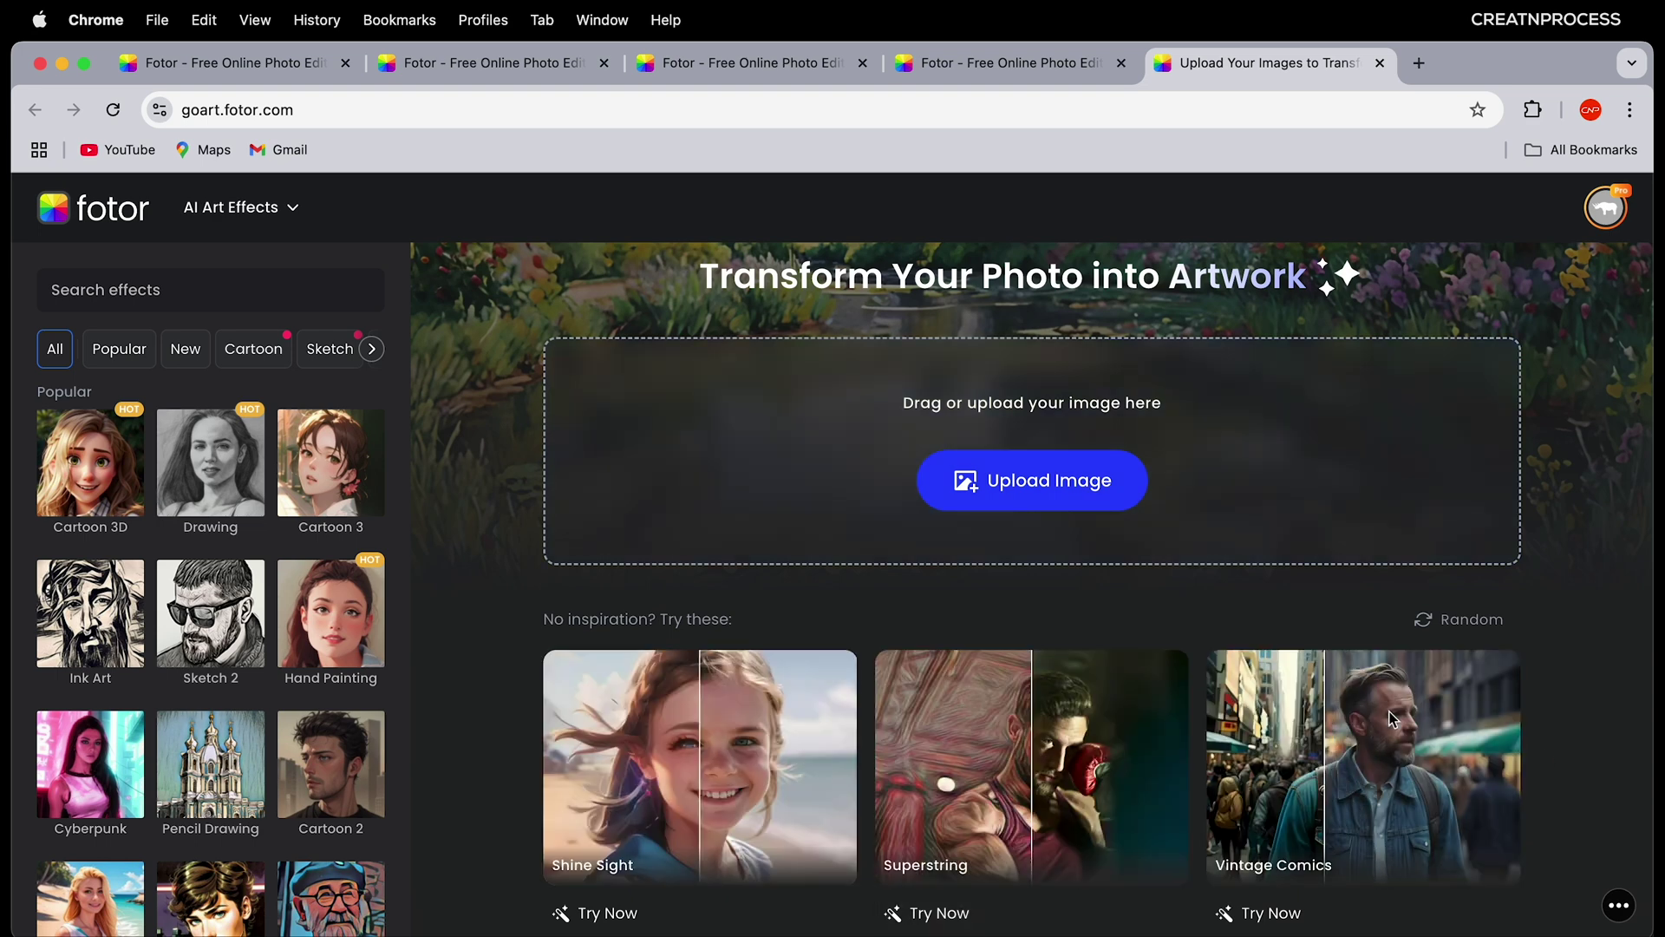
click(1024, 483)
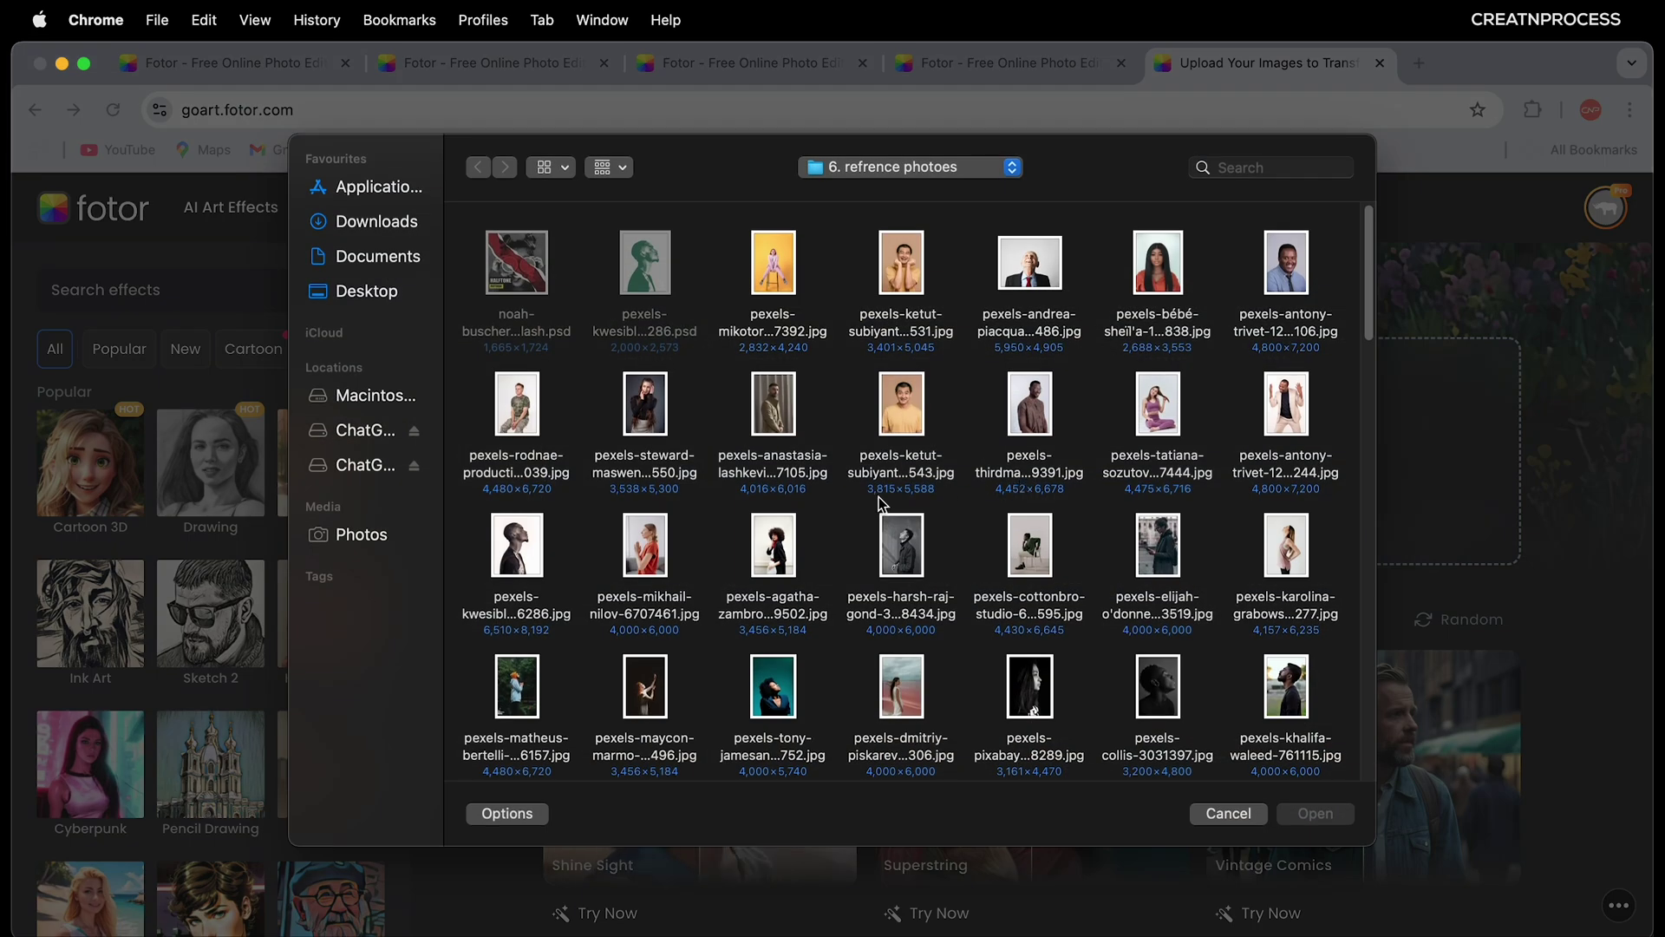
scroll(833, 563, down, 6)
click(781, 631)
click(1288, 813)
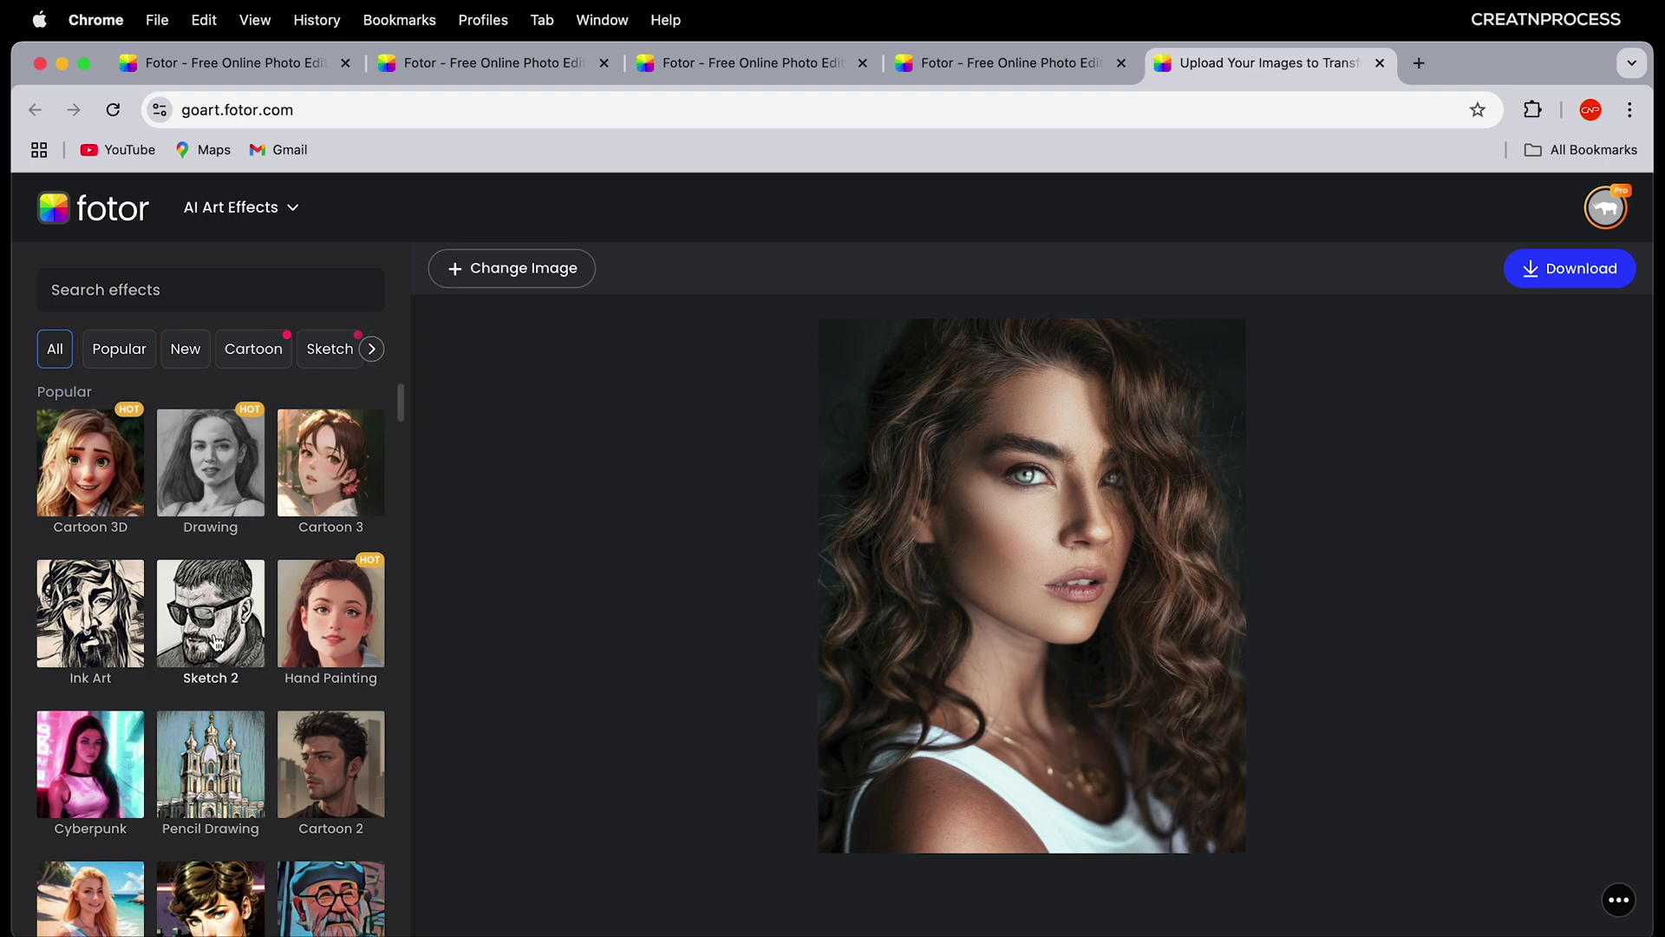
Step: Apply the Sketch 2 effect to the portrait, compare it with the original and set its strength to 49
scroll(217, 688, down, 10)
scroll(228, 683, down, 8)
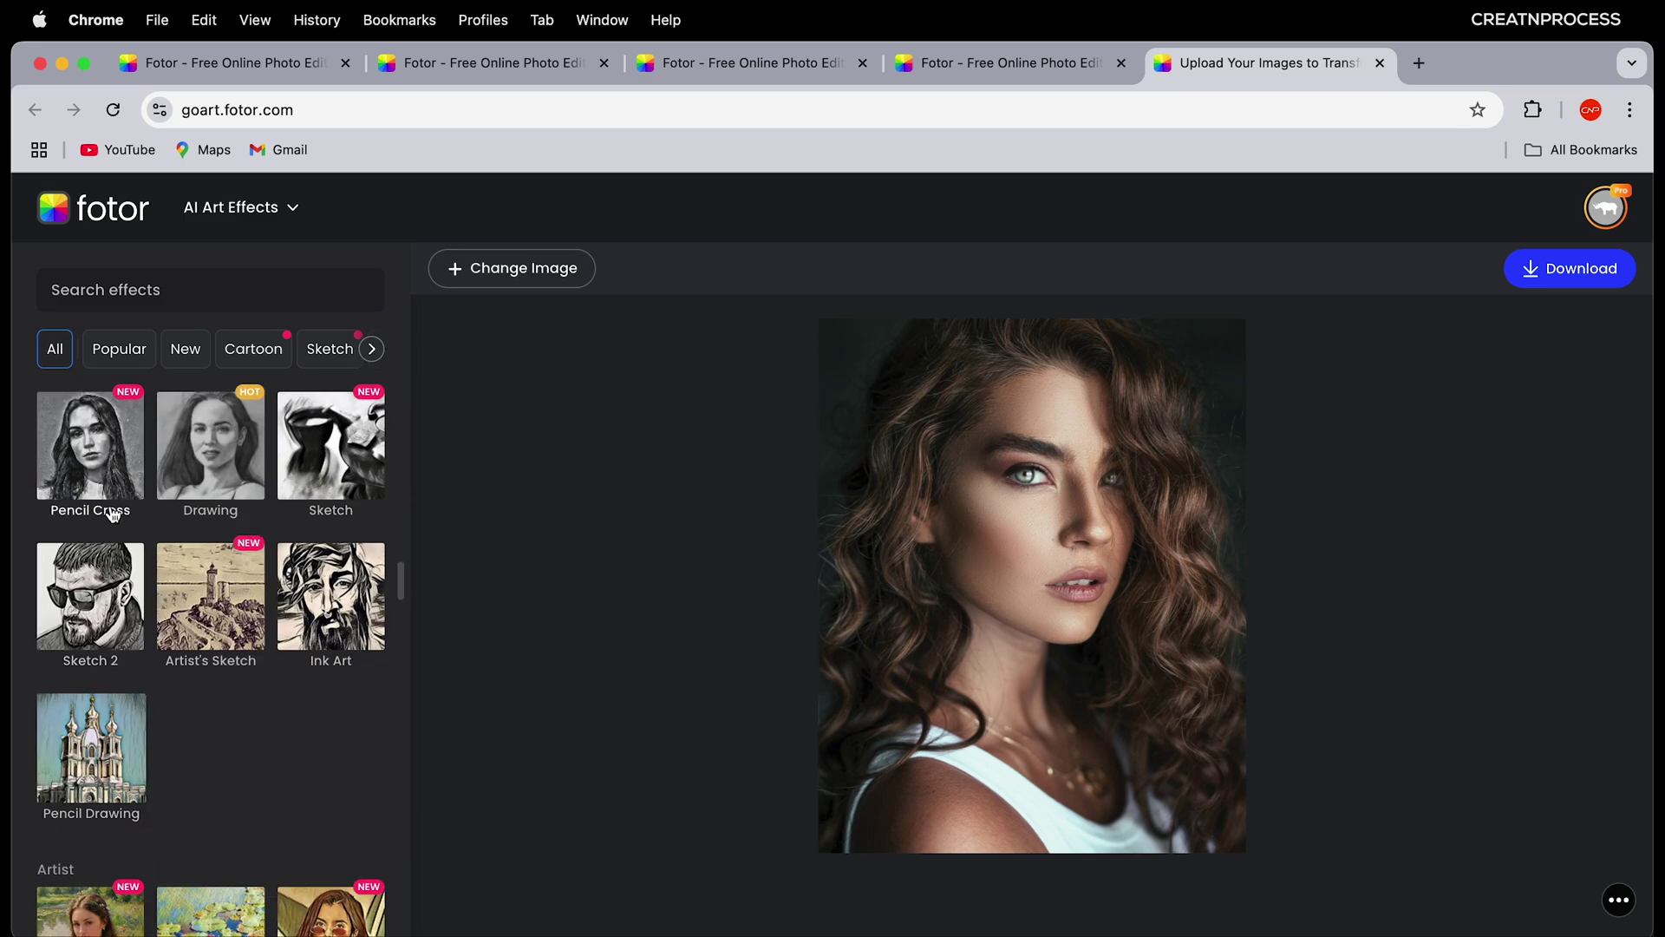
click(117, 617)
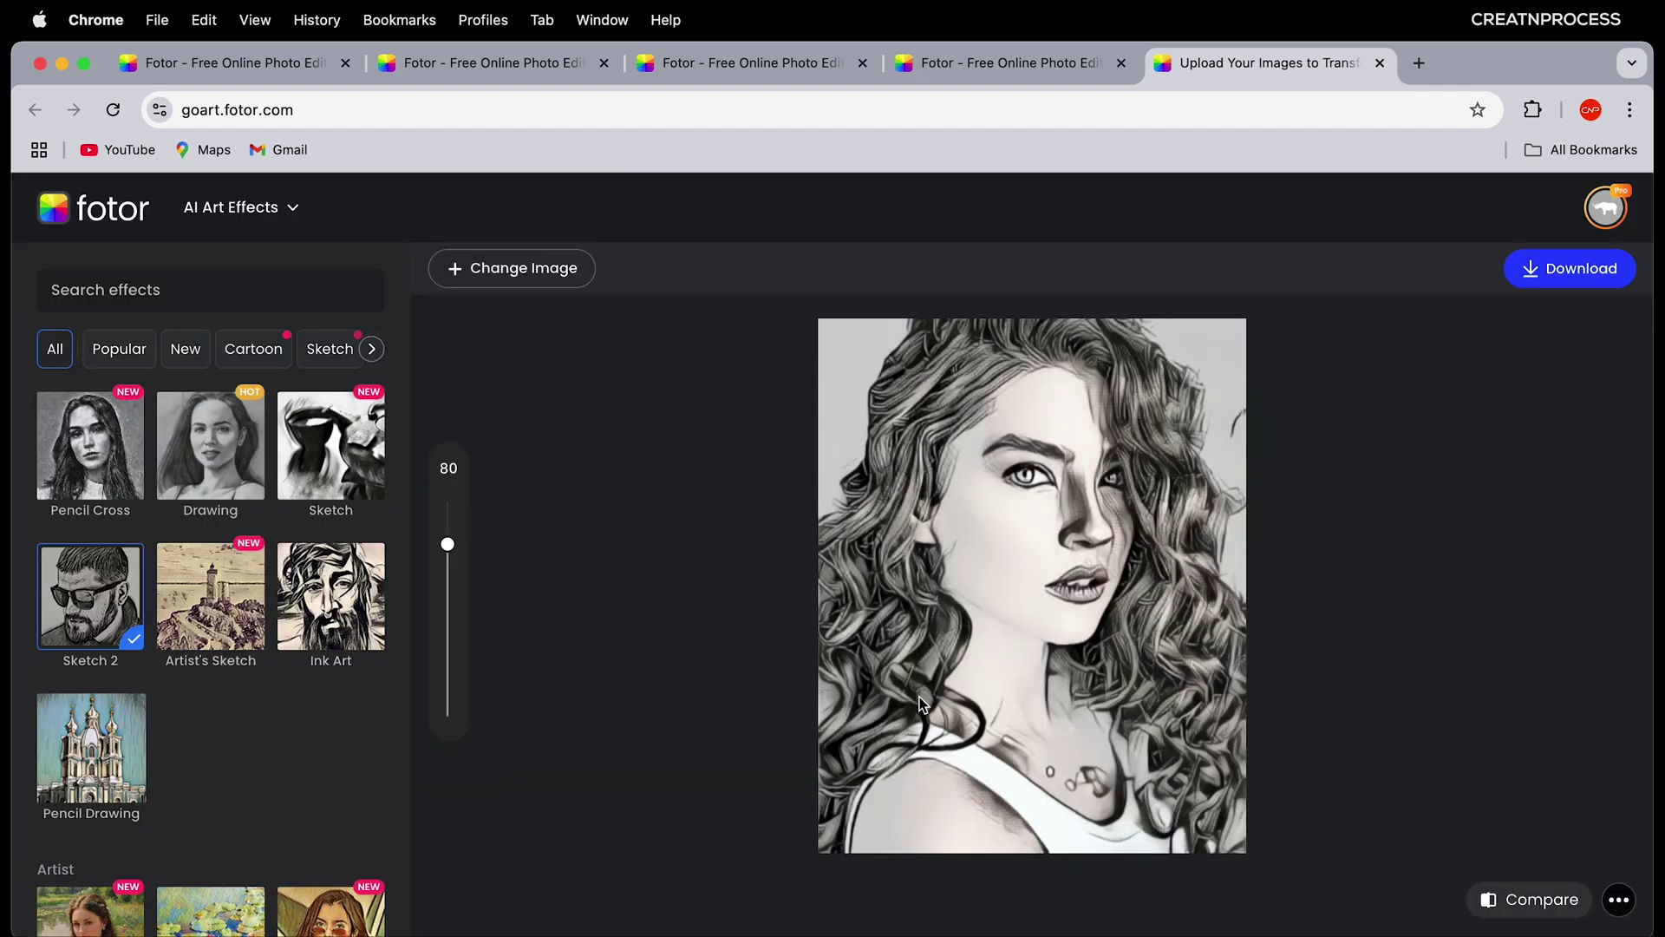
click(1498, 907)
mouse_move(451, 546)
mouse_down()
mouse_move(452, 685)
mouse_move(473, 659)
mouse_move(478, 503)
mouse_move(481, 612)
mouse_up()
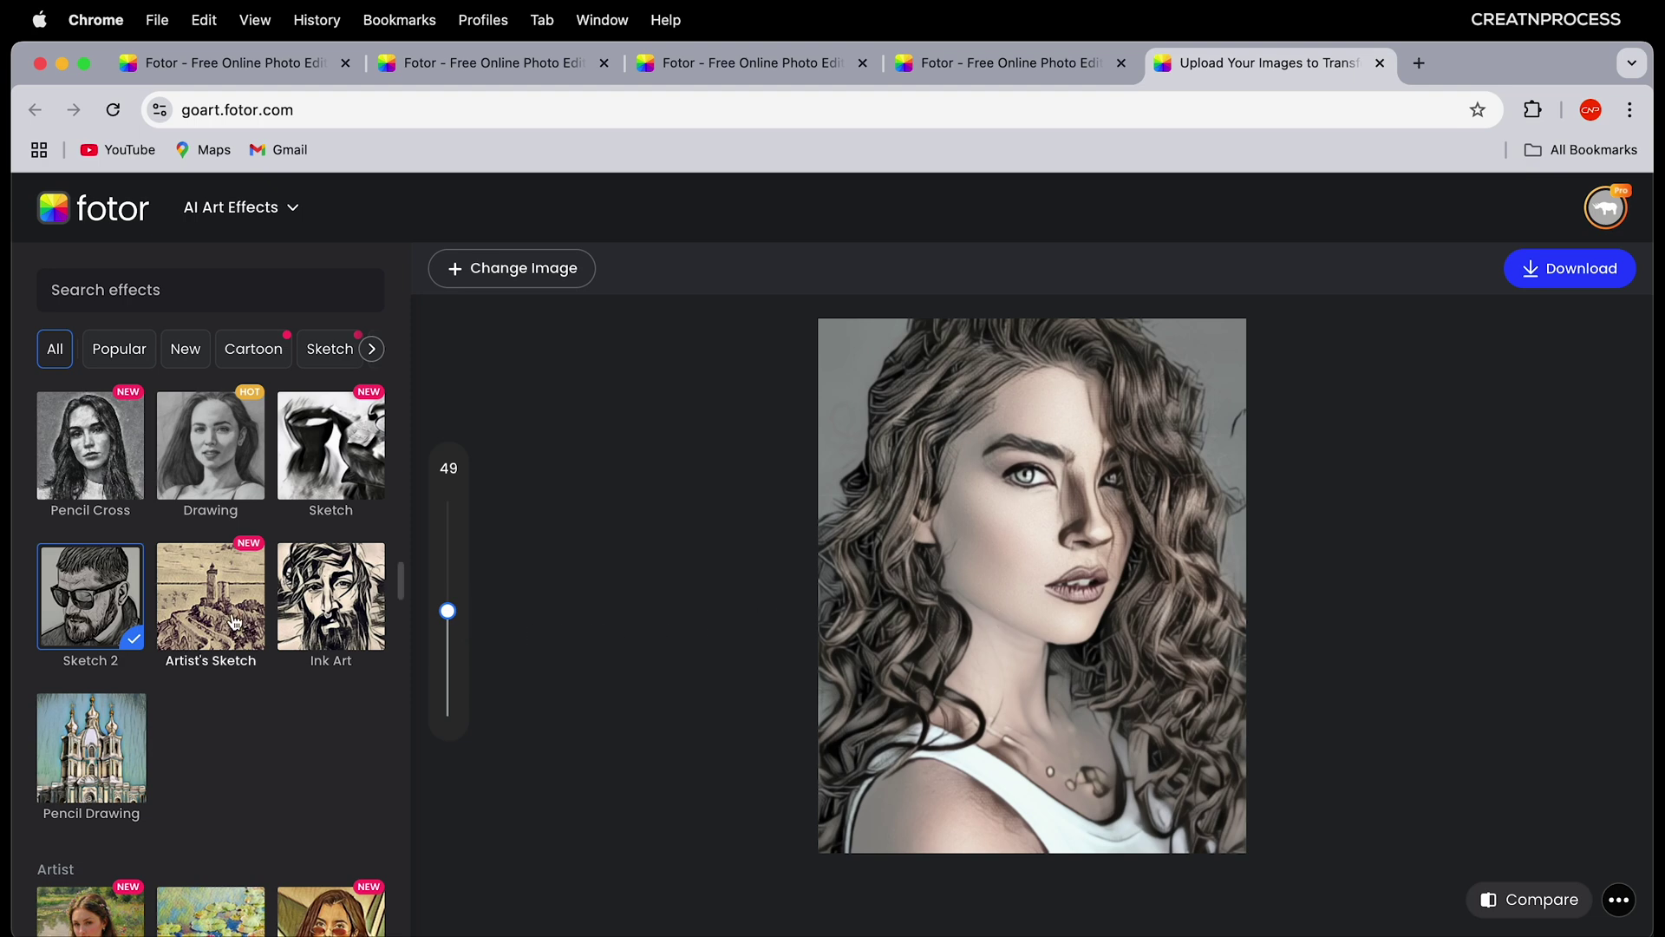
Step: Apply the Vintage Comics effect to the woman's portrait and compare it with the original
scroll(225, 633, up, 1)
scroll(211, 484, up, 10)
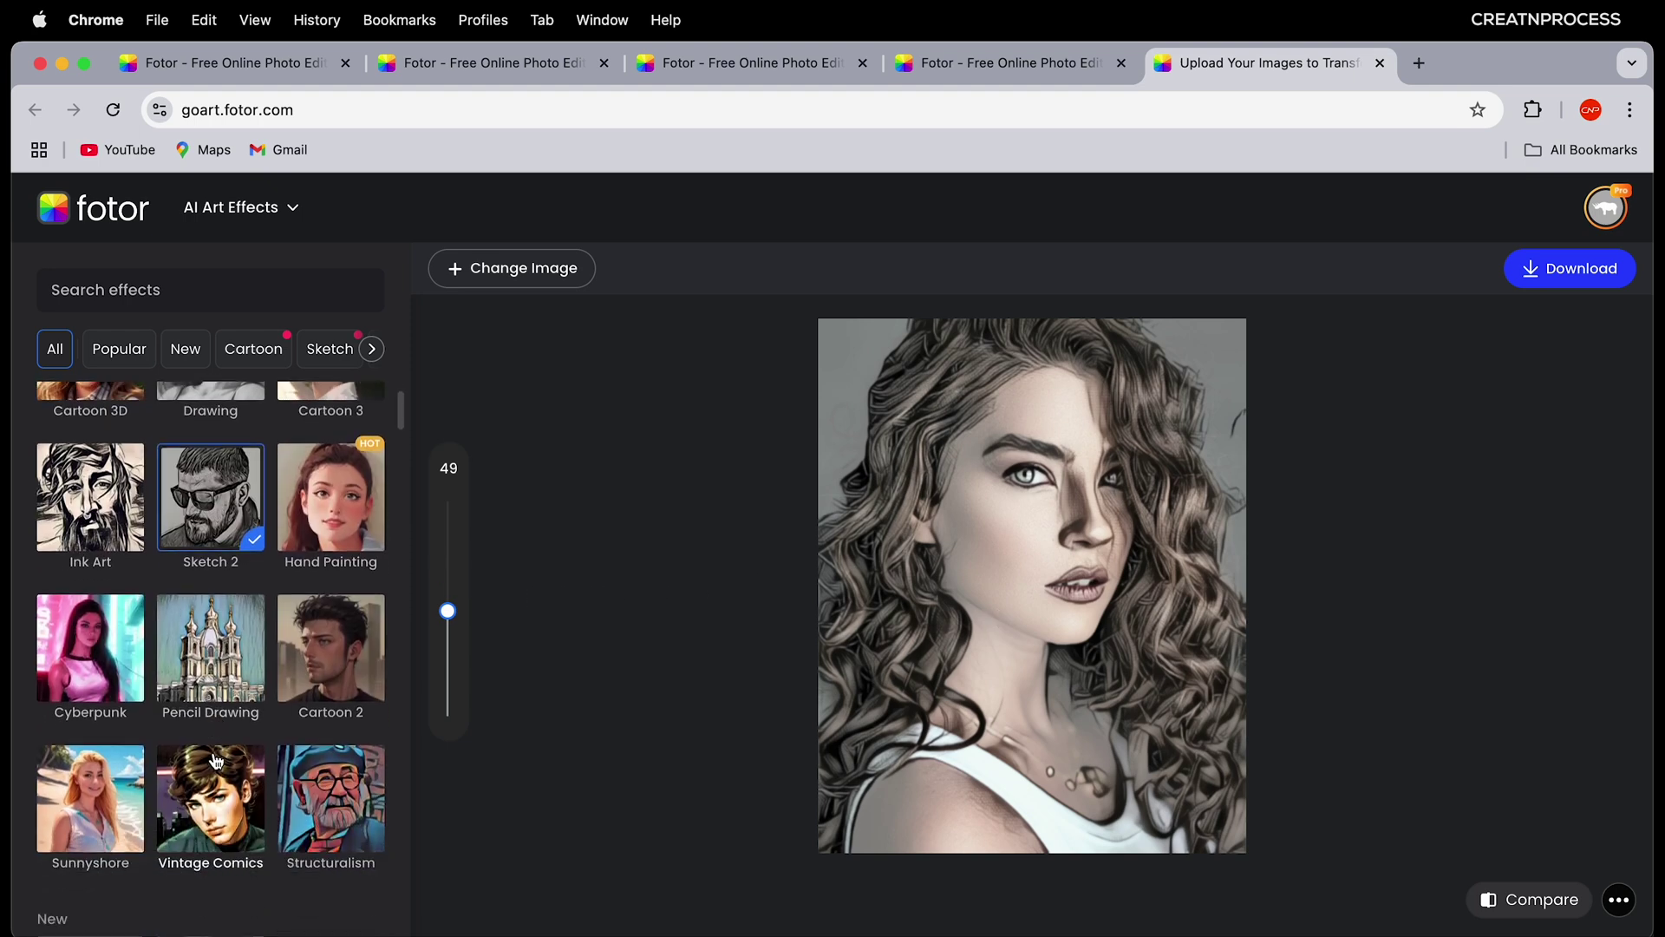
click(220, 790)
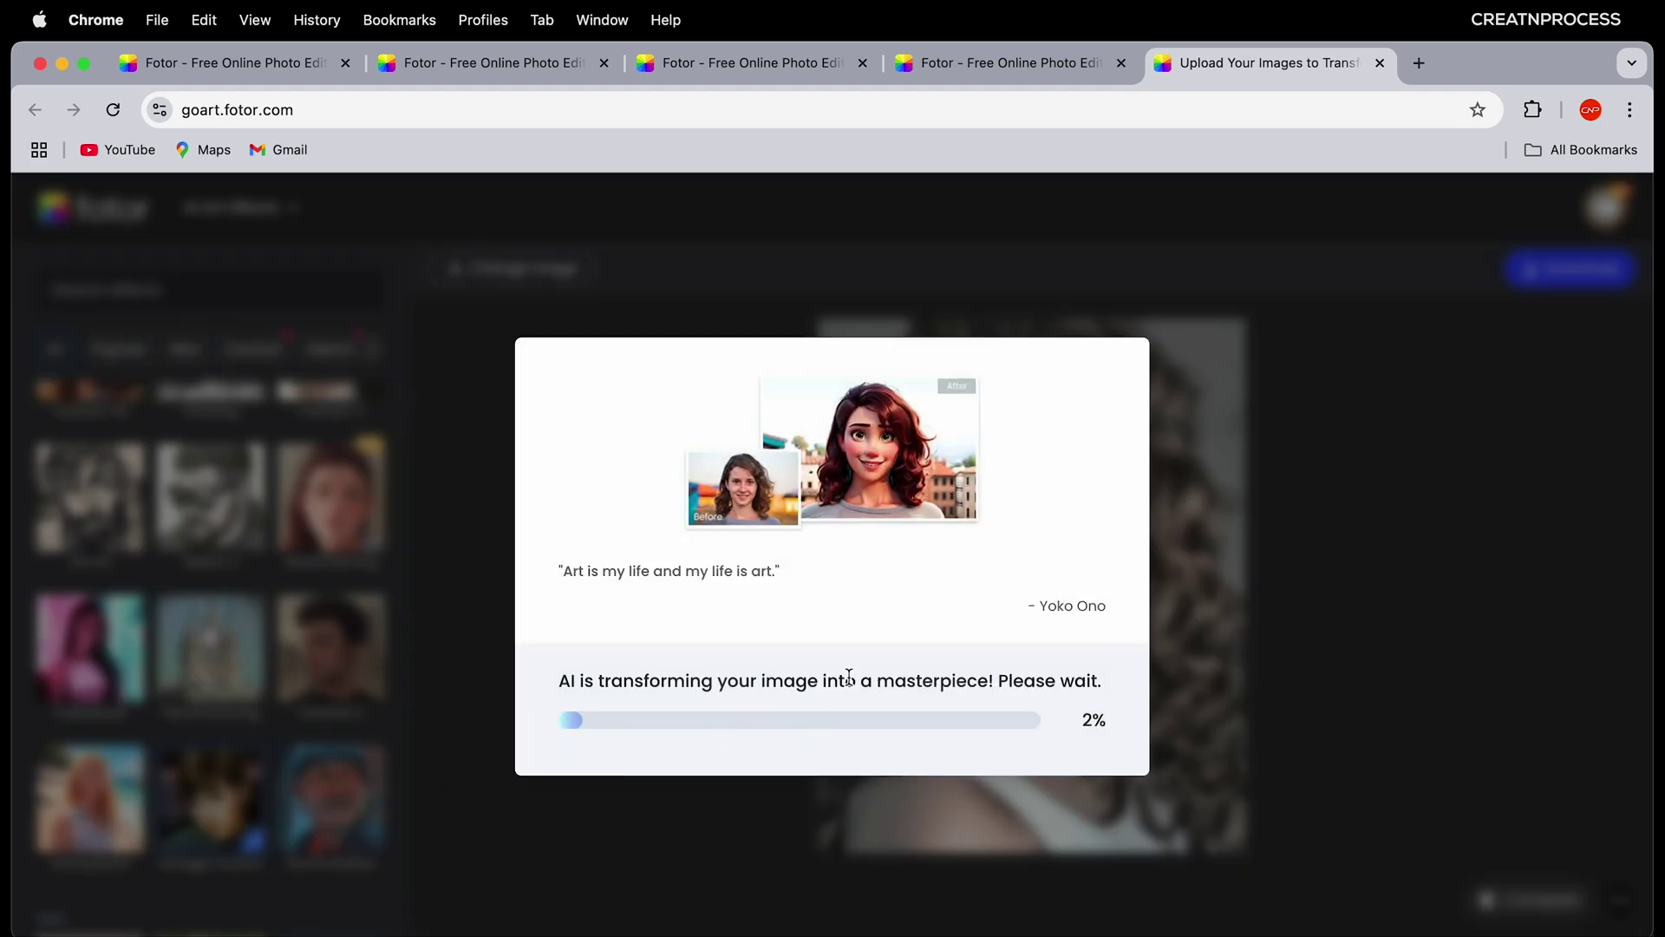
click(1488, 905)
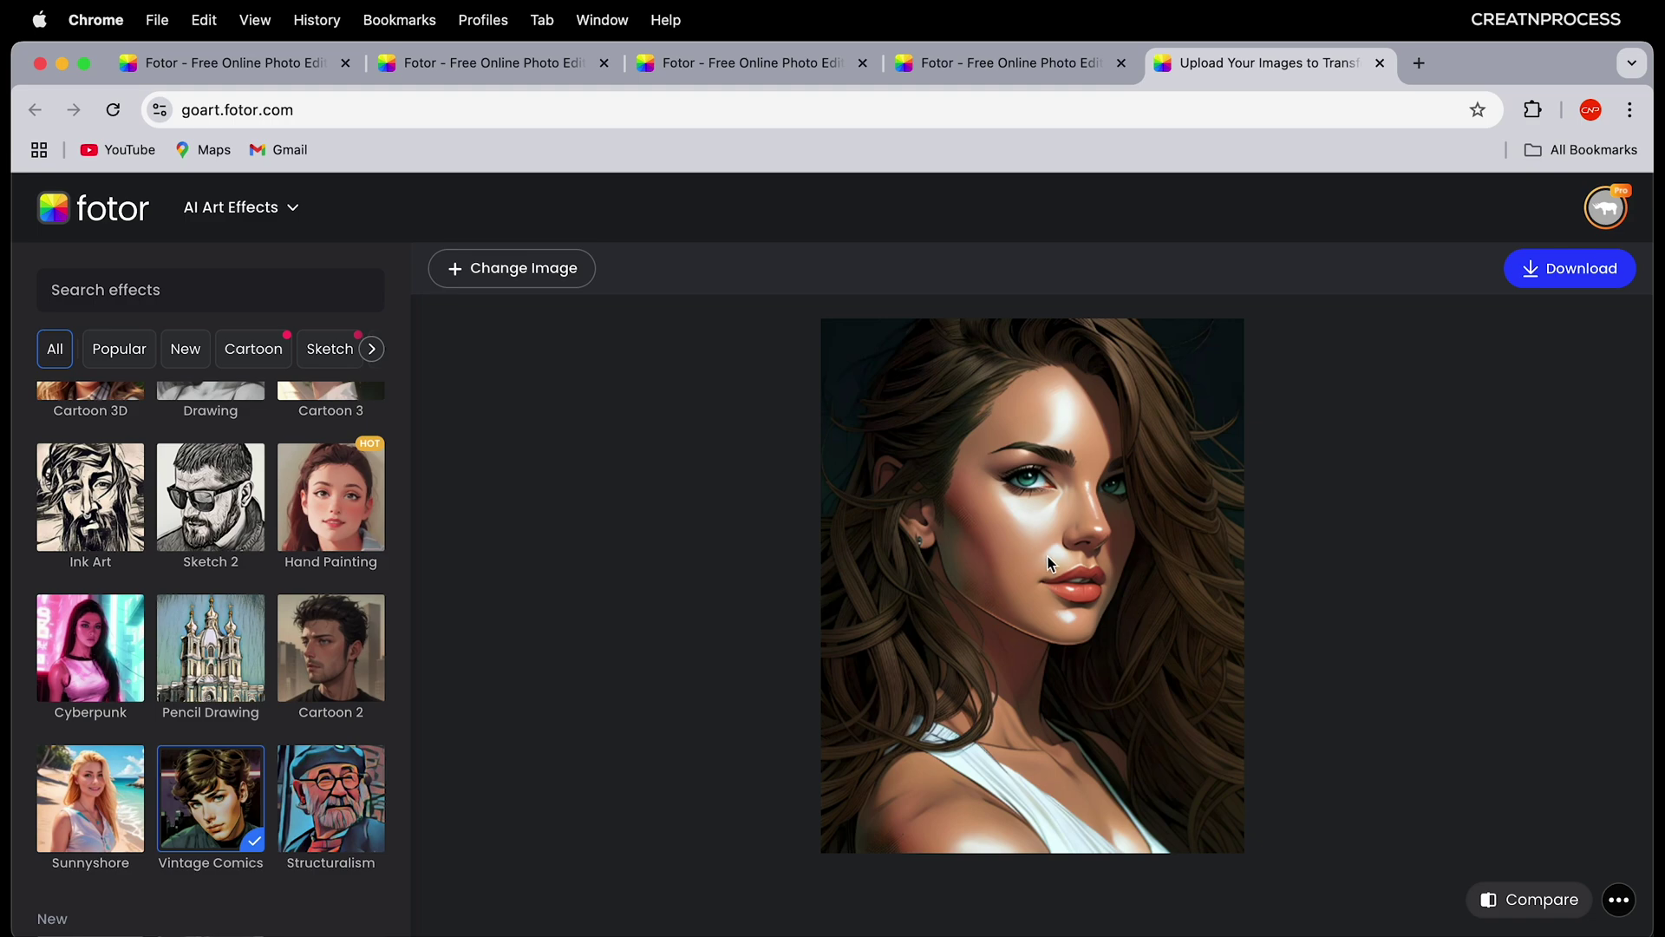
Step: Replace the portrait with the photo of the dancer bending backwards on the beach
click(503, 270)
scroll(819, 352, down, 5)
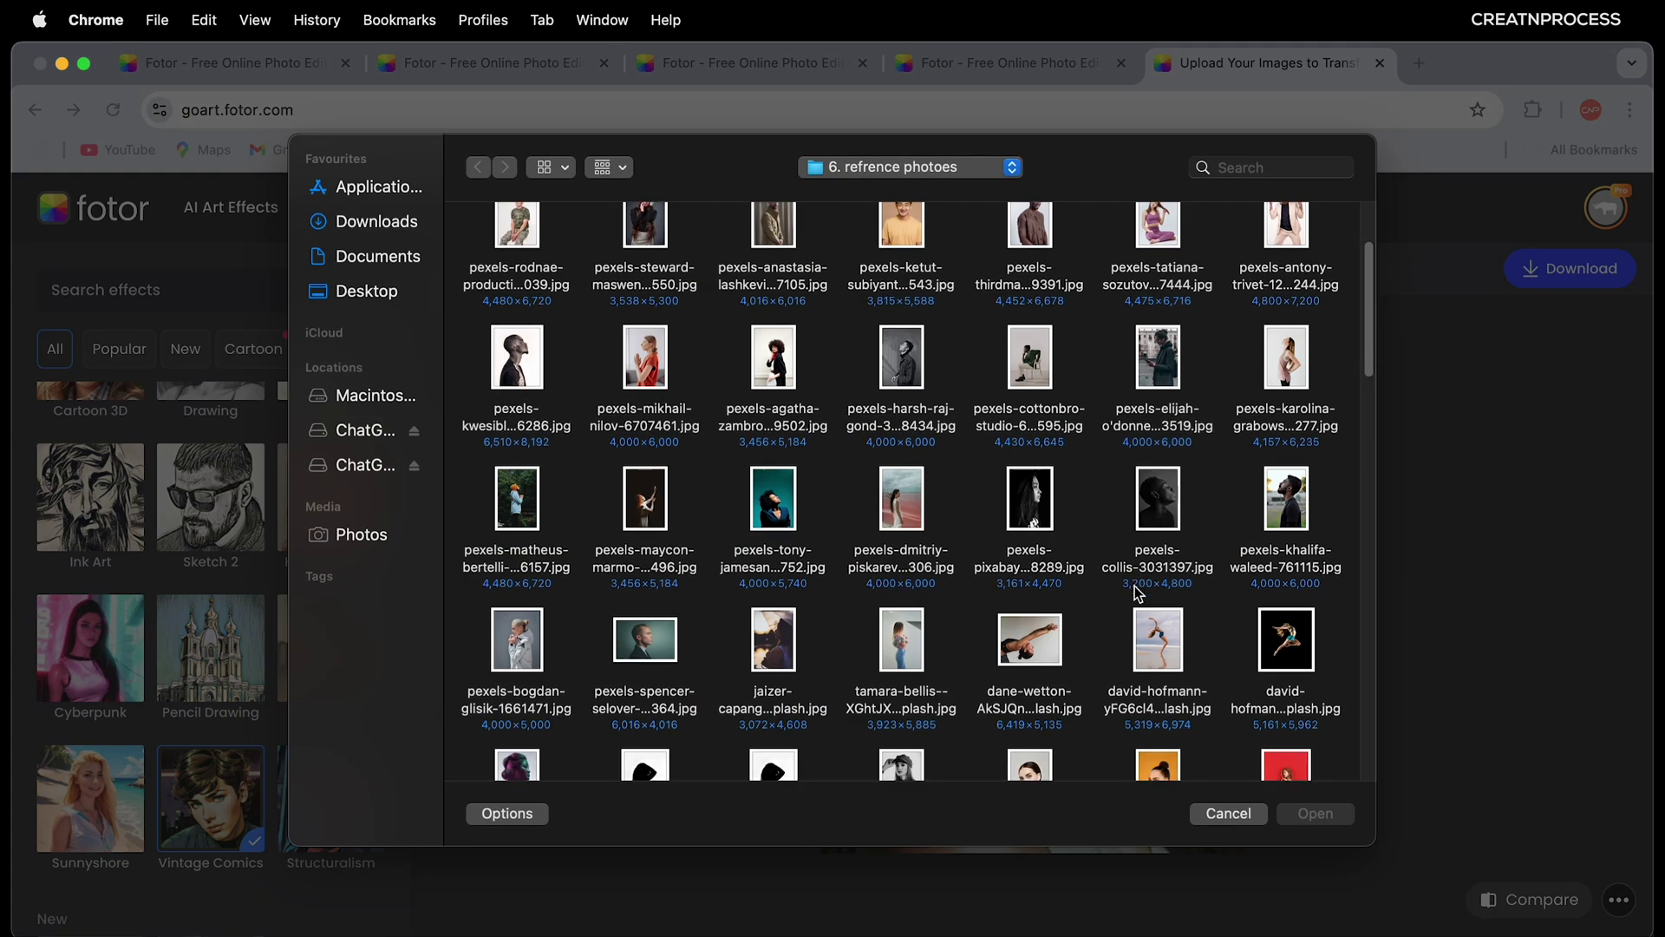
click(1158, 607)
click(1310, 816)
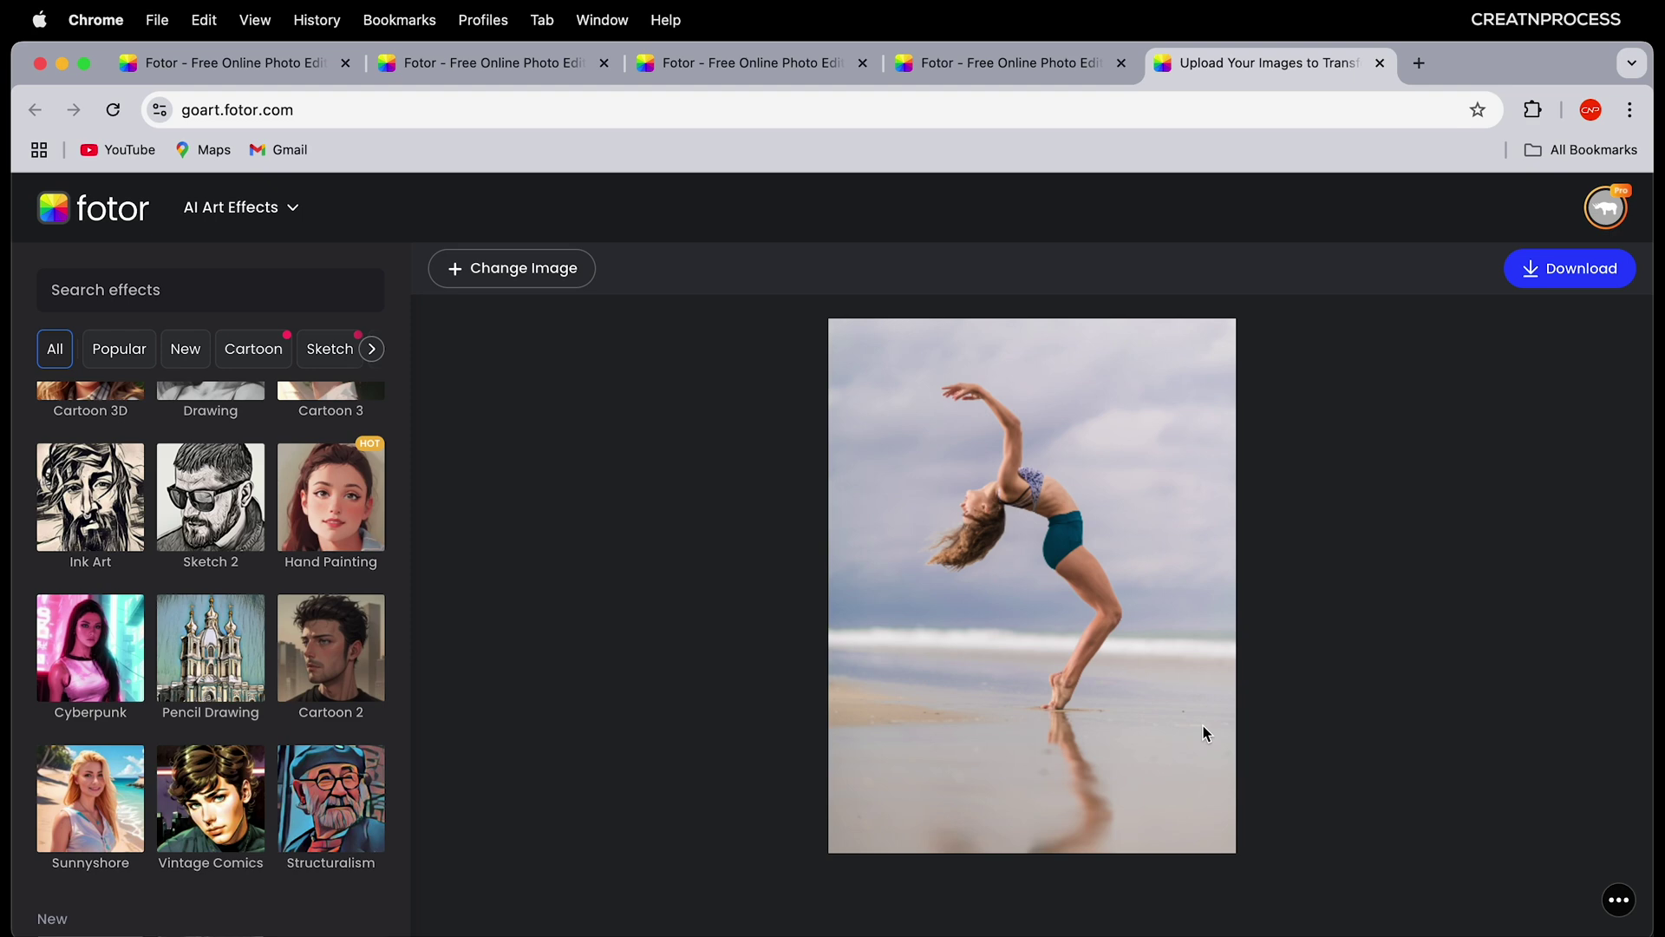
Step: Apply the Structuralism effect to the dancer photo and set its strength to 68
scroll(295, 737, down, 5)
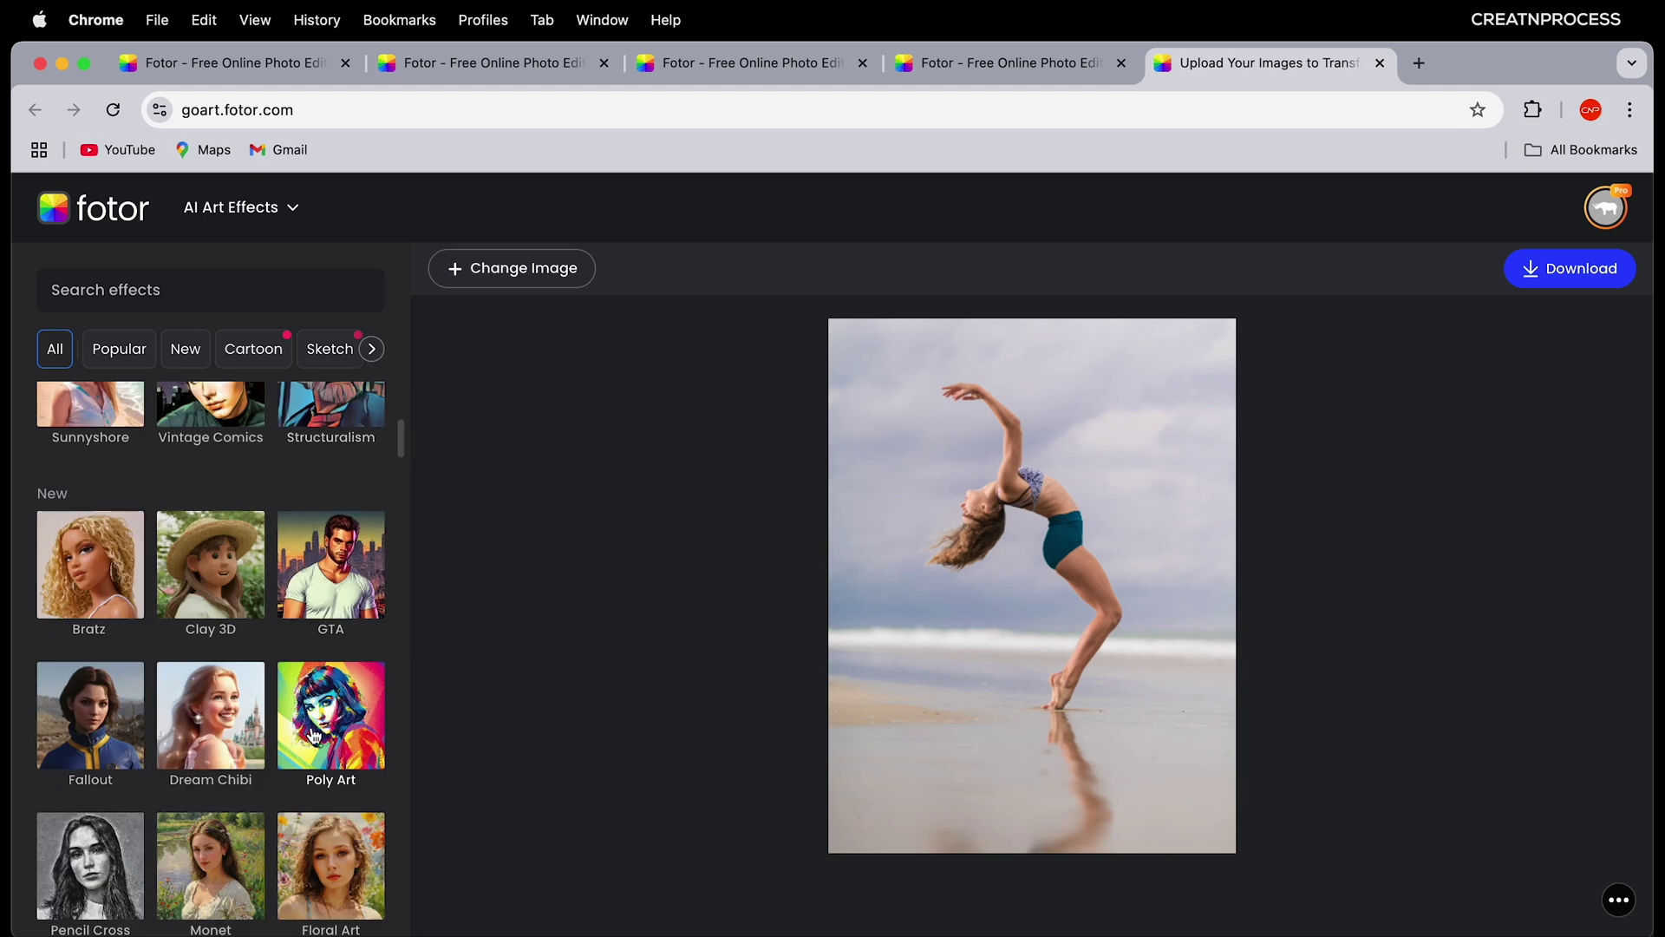
scroll(305, 736, up, 2)
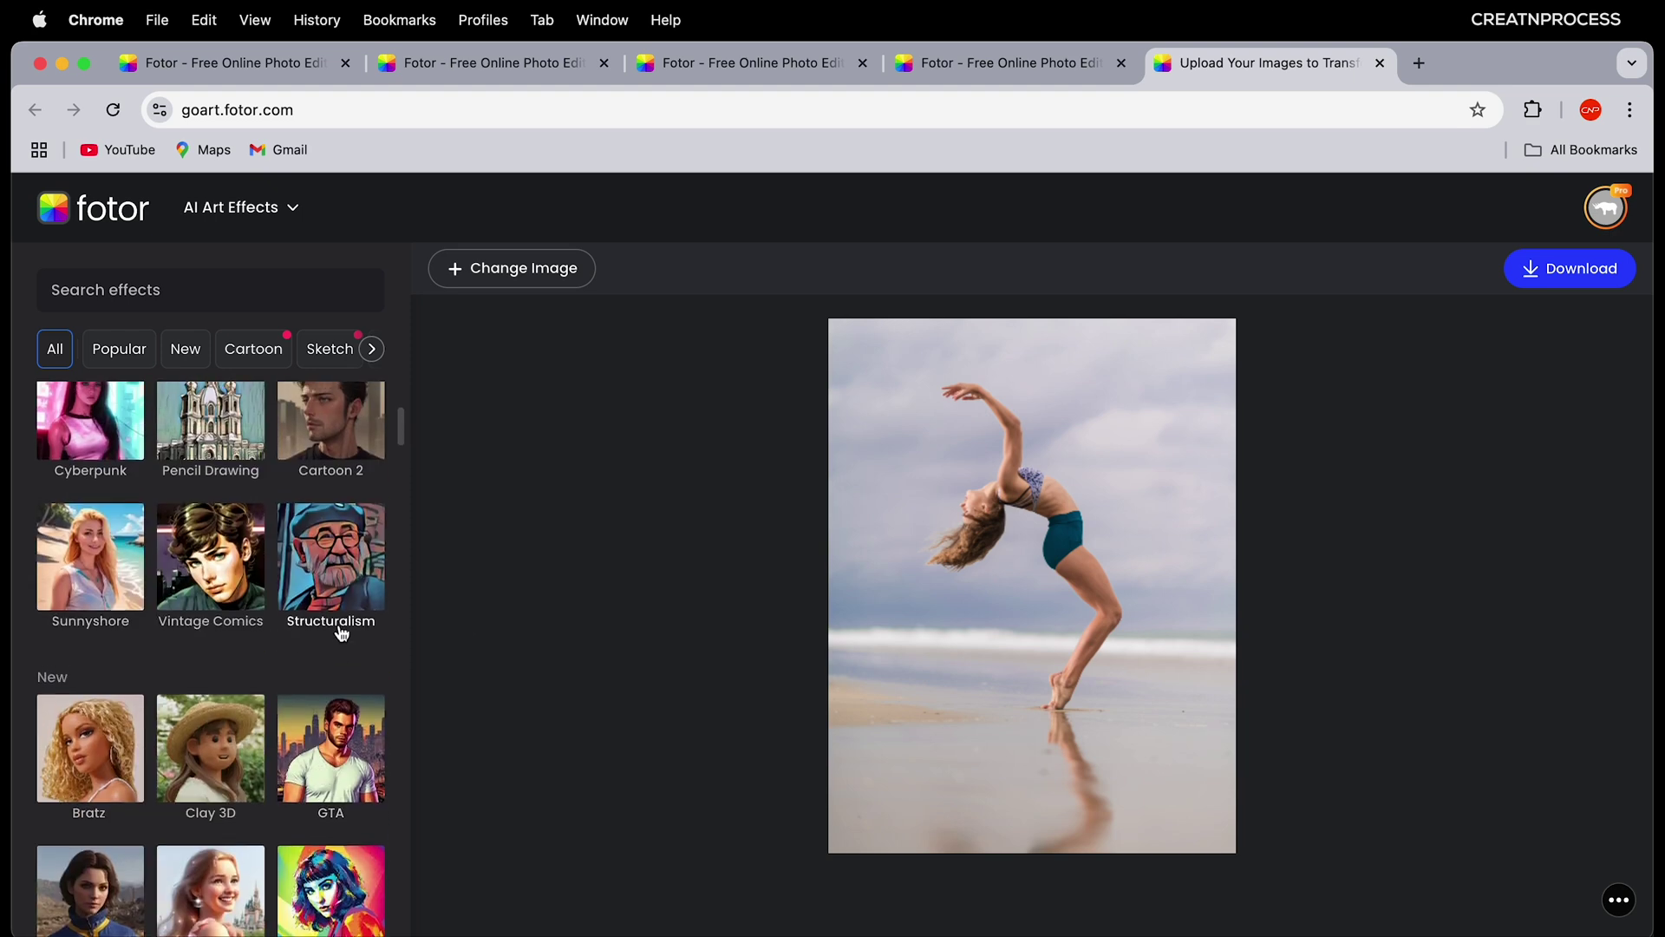
click(340, 629)
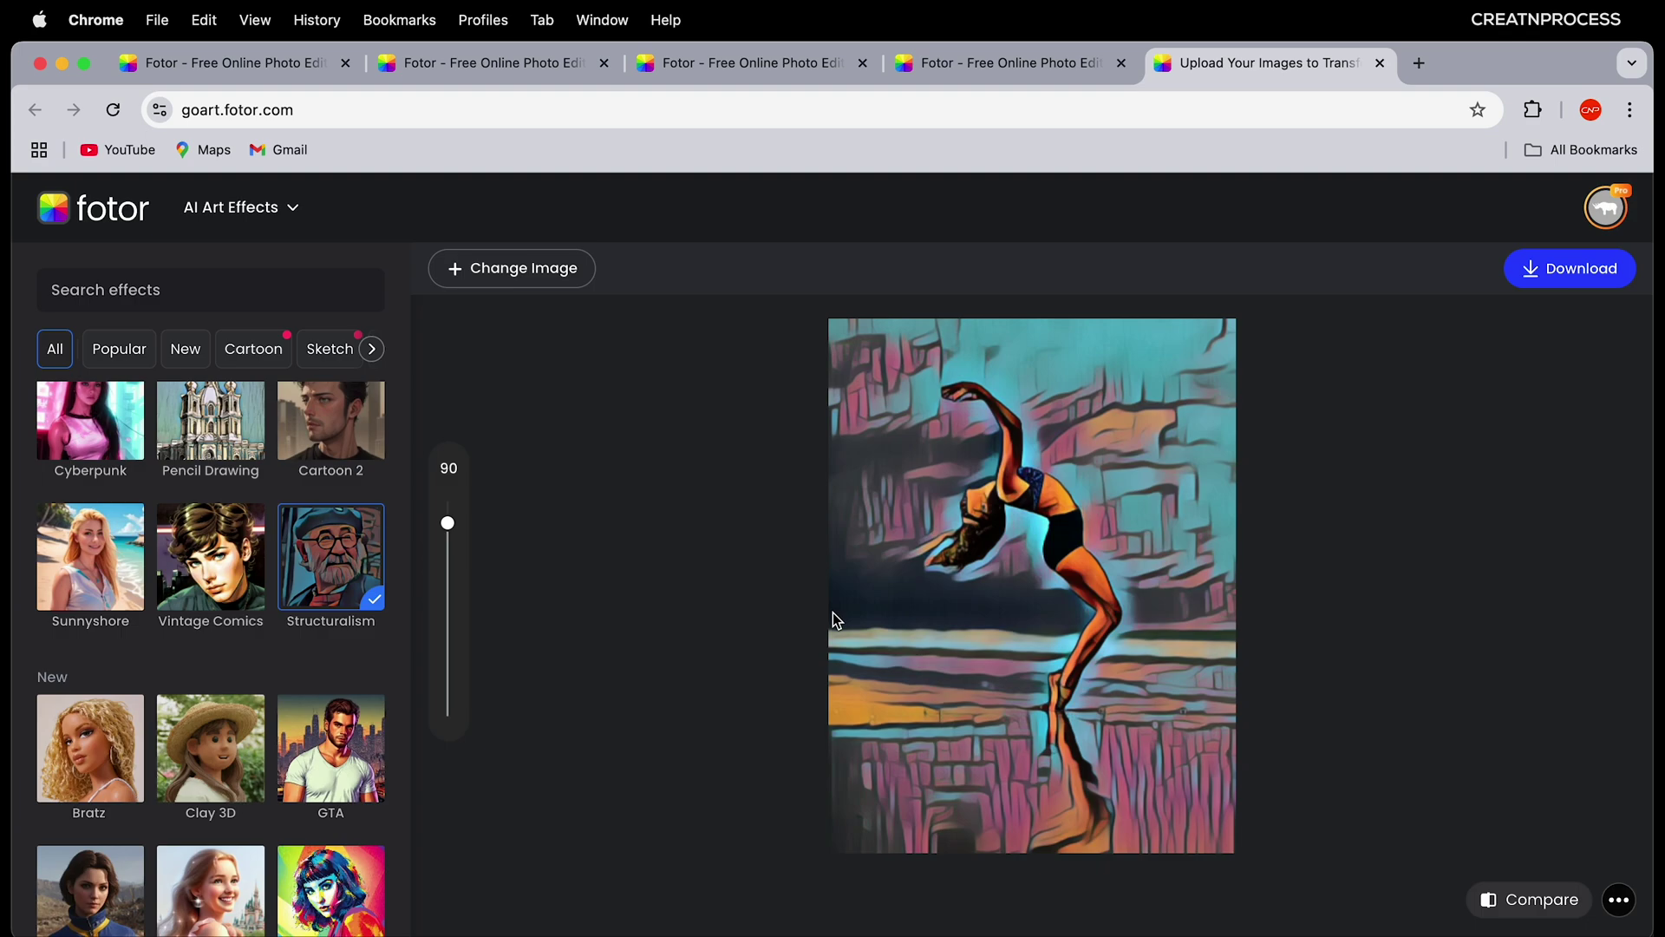
drag(444, 528, 448, 569)
Step: Apply the Glowing Sunset effect to the dancer photo, compare it with the original and set its strength to 95
scroll(309, 722, down, 15)
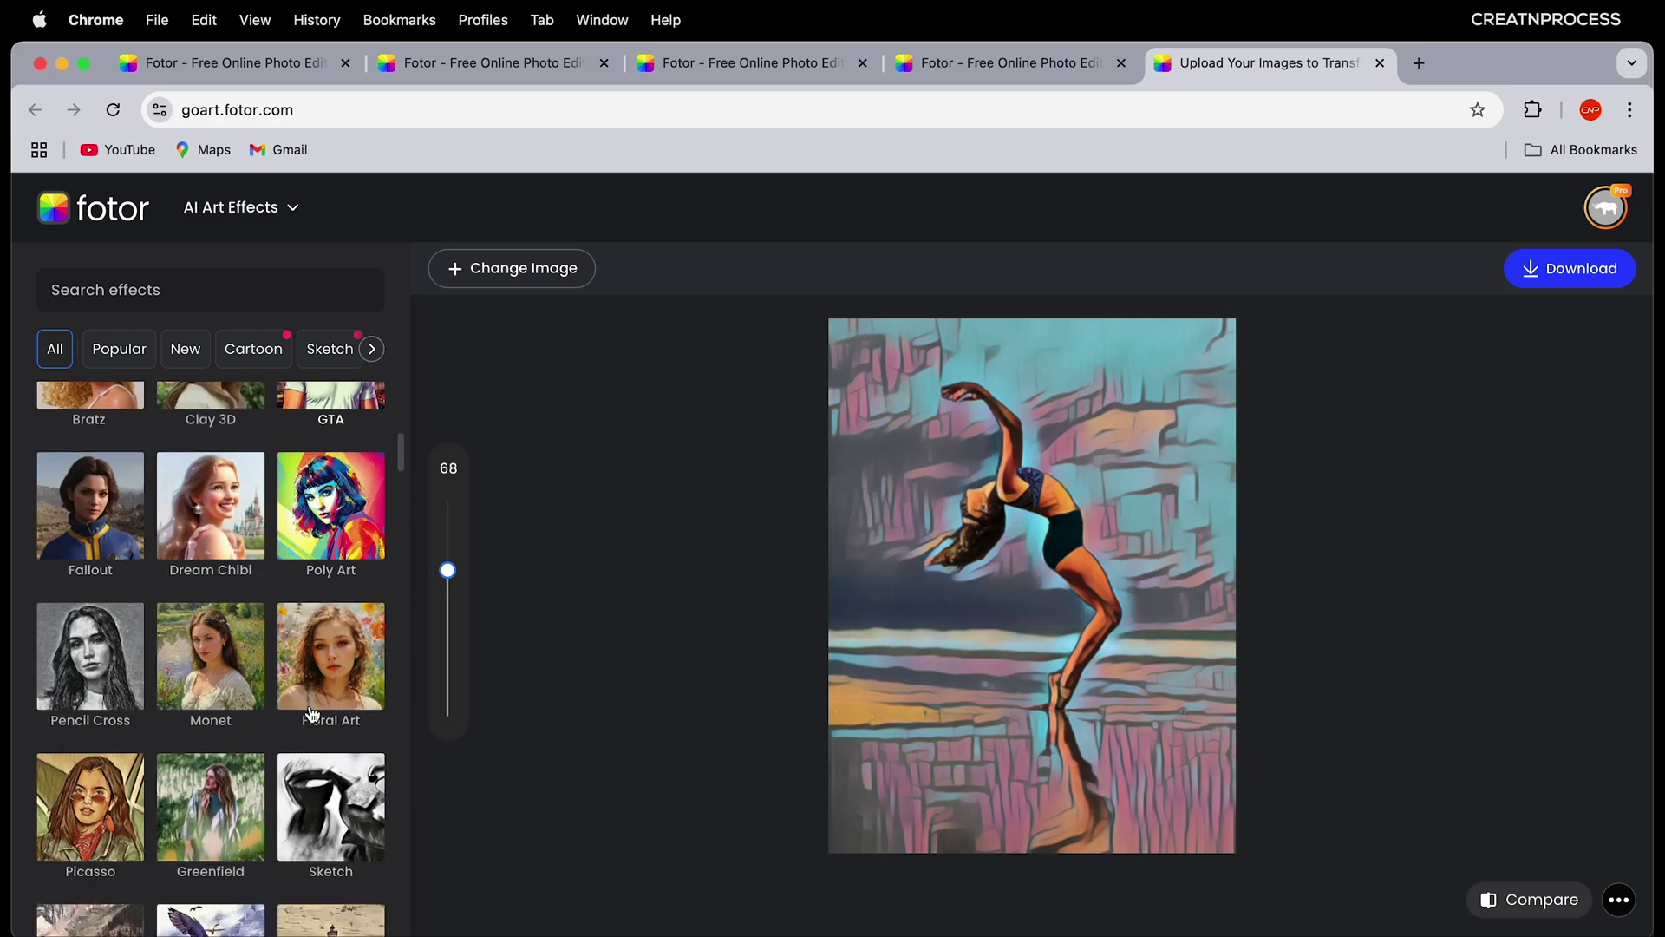
scroll(310, 722, down, 5)
scroll(310, 722, up, 6)
scroll(108, 575, down, 15)
click(108, 575)
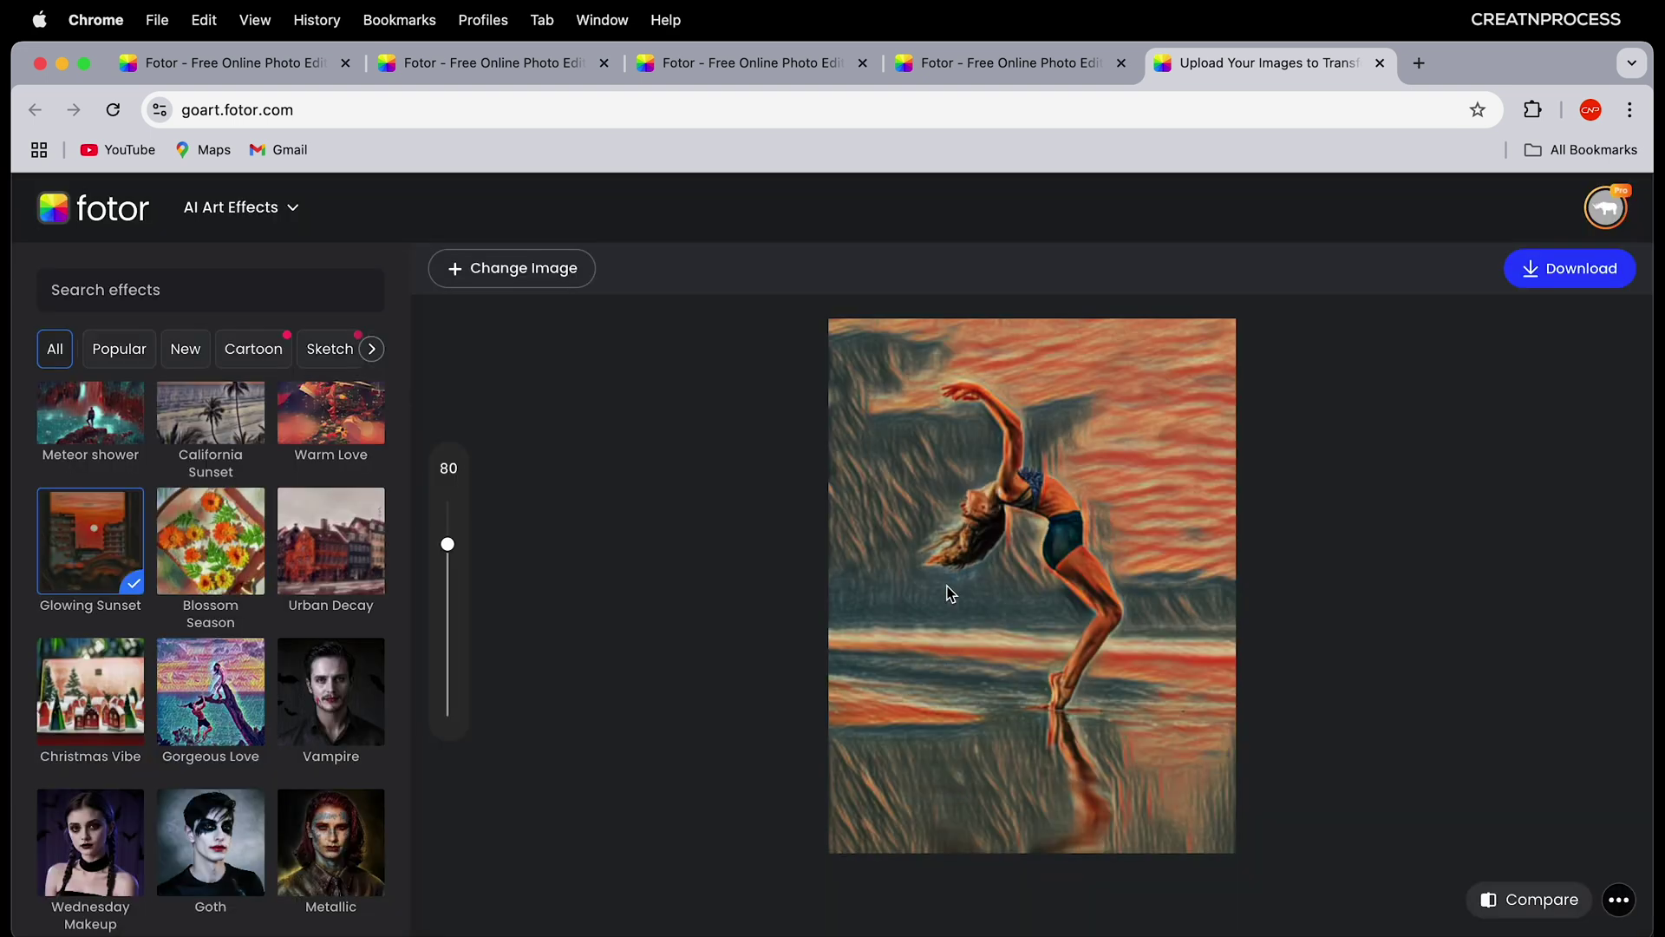
click(1490, 906)
drag(1490, 907, 1492, 906)
mouse_move(447, 545)
mouse_down()
mouse_move(446, 496)
mouse_move(446, 512)
mouse_up()
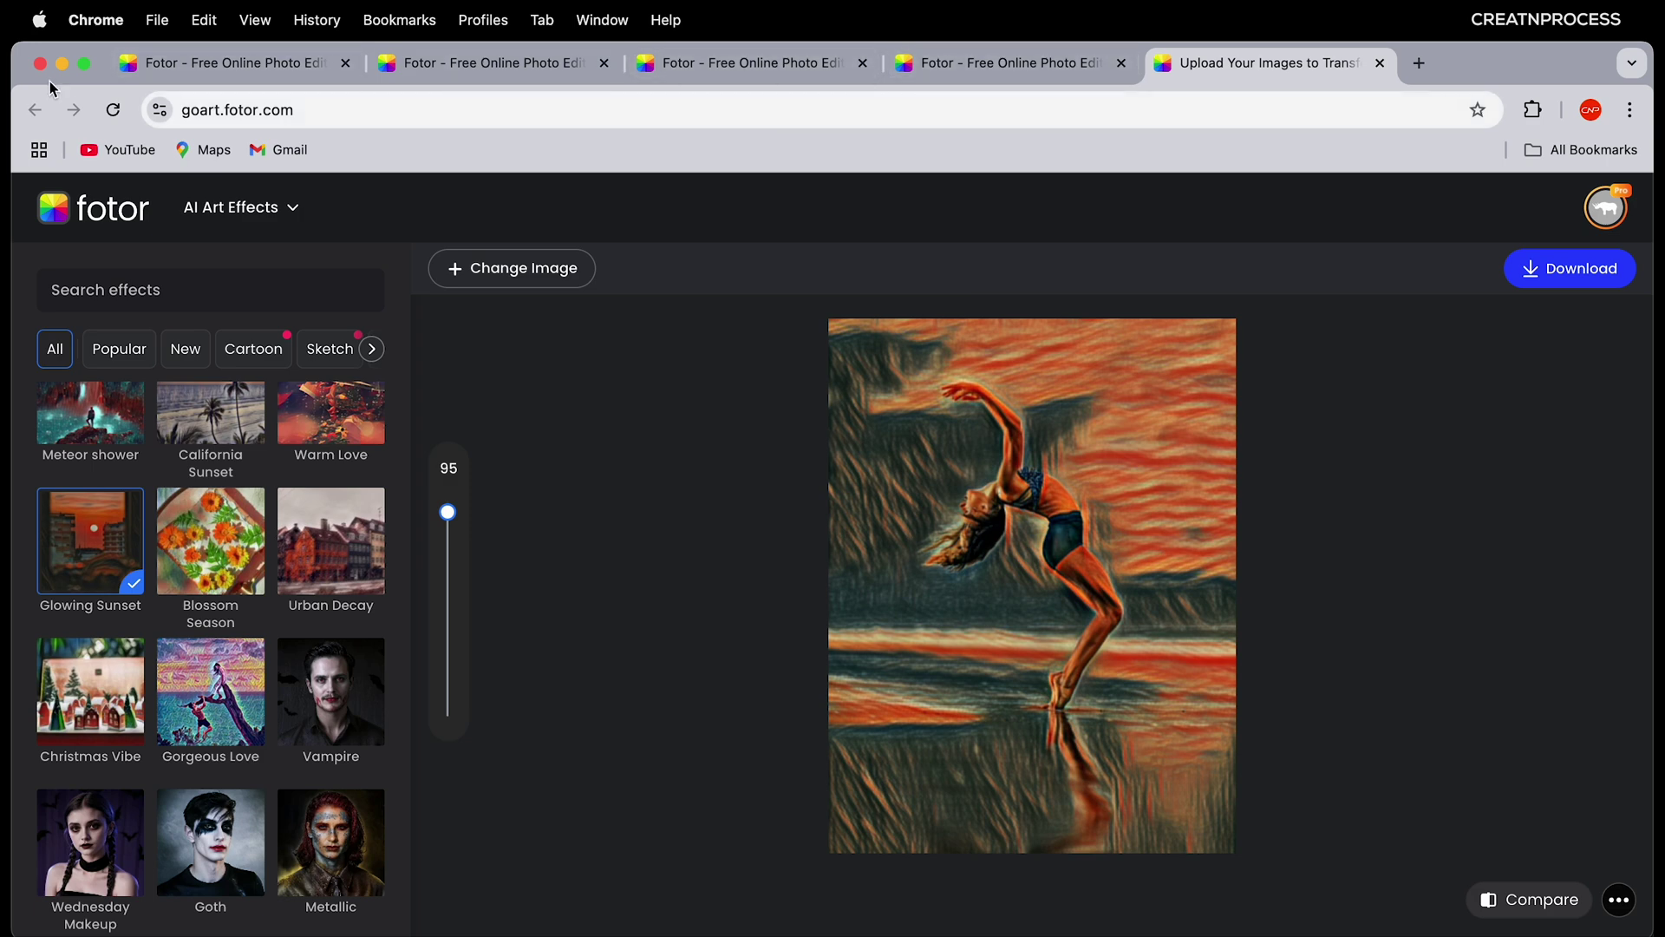
Step: Open the Fotor home page, look at the AI Tools overview and browse the home page down to the templates
click(50, 203)
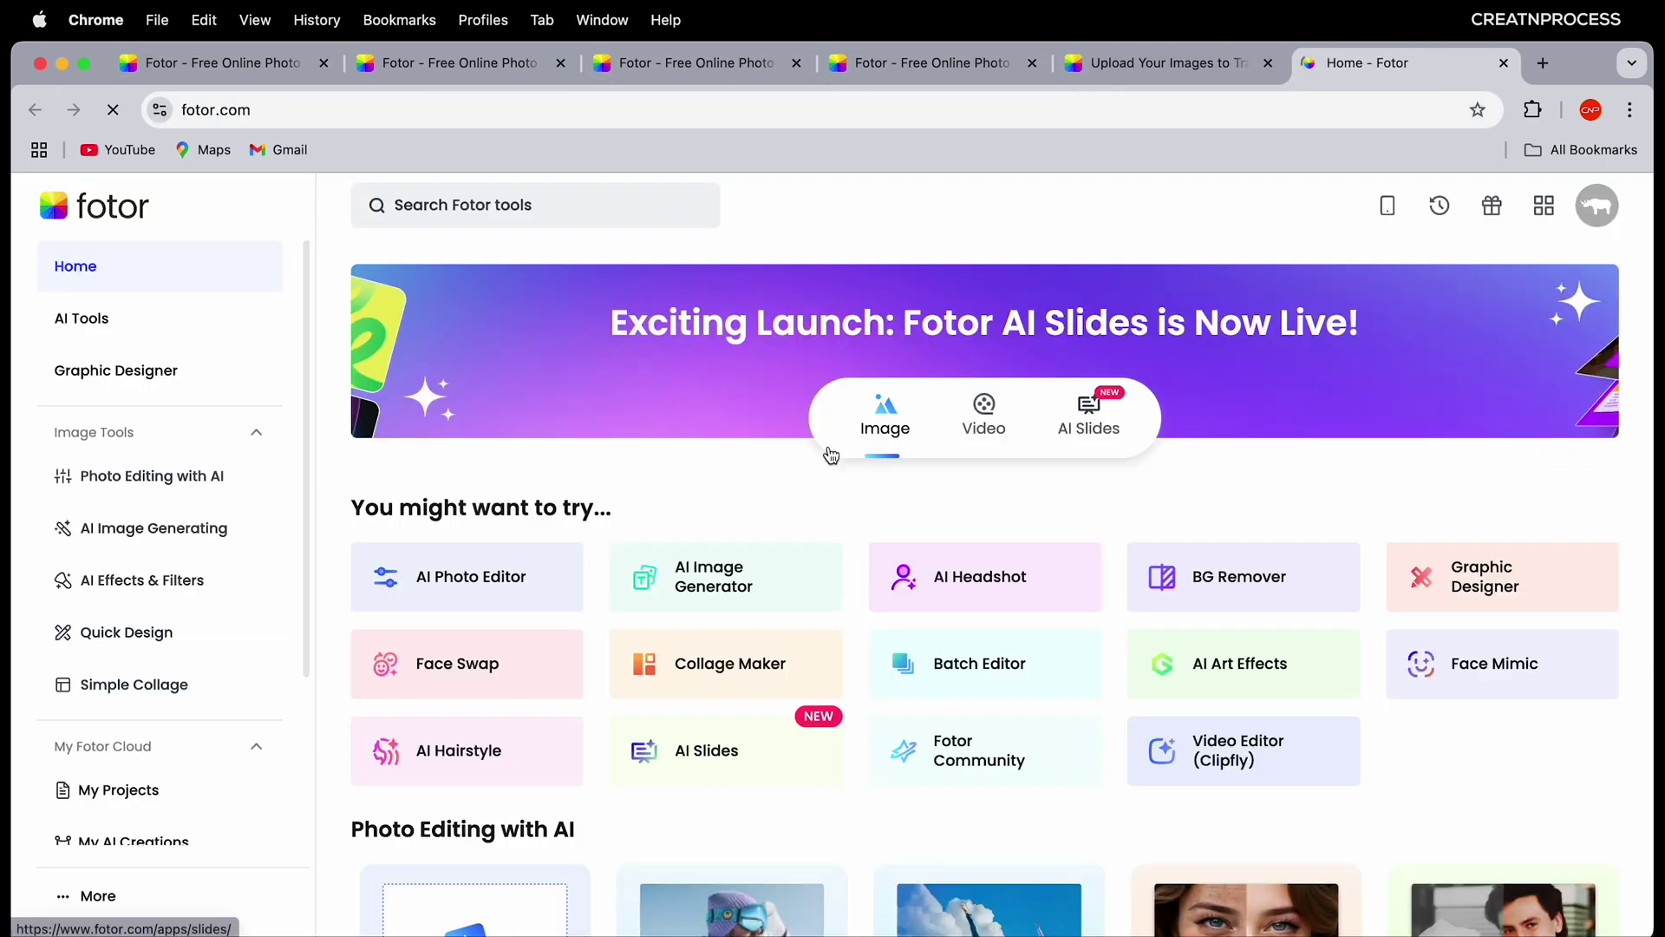
click(94, 321)
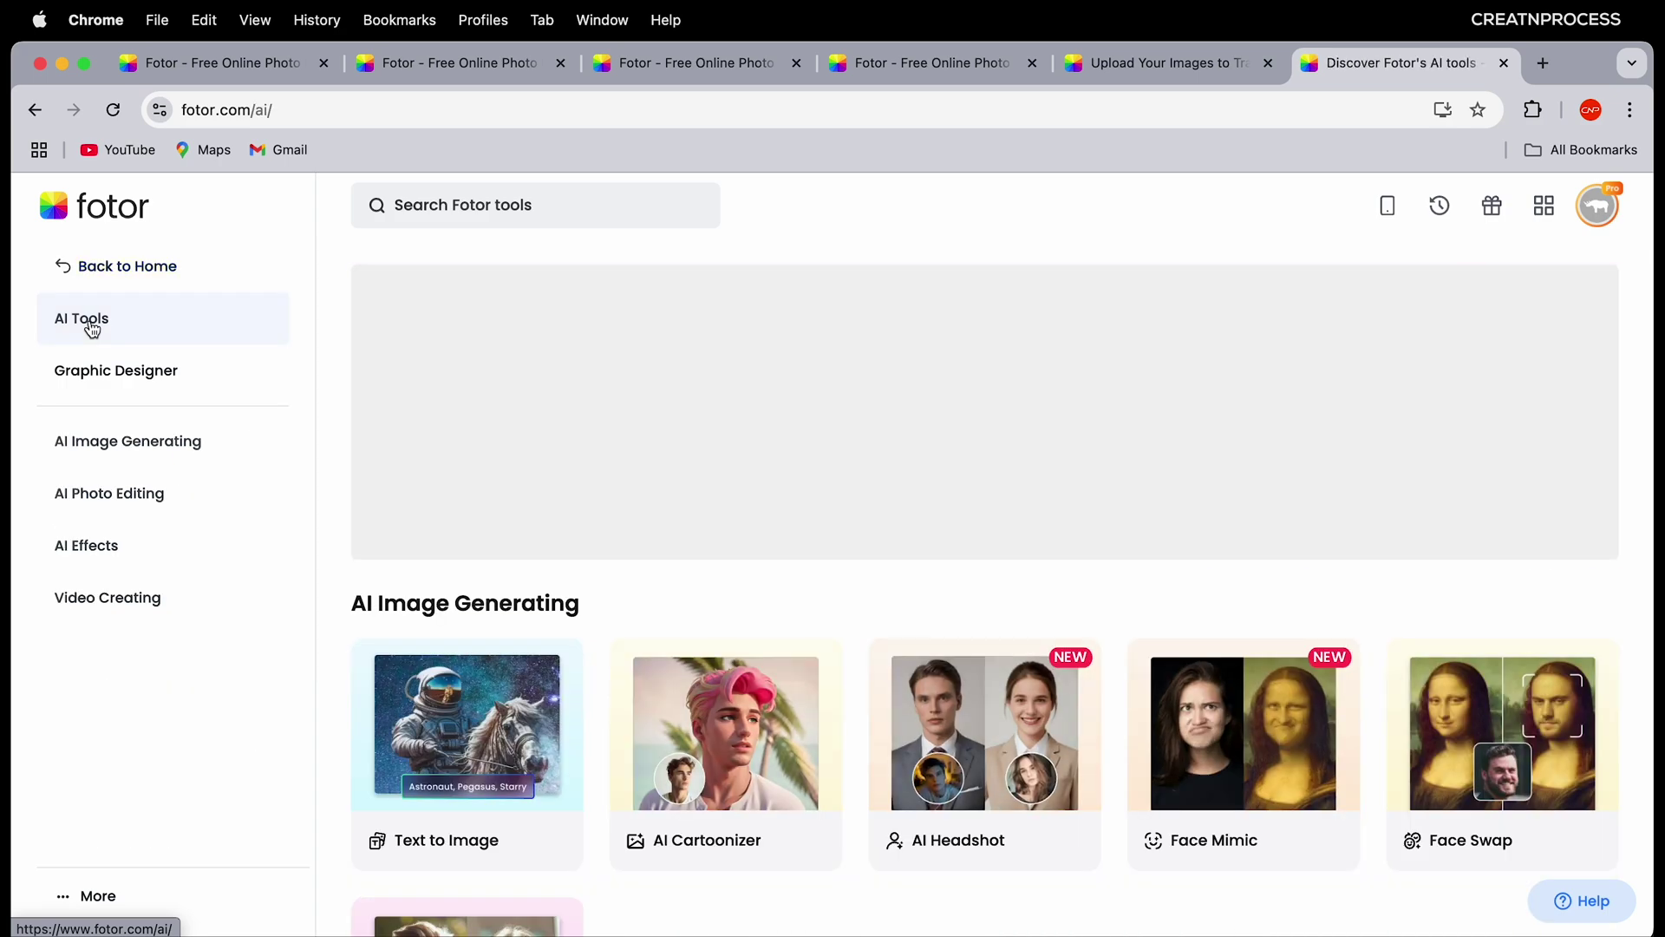
click(113, 212)
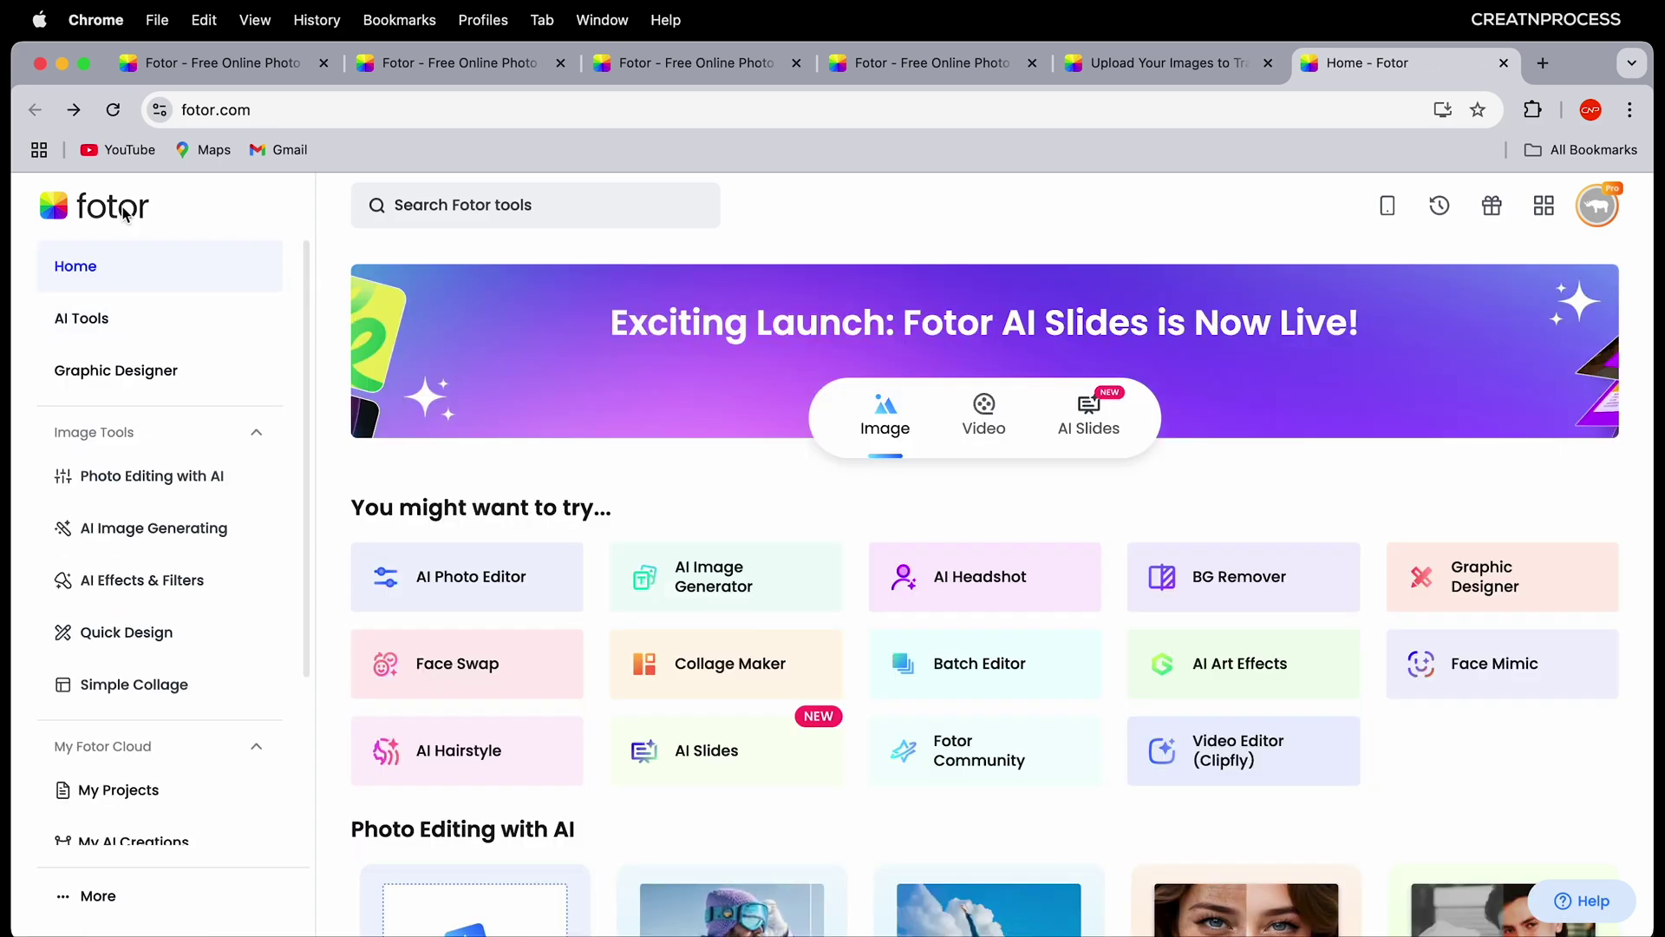
scroll(1167, 713, down, 15)
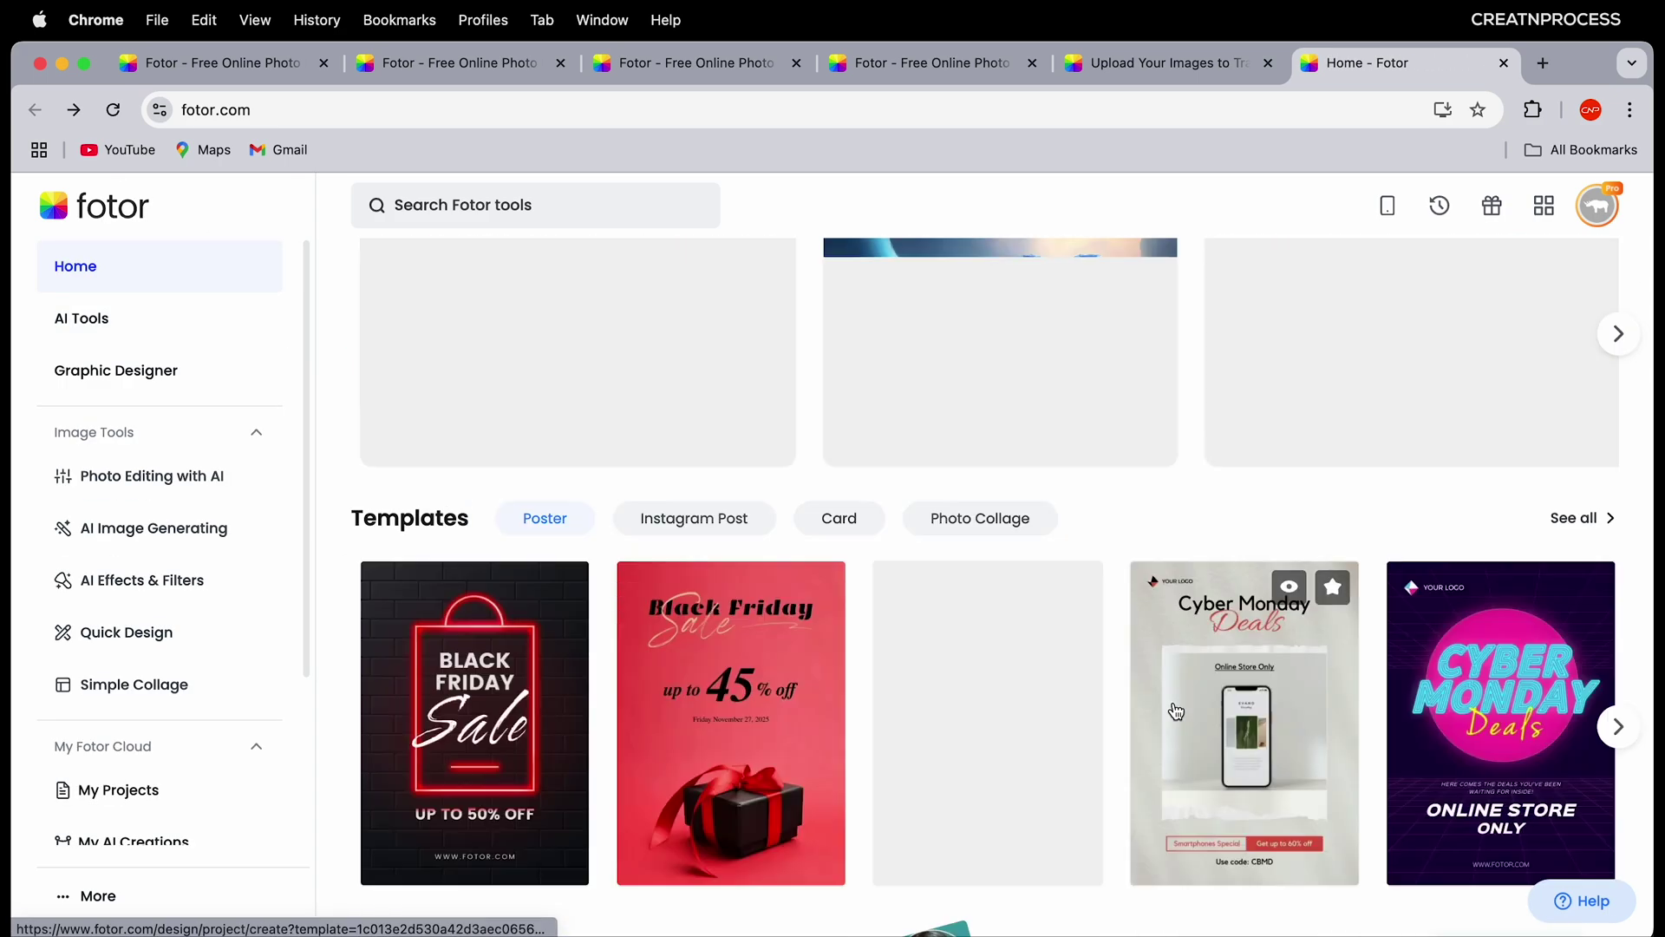
Step: Look over the home page sections for AI Image Generating, AI Effects & Filters and Quick Design
scroll(1176, 711, up, 15)
scroll(640, 541, down, 5)
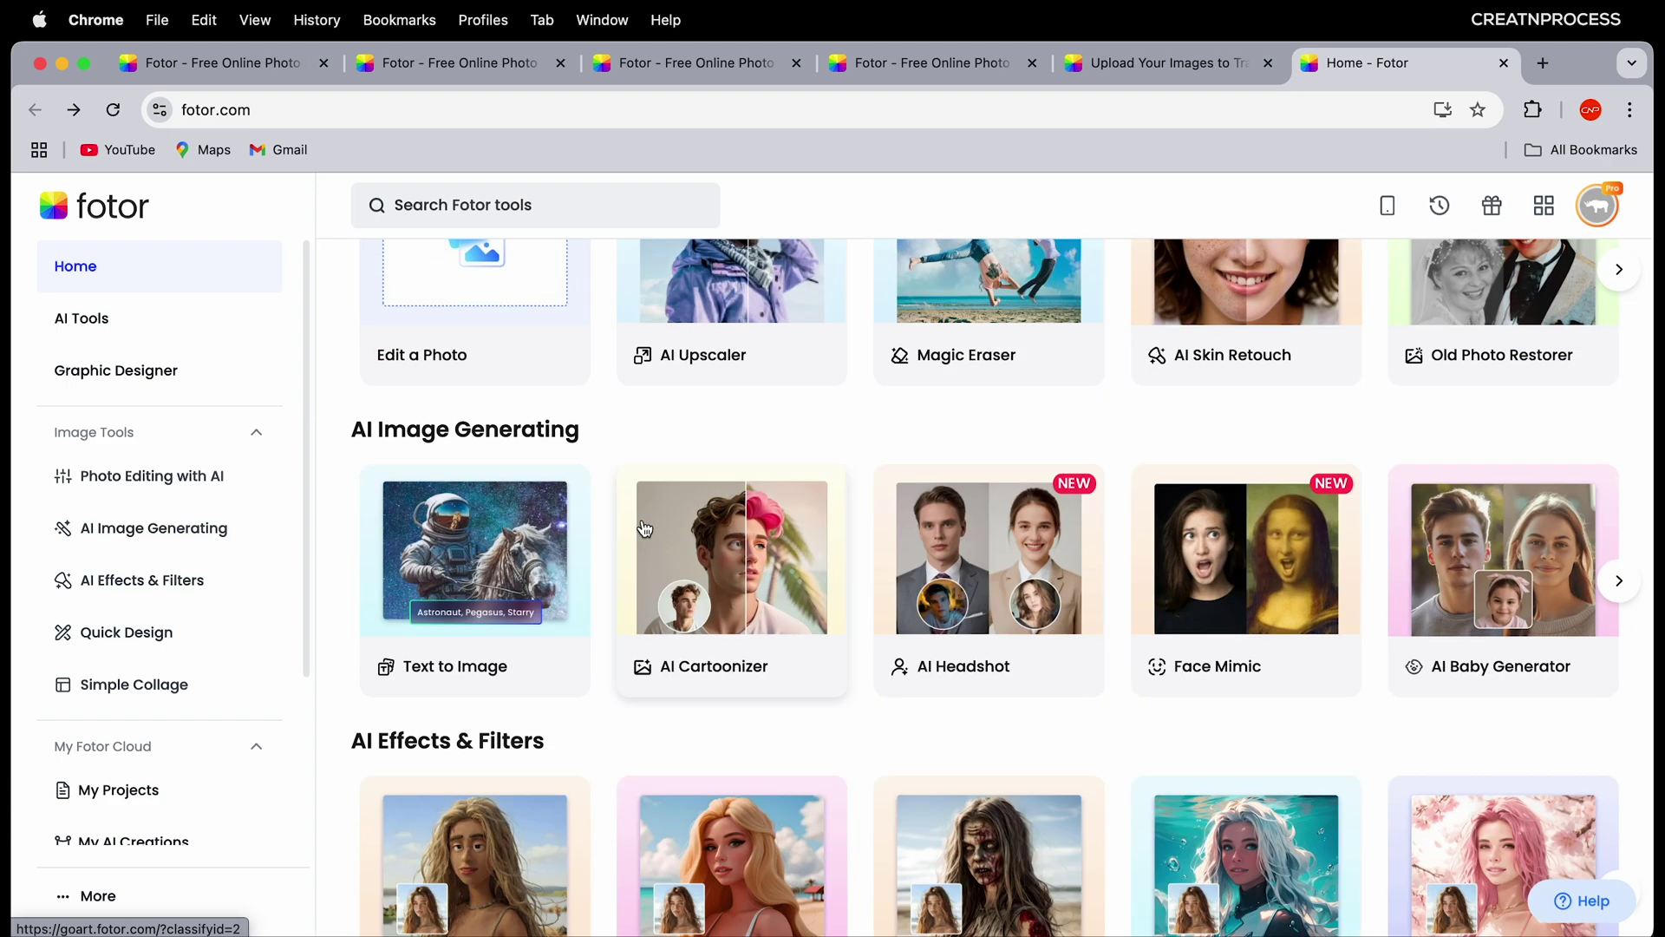
scroll(640, 541, up, 3)
scroll(608, 563, down, 5)
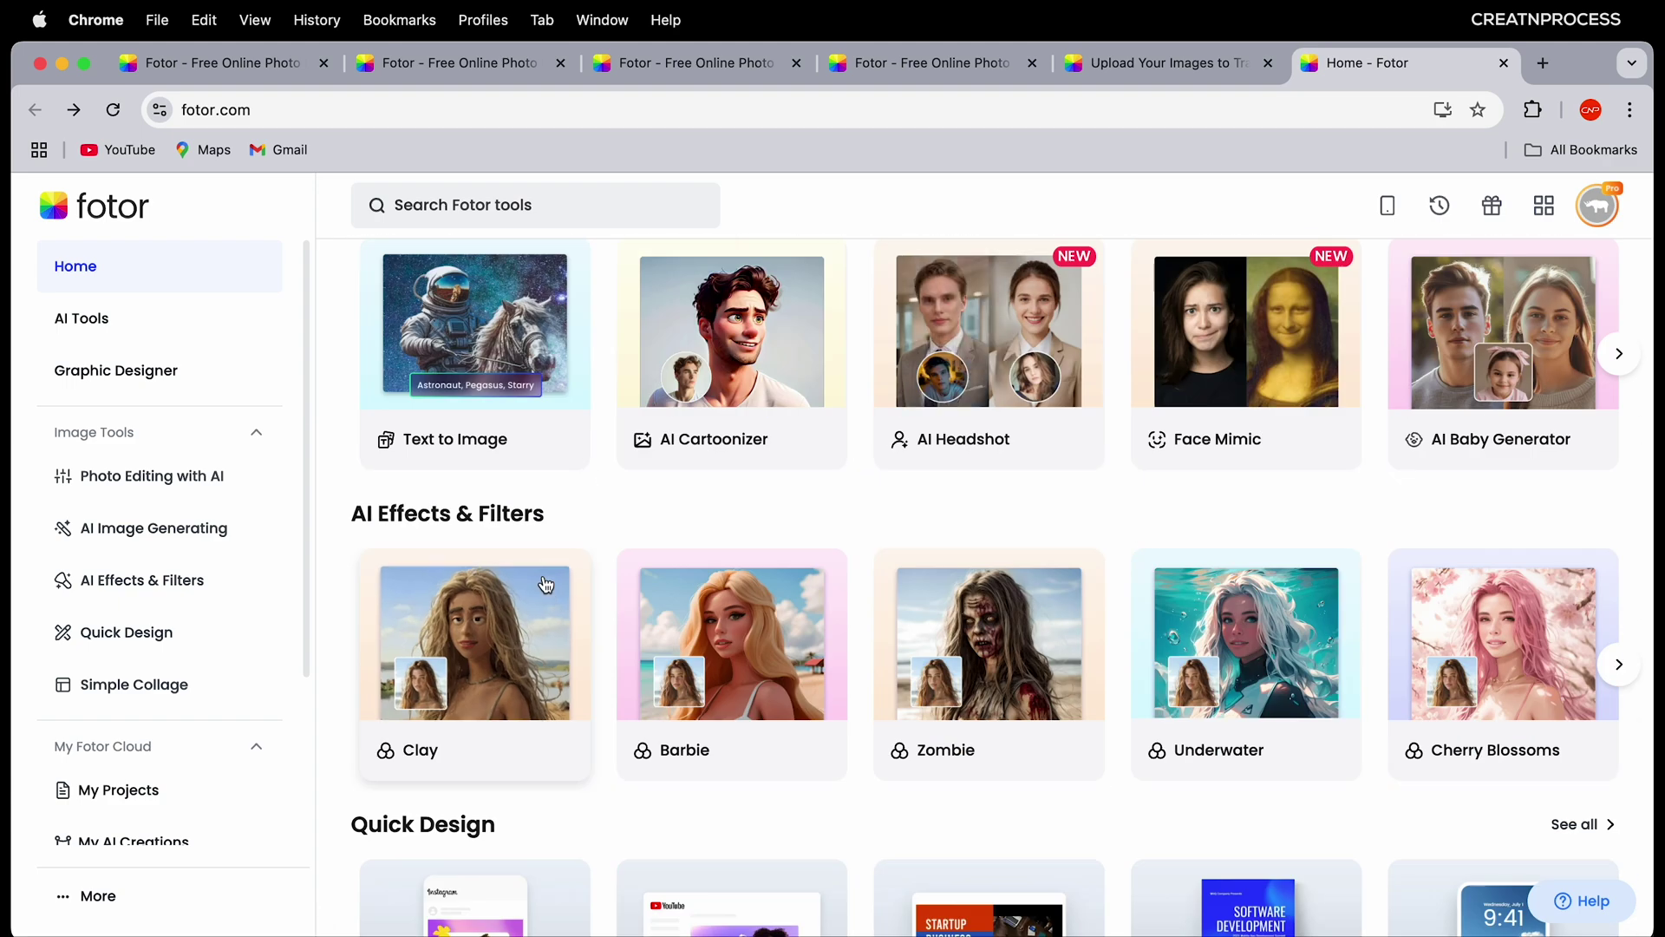
scroll(486, 529, up, 5)
scroll(688, 691, down, 5)
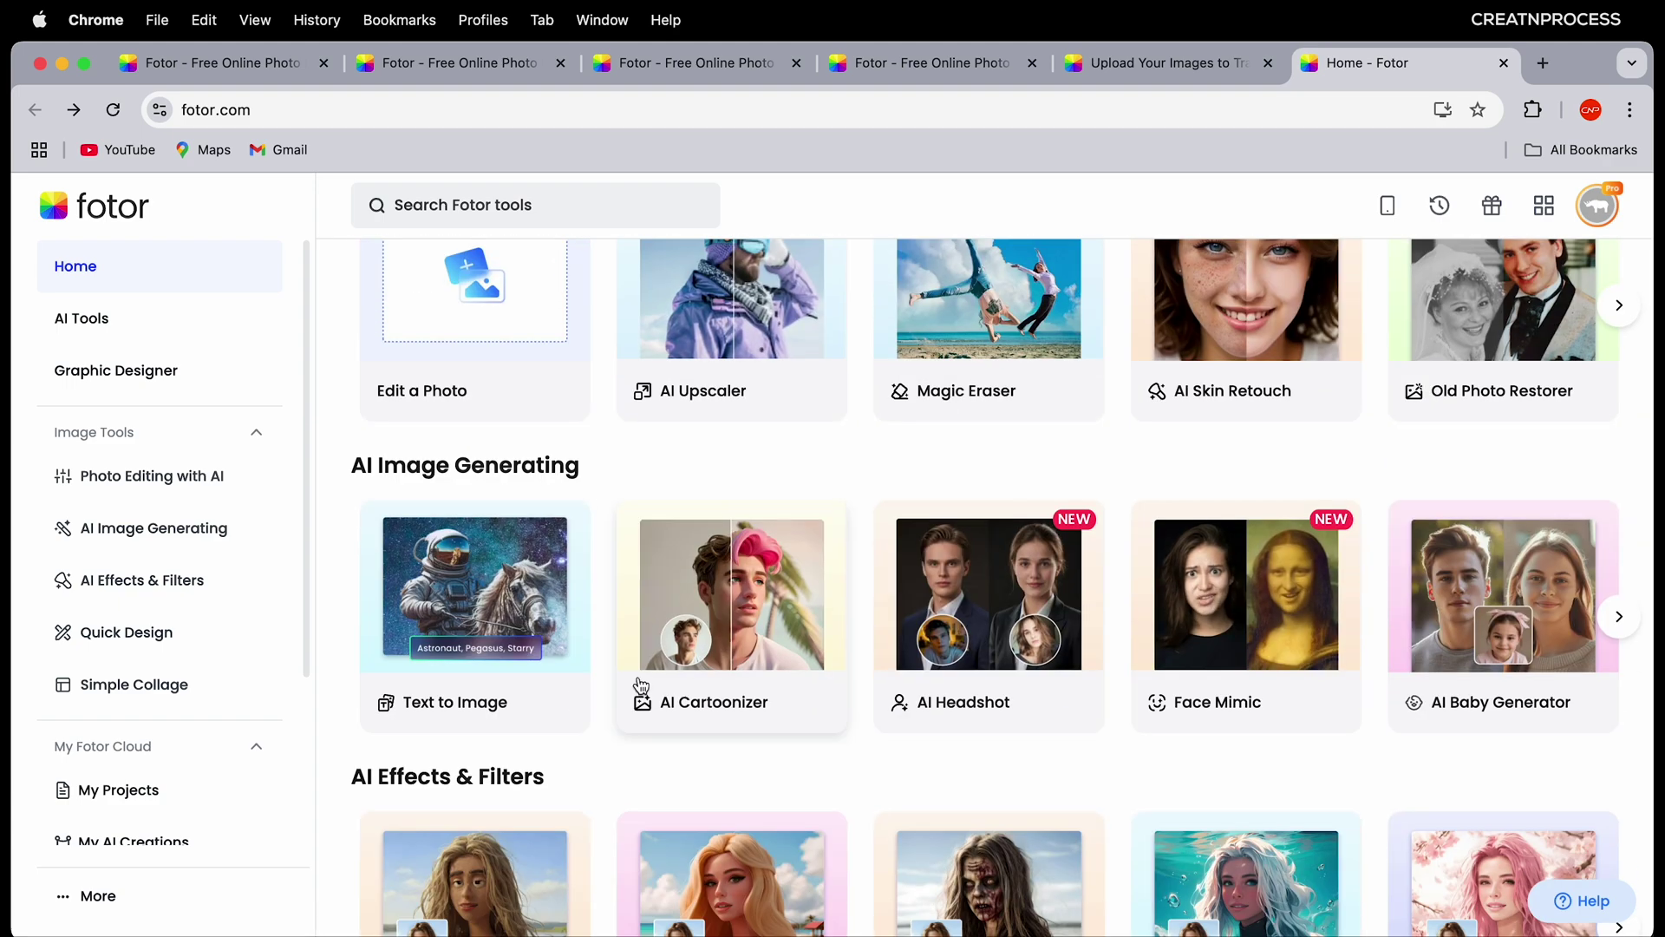
scroll(518, 716, down, 6)
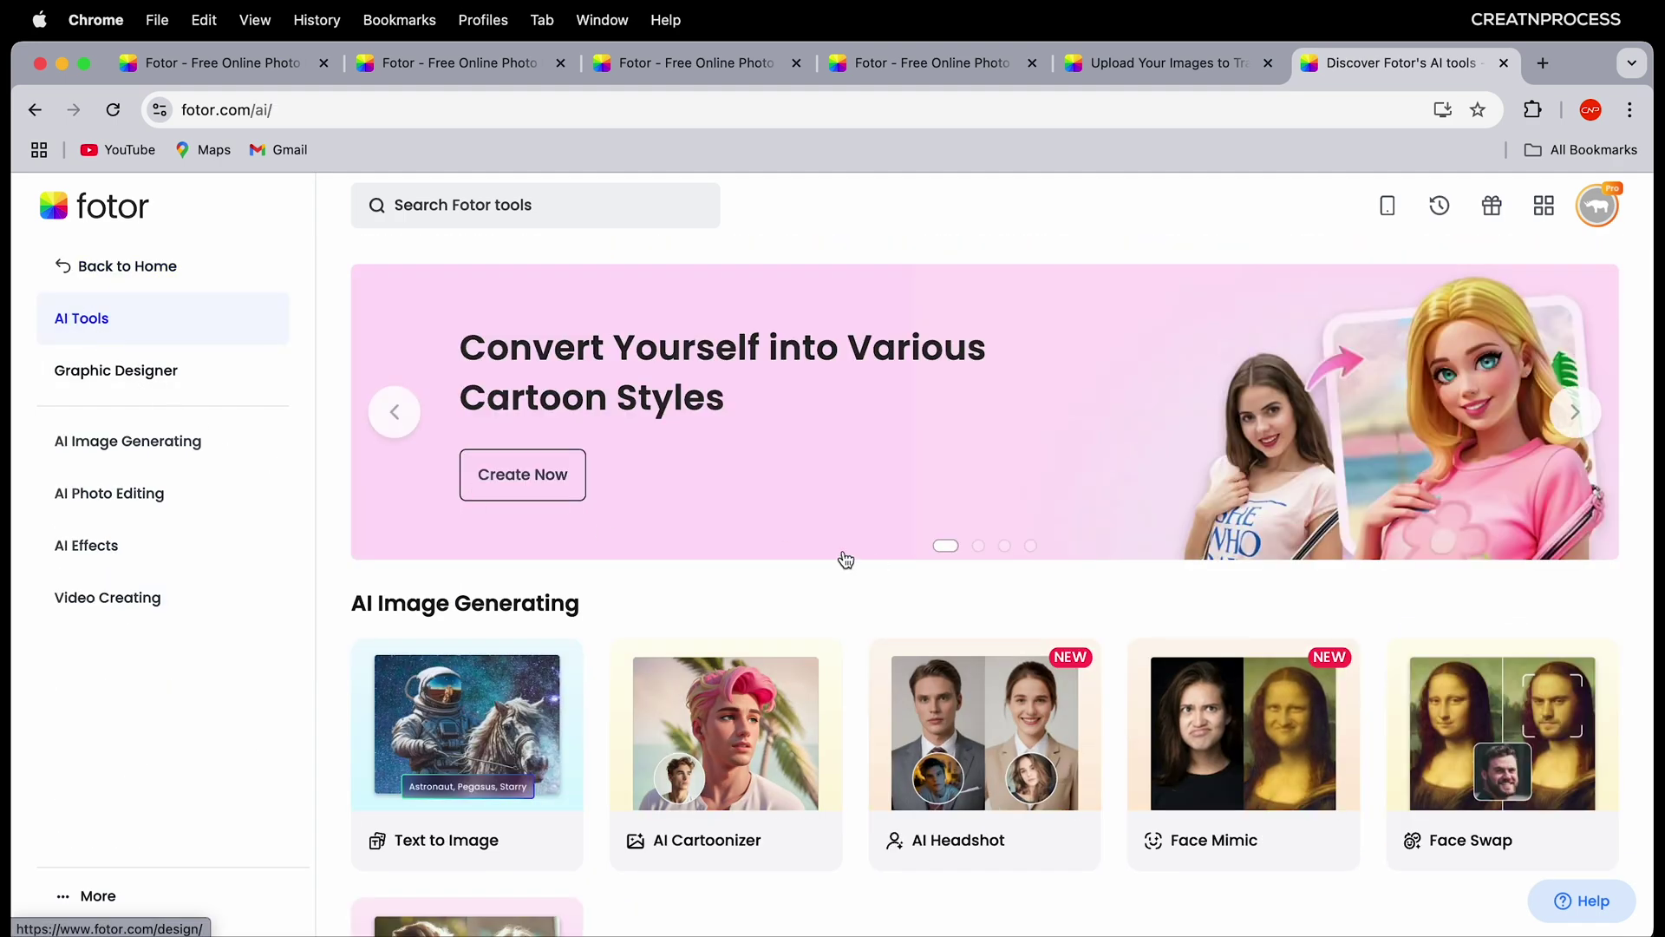
Step: Look through the AI Tools overview, from AI Image Generating and AI Photo Editing to AI Effects and Video Creating
scroll(832, 555, down, 3)
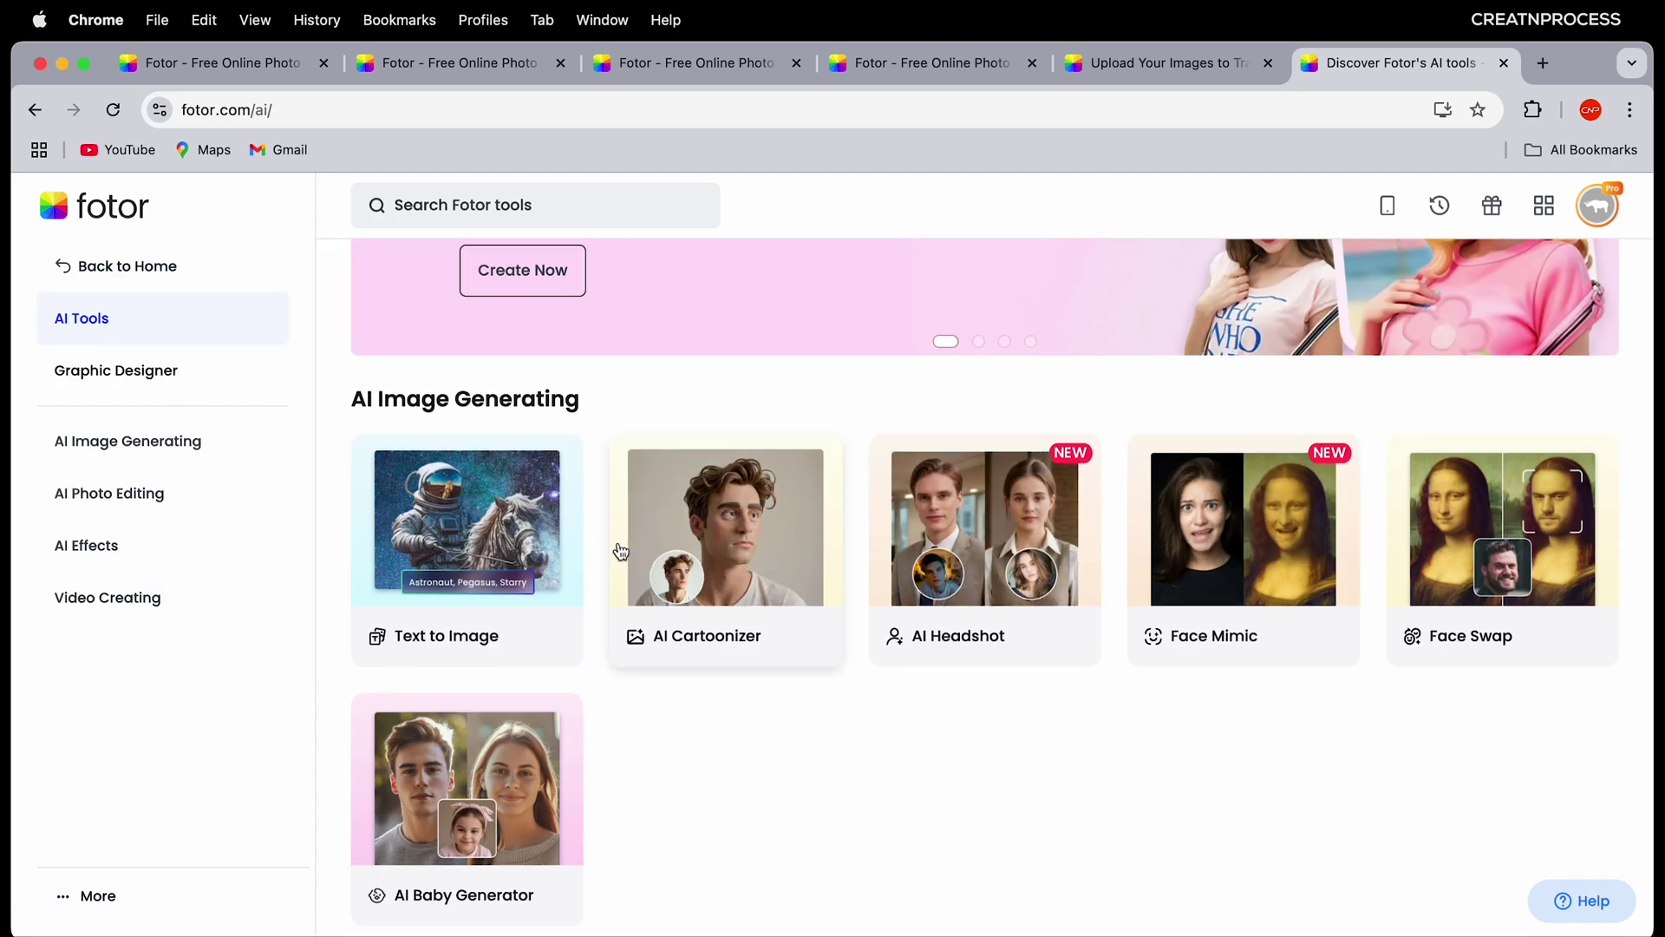
scroll(537, 503, down, 5)
scroll(508, 559, down, 2)
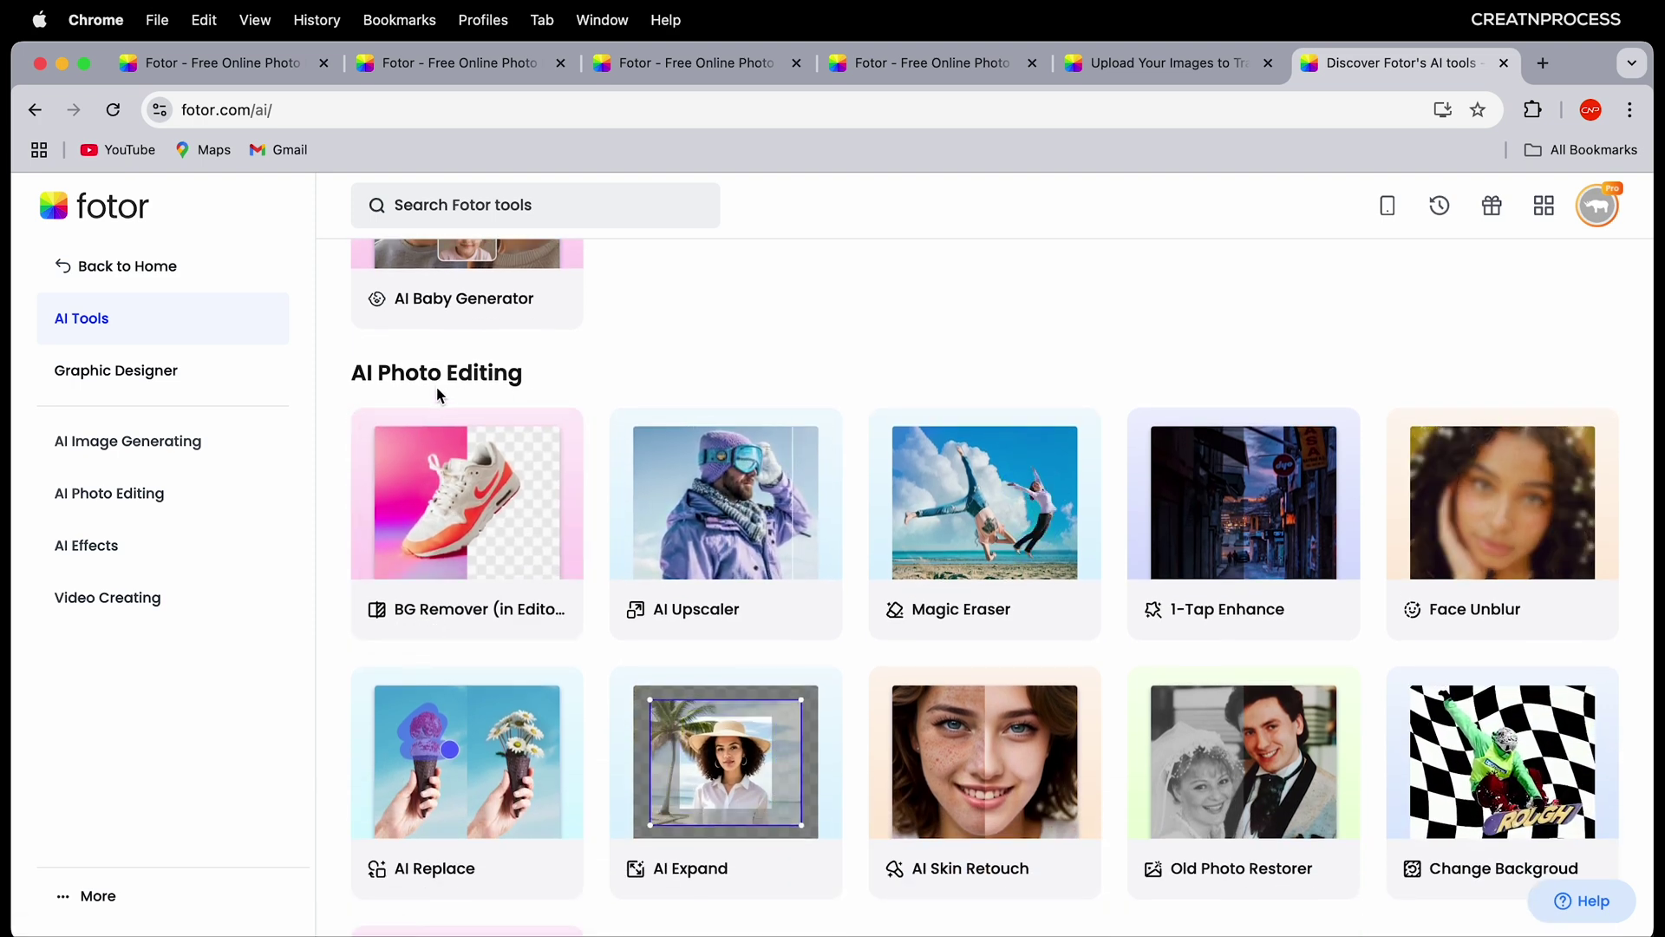
scroll(694, 486, down, 2)
scroll(931, 603, down, 1)
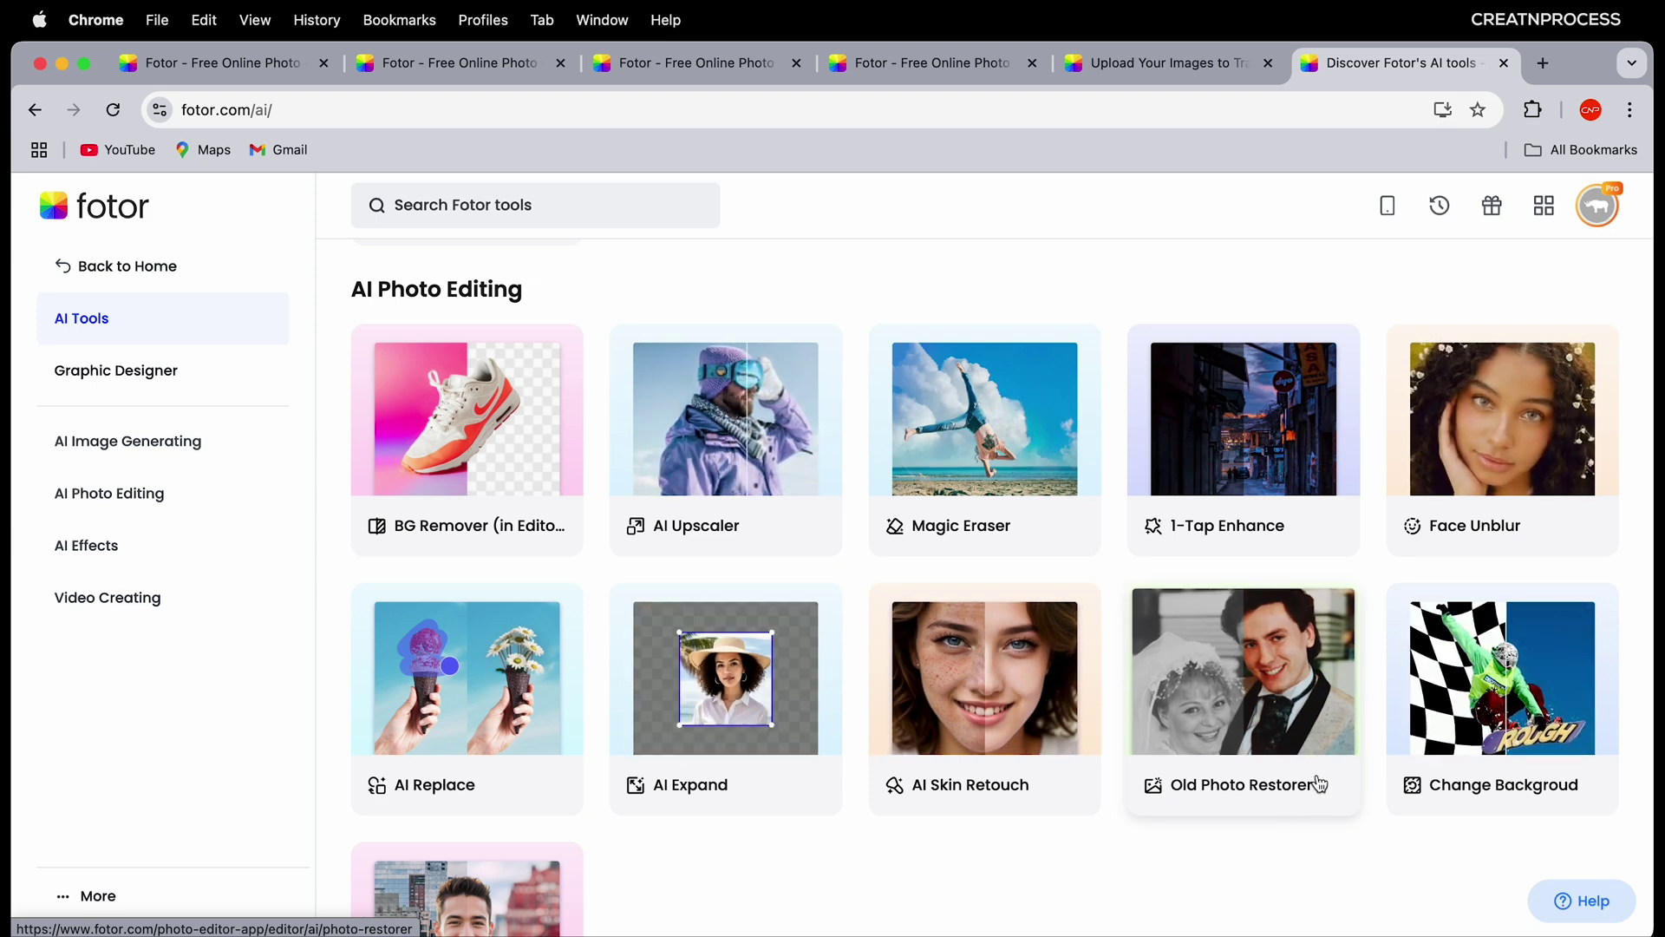
scroll(1502, 739, down, 3)
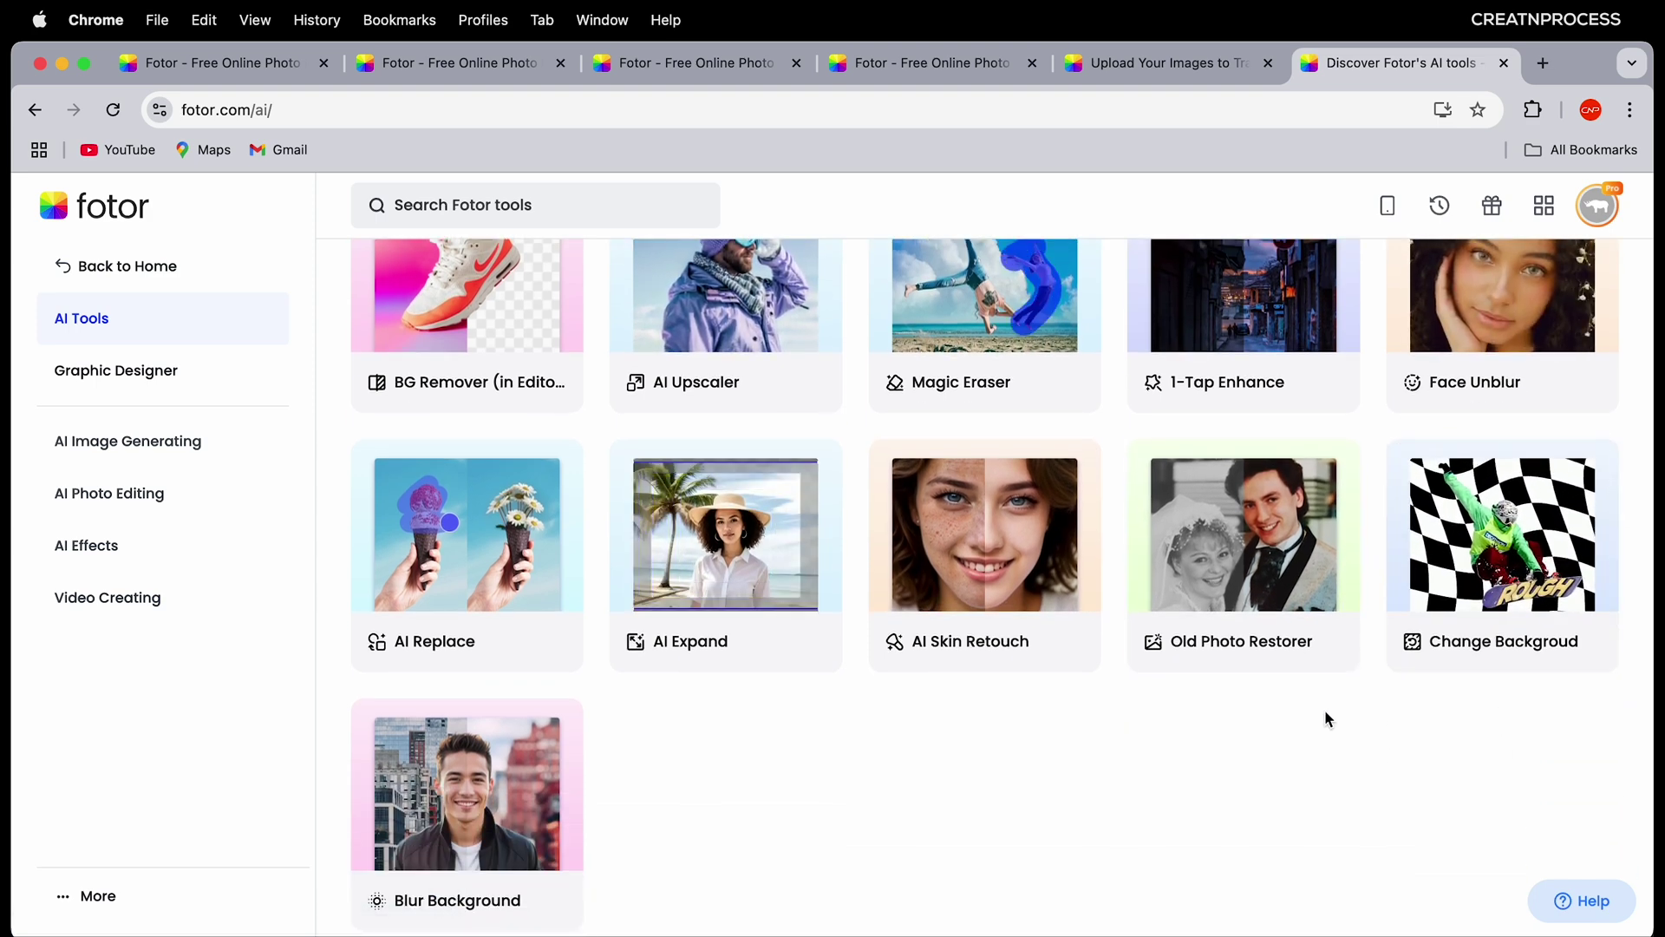
scroll(1041, 728, down, 1)
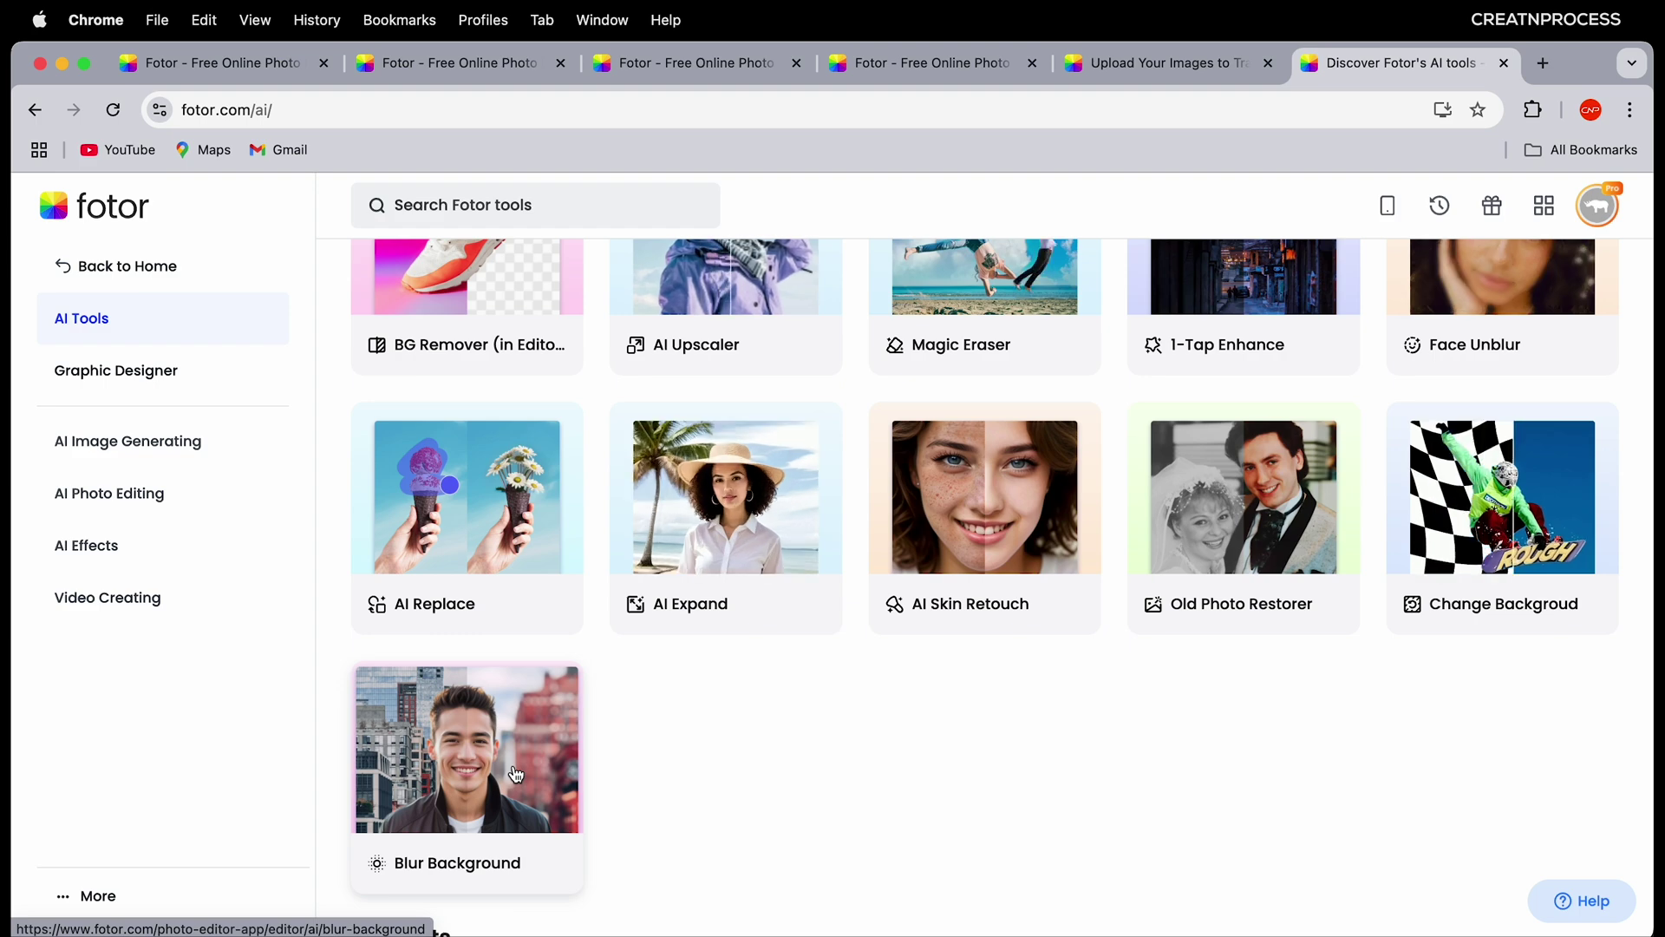
scroll(607, 728, down, 10)
scroll(824, 485, down, 7)
scroll(607, 486, up, 7)
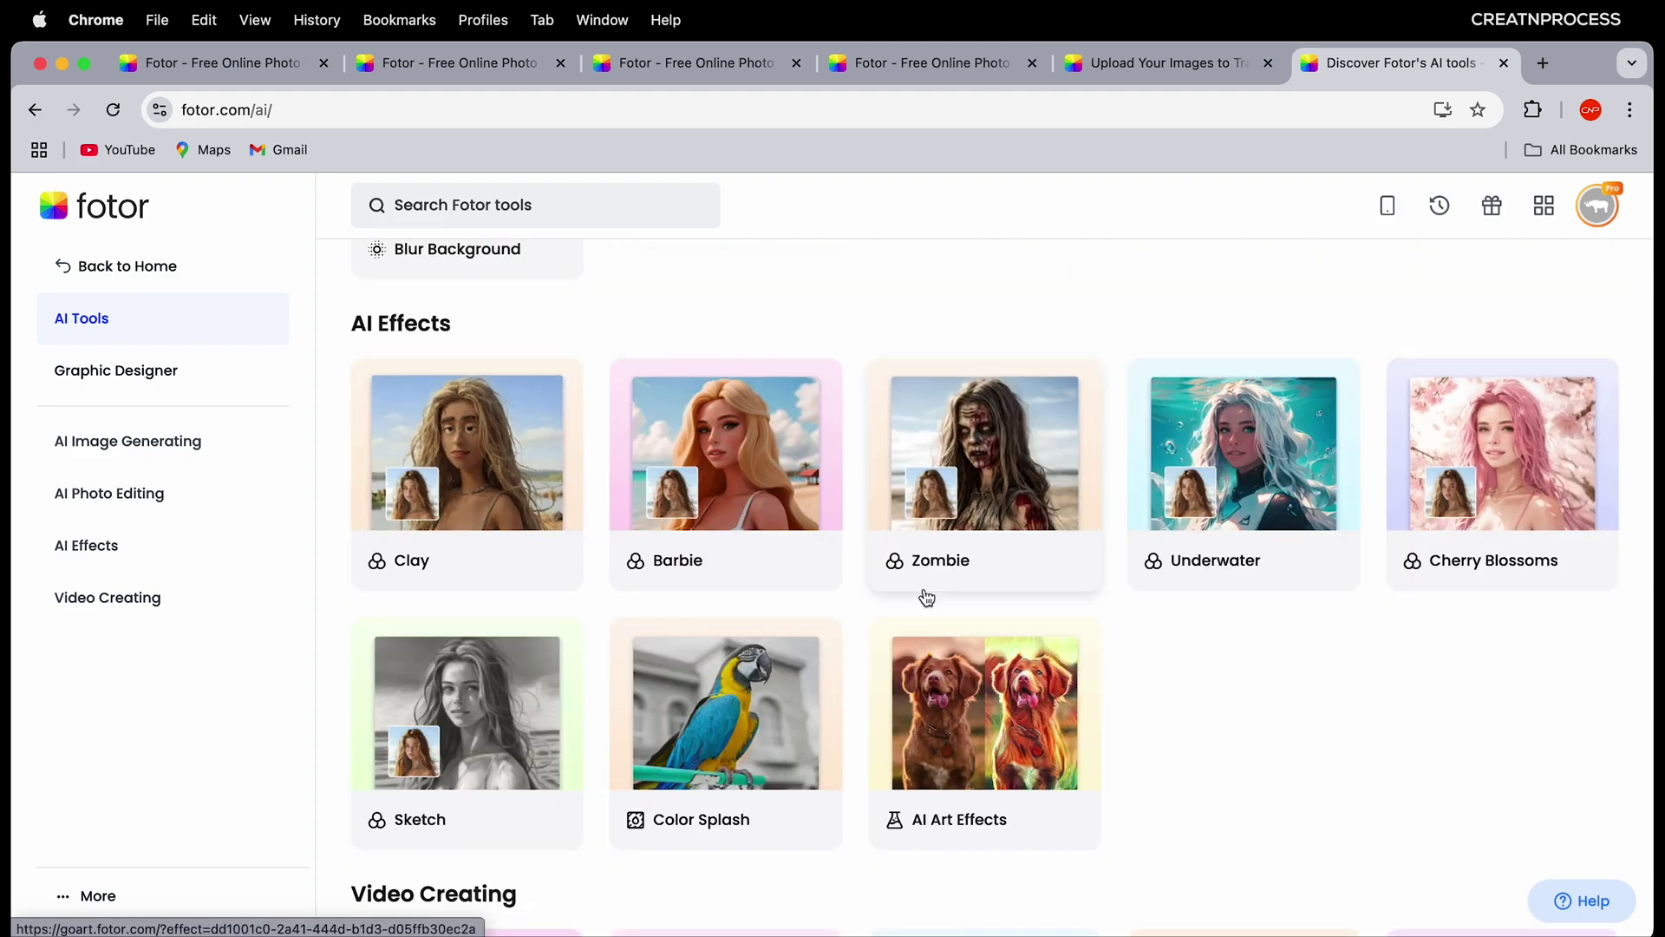
scroll(922, 596, down, 10)
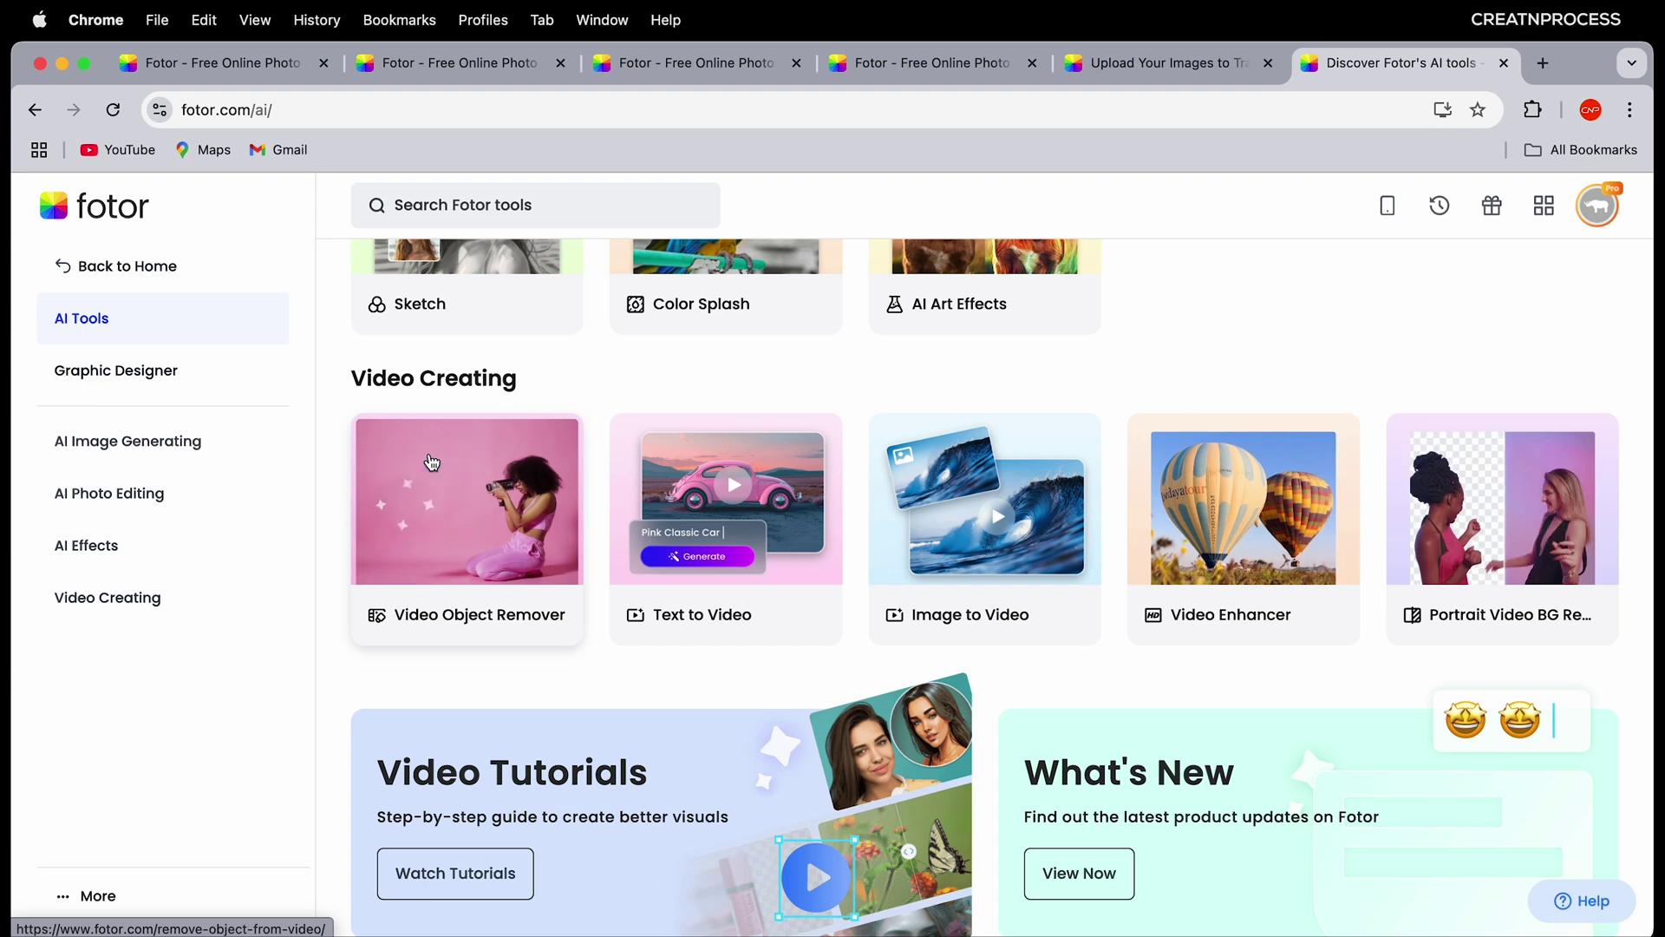
scroll(1167, 407, up, 15)
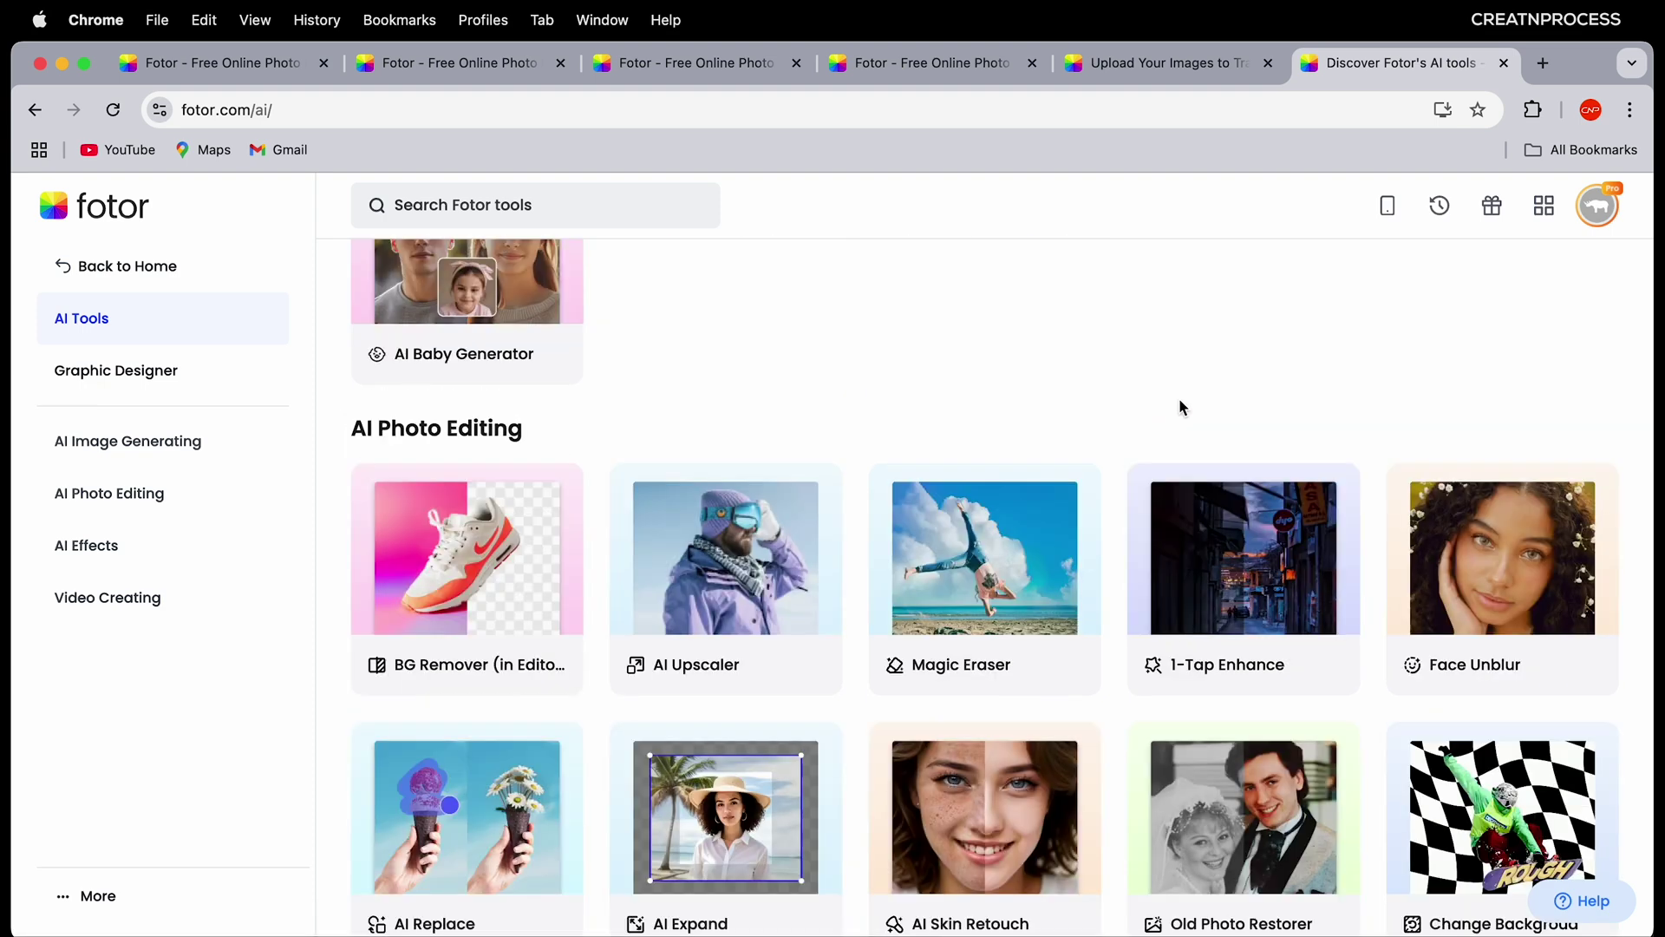
Step: Open the photo "6. Bg Remover.jpg" with 1-Tap Enhance and compare the enhanced version with the original
scroll(1166, 407, down, 1)
click(1238, 623)
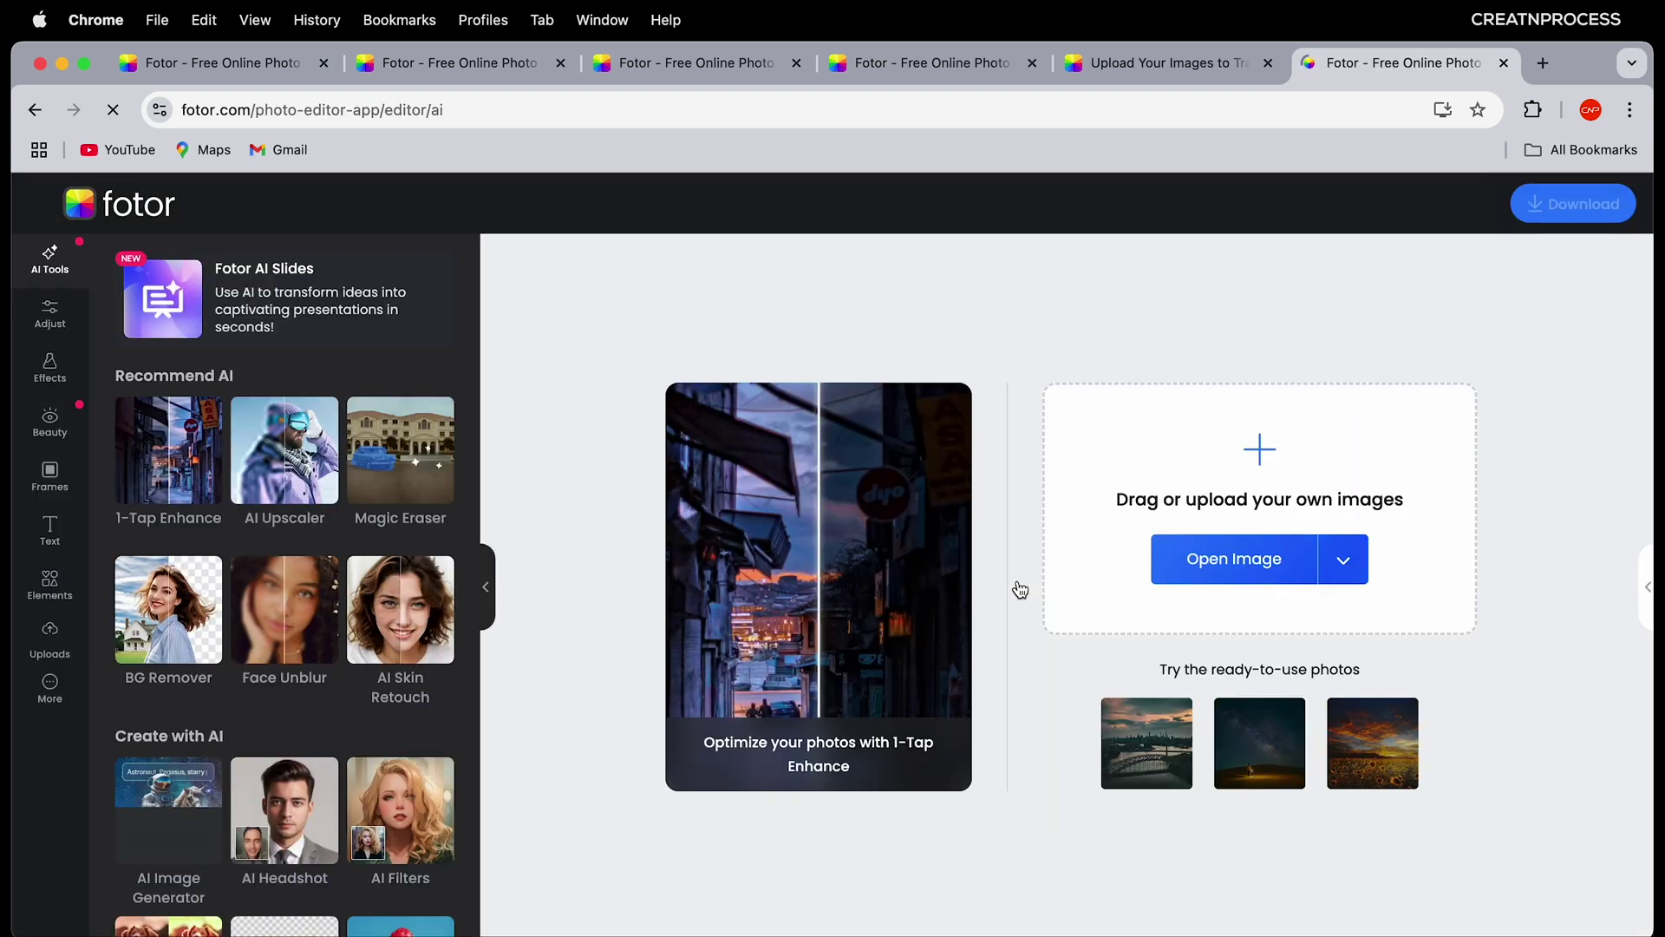
click(1265, 565)
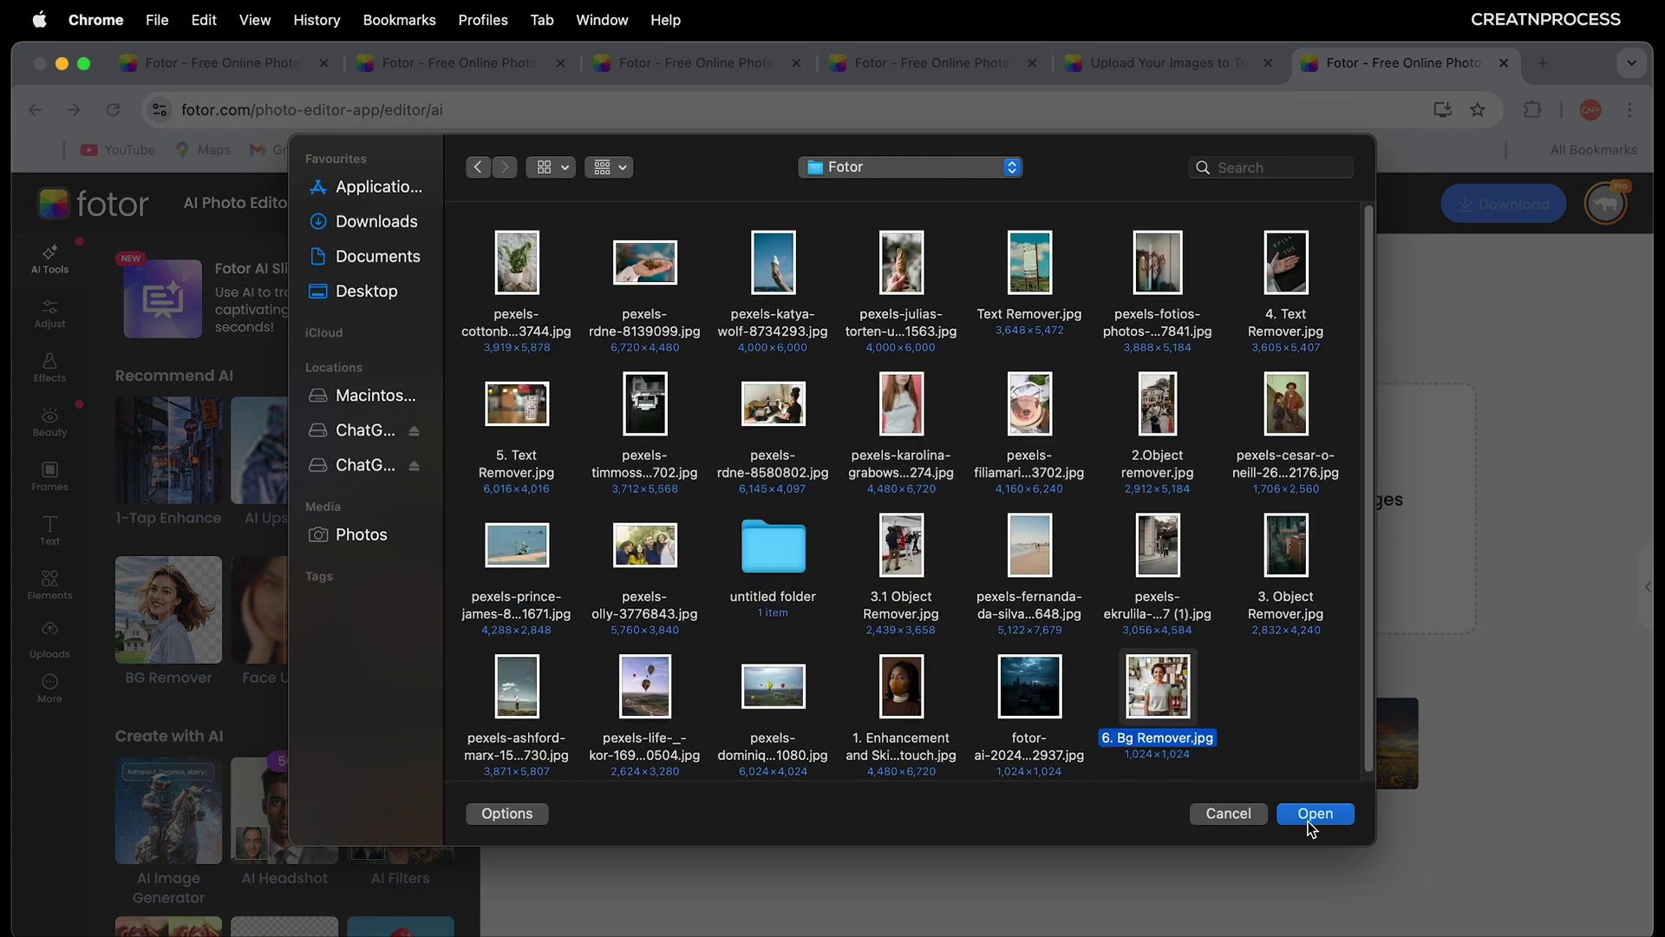
click(1314, 812)
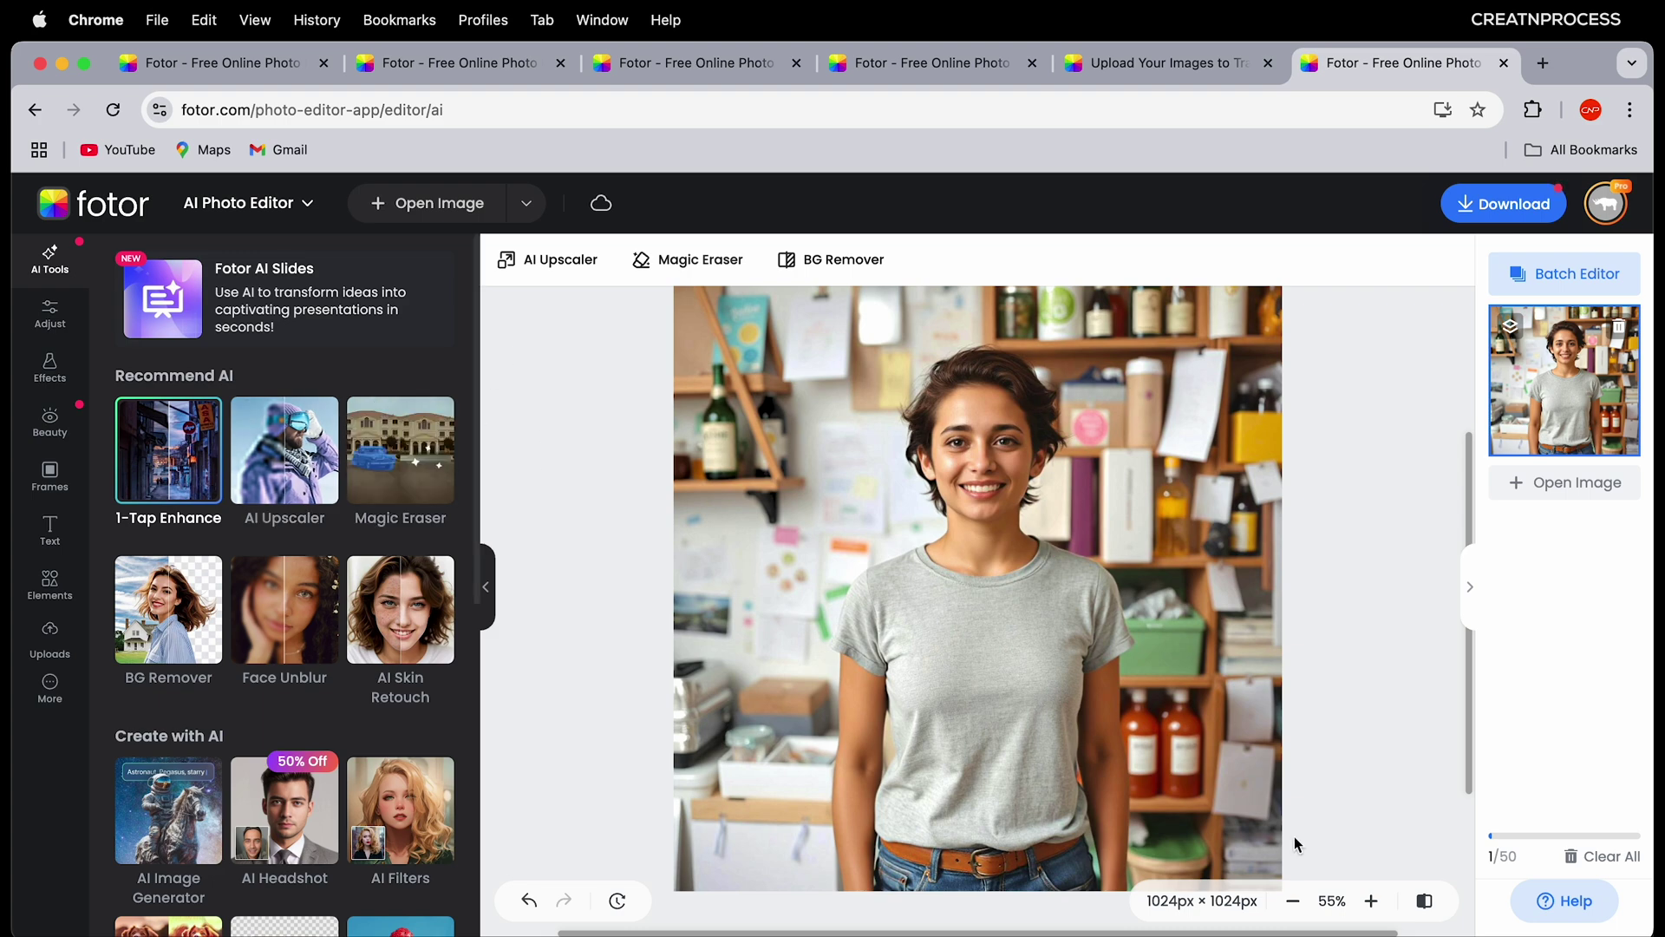
click(1423, 902)
click(1425, 903)
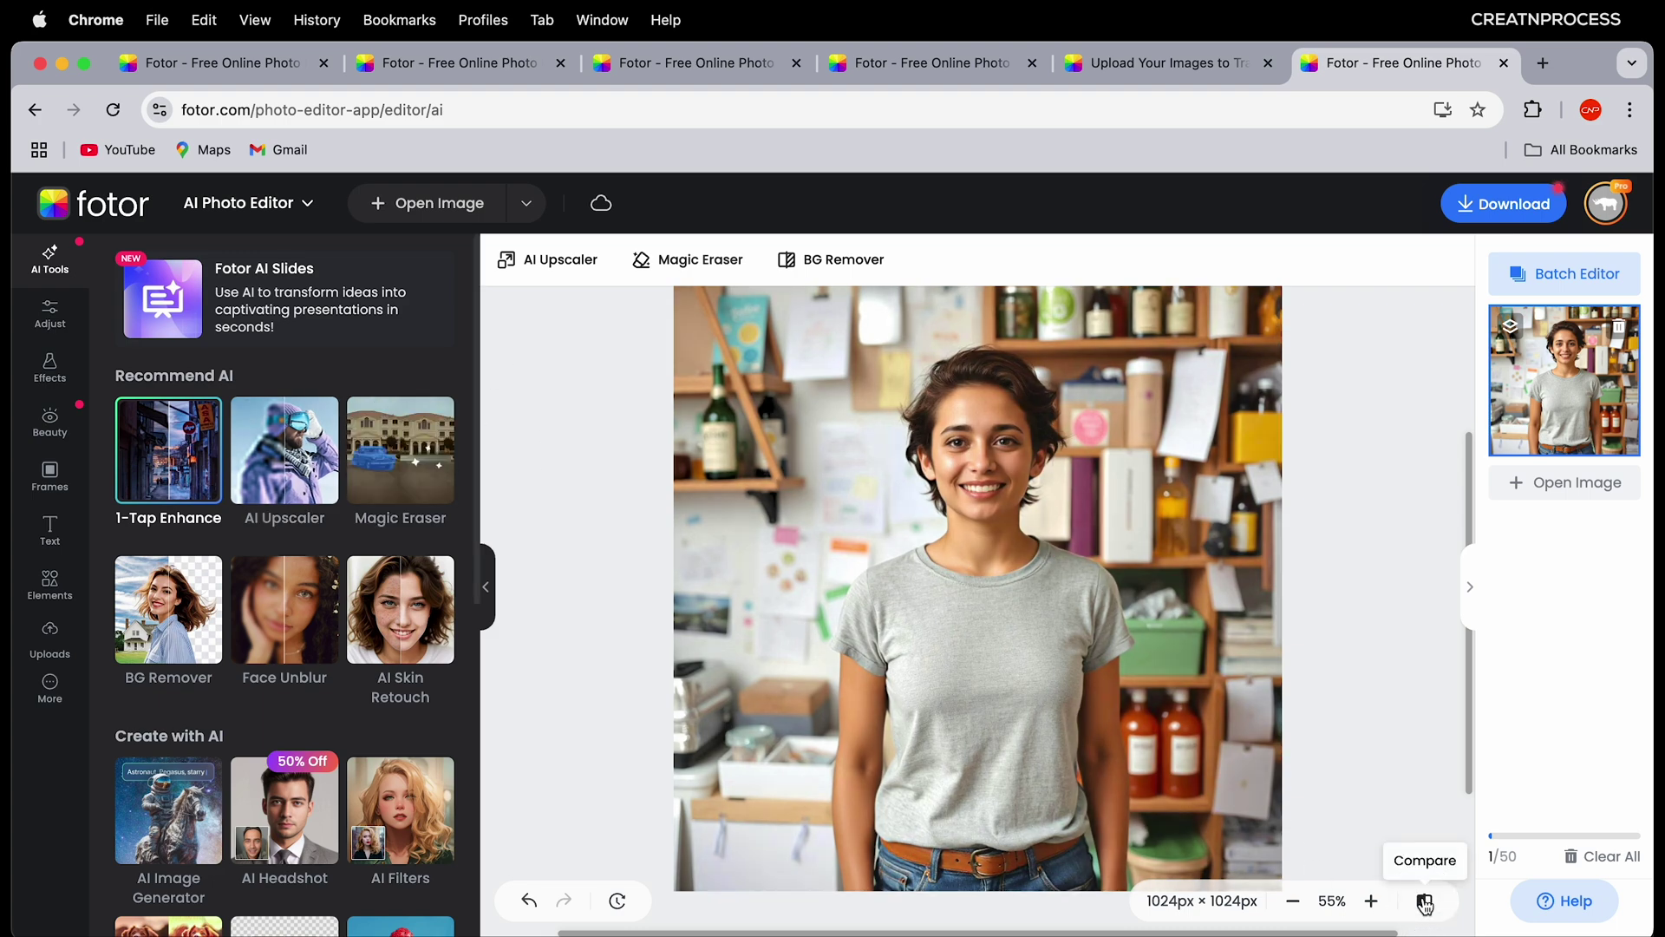
click(1425, 905)
click(1425, 905)
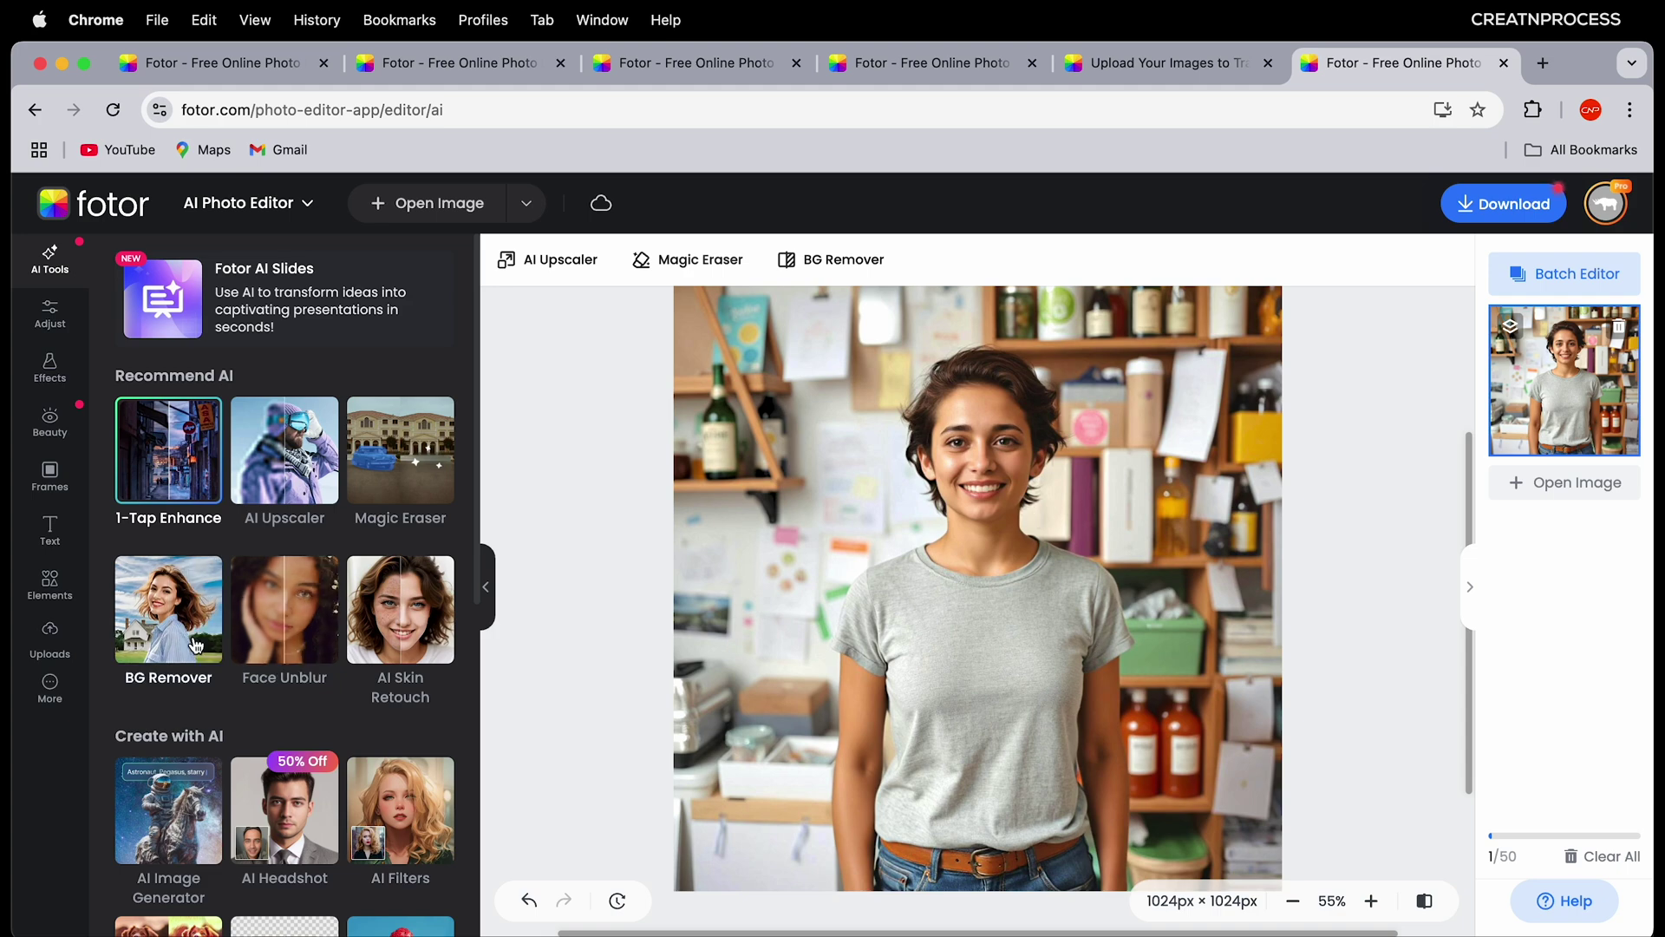
Step: Remove the background from the portrait with BG Remover in Auto mode and open Change Background for it
click(169, 609)
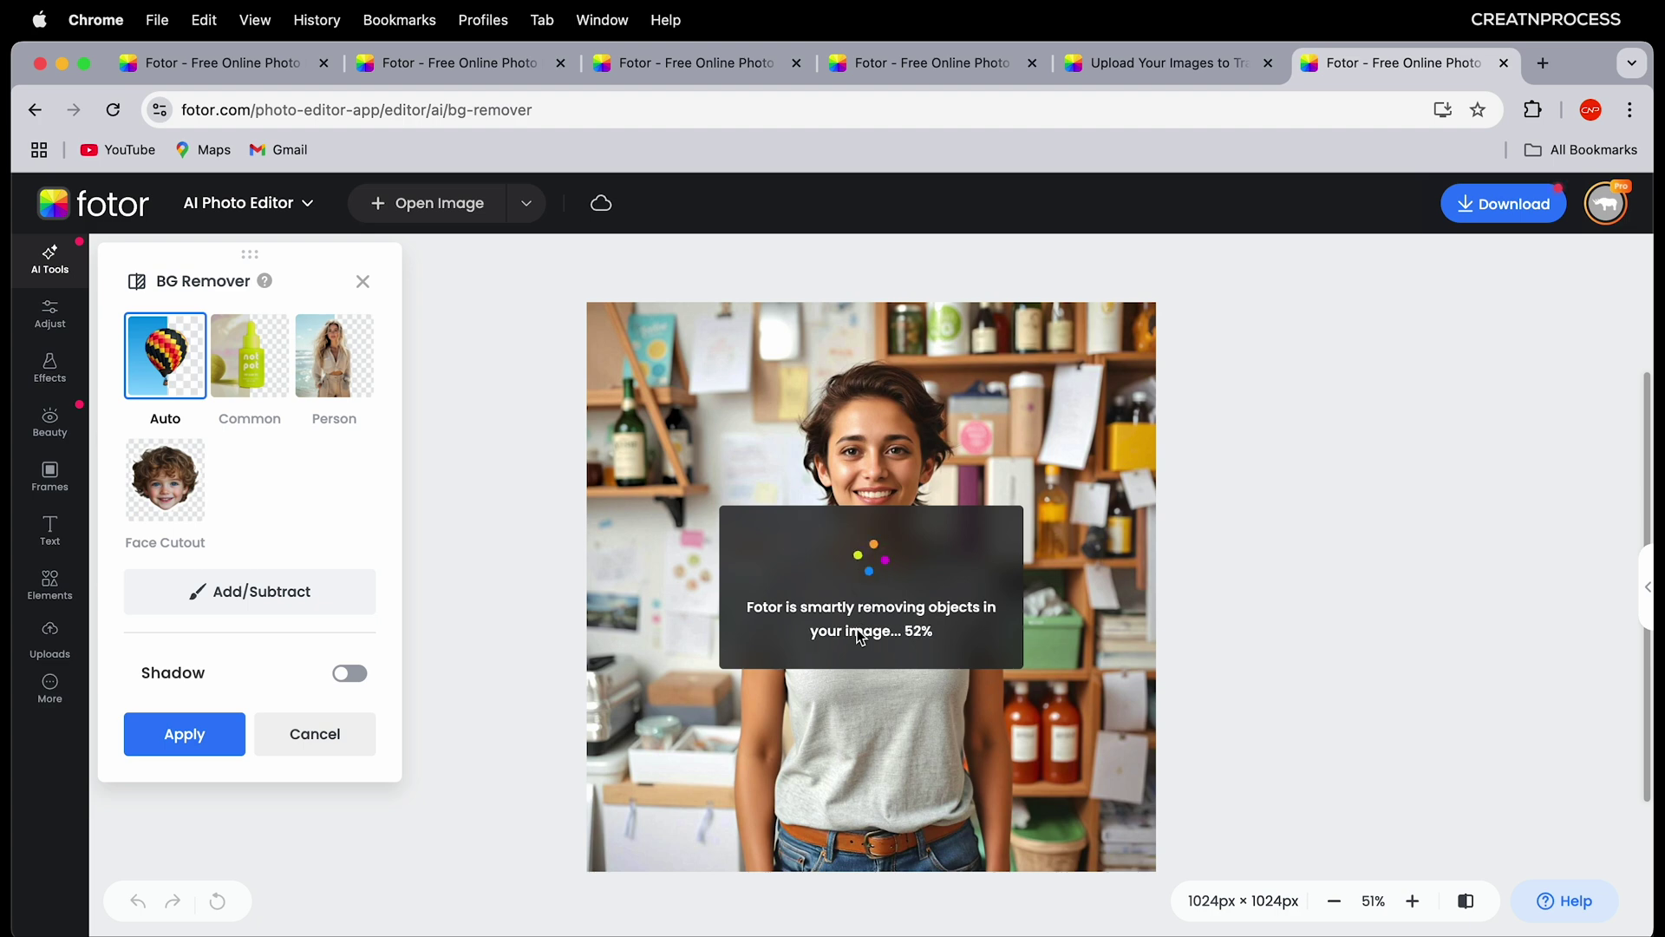
click(220, 734)
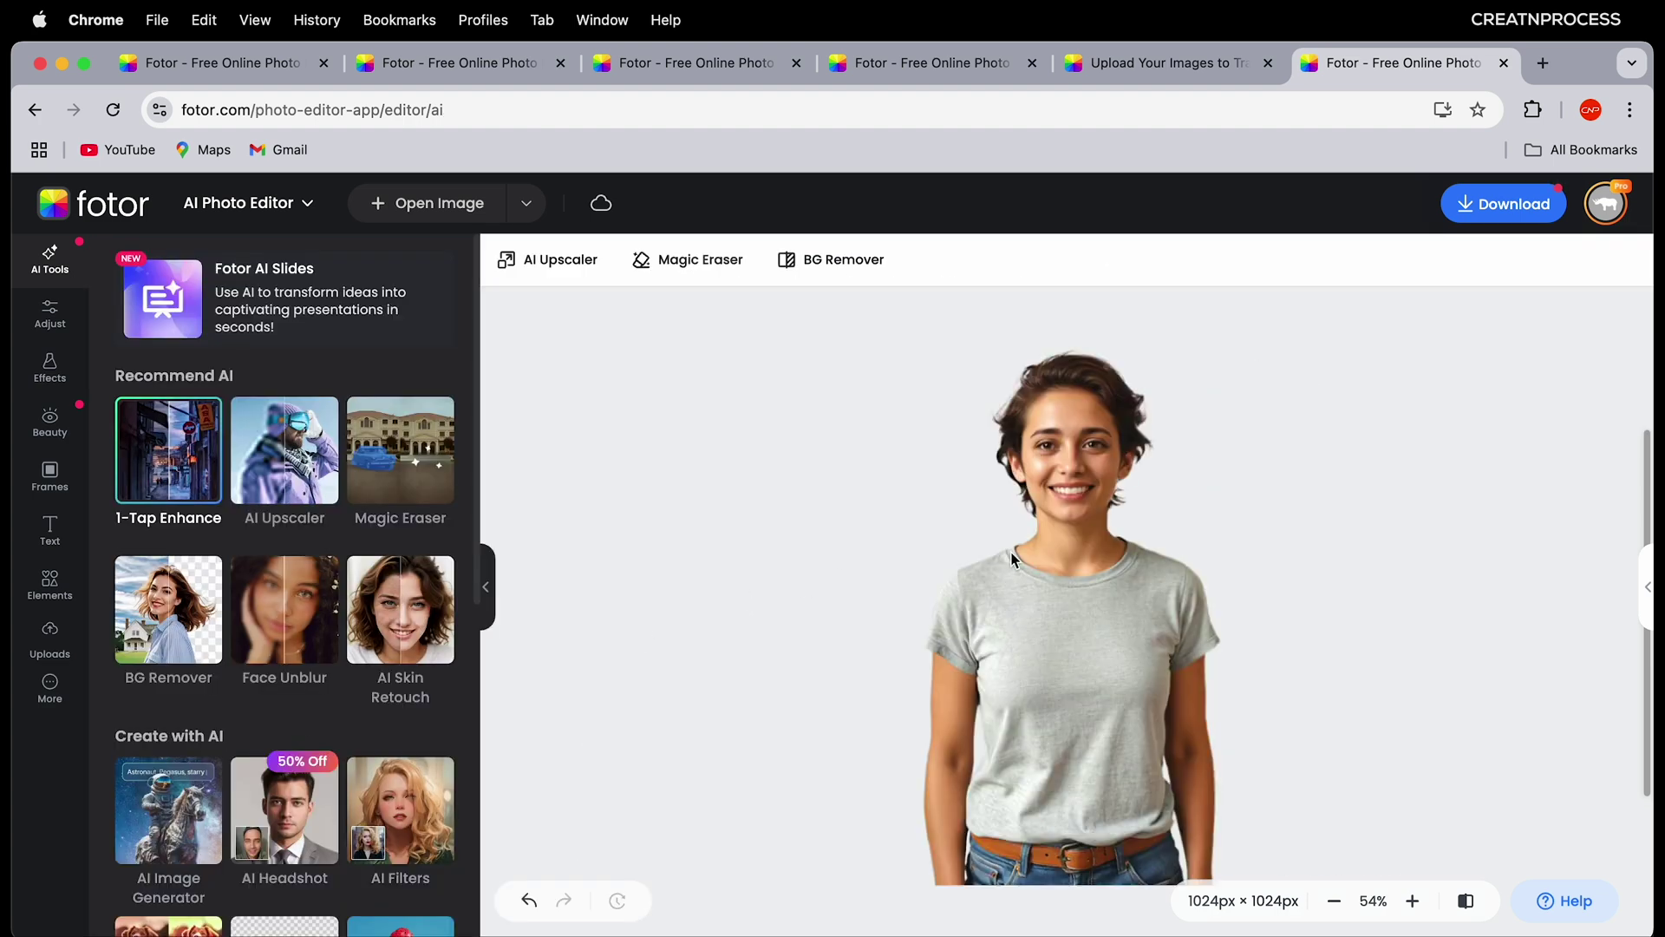
click(811, 261)
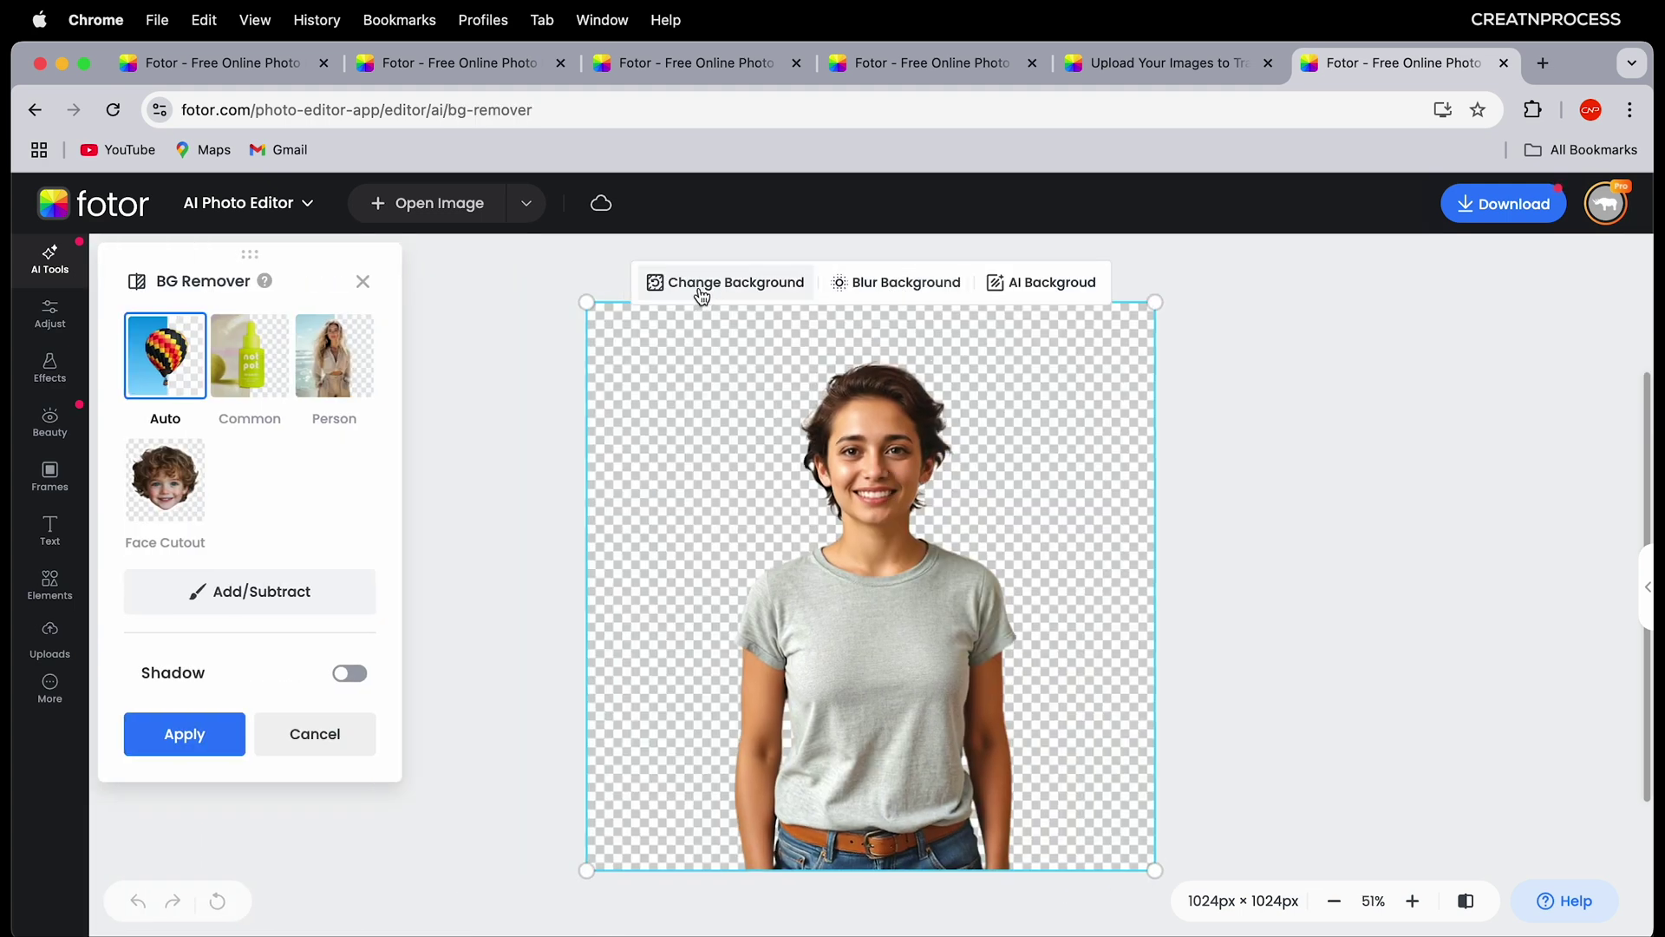
click(702, 284)
Step: Try solid background colors behind the woman, including grays, purples and colors taken from the photo
click(306, 714)
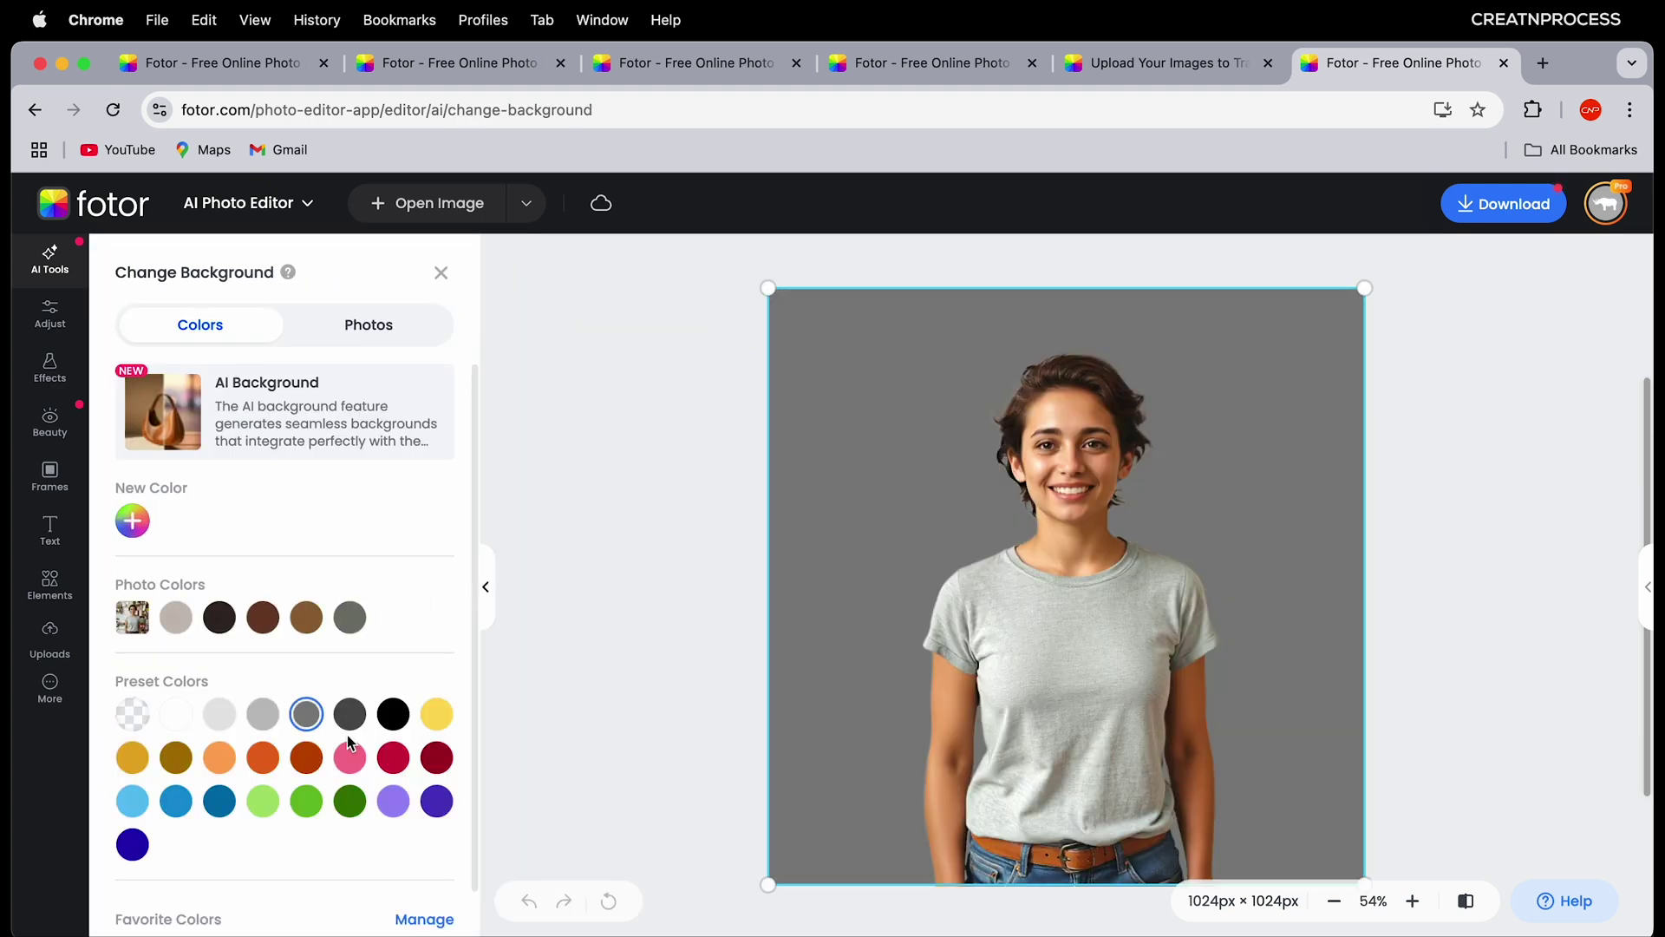
click(435, 799)
click(392, 800)
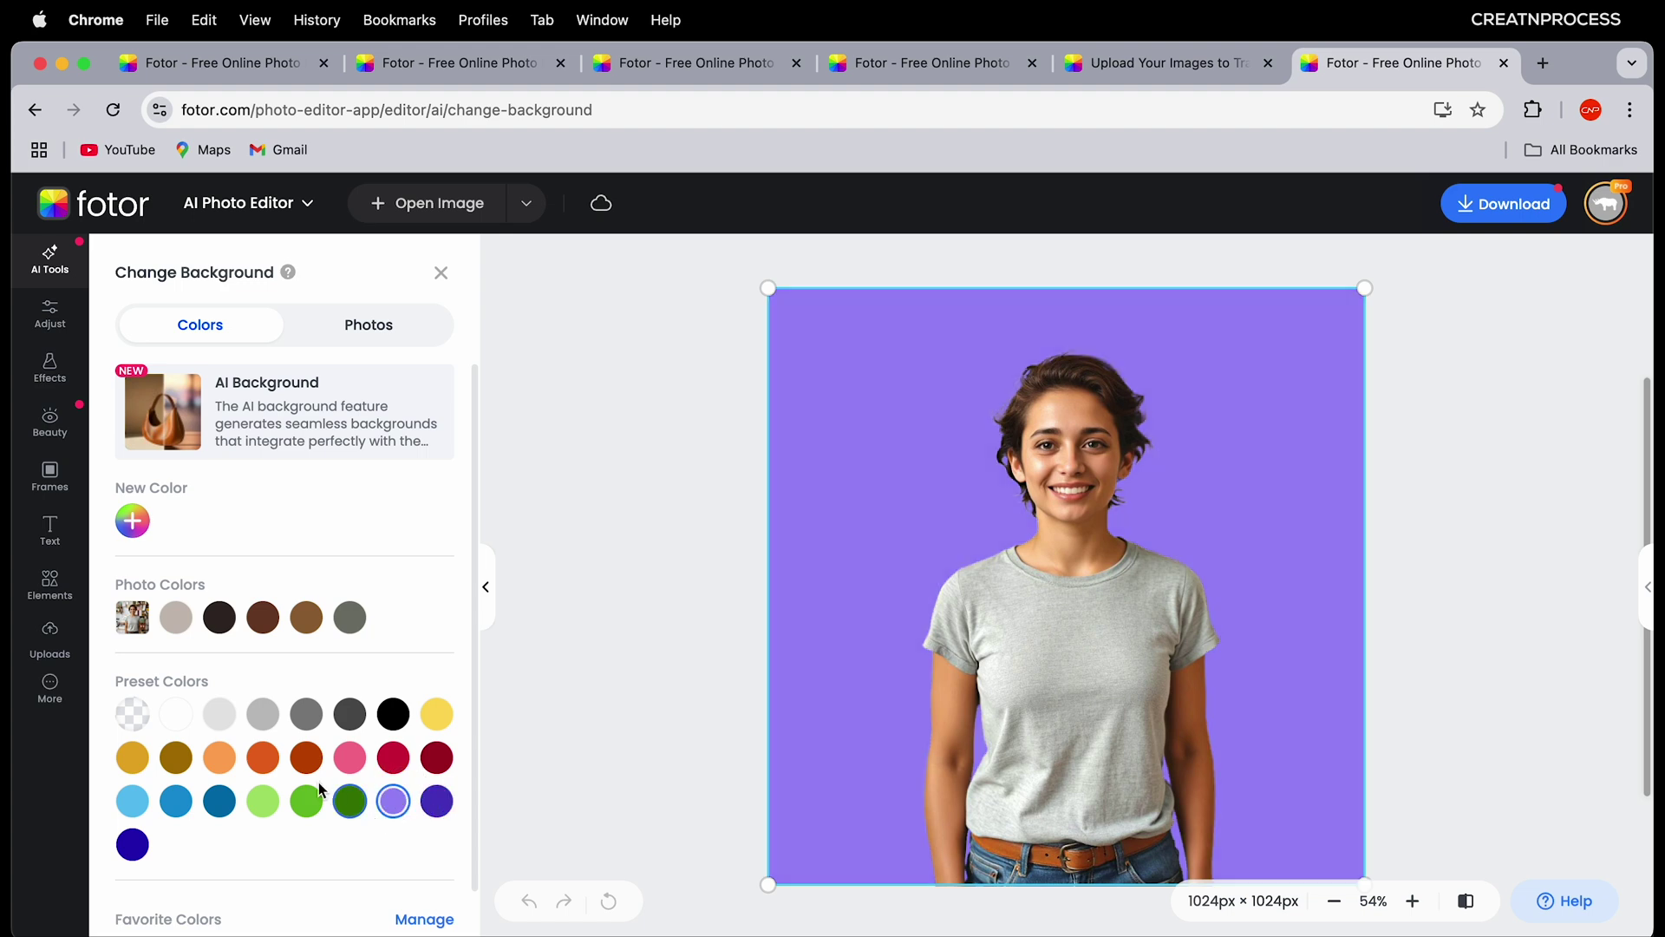
click(230, 714)
click(309, 619)
click(173, 618)
Step: Try photo backgrounds behind the woman and choose the multicolor gradient of pink, white, yellow and green
click(344, 341)
click(314, 702)
click(316, 805)
scroll(319, 746, down, 1)
scroll(321, 713, down, 1)
click(320, 741)
click(208, 717)
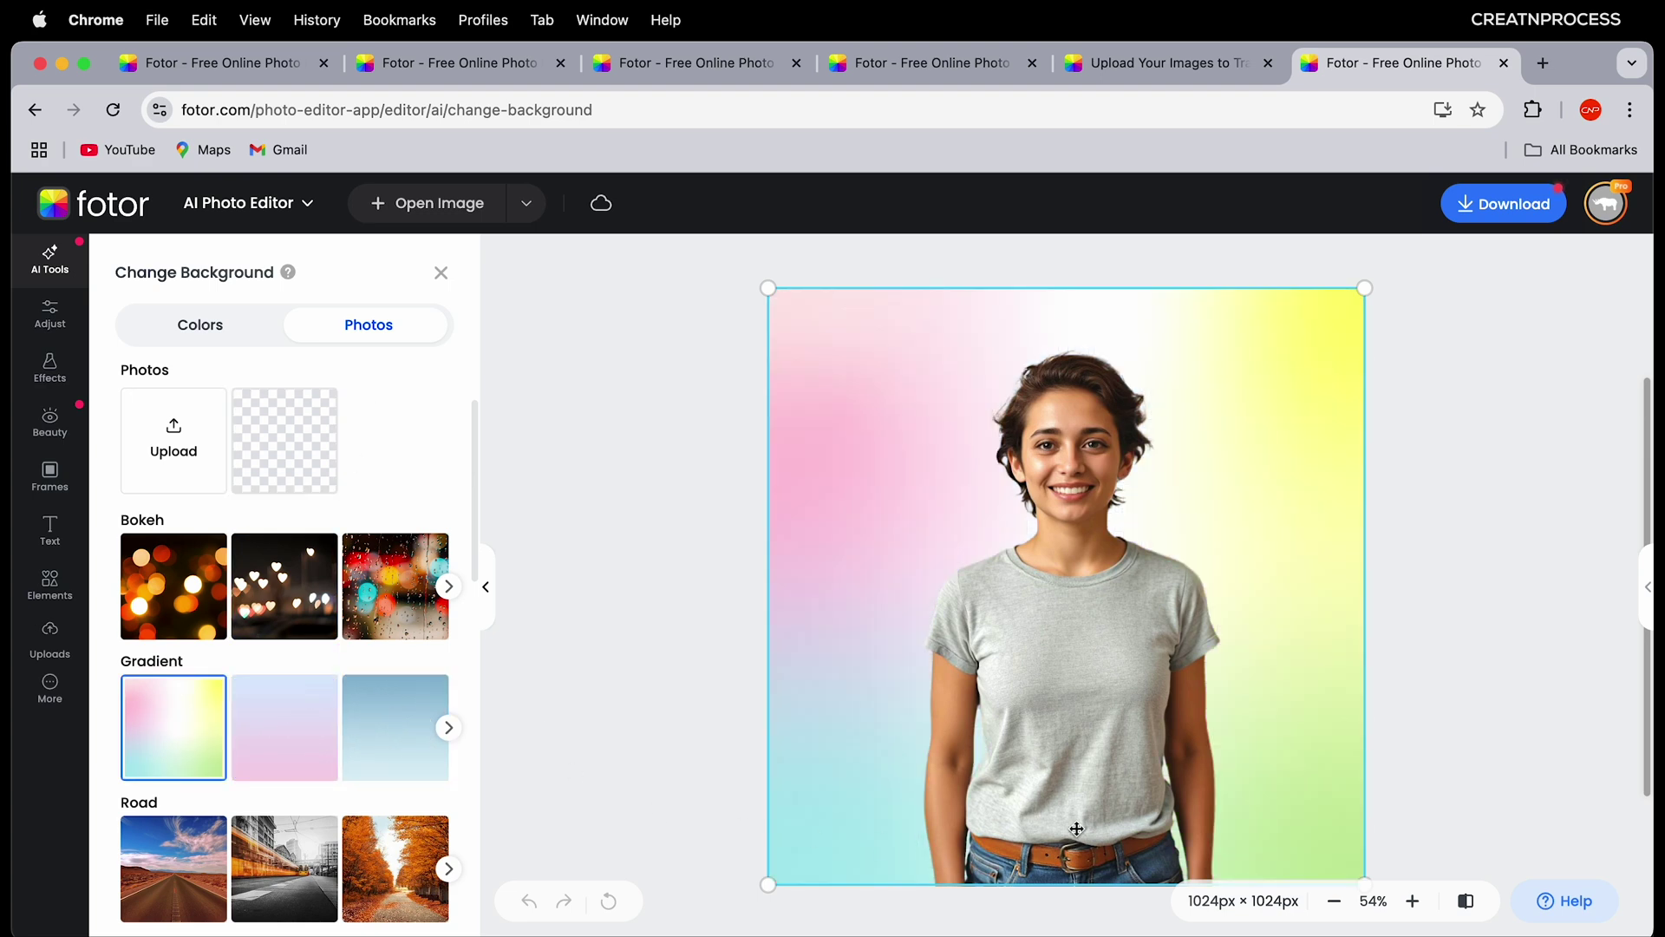
click(1001, 522)
Step: Mask the woman's hair in AI Replace with brush size 38 and generate a replacement from the prompt "Brown hair"
click(198, 444)
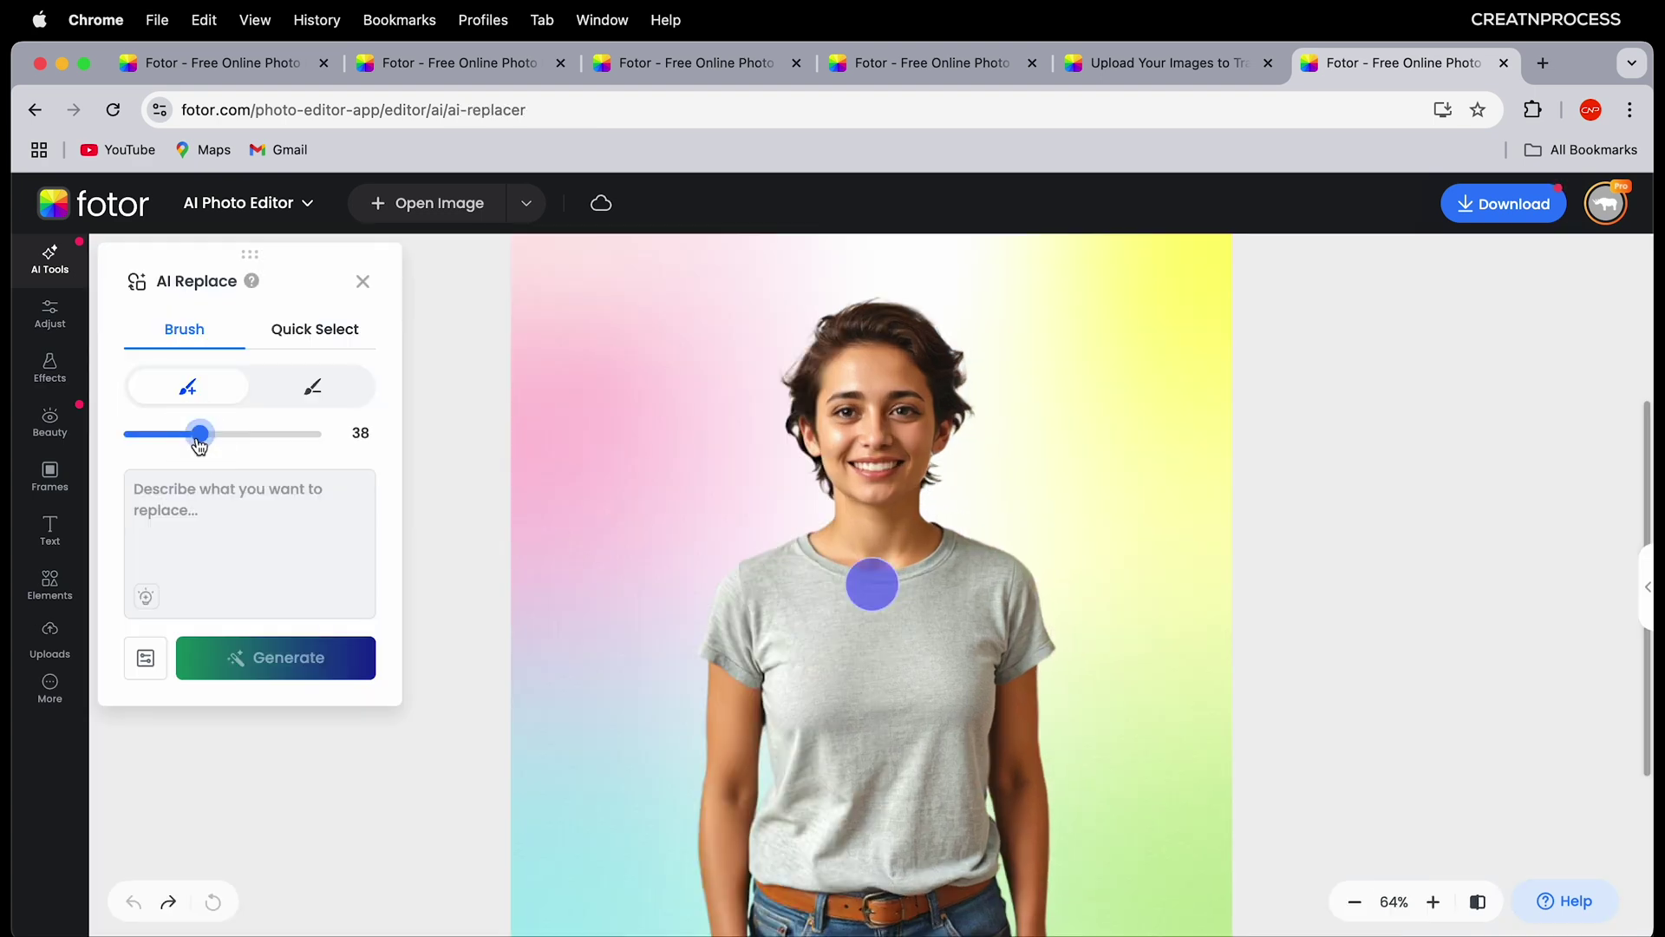
mouse_move(795, 364)
mouse_down()
mouse_move(809, 494)
mouse_move(796, 362)
mouse_move(845, 330)
mouse_move(903, 327)
mouse_move(936, 351)
mouse_move(963, 426)
mouse_move(947, 516)
mouse_up()
click(290, 500)
text(Brown hair)
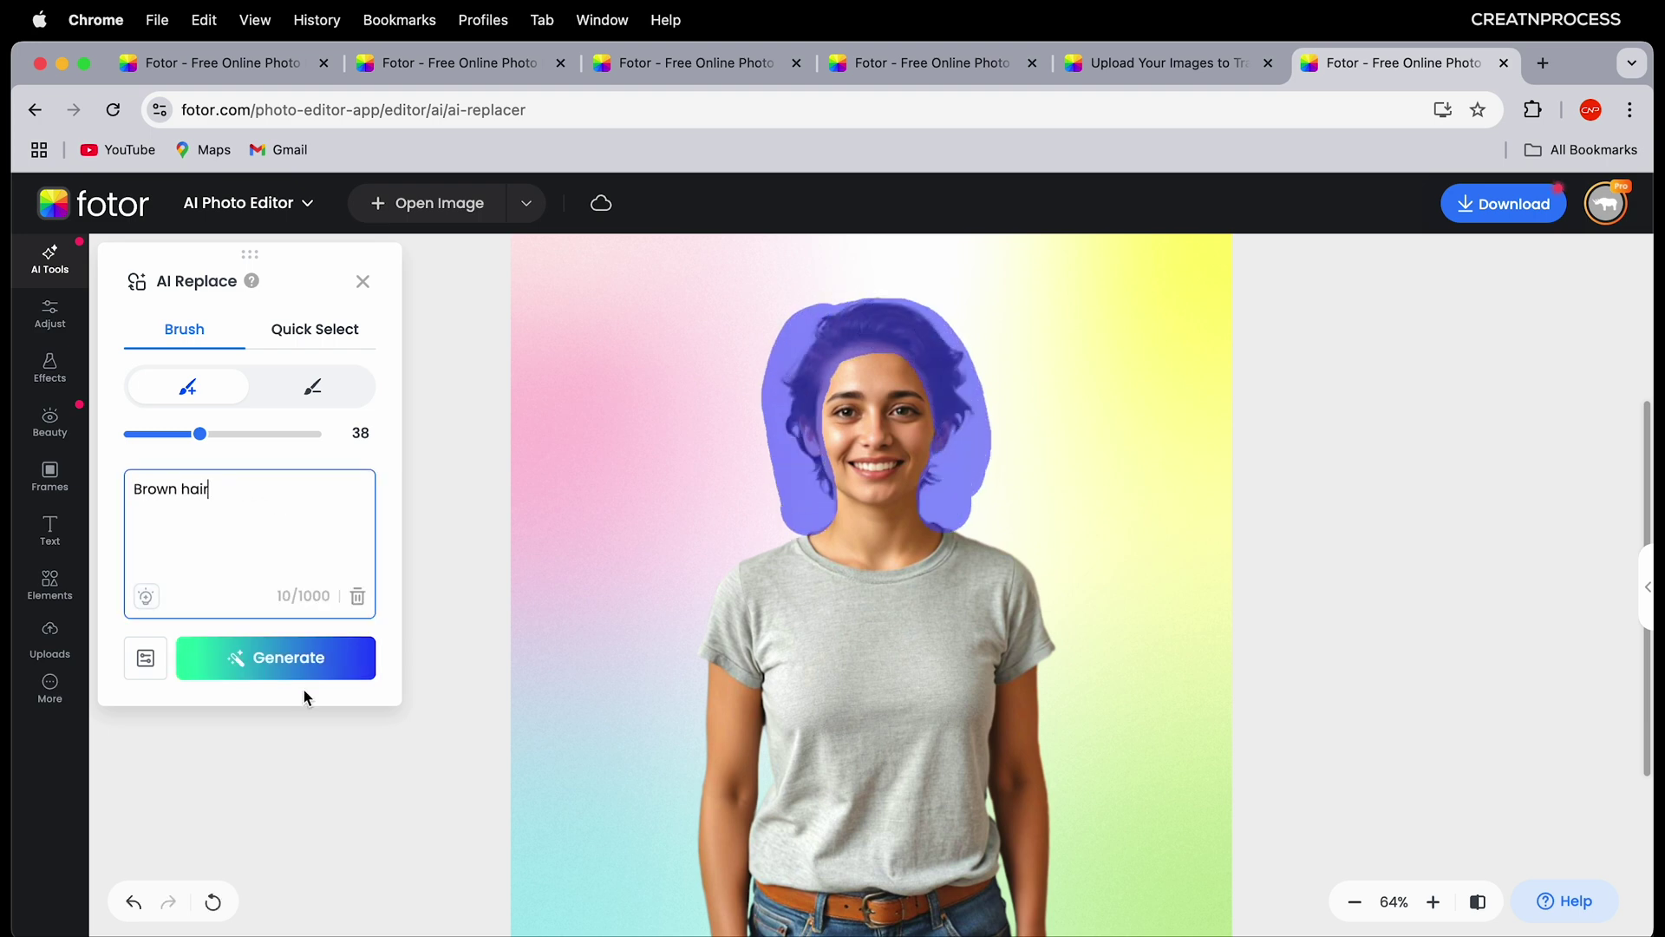
click(304, 673)
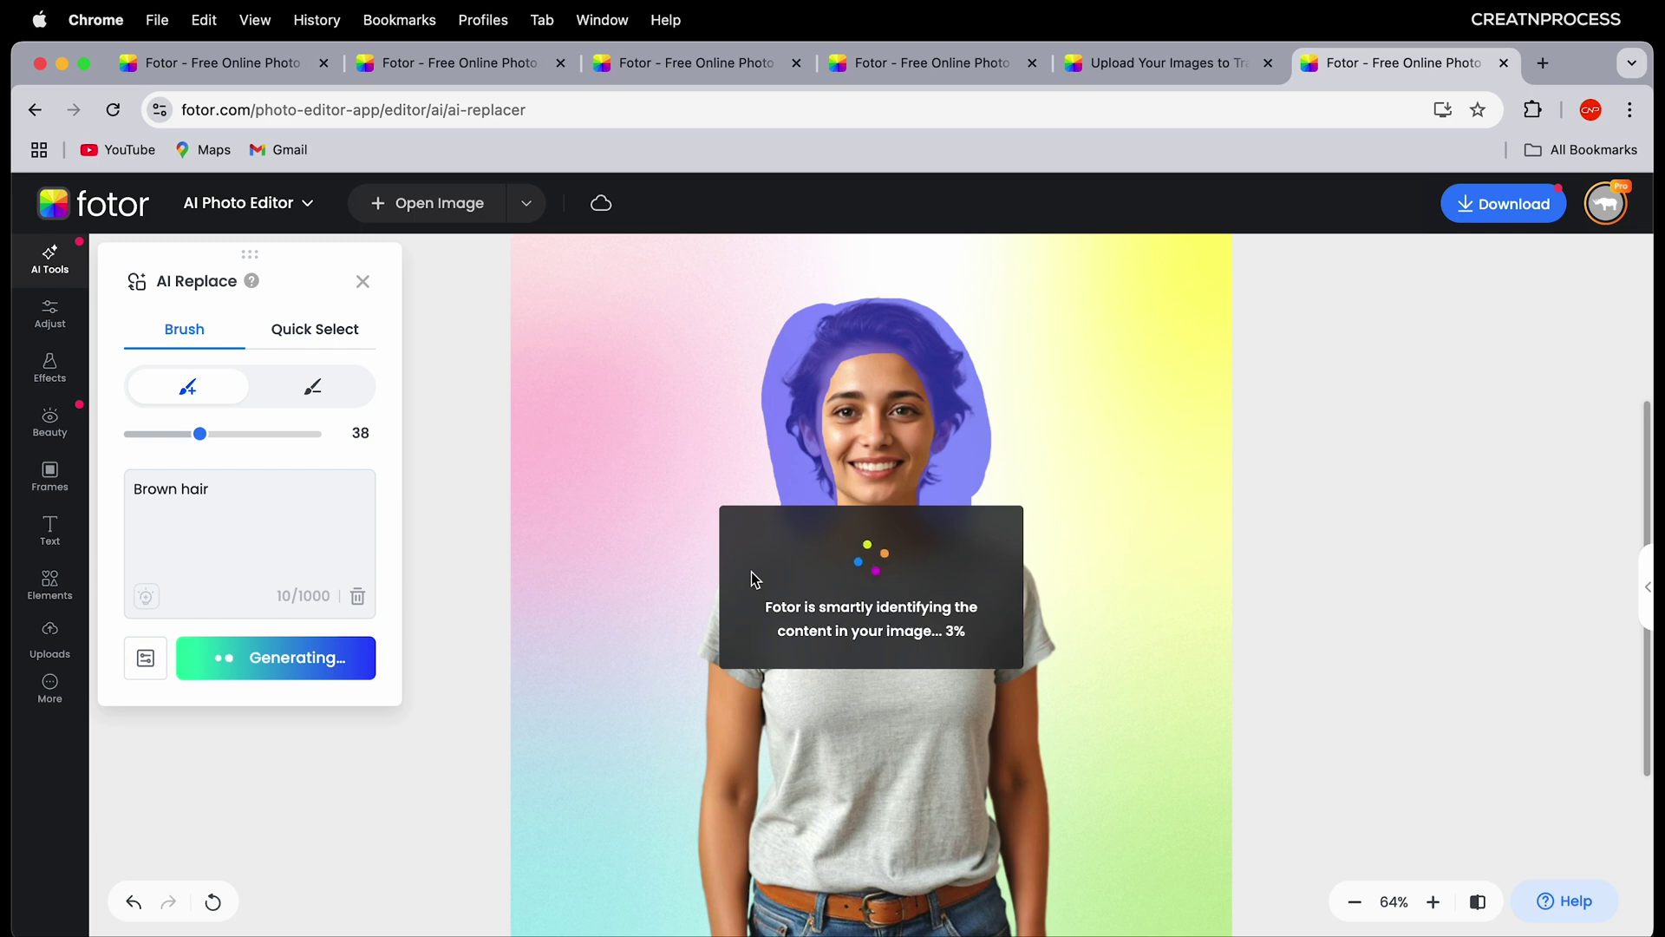
Step: Compare the two generated hair results and apply the first one
click(321, 382)
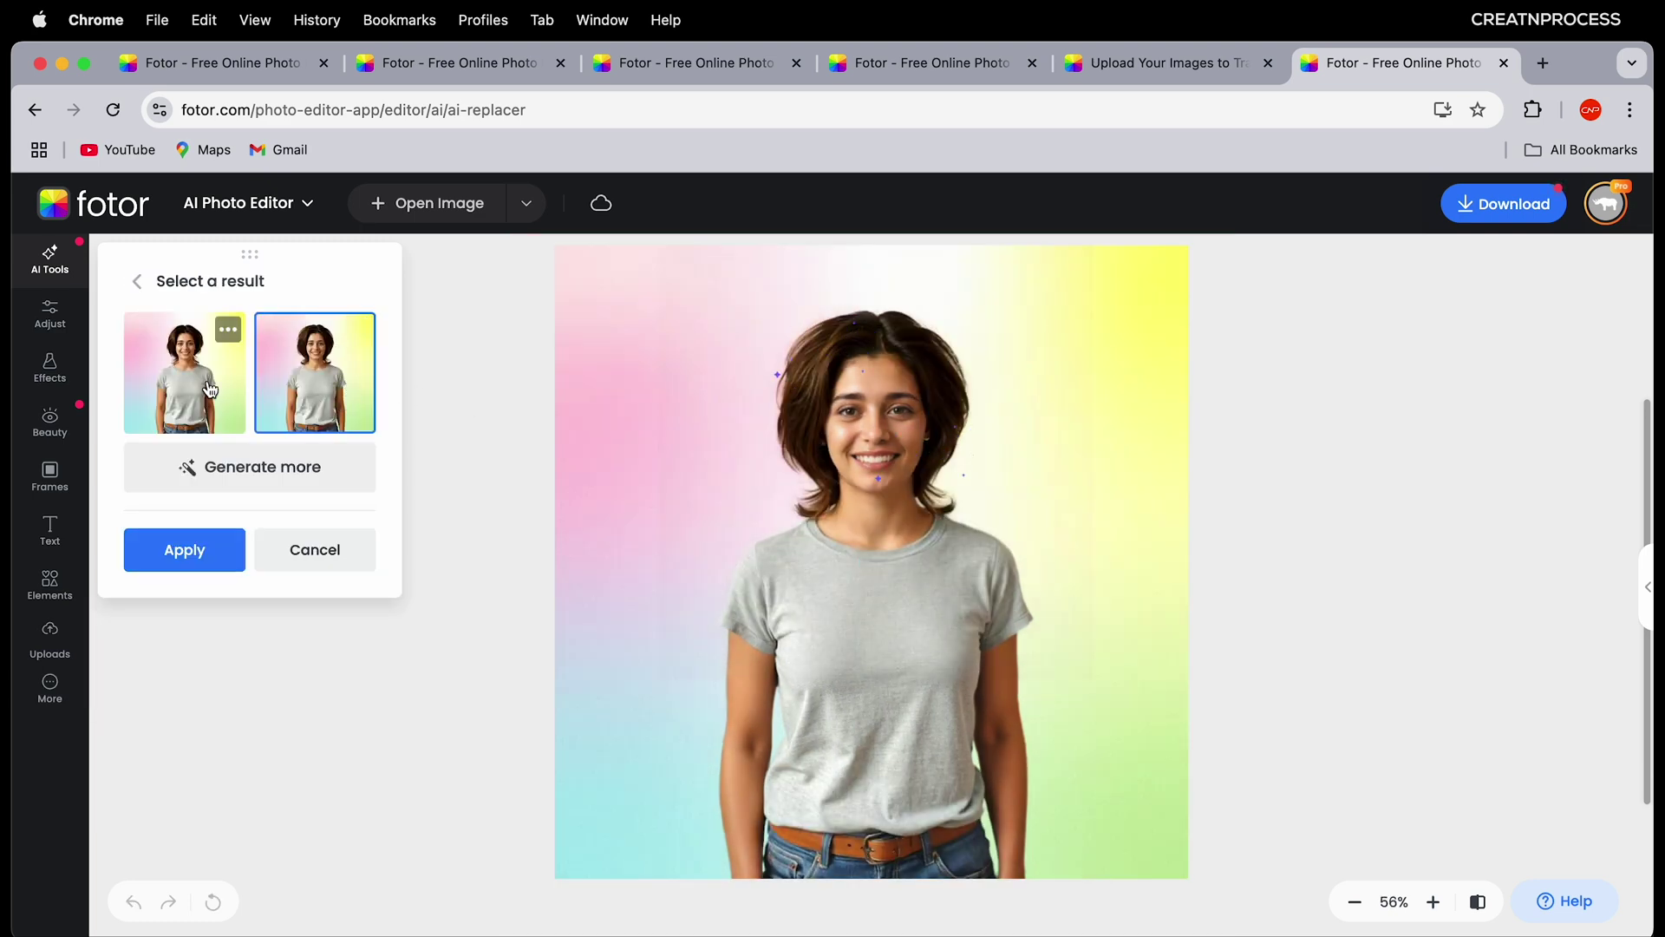
click(223, 395)
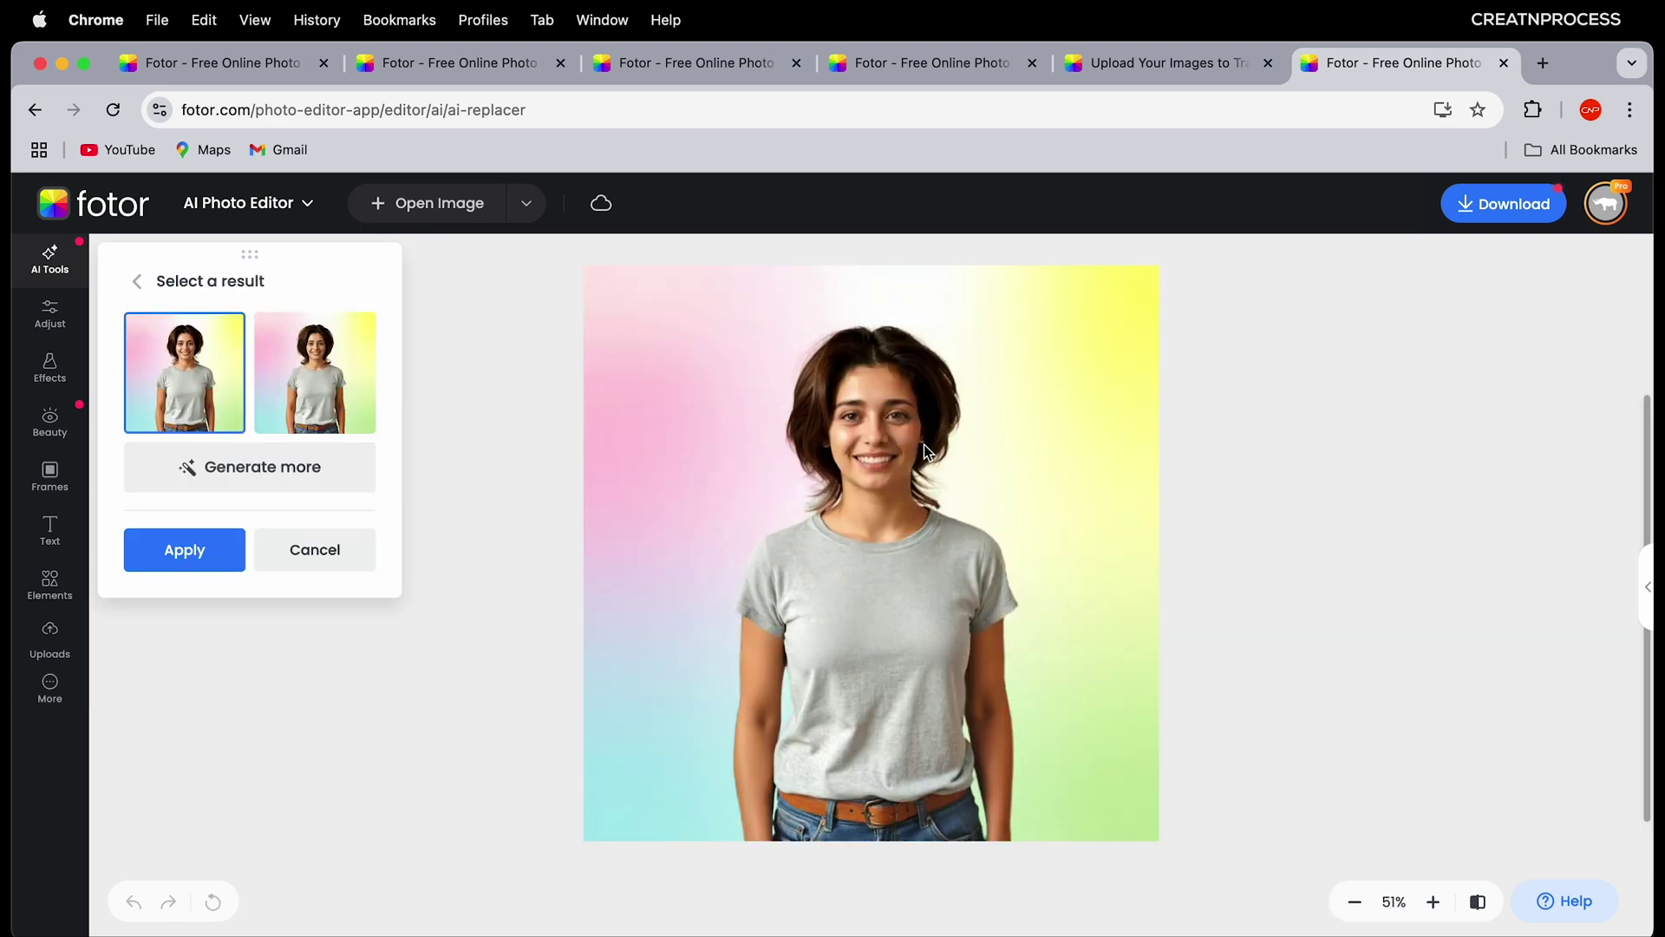
click(216, 563)
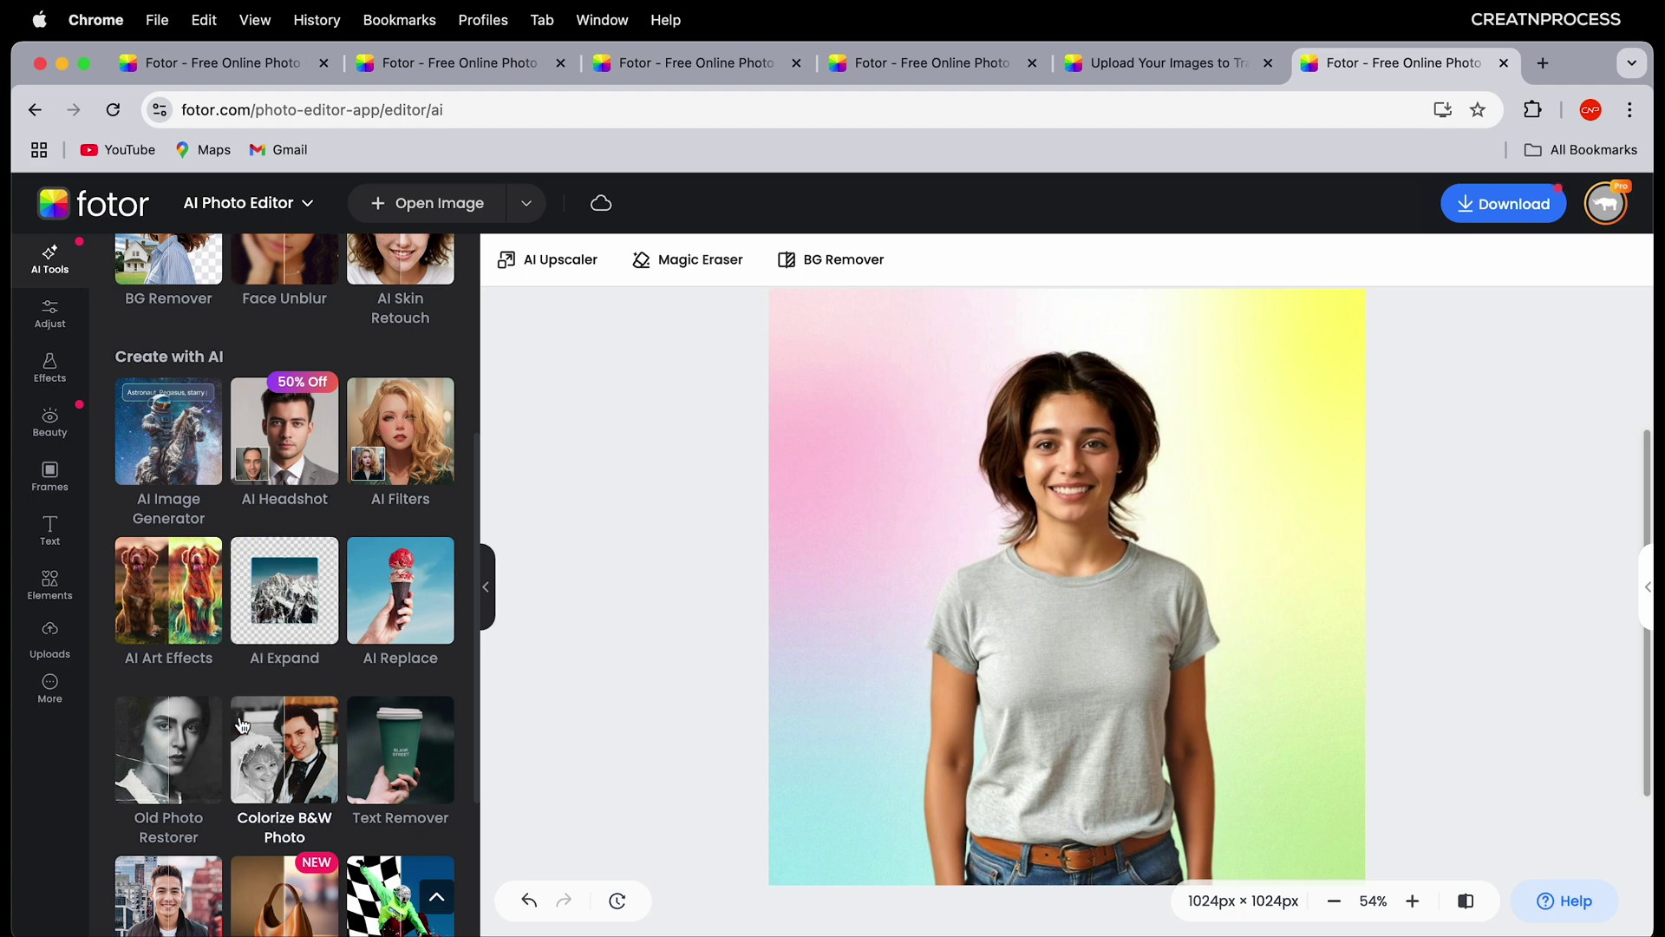
Step: Add "The Anniversary Party" text template to the portrait and change its wording to "Fotor" and "AI Tools"
click(50, 534)
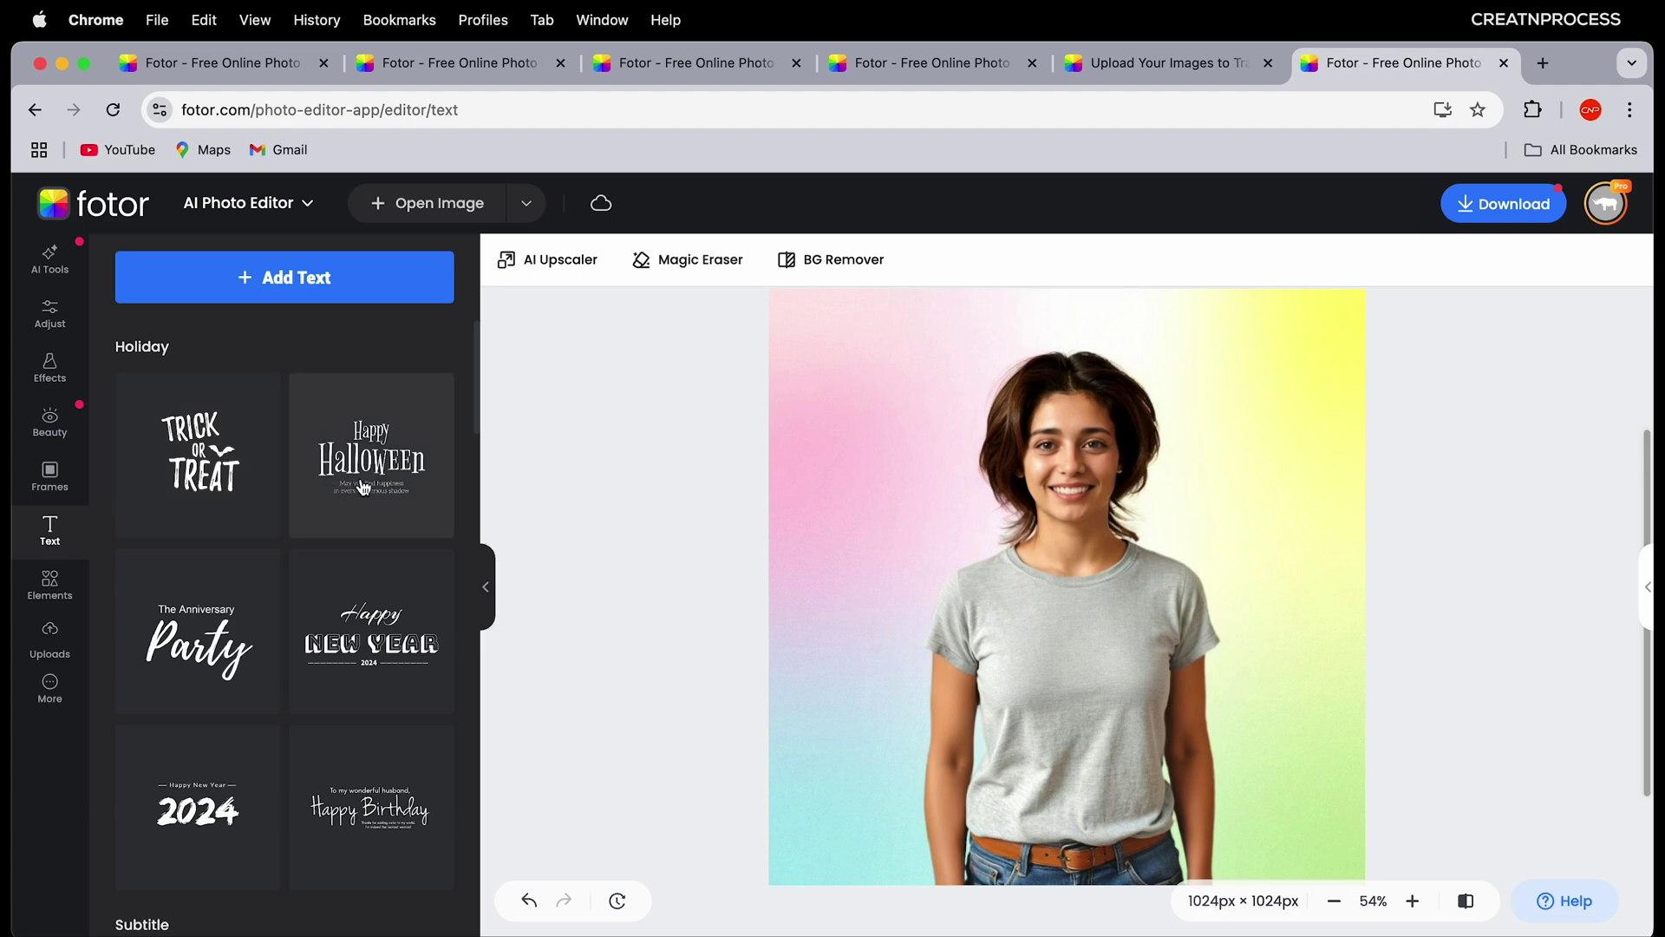
click(193, 573)
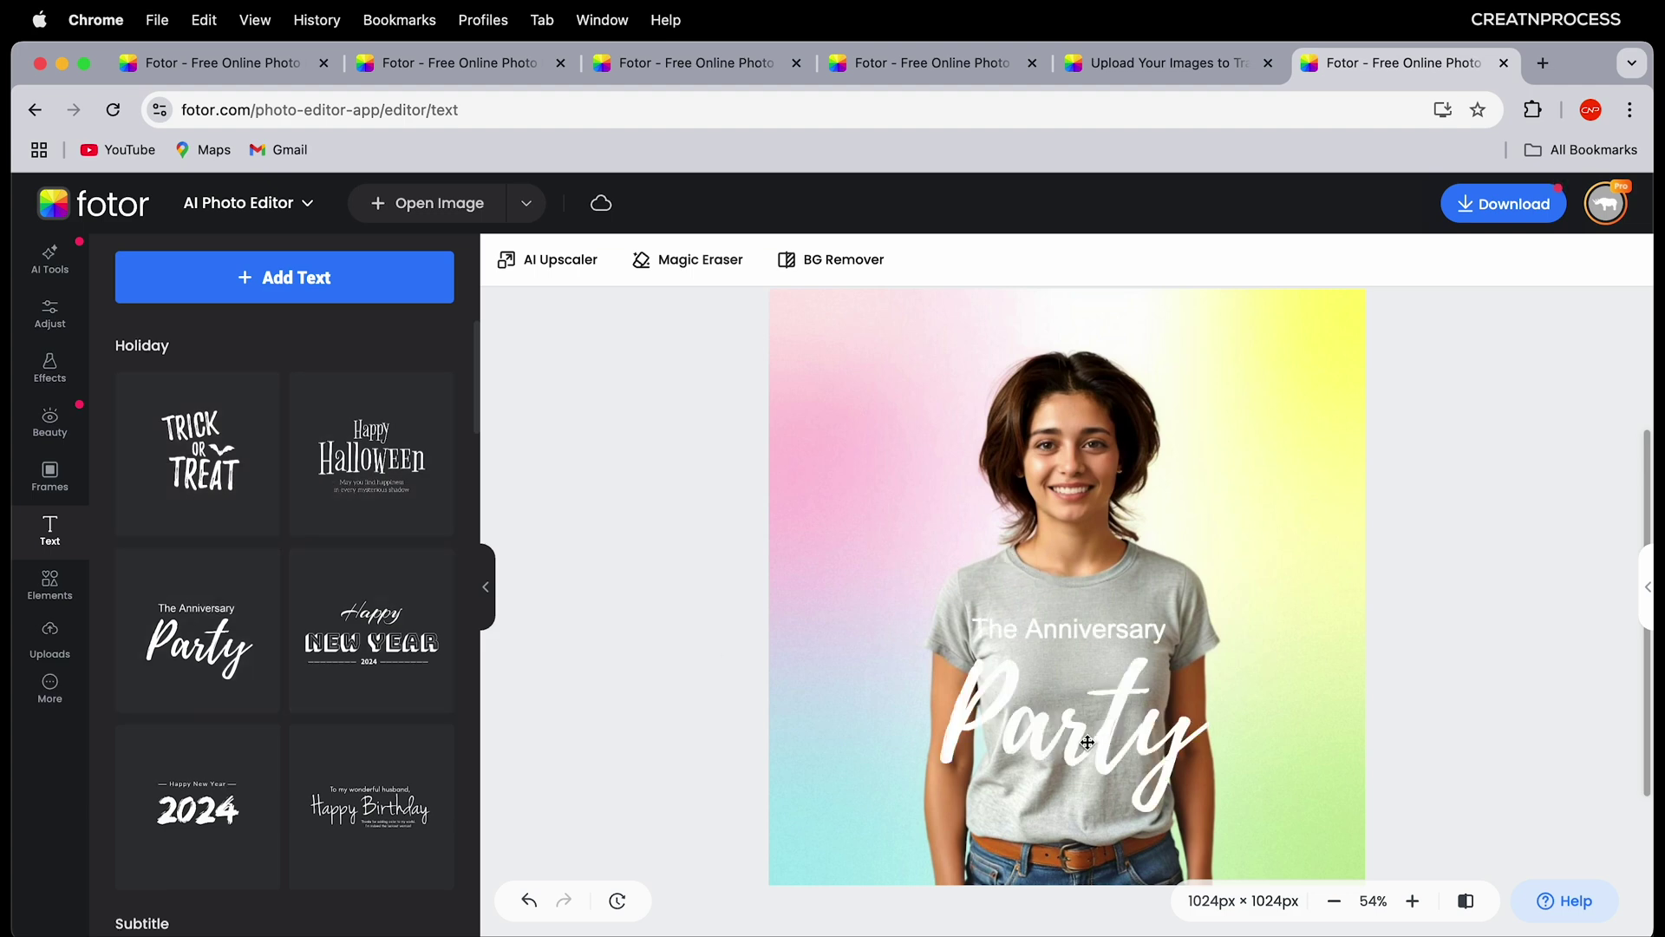
double_click(1087, 742)
text(AI Tools)
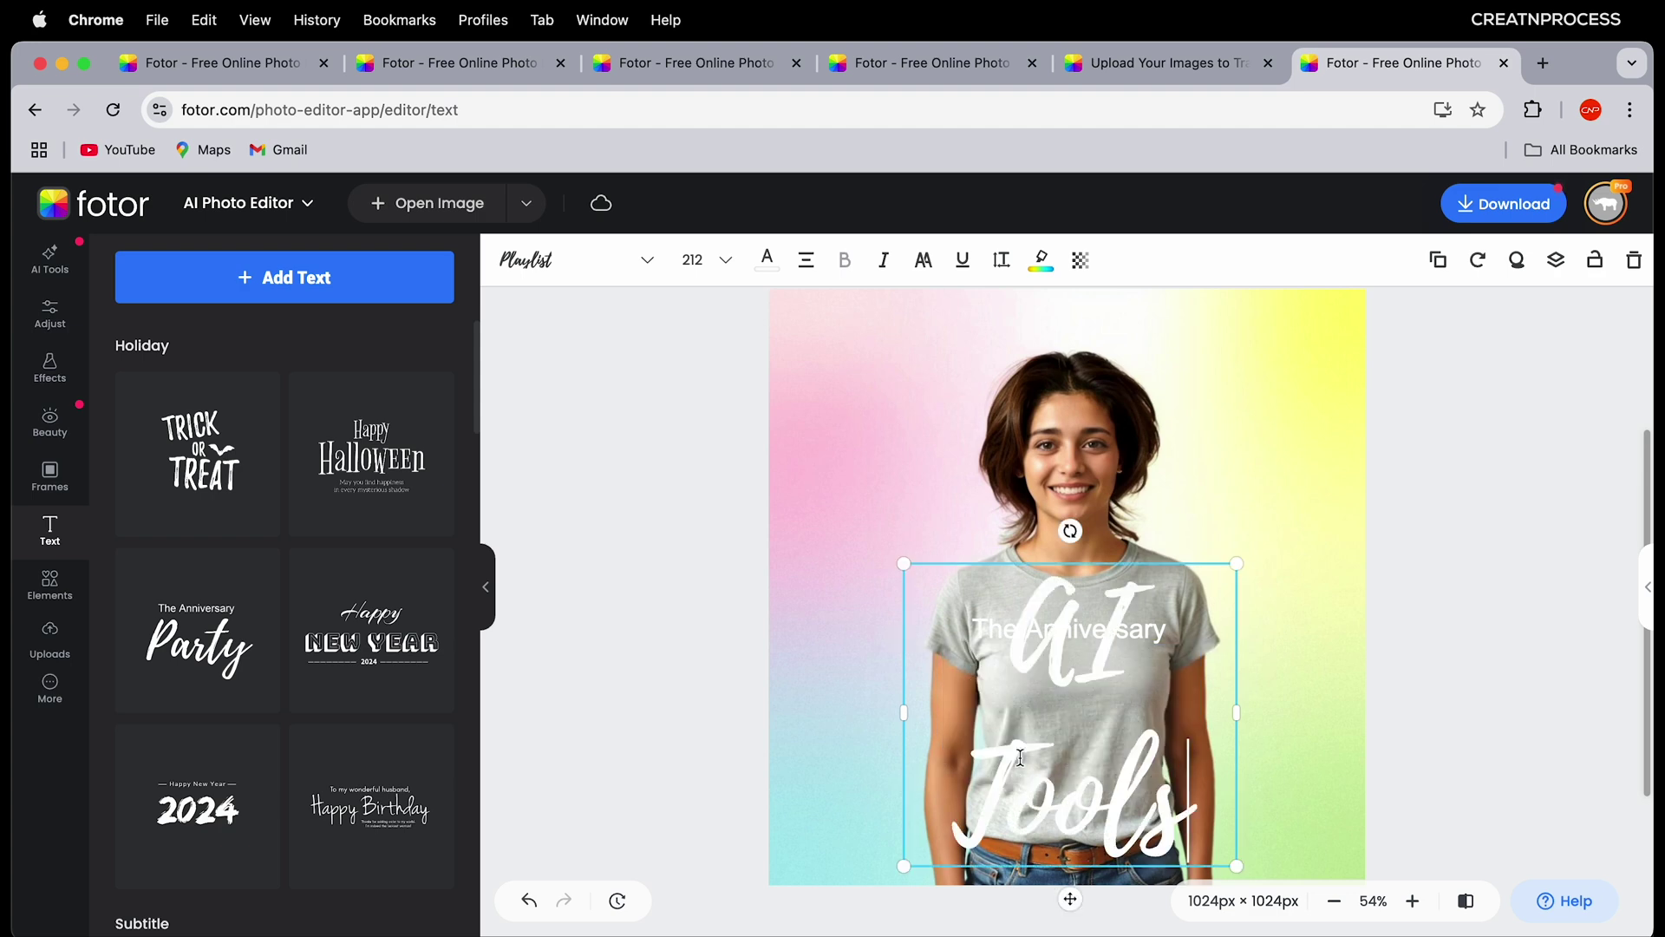
double_click(1069, 628)
text(Fotor)
click(585, 424)
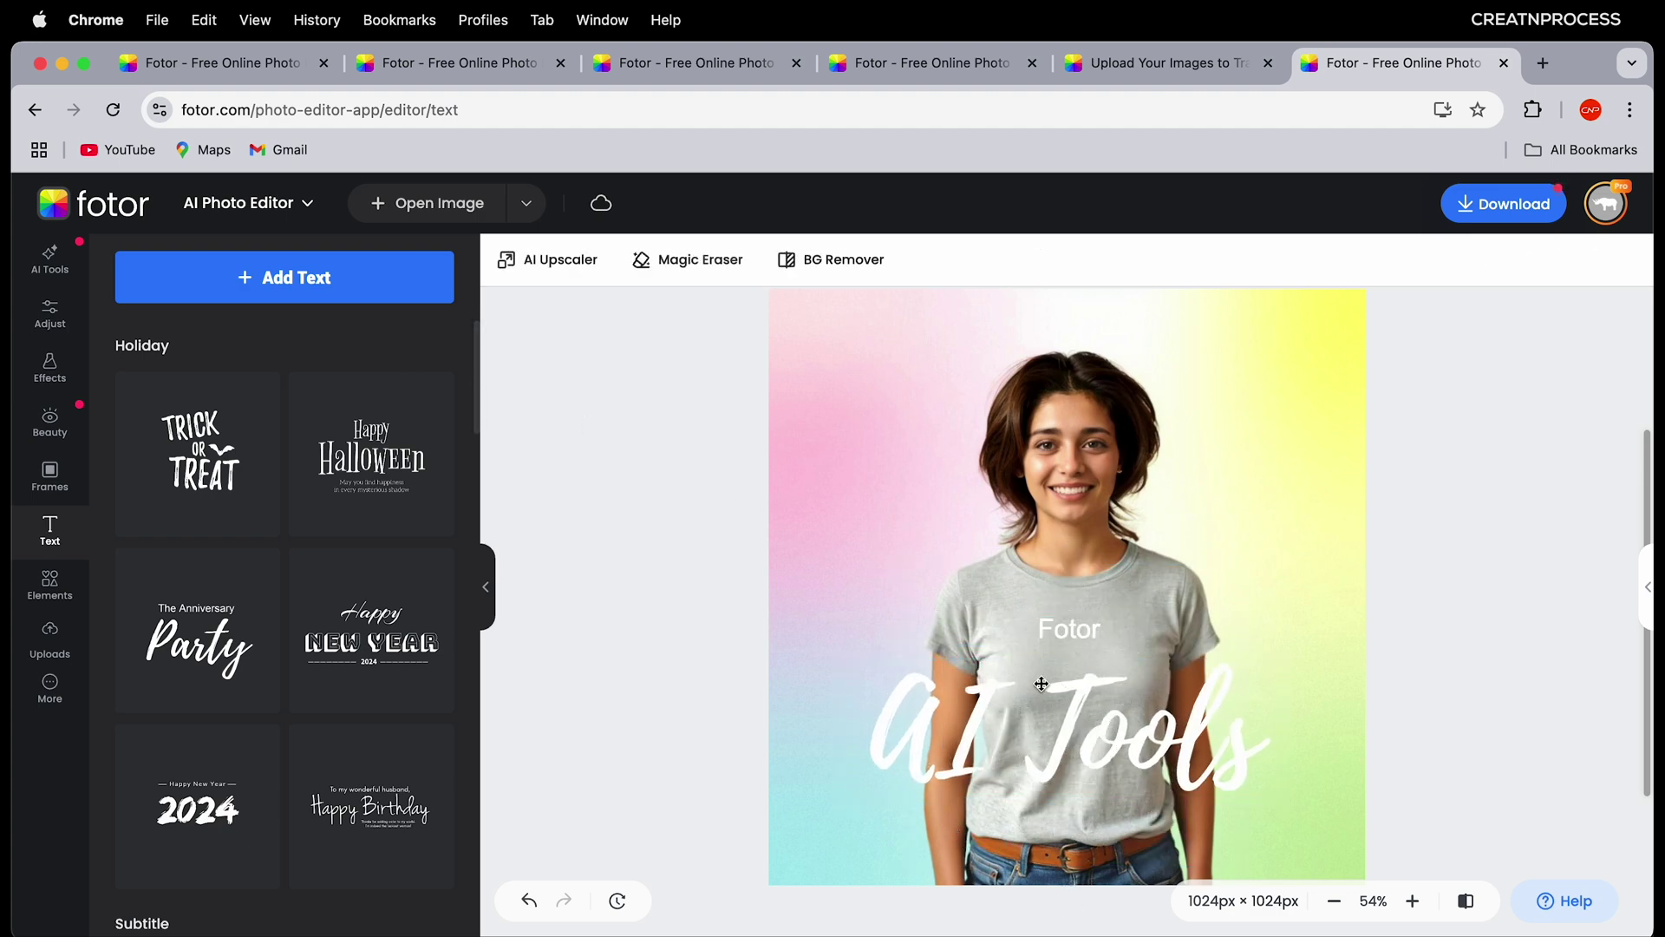
Step: Move the "Fotor" text down so it sits closer above the "AI Tools" text on the shirt
drag(1080, 635, 1077, 658)
Step: Try Allan and a thin handwritten script font on the "AI Tools" text and undo the font changes
click(1133, 736)
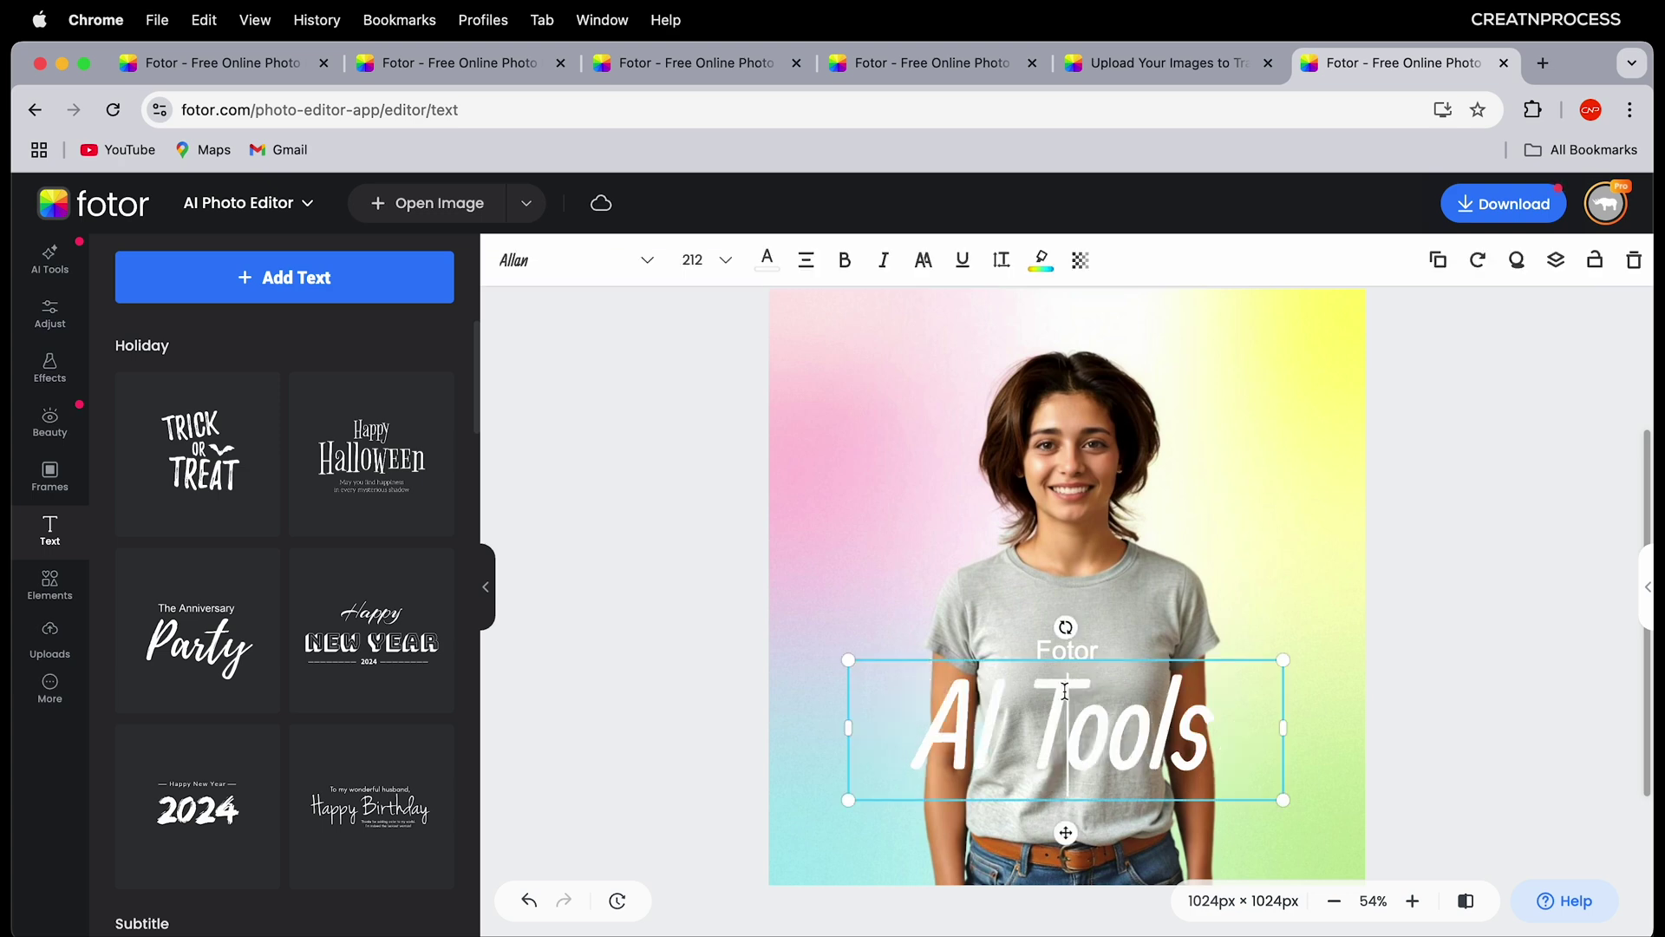
click(641, 260)
scroll(247, 564, down, 5)
scroll(248, 564, down, 10)
scroll(246, 561, up, 15)
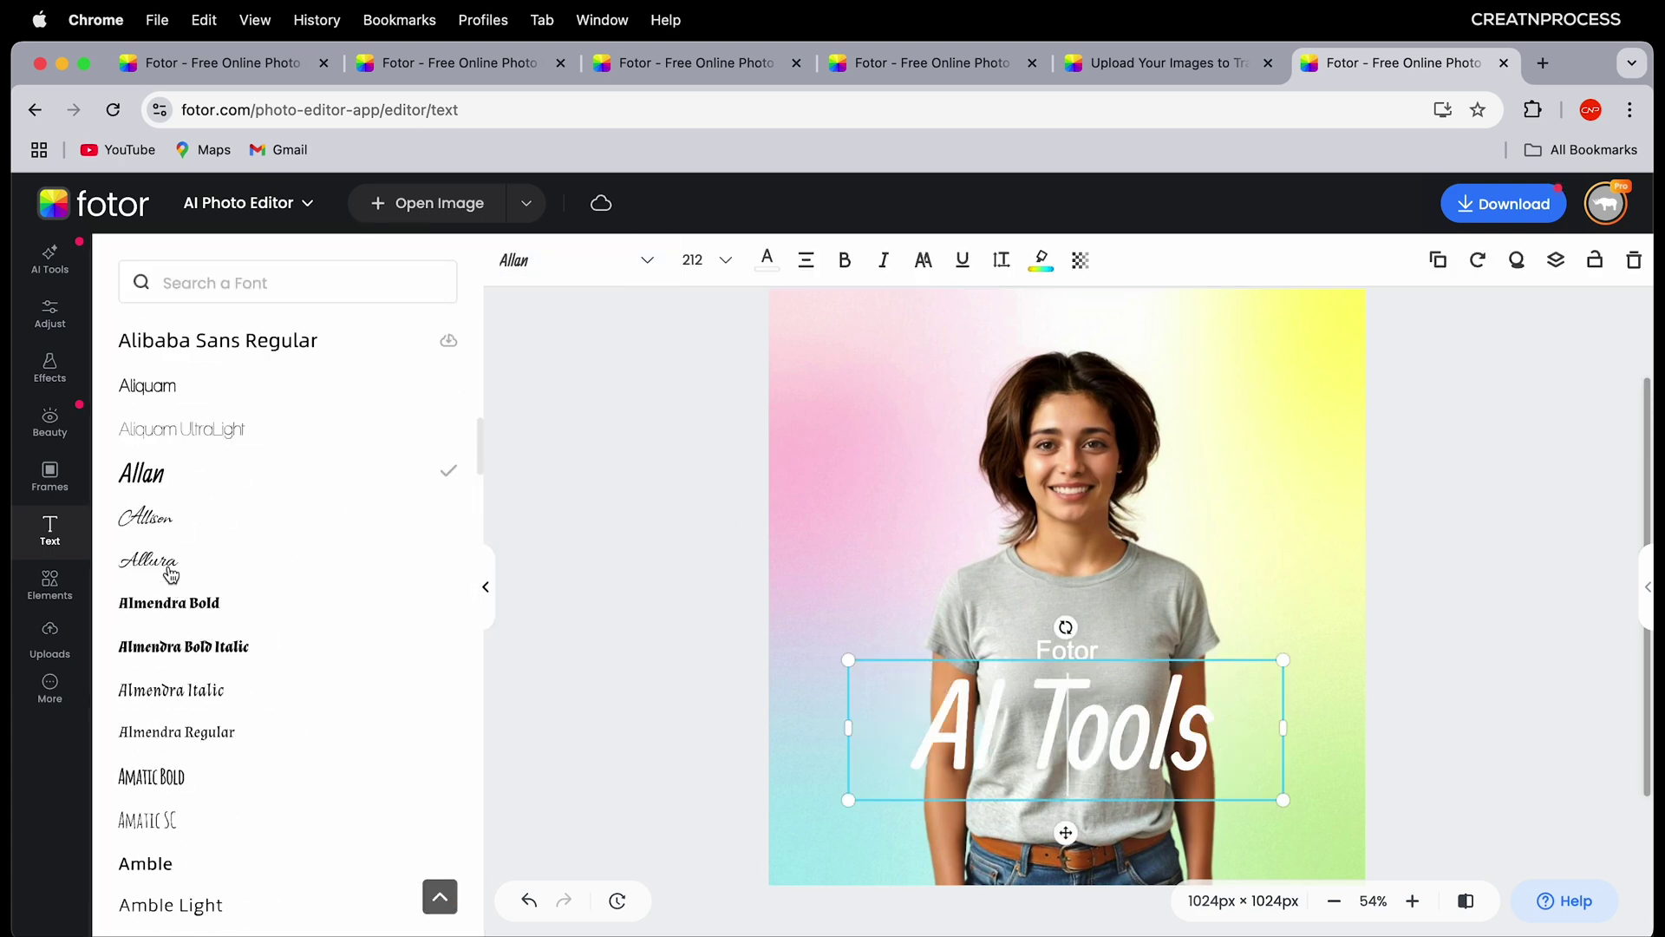
click(717, 218)
click(529, 902)
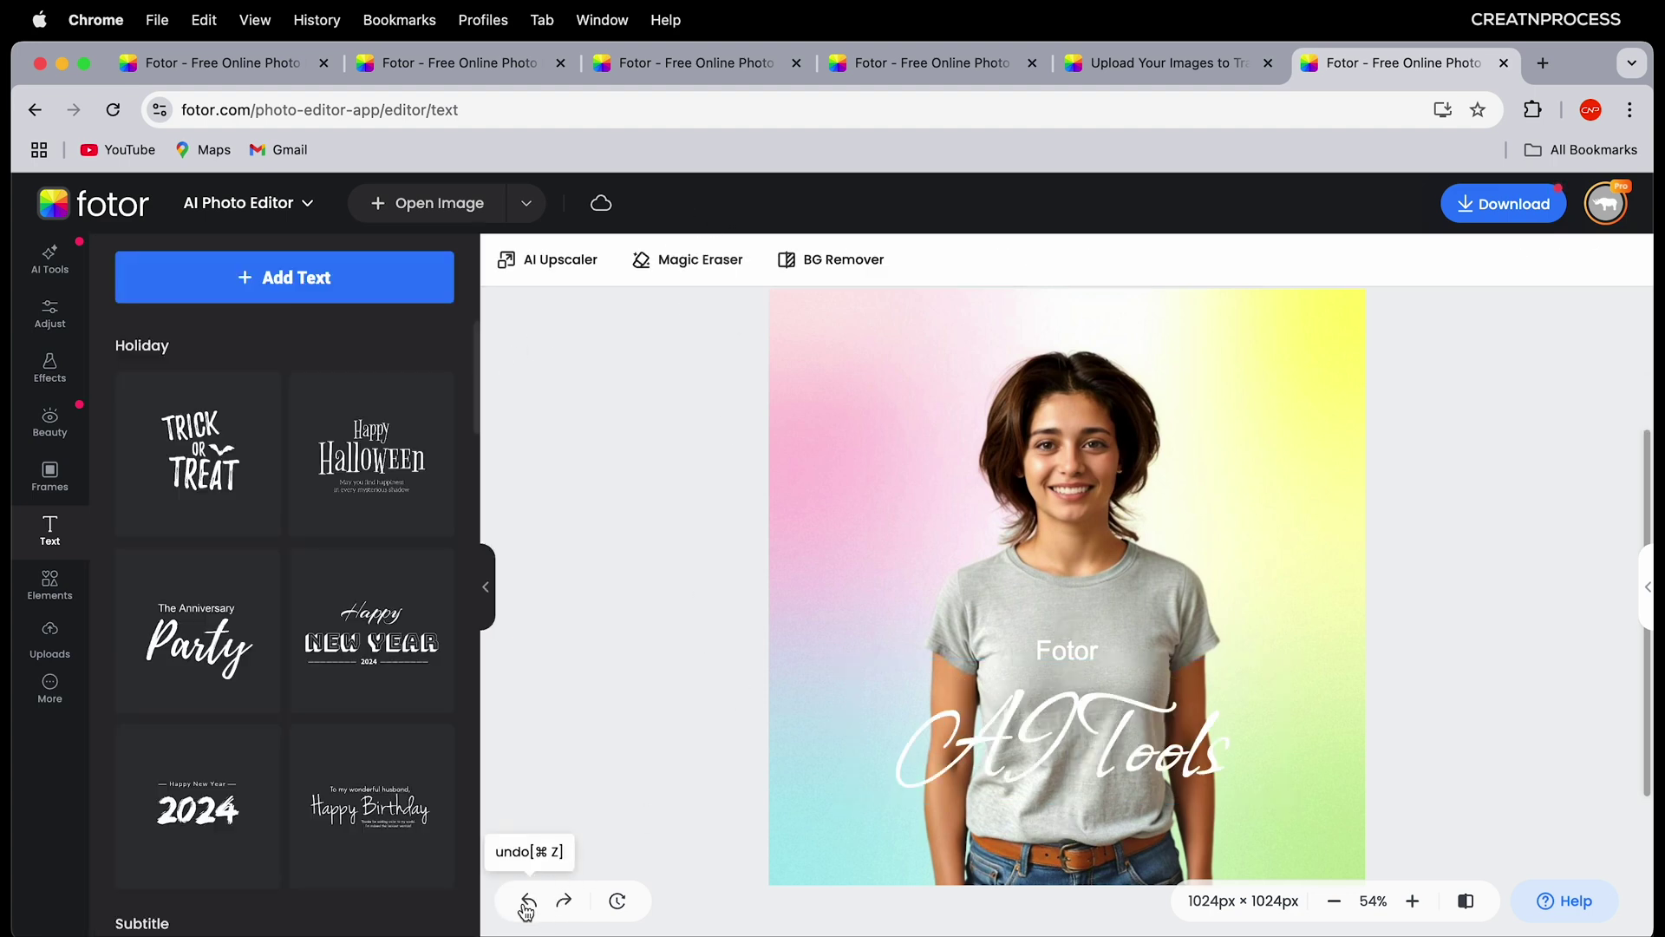
click(528, 902)
Step: Color the "AI Tools" text with the default blue
click(1107, 740)
click(767, 258)
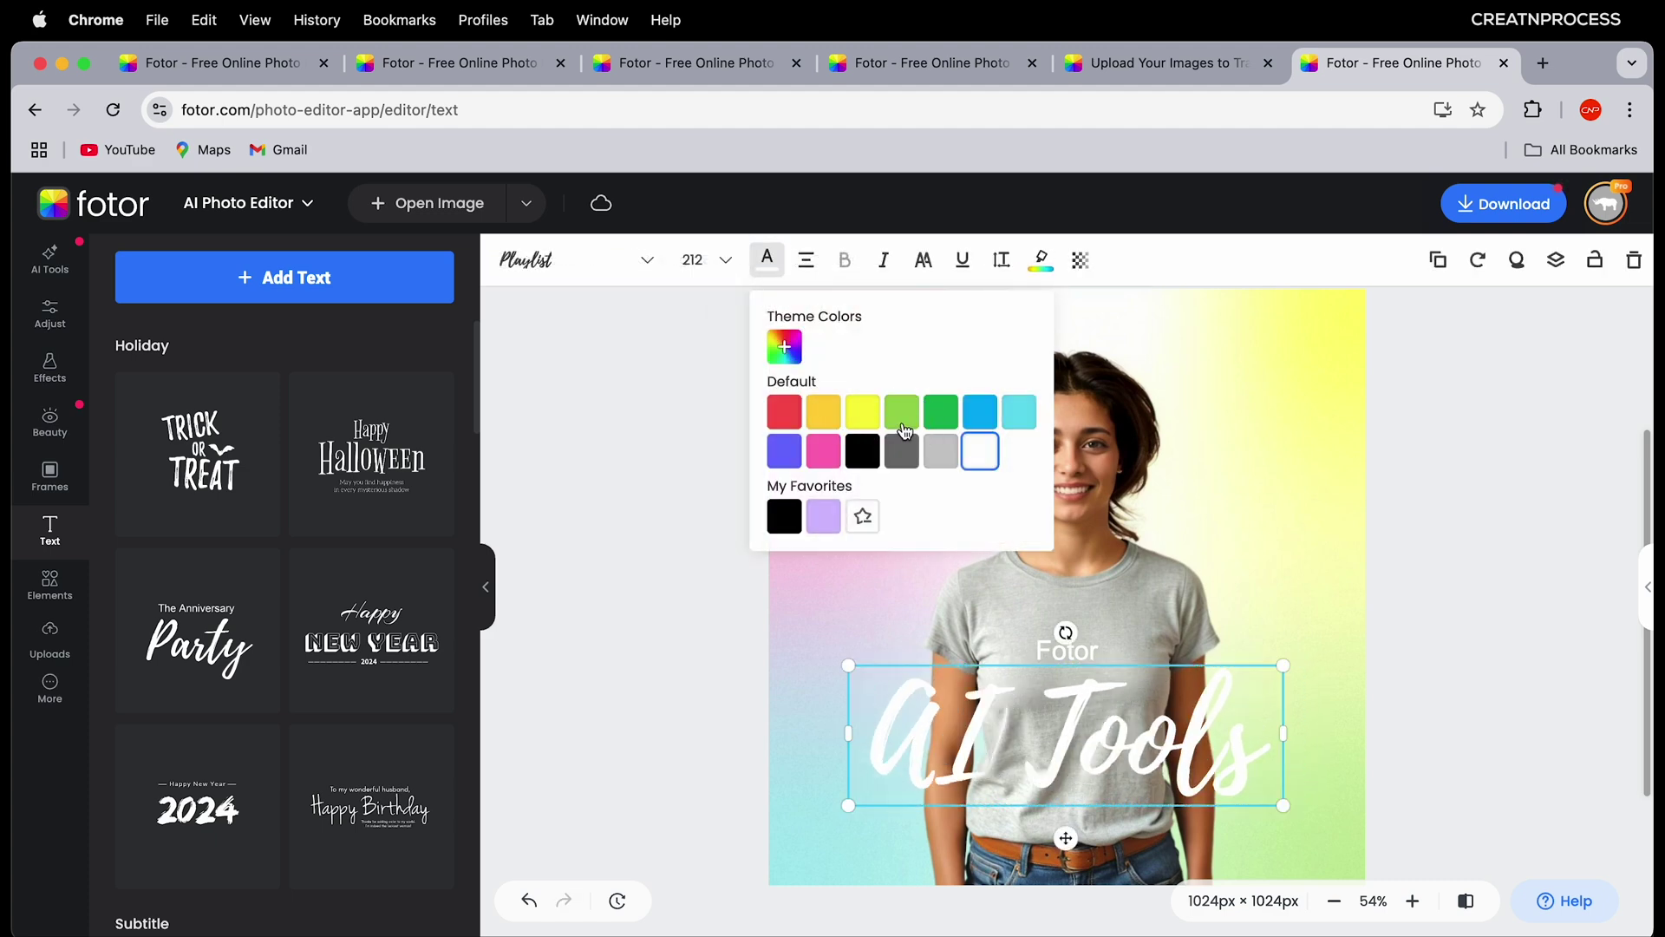
click(971, 424)
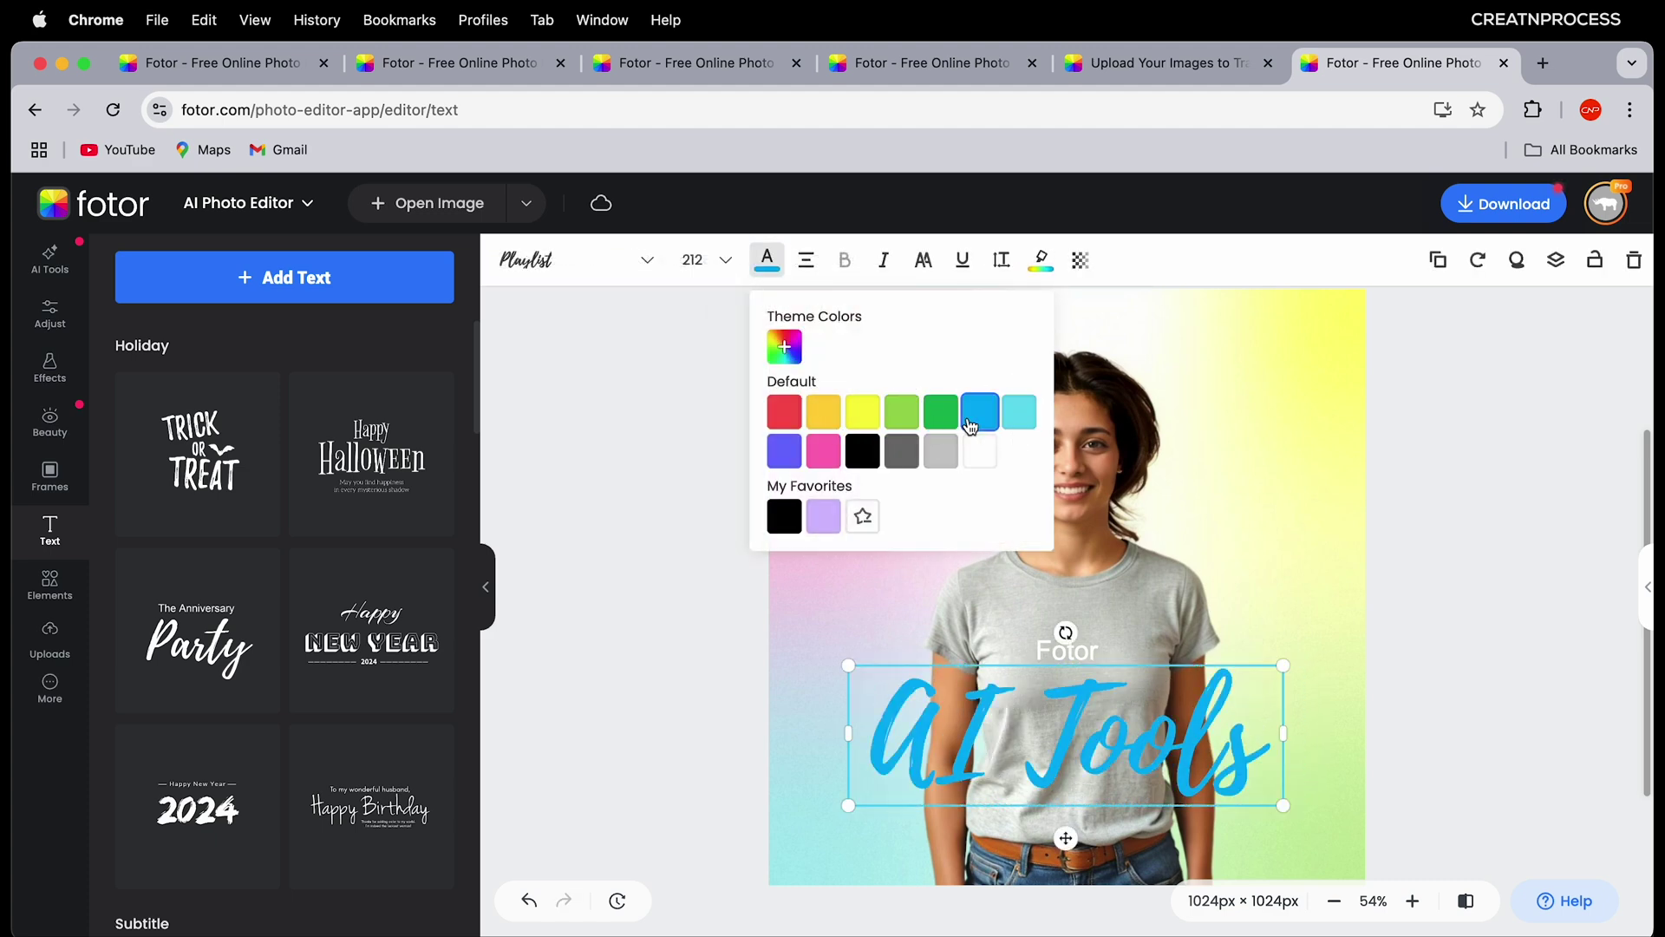
Step: Color the "Fotor" text black and nudge it slightly lower toward "AI Tools"
click(1067, 653)
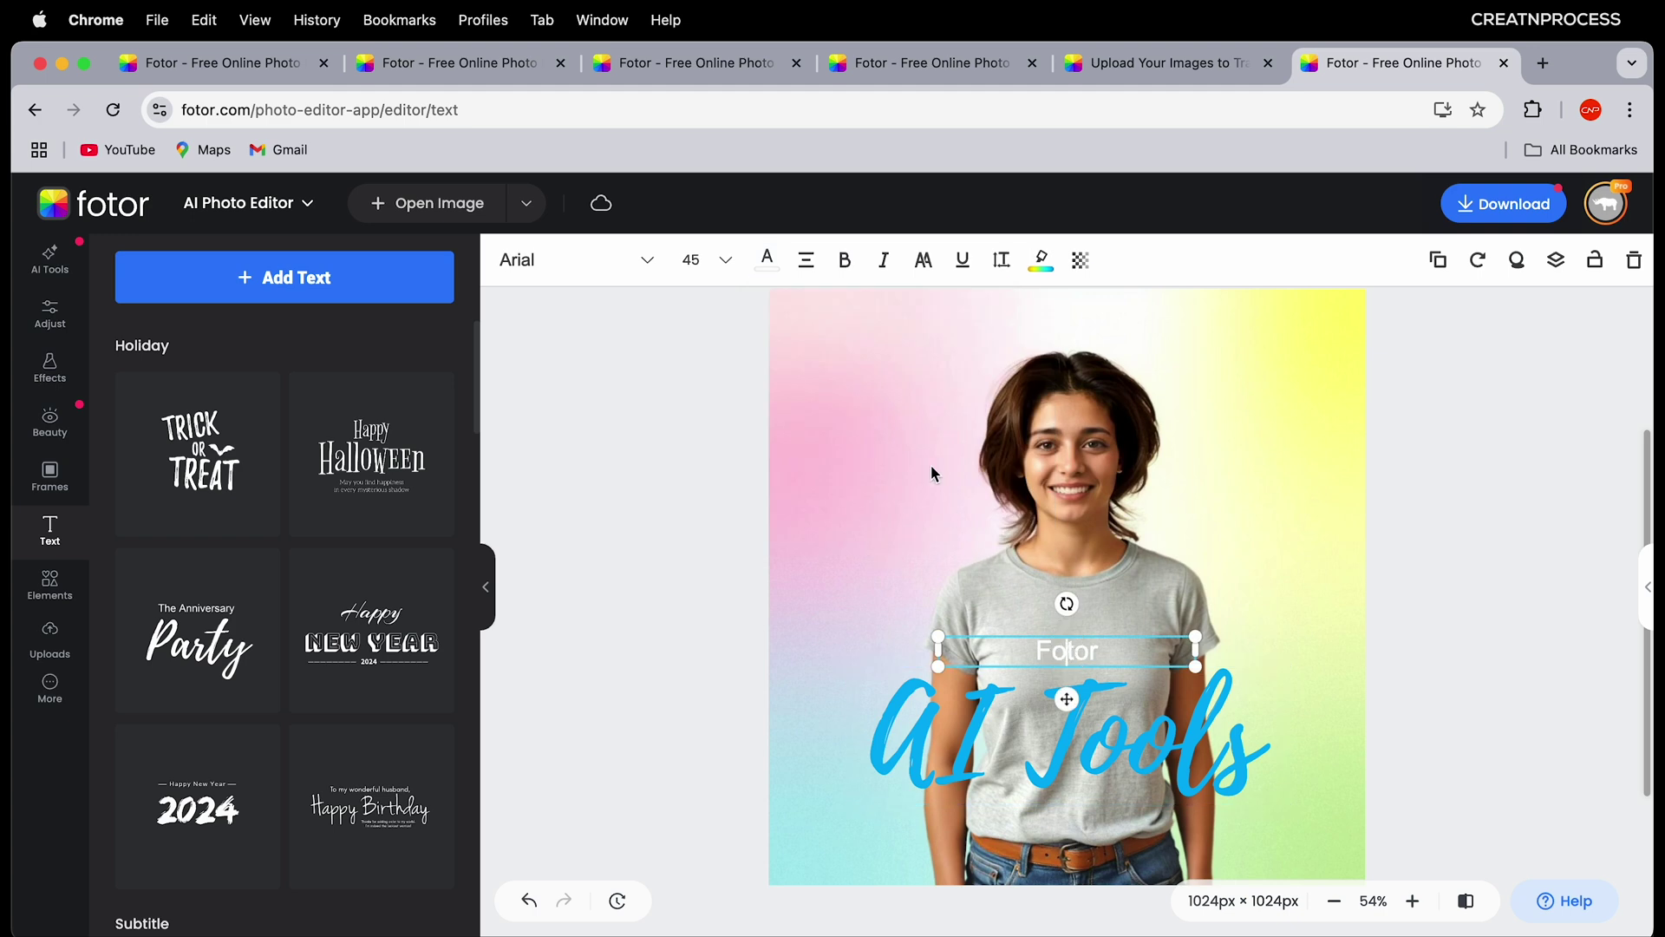
click(767, 258)
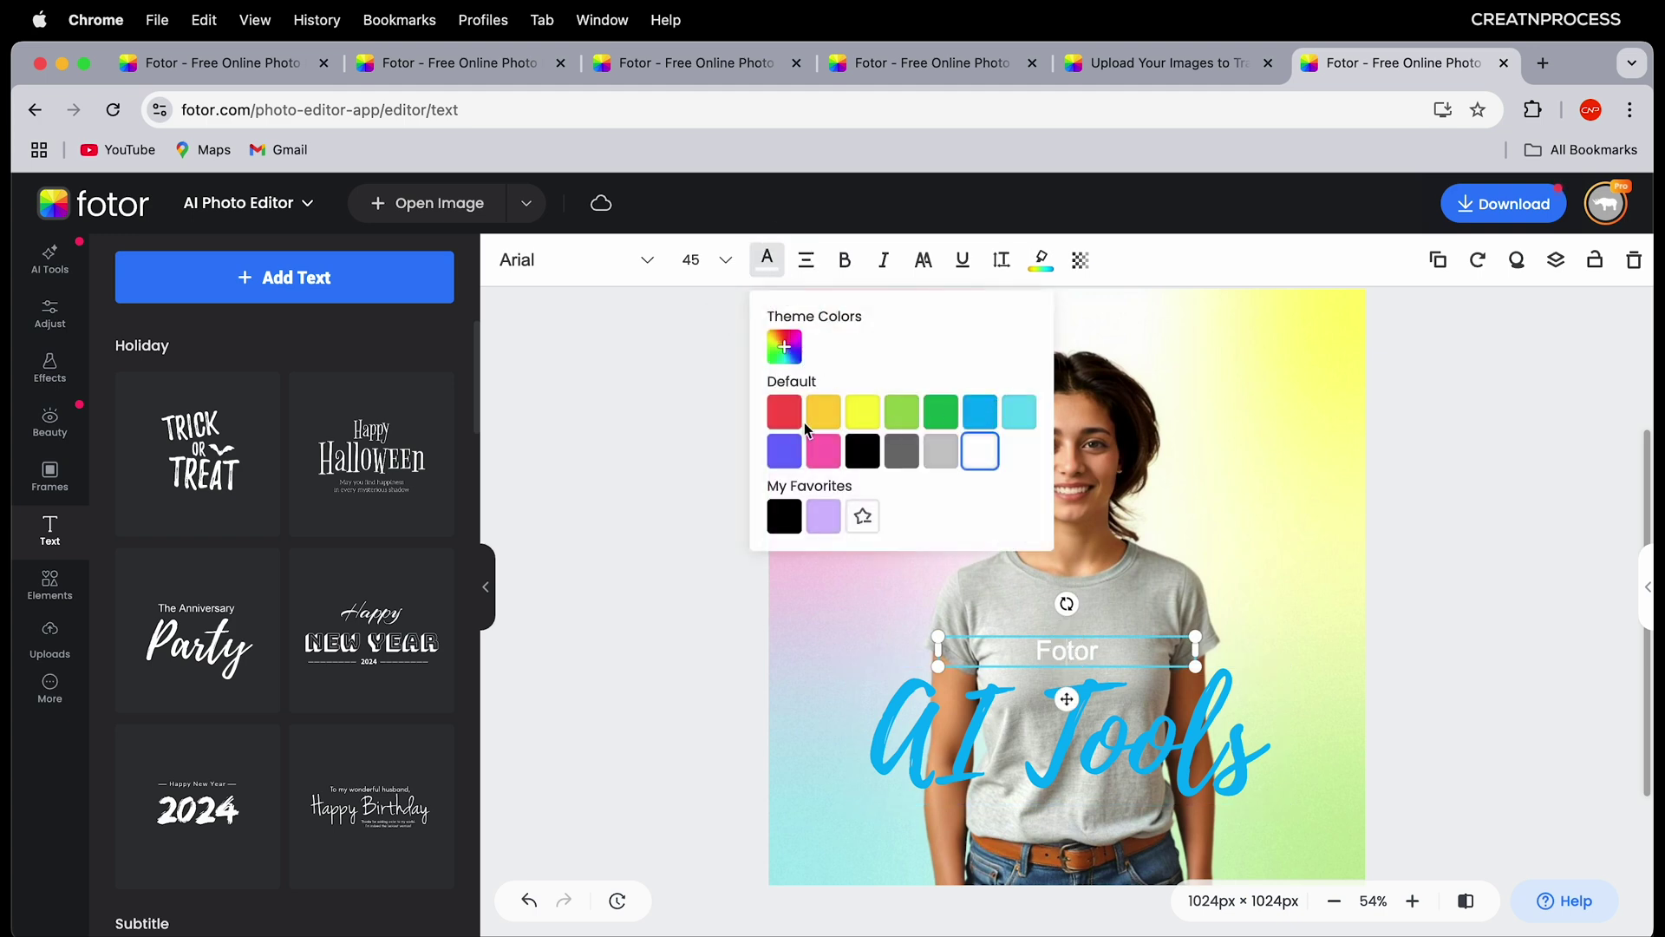
click(862, 450)
key(Escape)
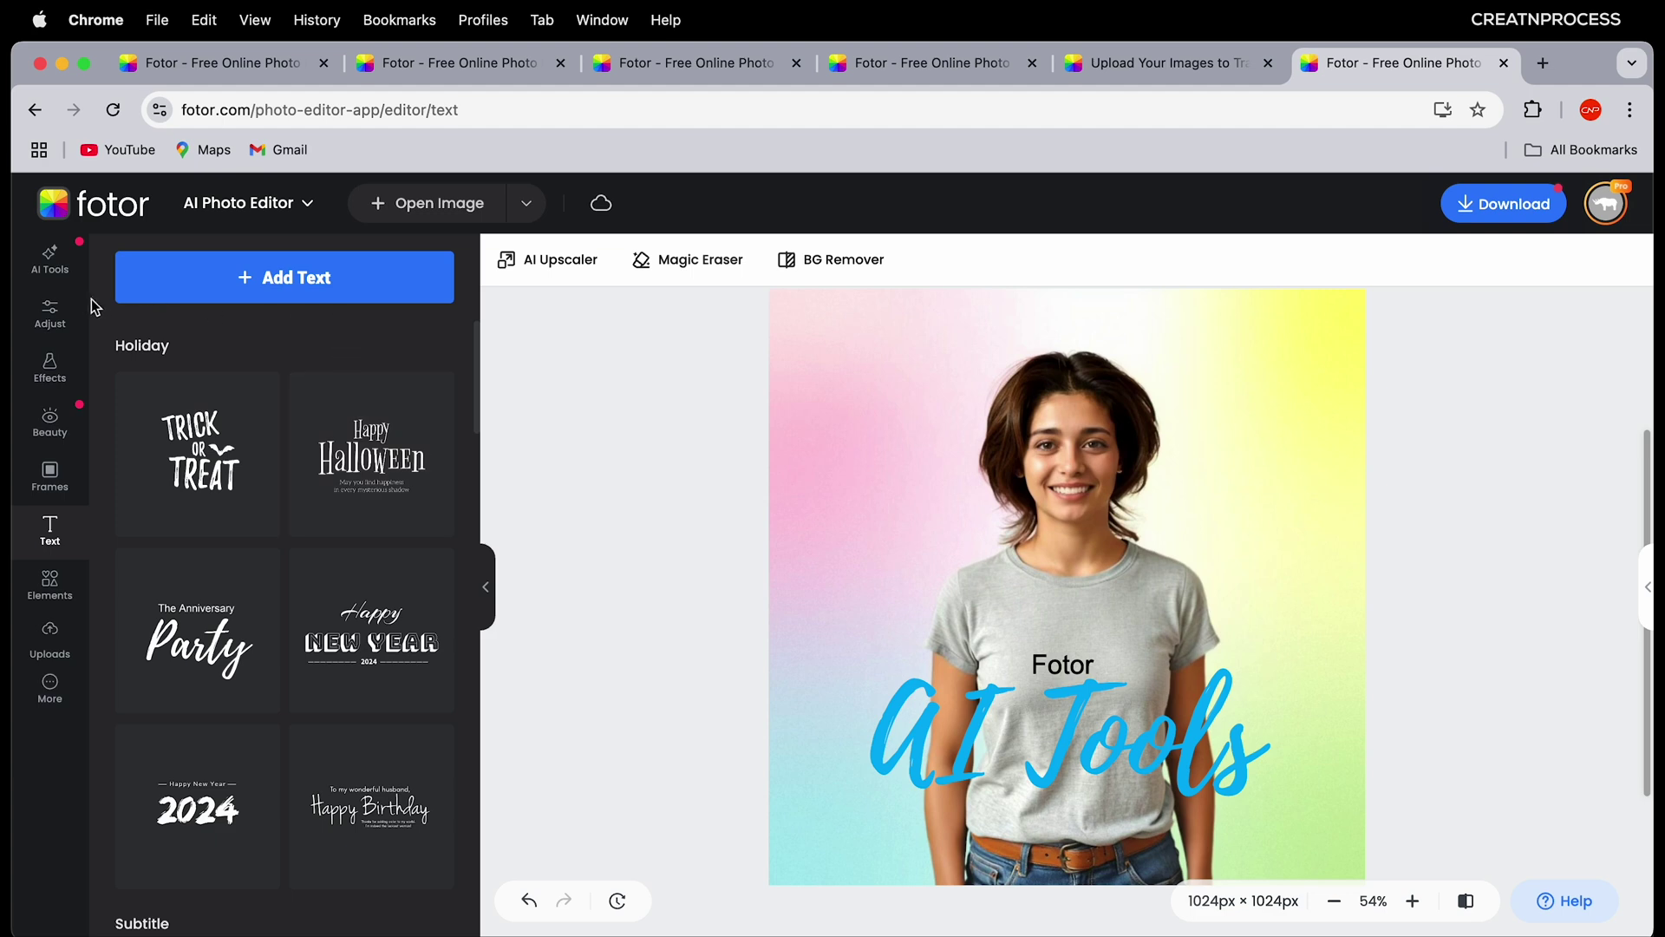
Step: Look through the adjustment, effects and beauty tools and the list of AI tools
click(50, 321)
scroll(276, 615, down, 8)
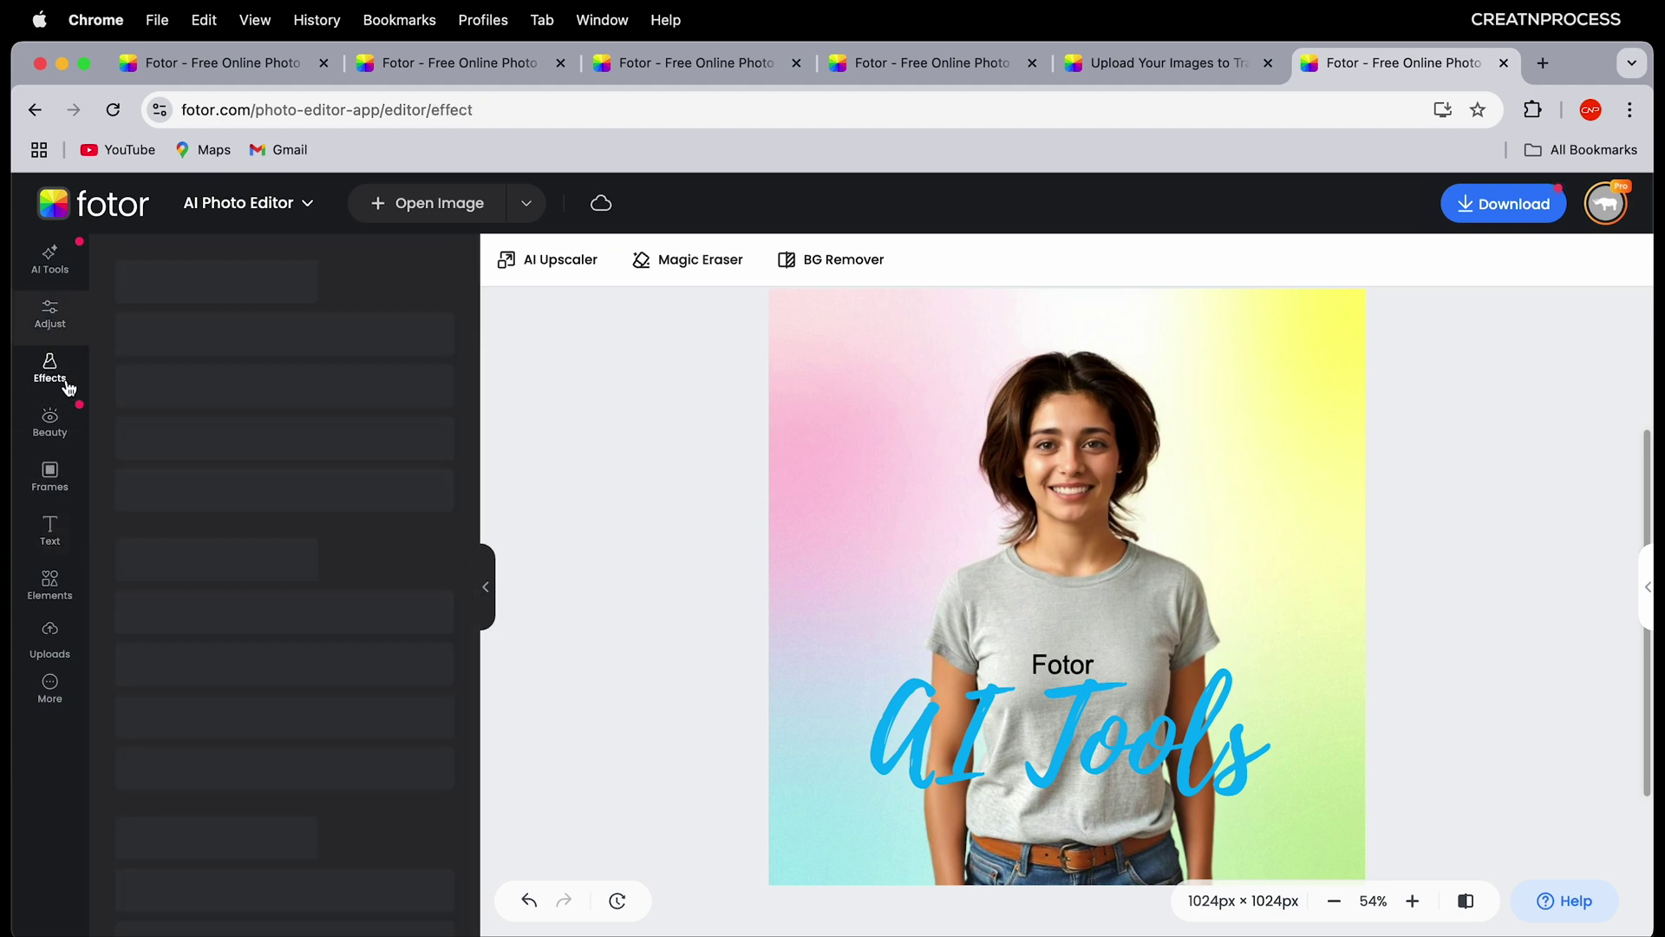
scroll(320, 602, down, 5)
click(50, 421)
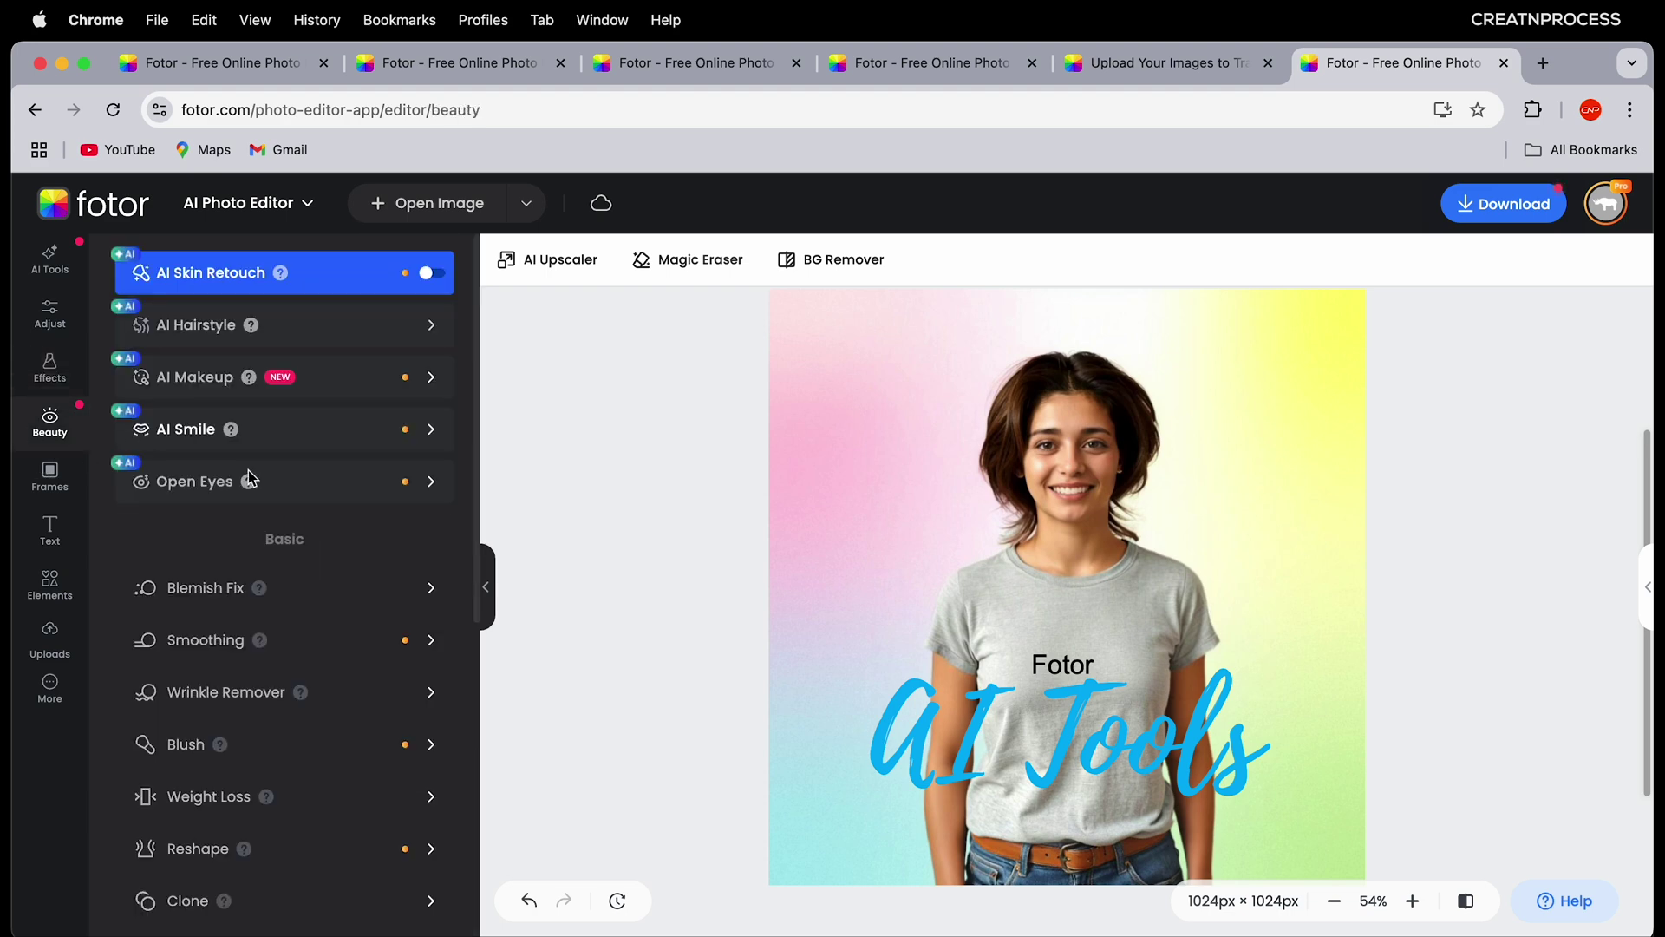
scroll(140, 539, down, 7)
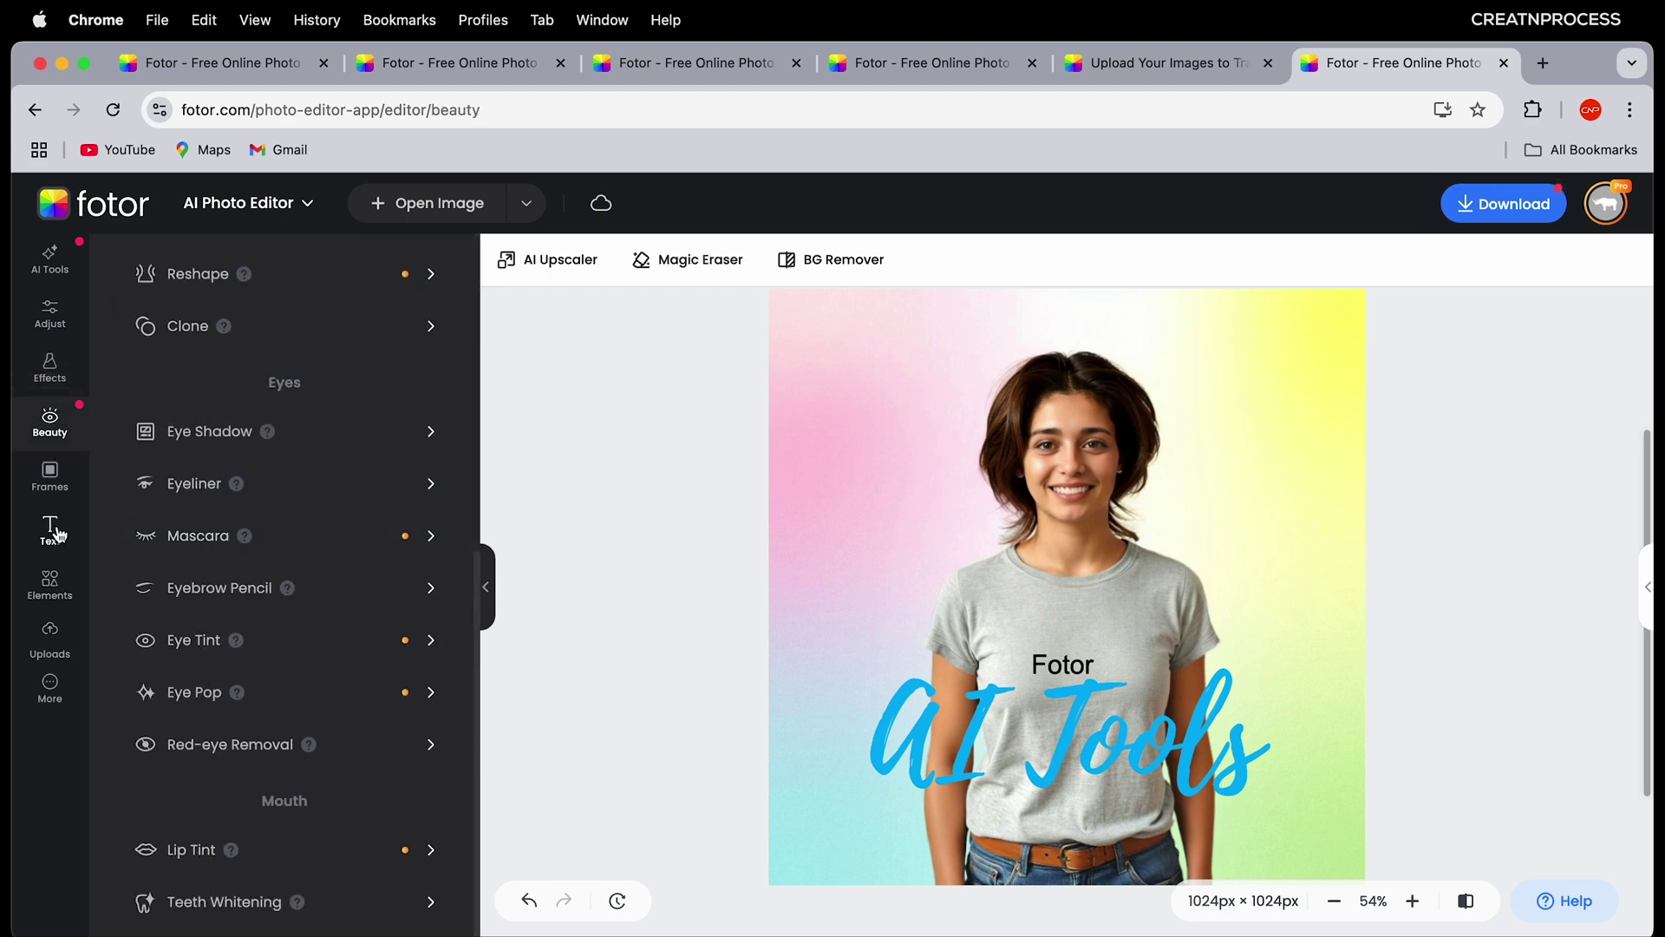
click(49, 258)
scroll(292, 555, down, 4)
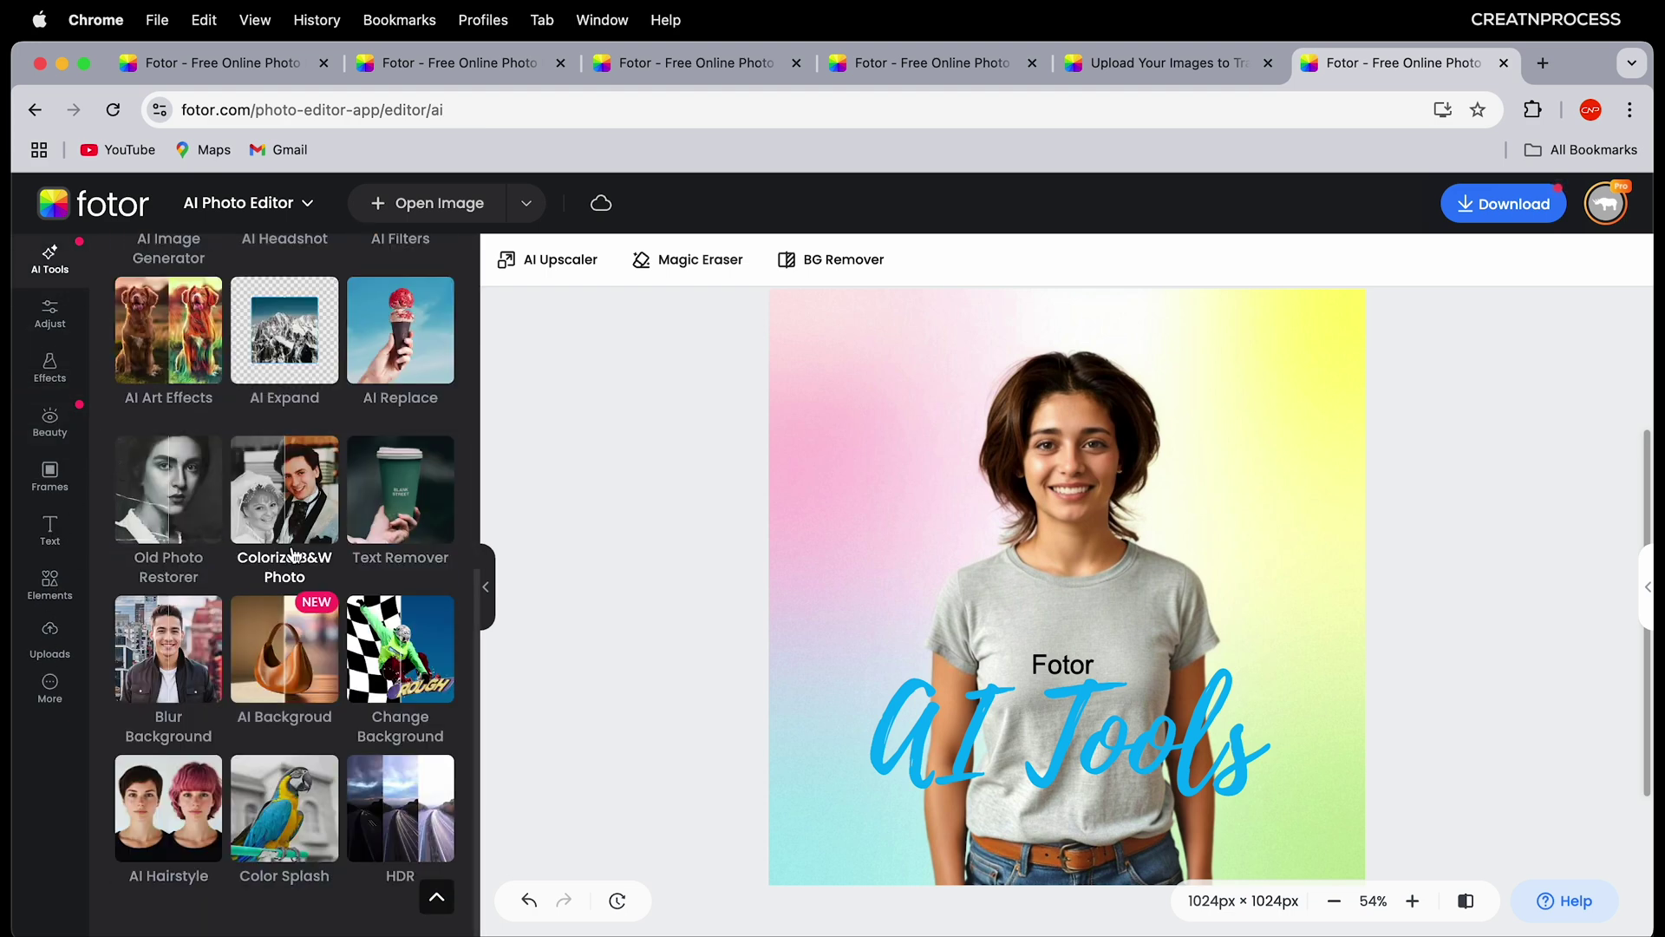
scroll(292, 556, up, 7)
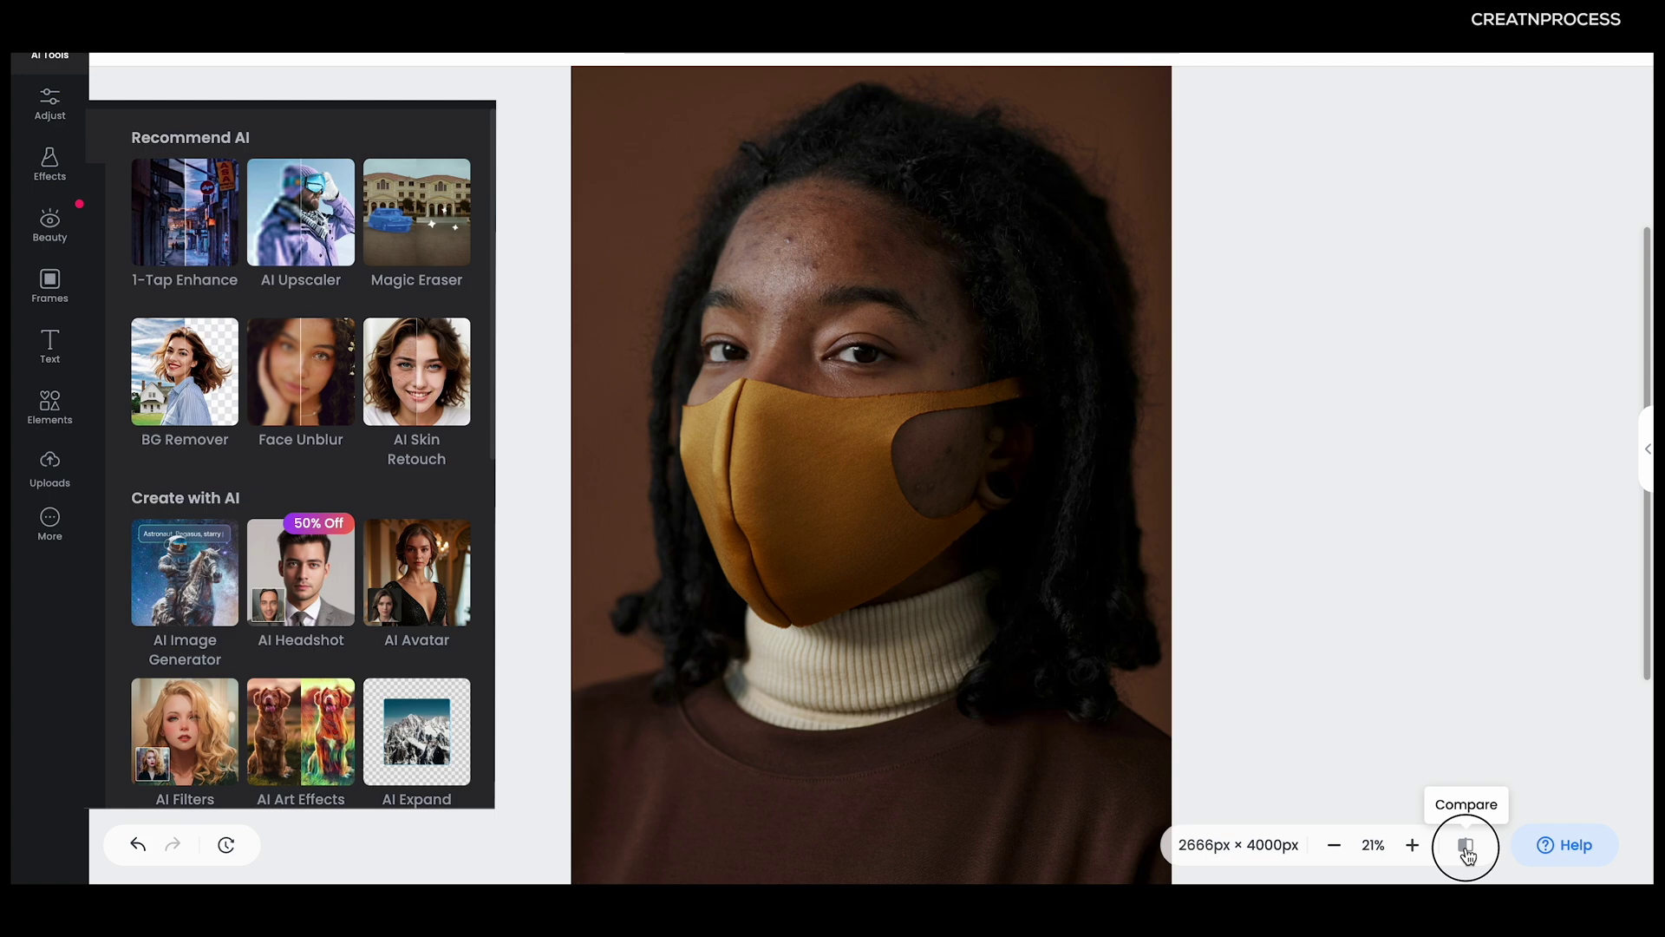
Step: Compare the edited sample photos with their originals
click(1466, 846)
click(1466, 847)
click(1466, 847)
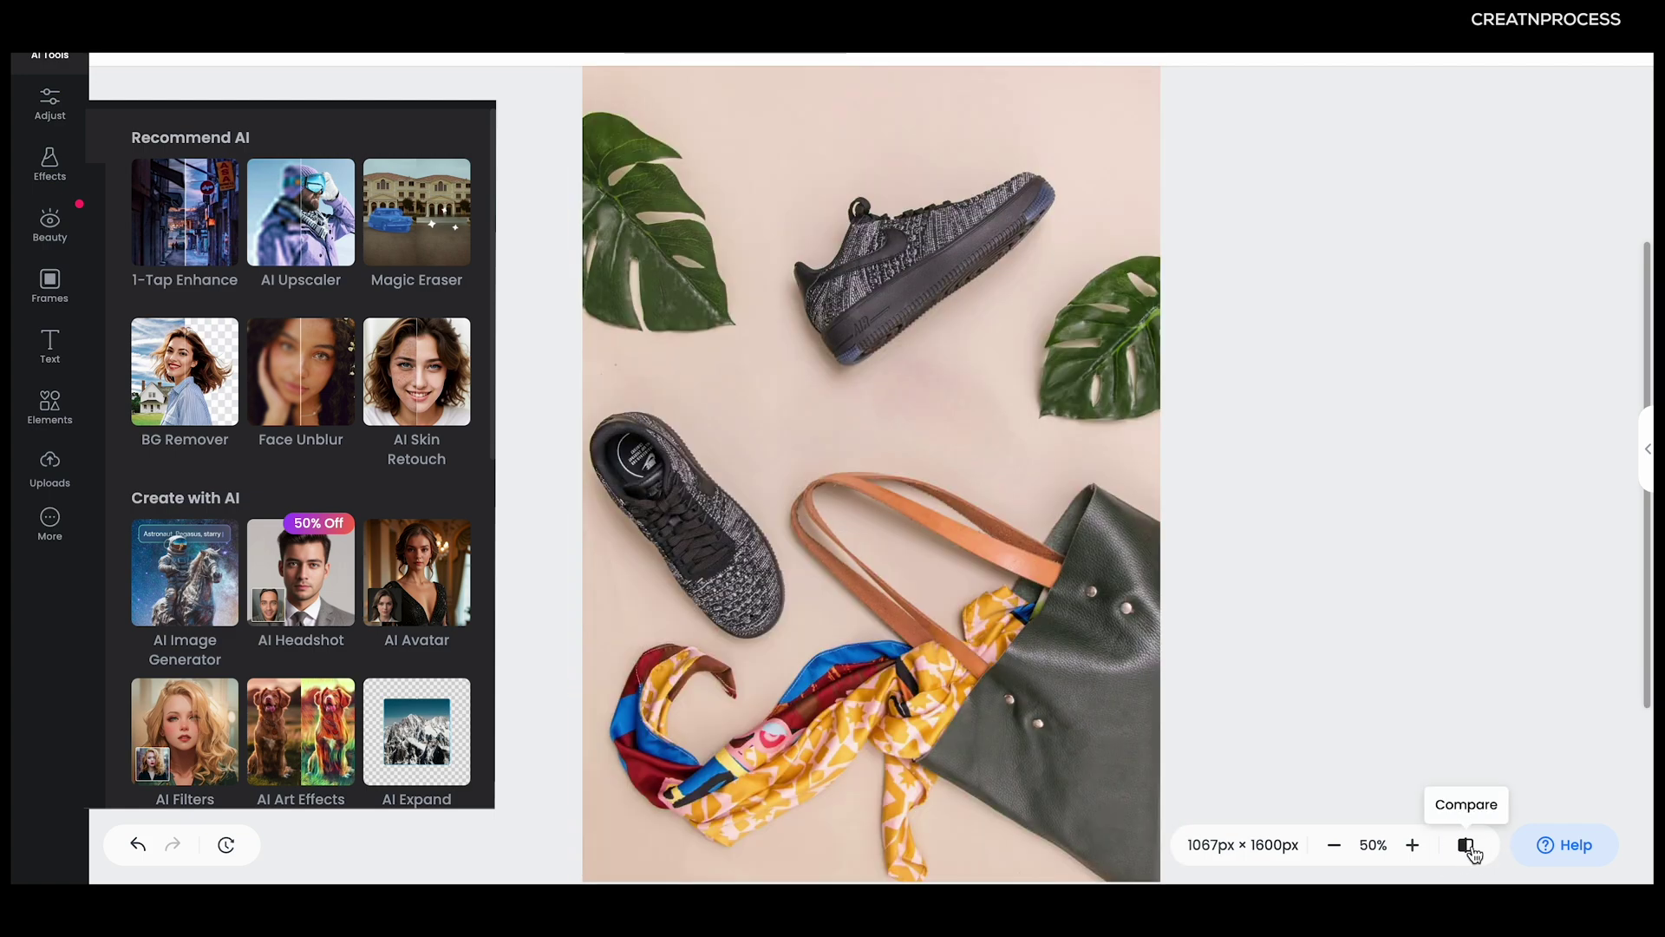
click(1471, 848)
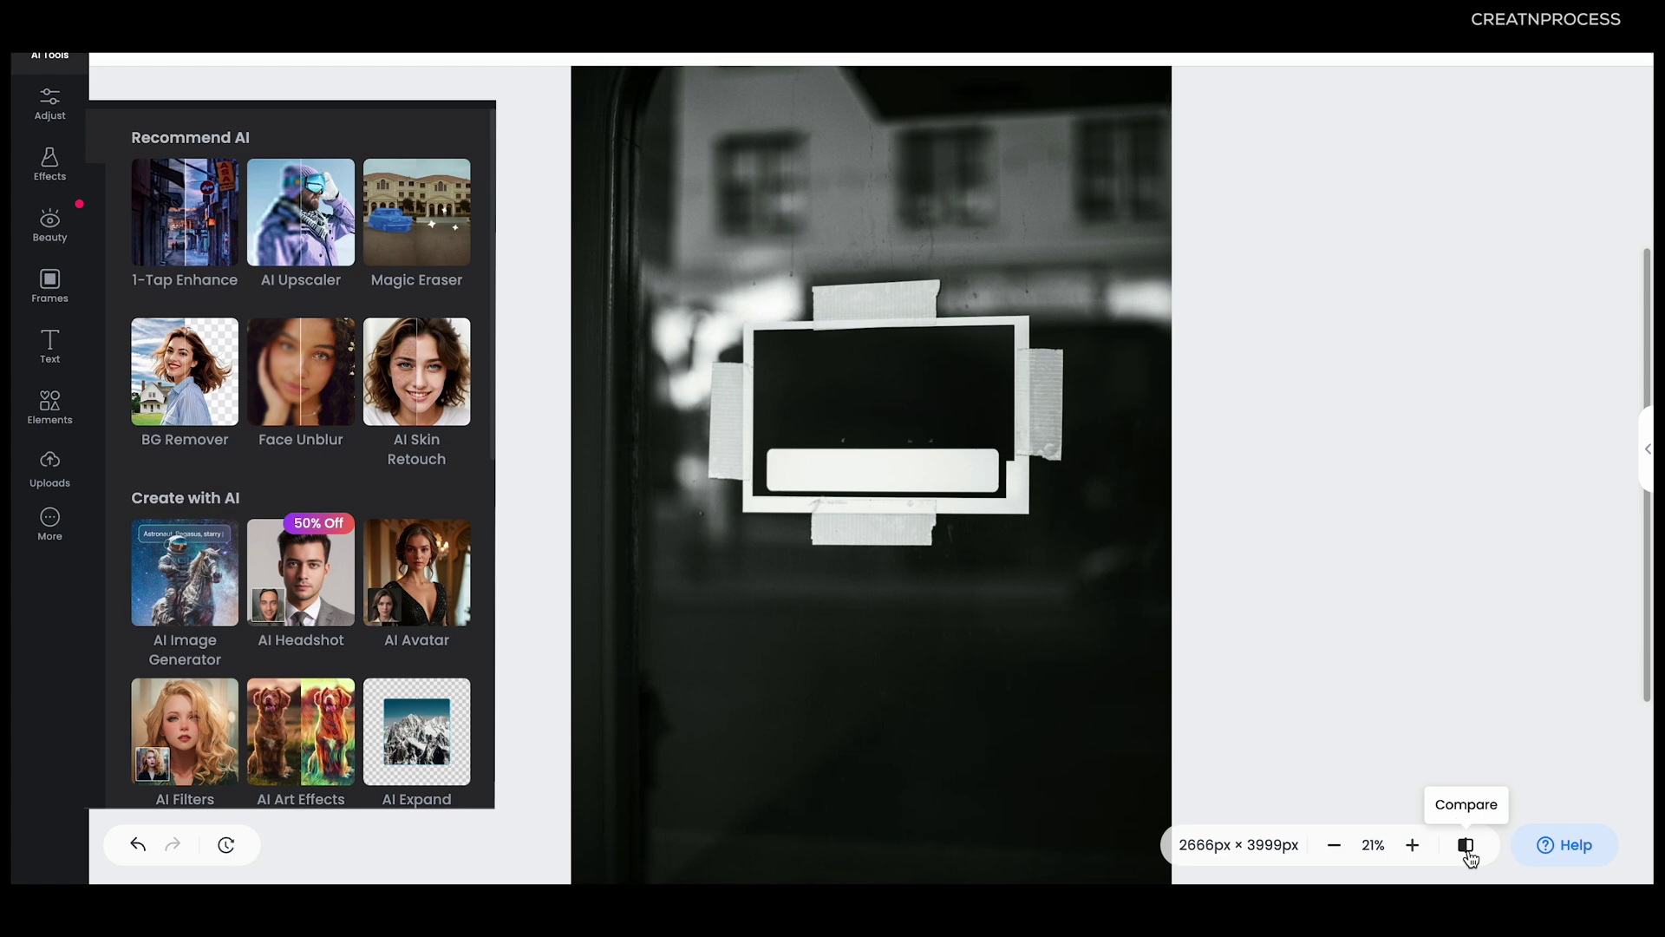
click(1465, 846)
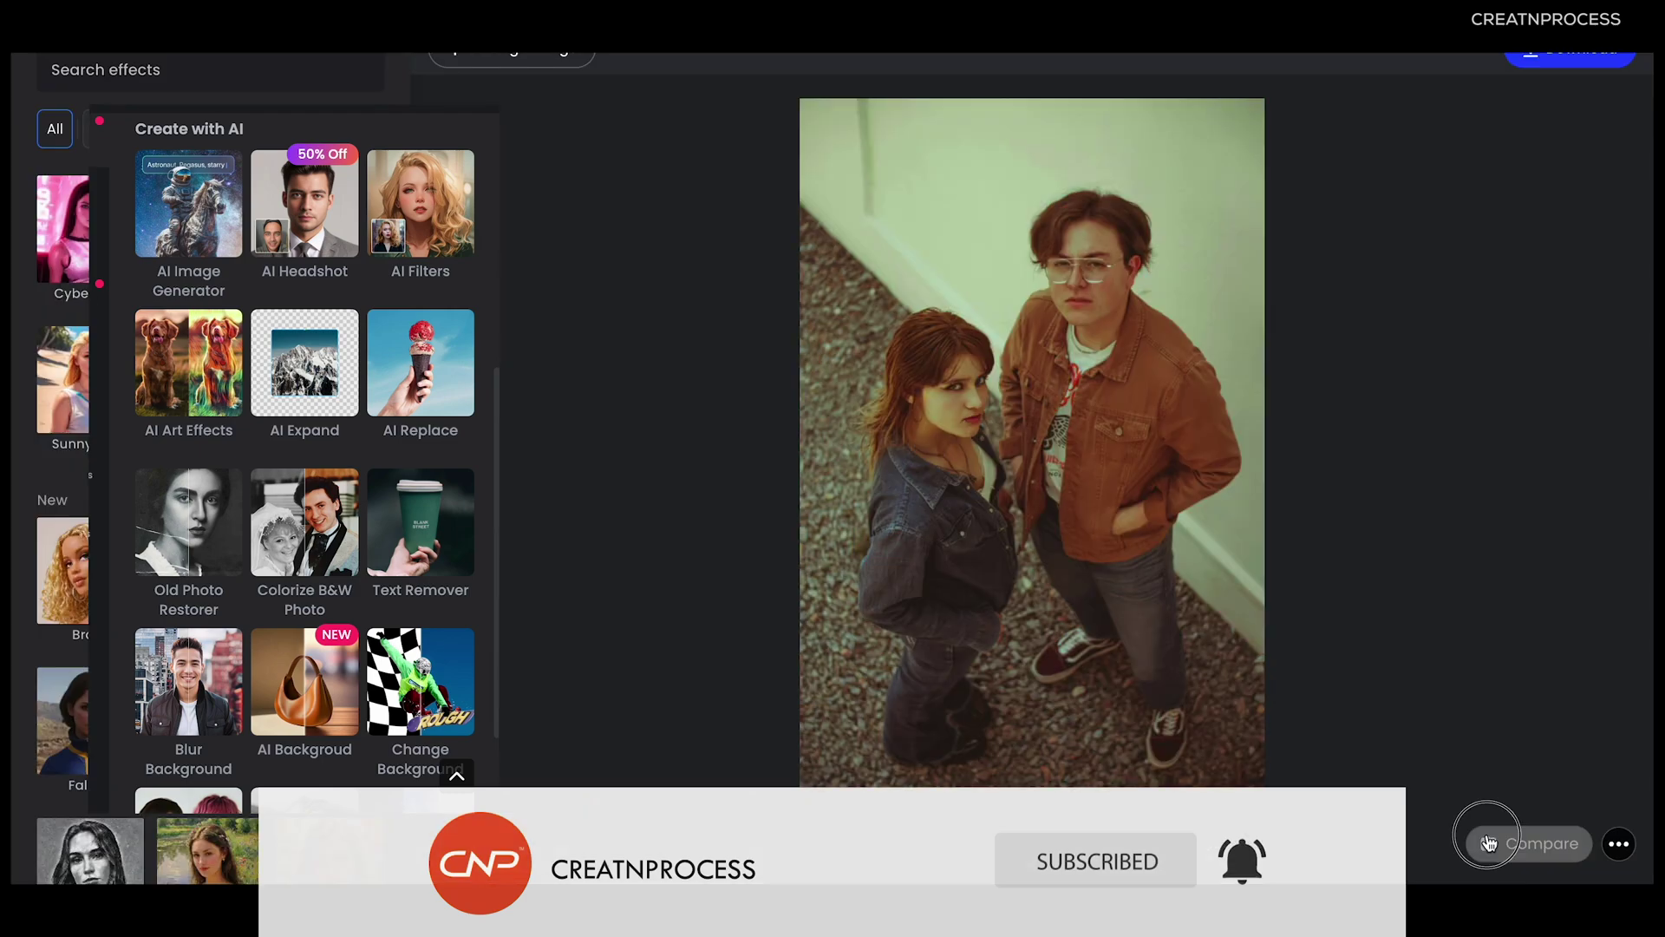
click(1488, 843)
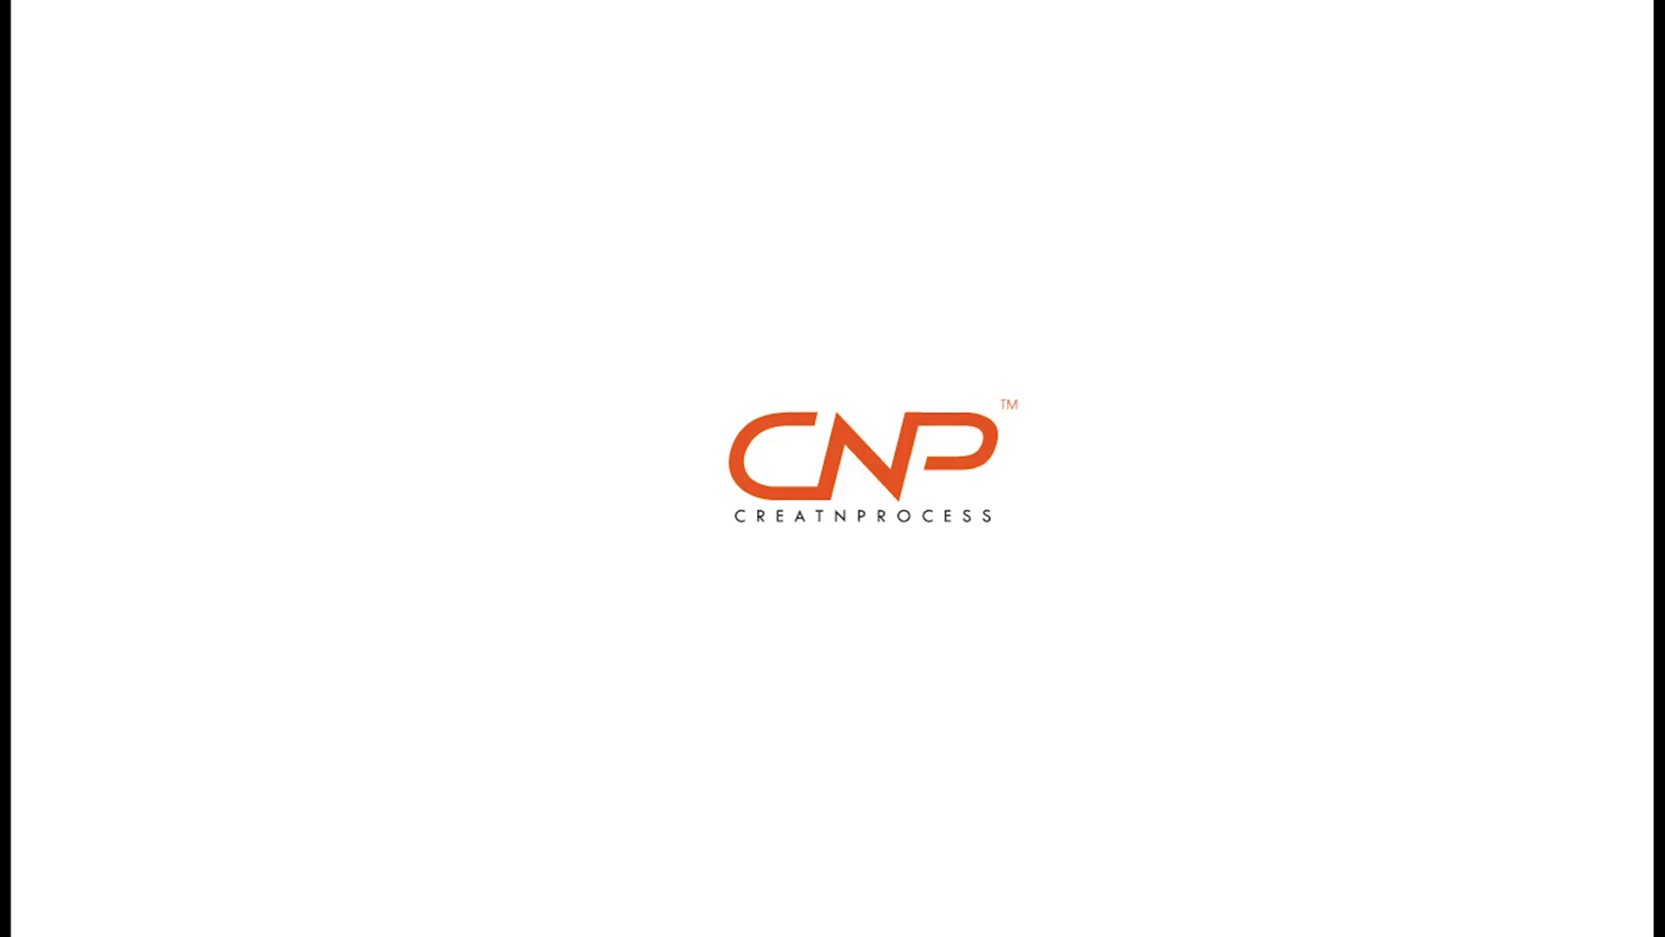